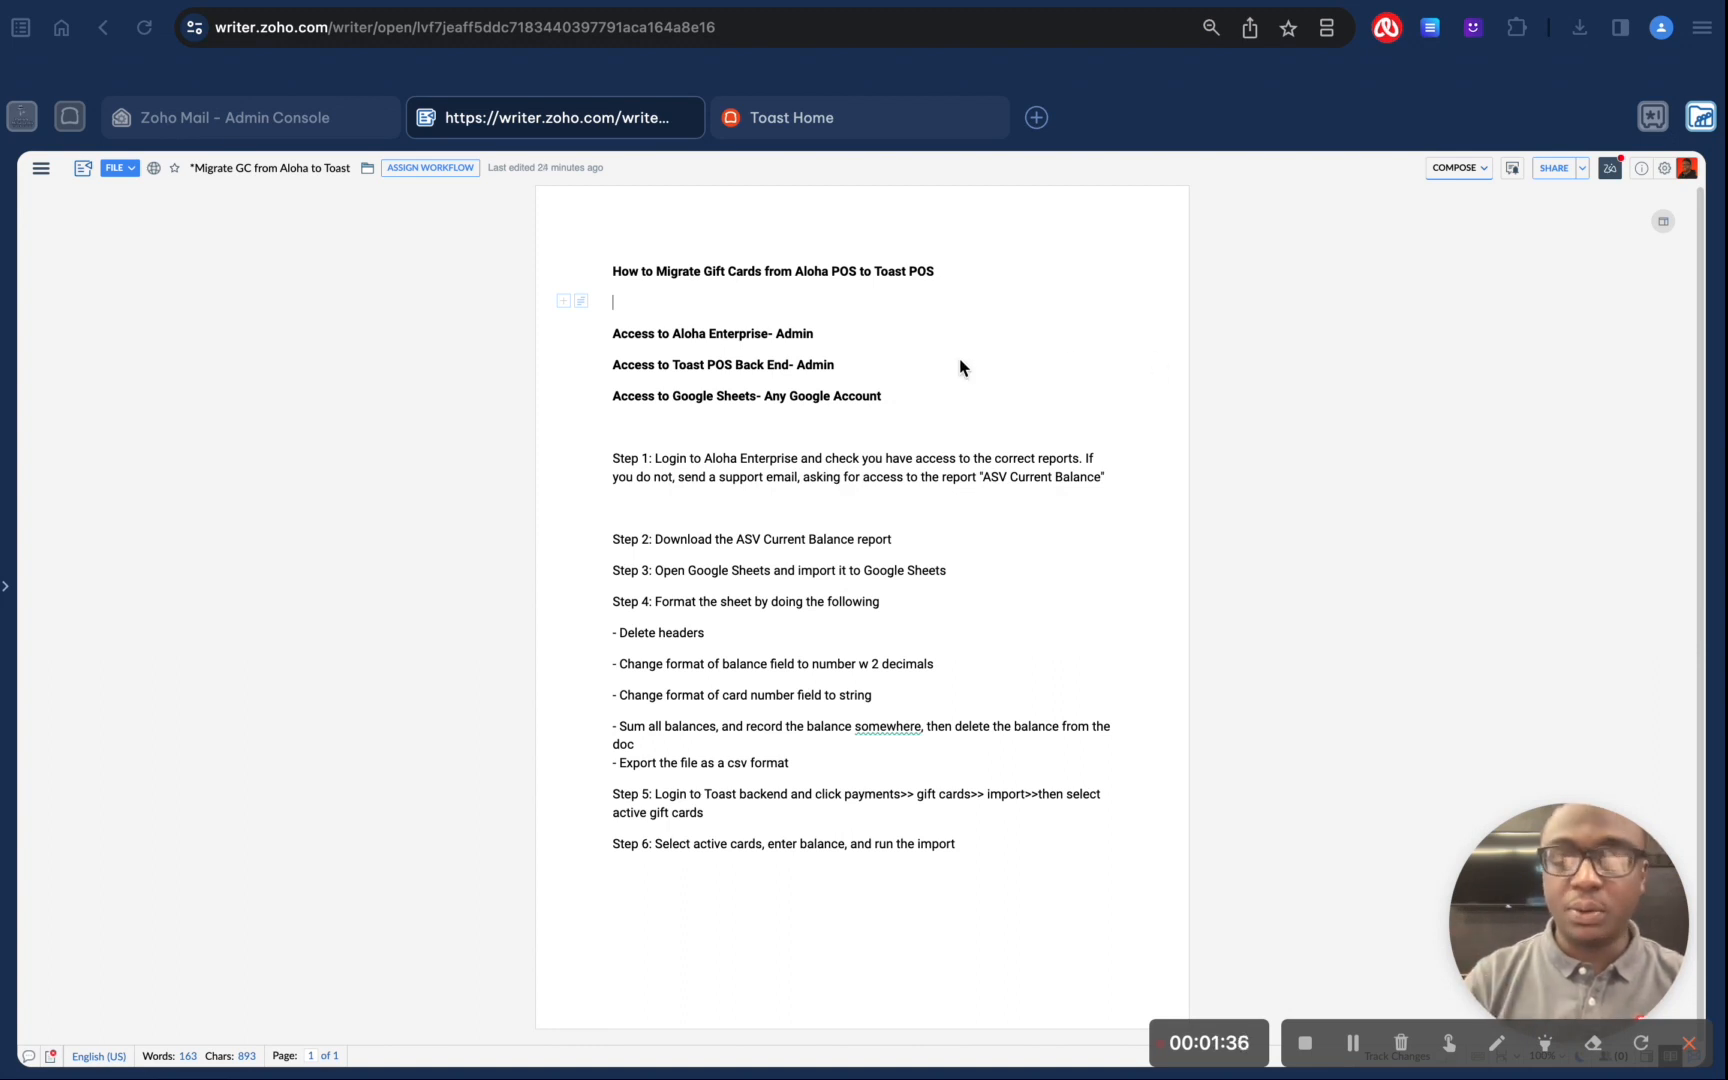
# Step: Open Zoho Vault and unlock it by entering the master password
pyautogui.click(1040, 117)
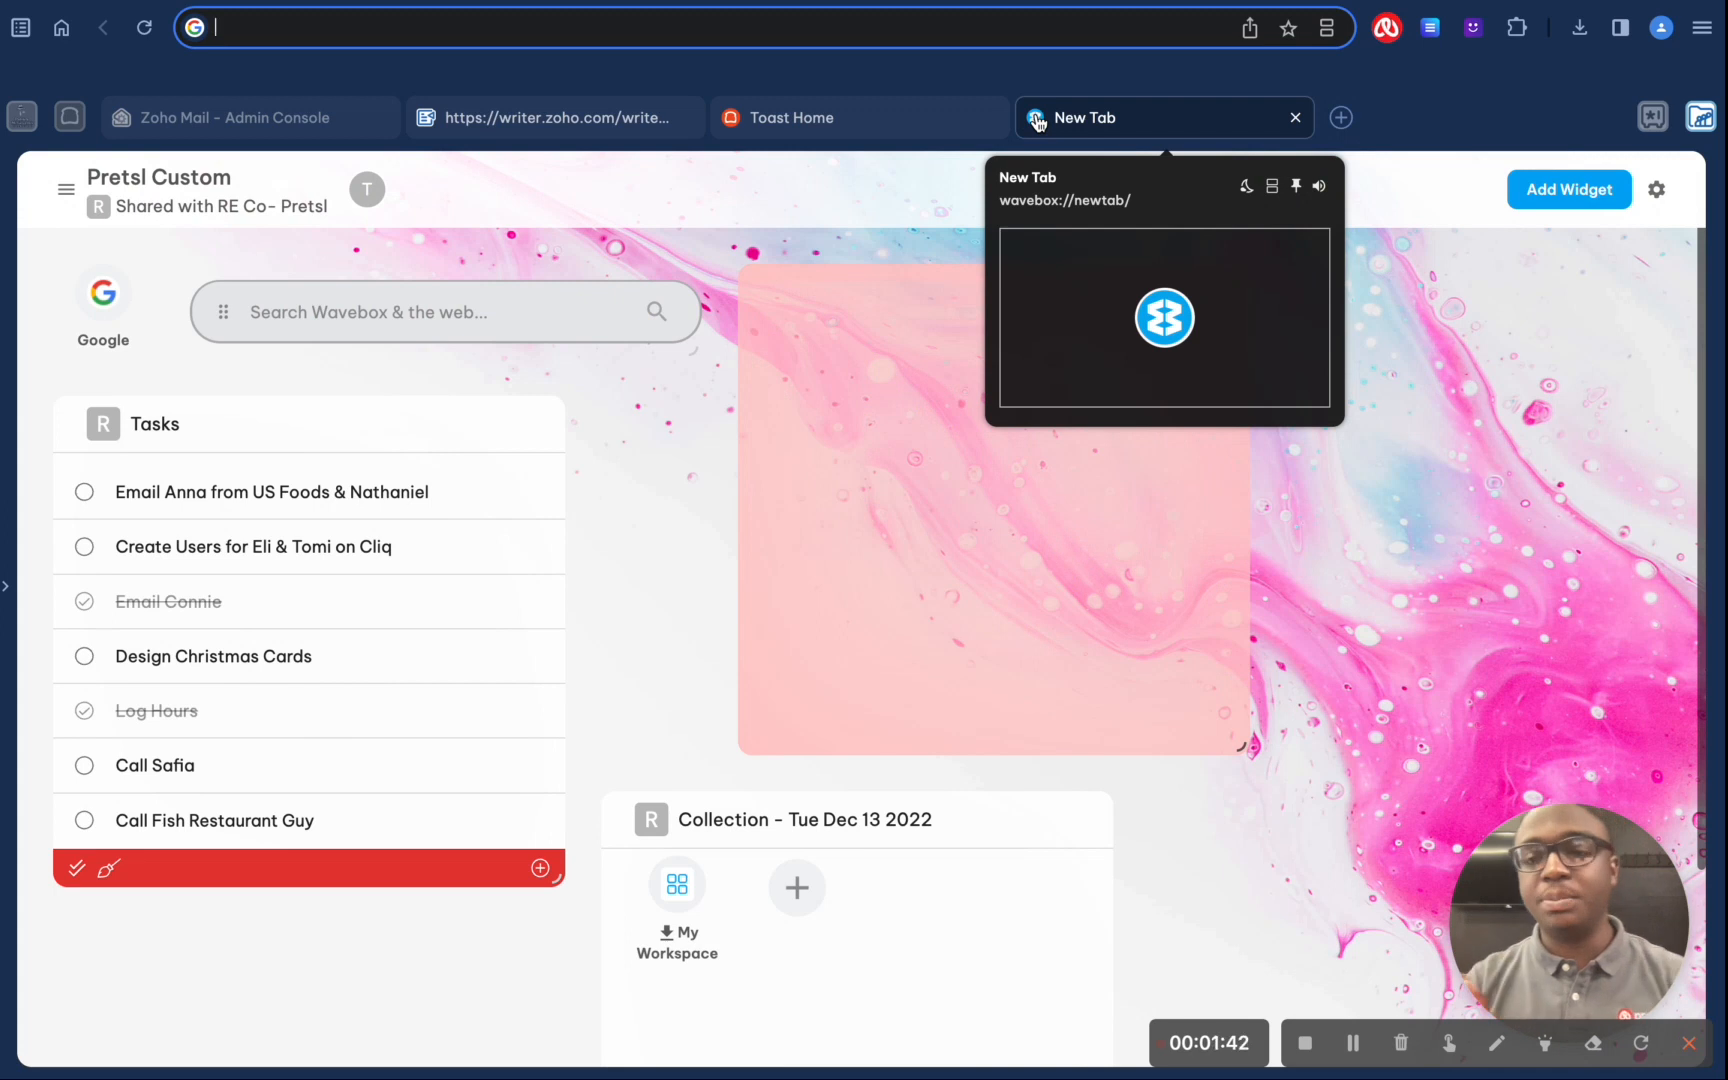
pyautogui.click(1645, 116)
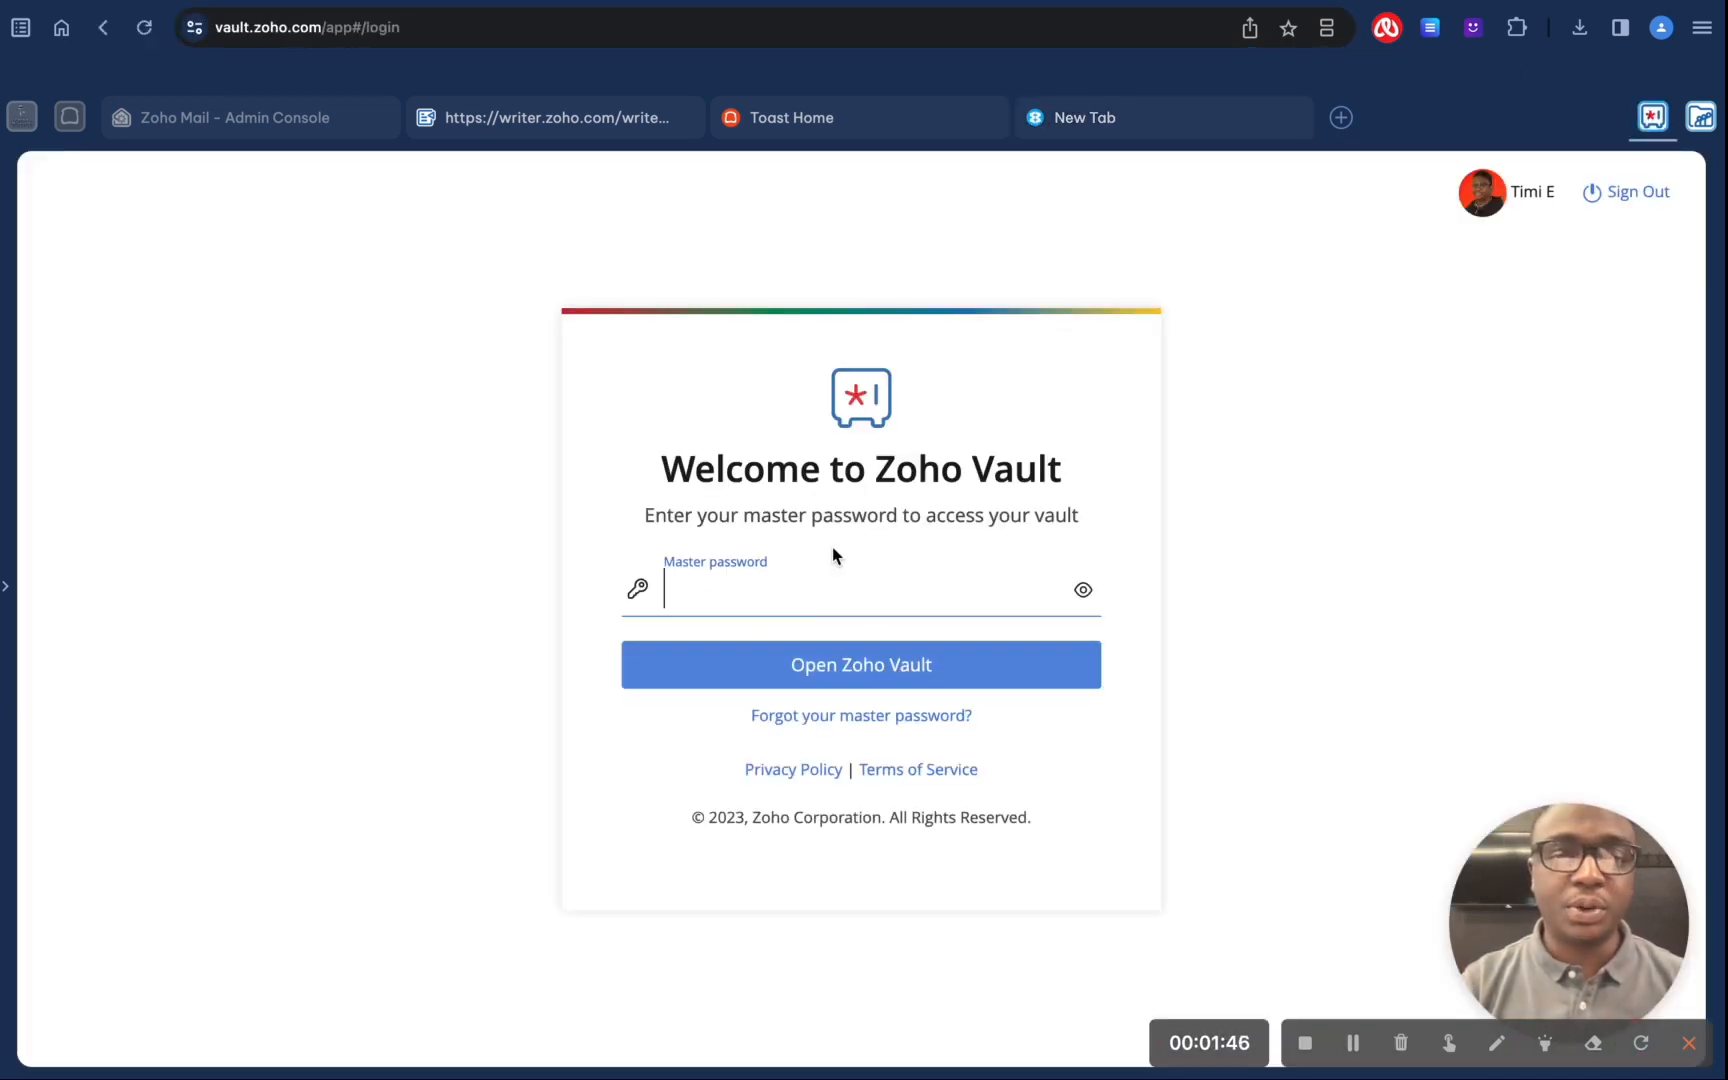
pyautogui.click(815, 572)
pyautogui.click(822, 650)
pyautogui.click(833, 669)
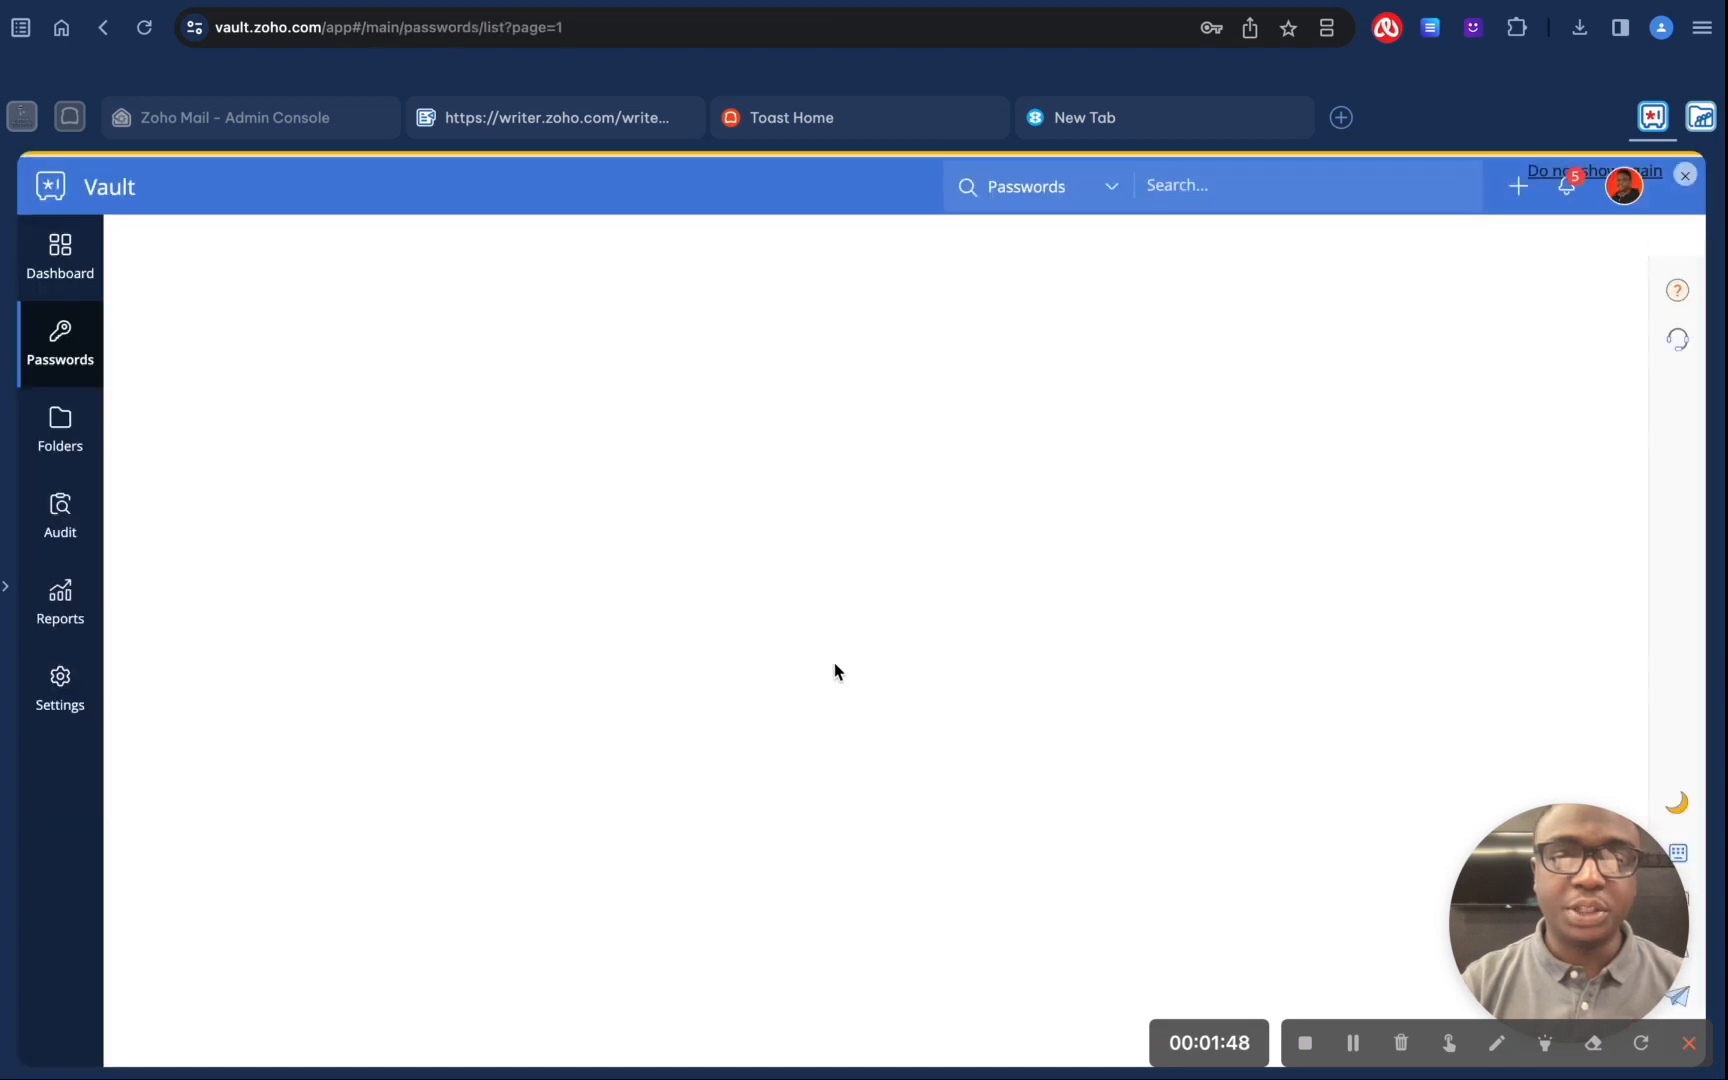
# Step: Find the Aloha Enterprise entry in the Patrick McGoverns folder under Pretsl- Customers and launch its login page
pyautogui.click(380, 663)
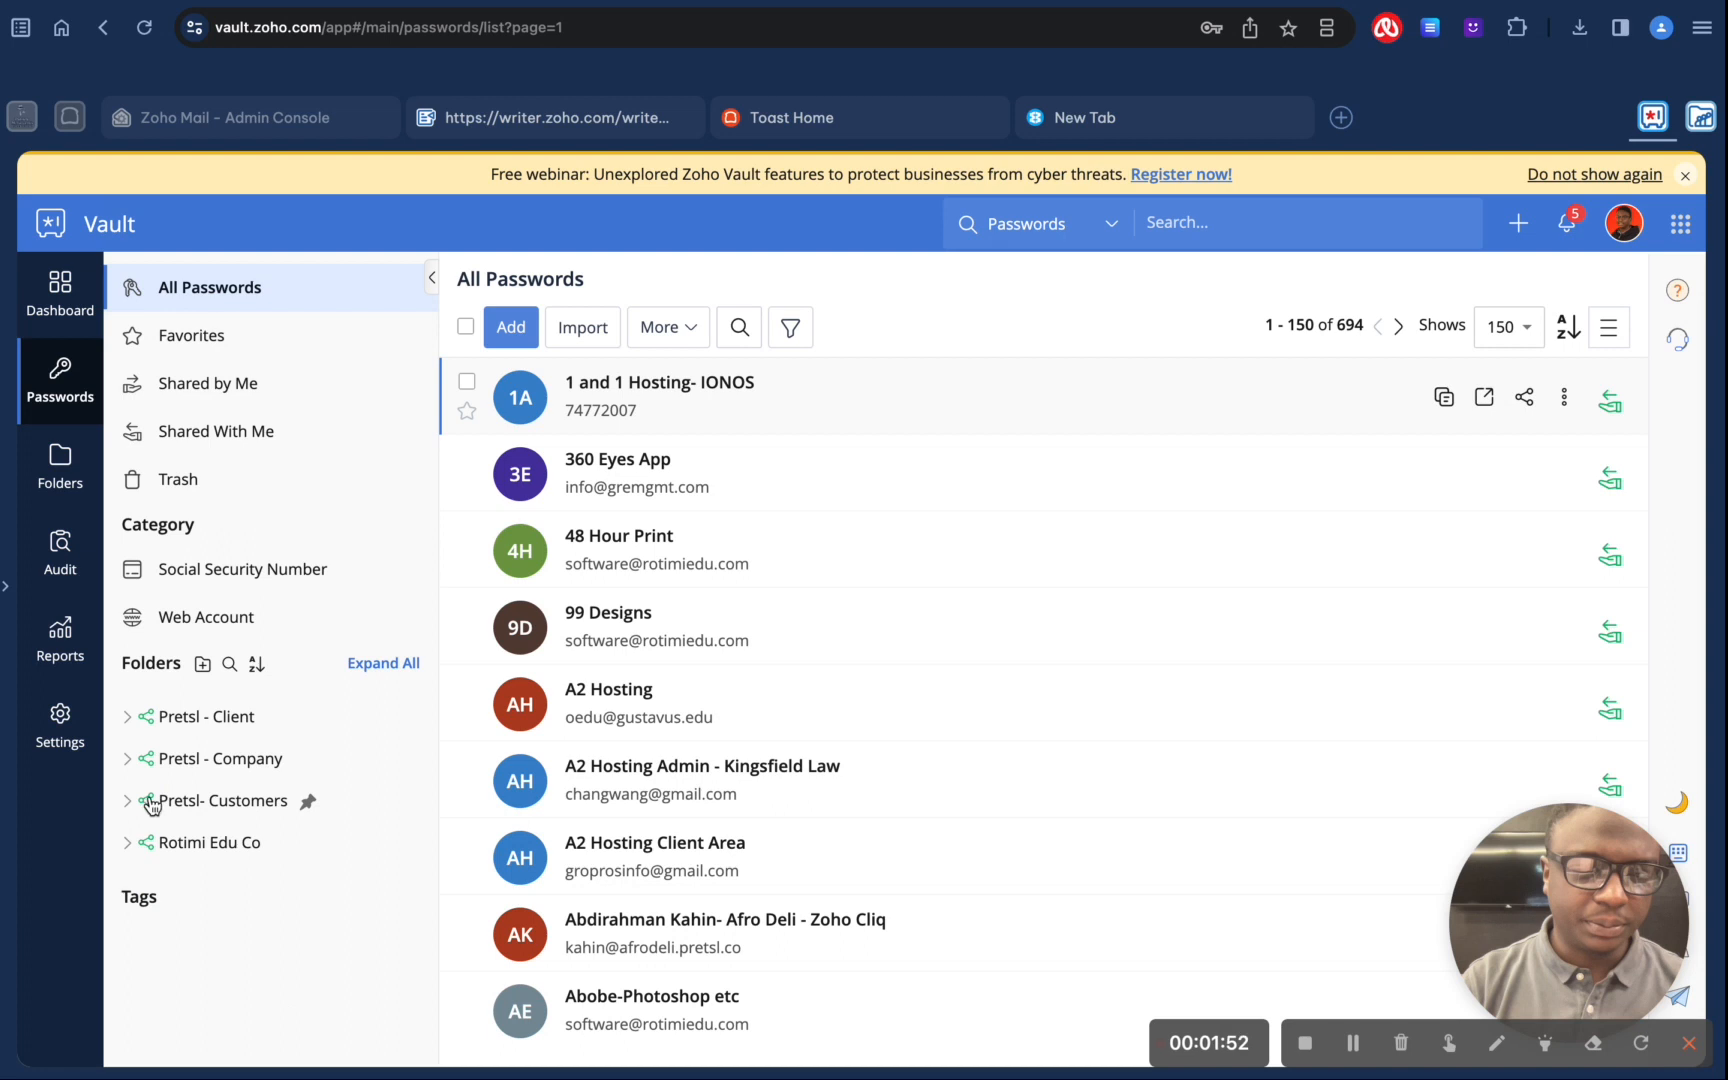
pyautogui.click(127, 801)
pyautogui.scroll(-8, 247, 829)
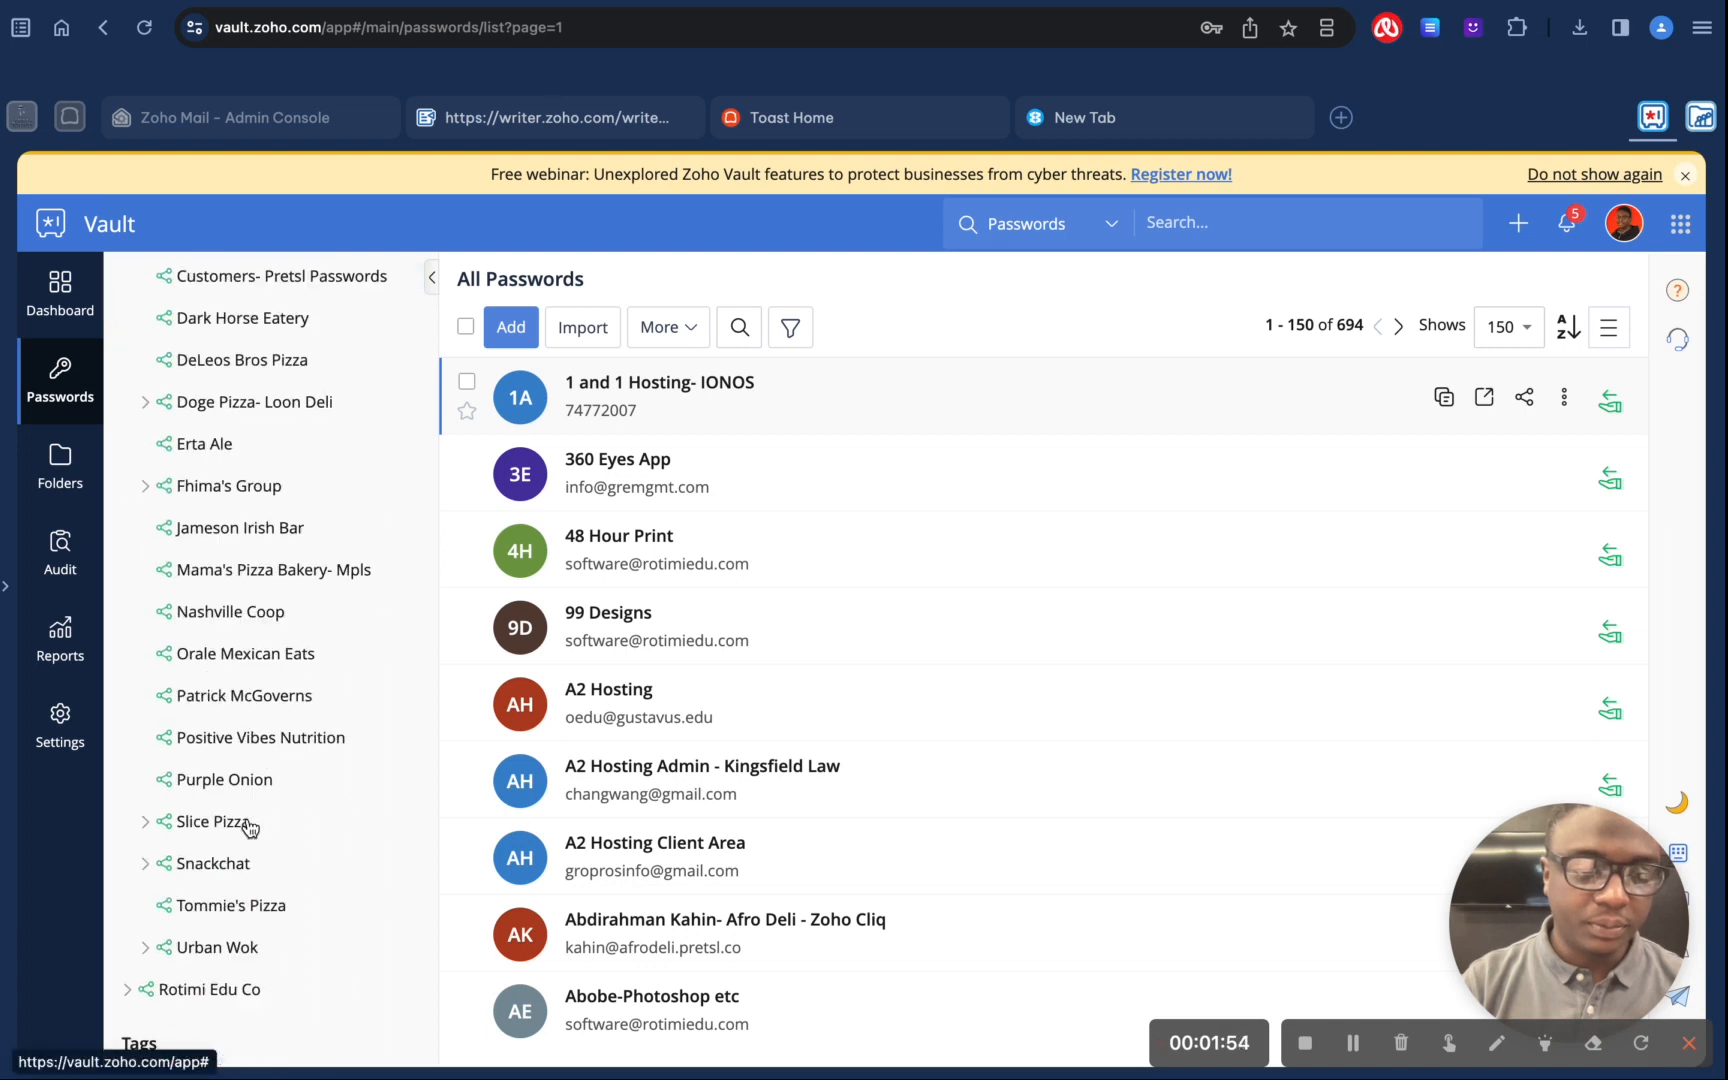
pyautogui.click(331, 696)
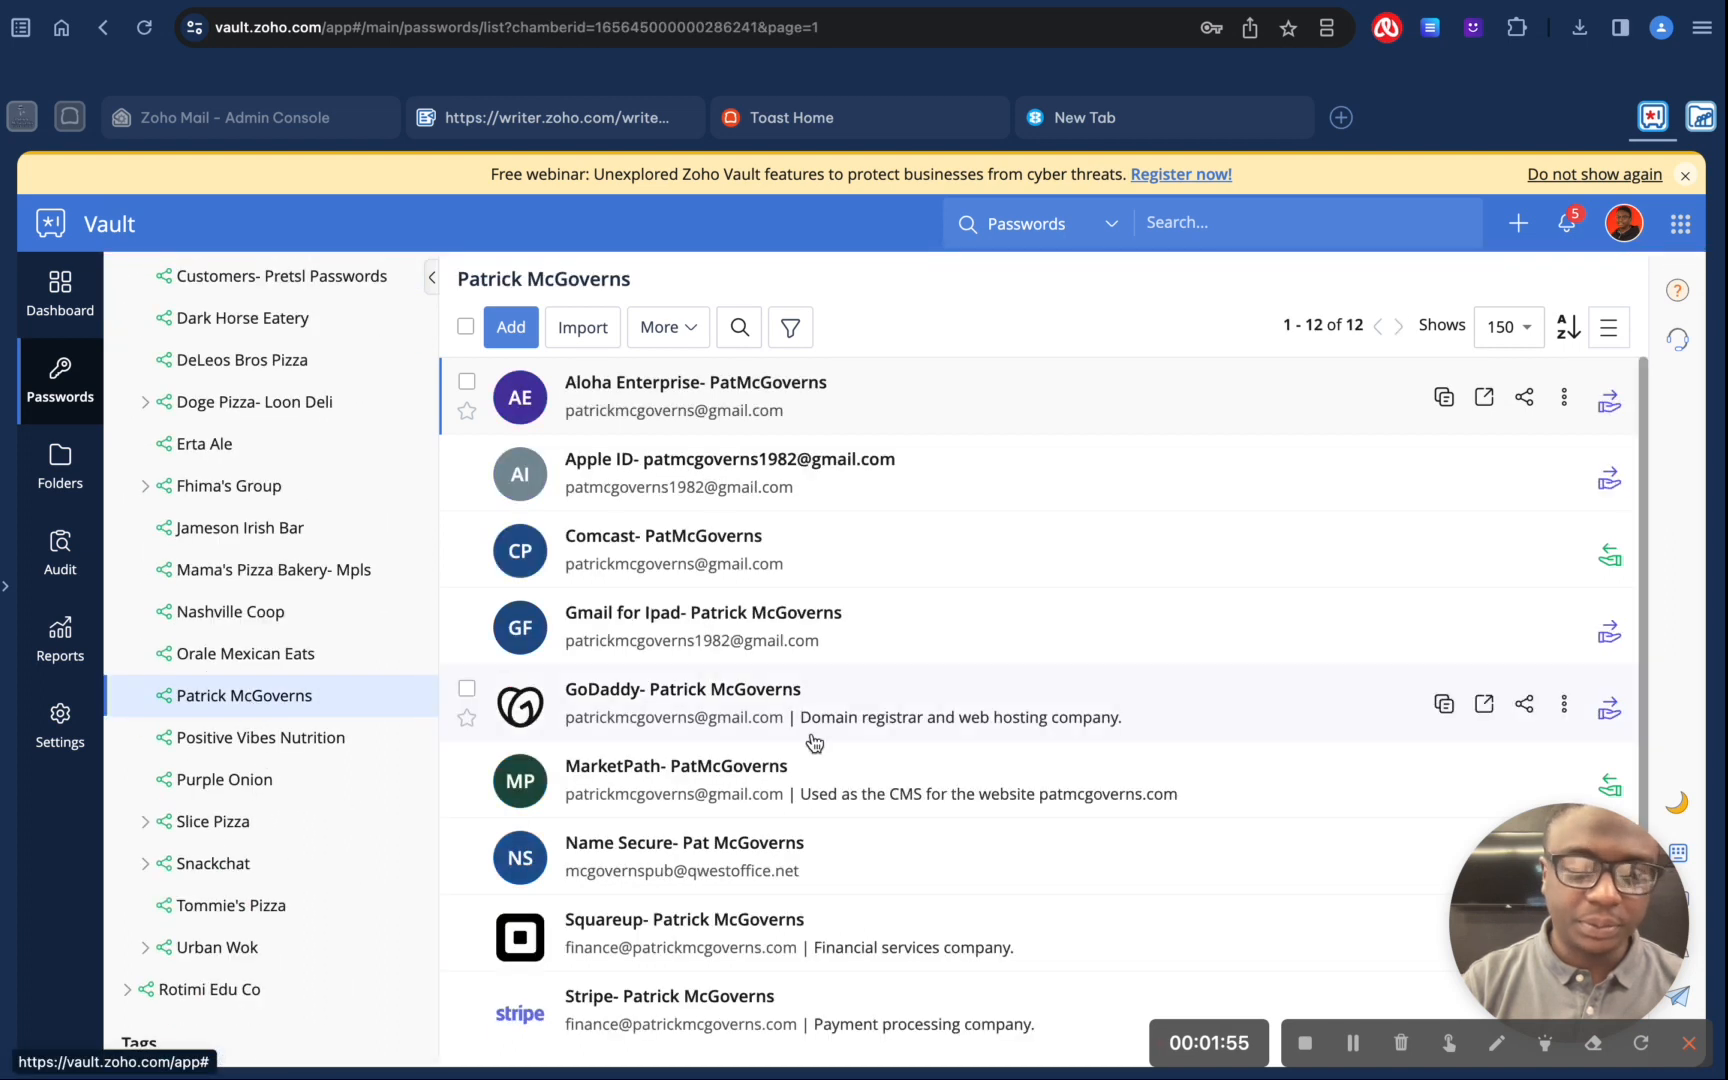
pyautogui.click(962, 410)
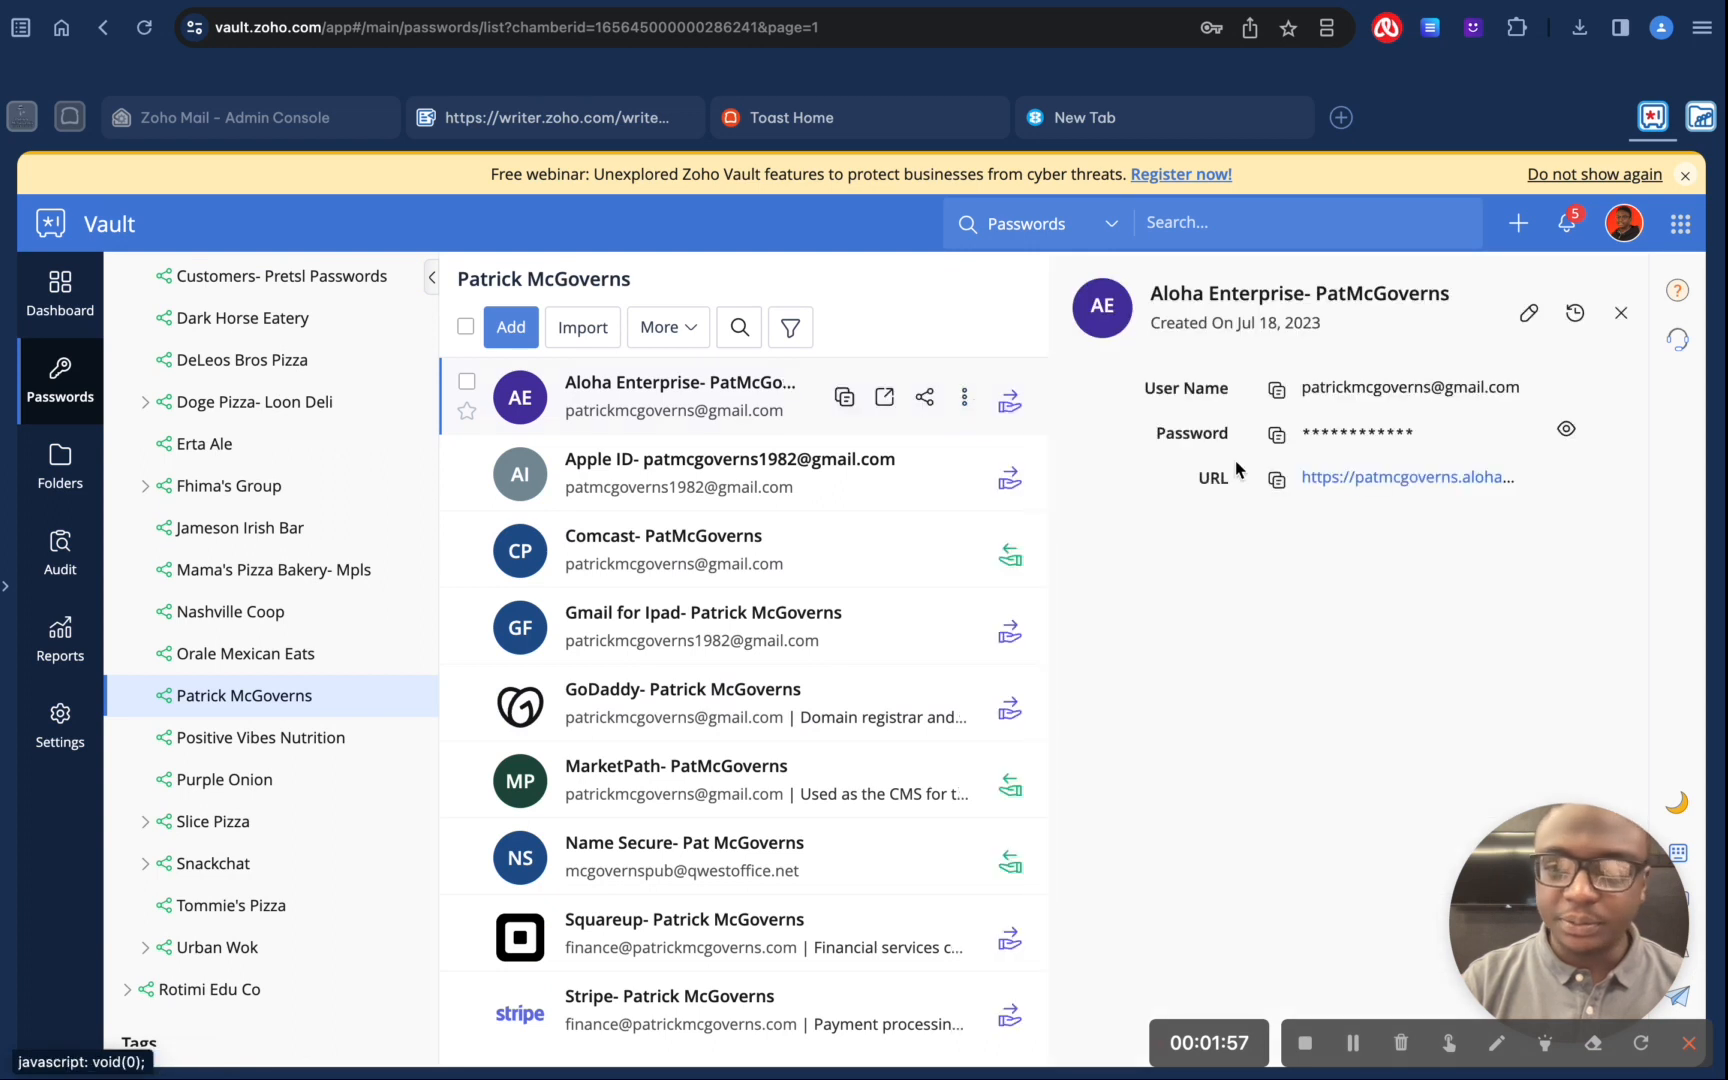
pyautogui.click(1360, 478)
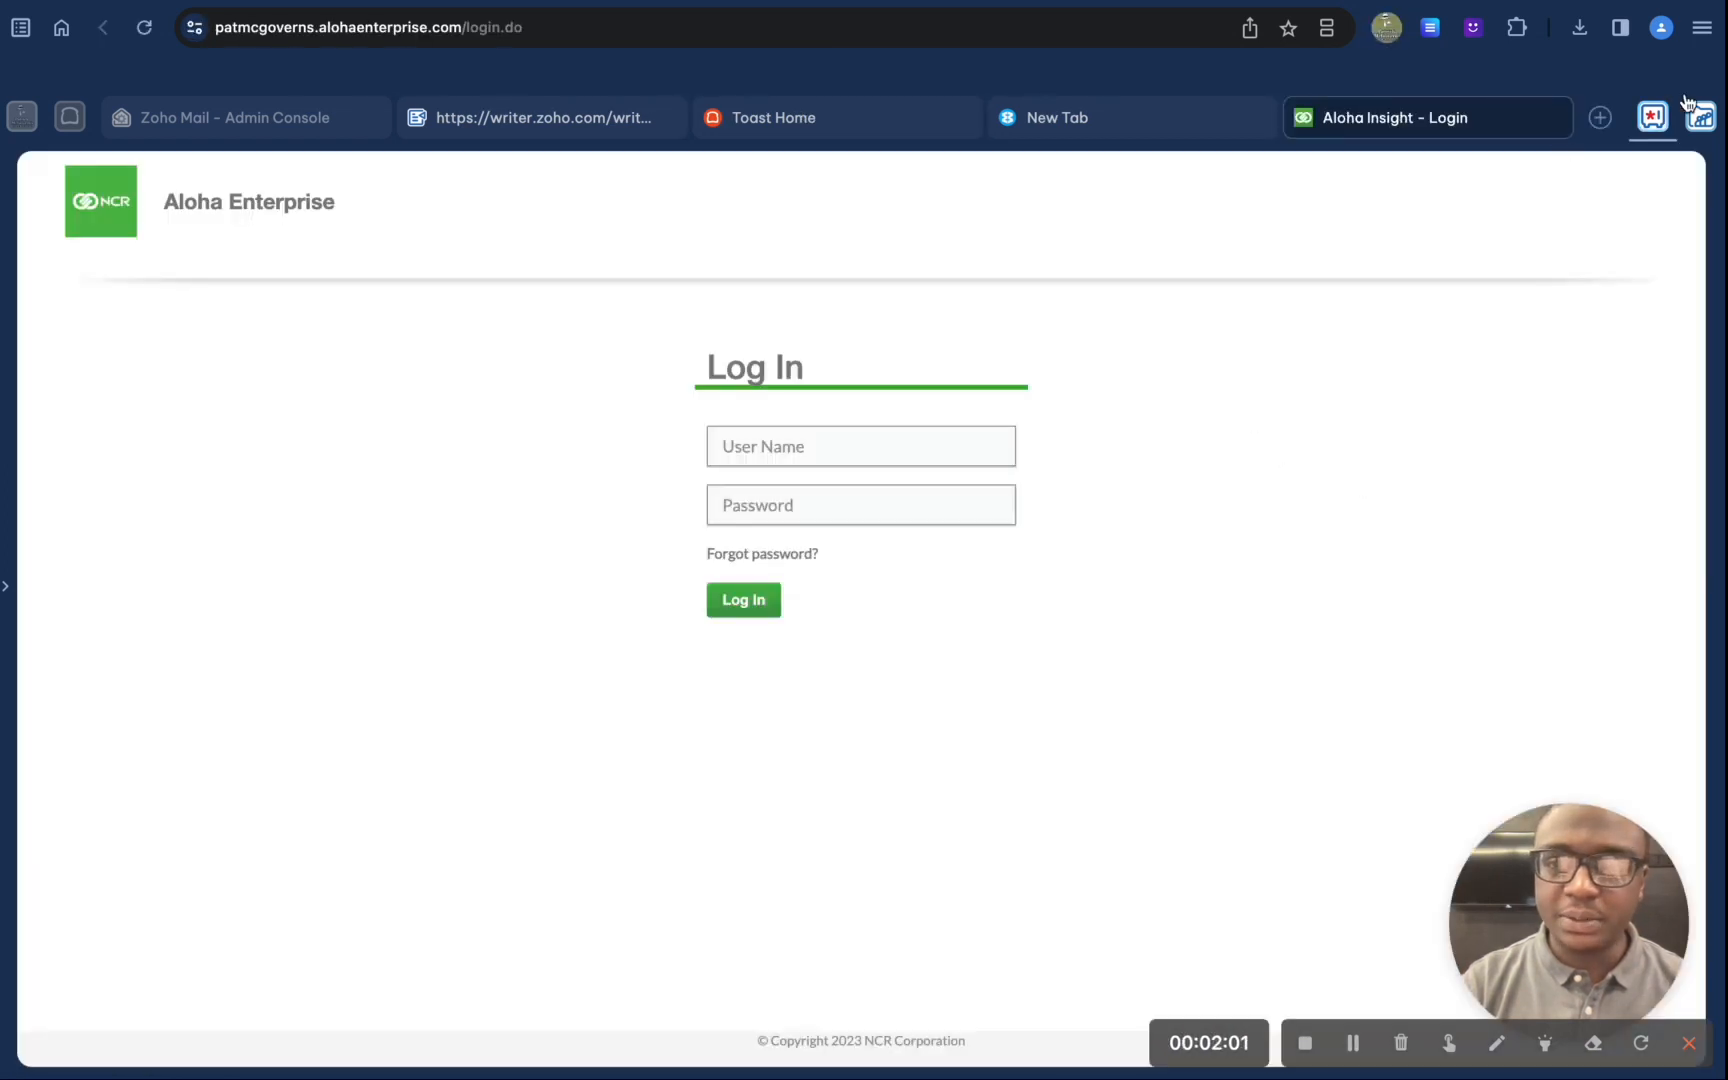
# Step: Copy the Aloha Enterprise user name from its vault entry and paste it into the login form's user name field
pyautogui.click(1653, 120)
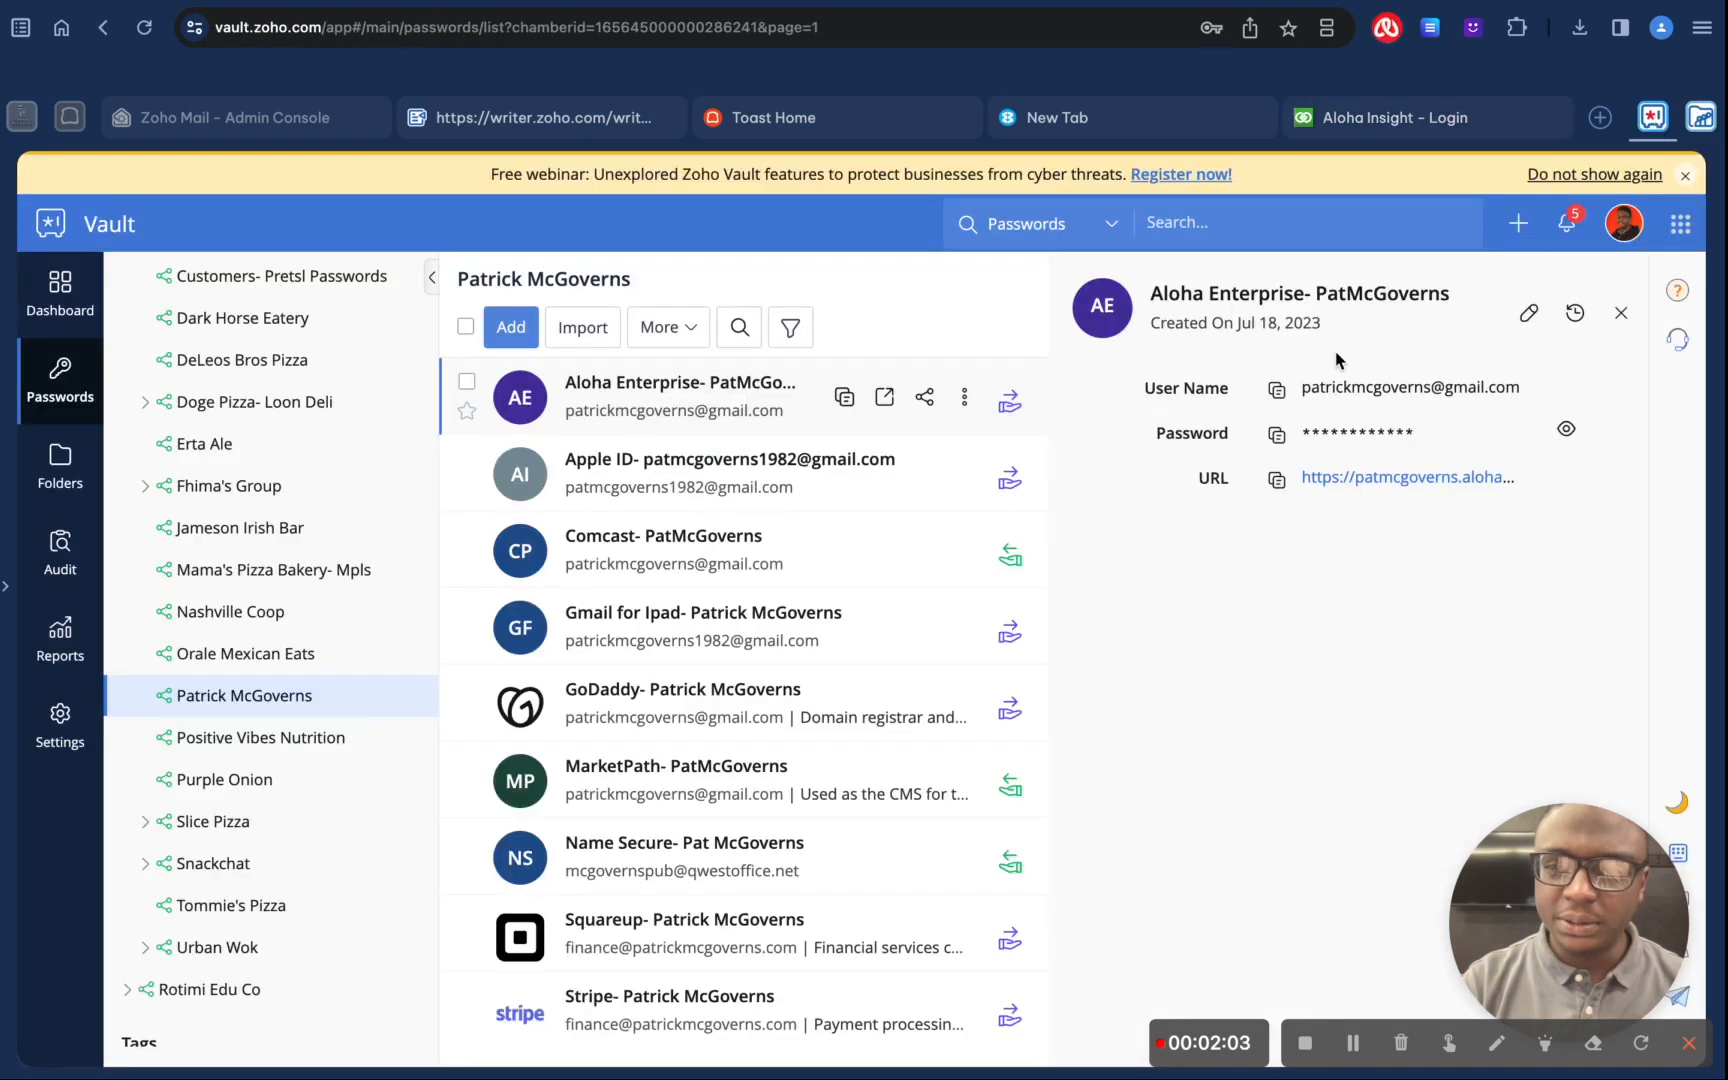
pyautogui.click(1277, 389)
pyautogui.click(1380, 133)
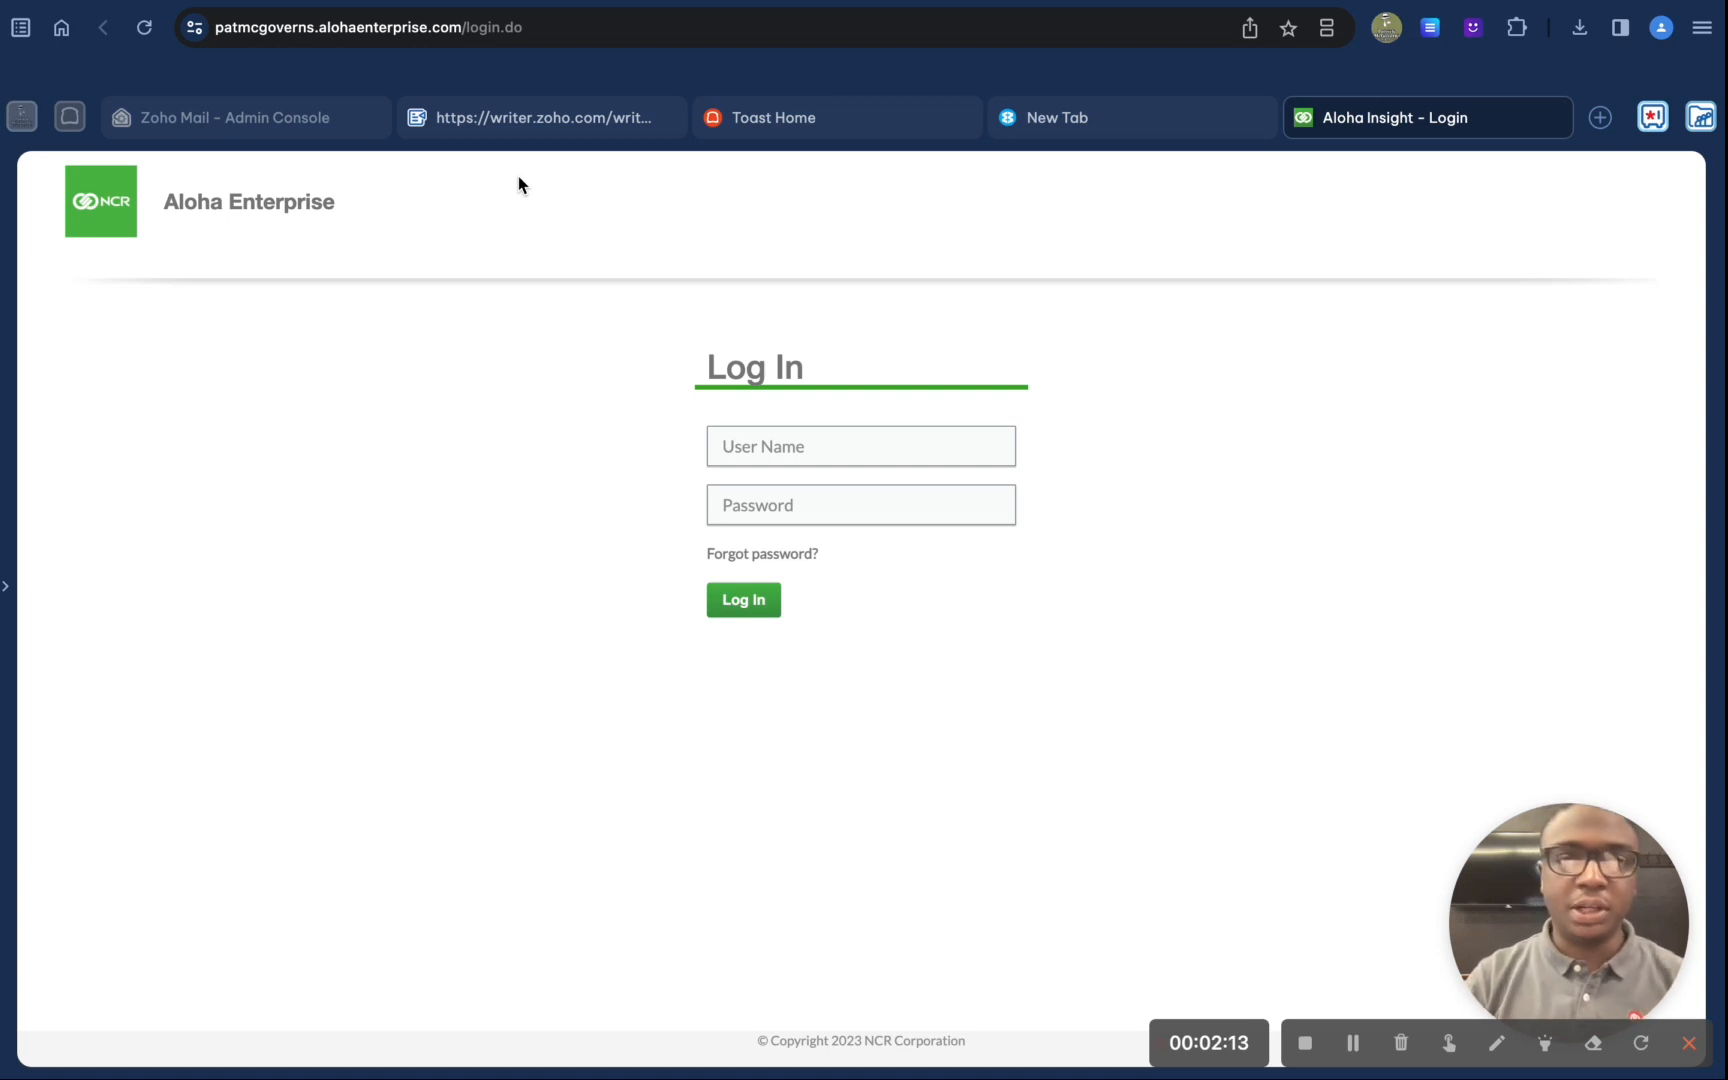
pyautogui.click(780, 450)
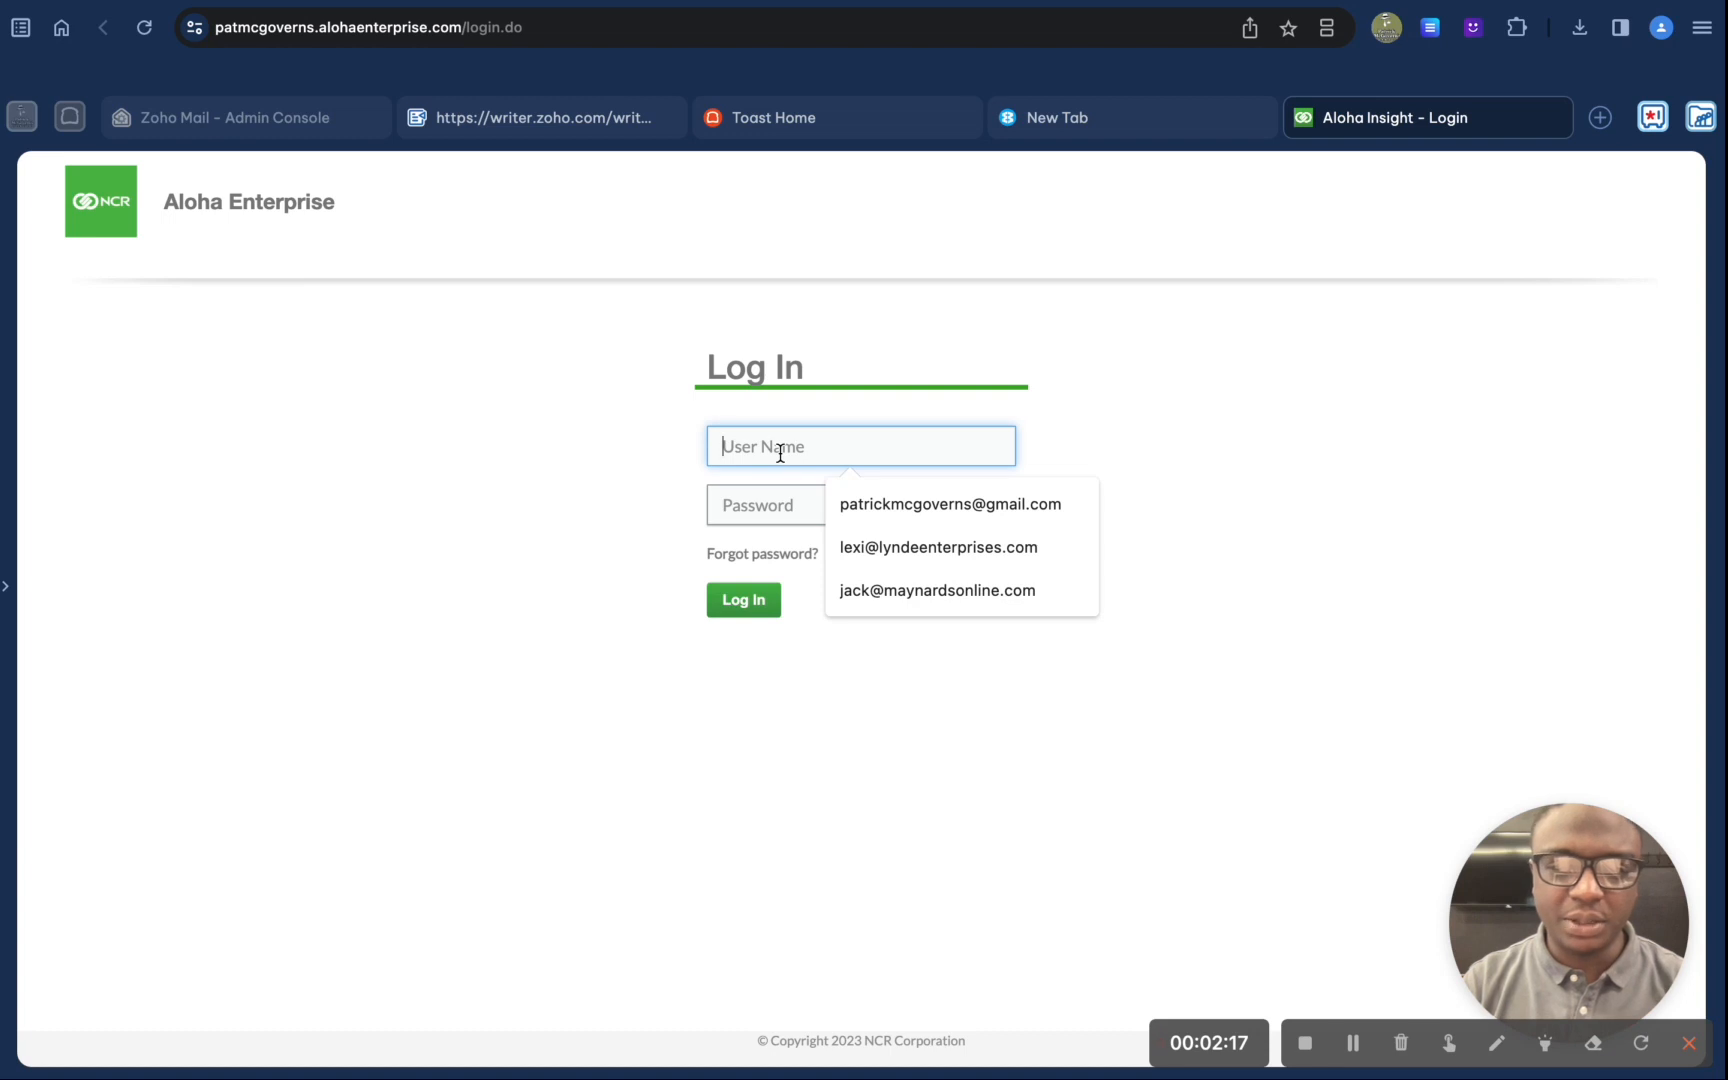
pyautogui.press('super+v')
# Step: Copy the account password from the vault into the Aloha Enterprise login form, log in and dismiss the offer to save the password
pyautogui.click(1650, 117)
pyautogui.click(1276, 434)
pyautogui.hotkey('ctrl', 'Tab')
pyautogui.click(792, 507)
pyautogui.press('super+v')
pyautogui.click(750, 604)
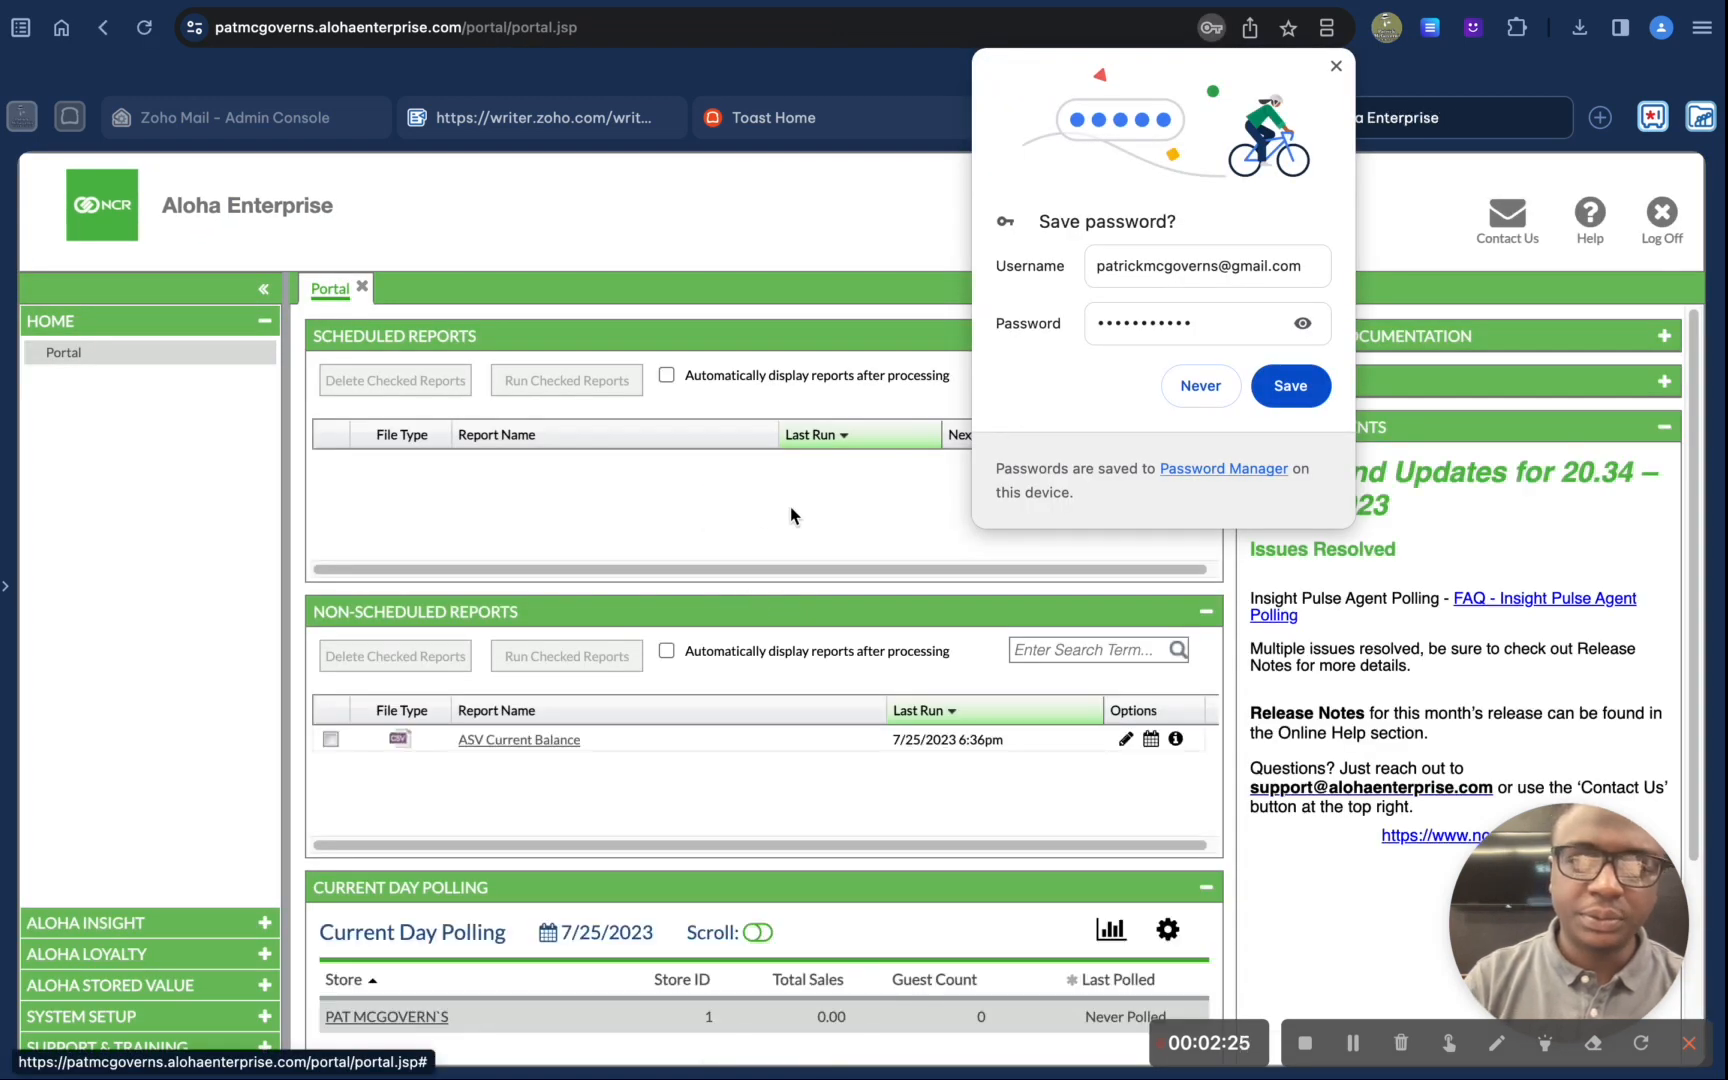
pyautogui.click(1335, 67)
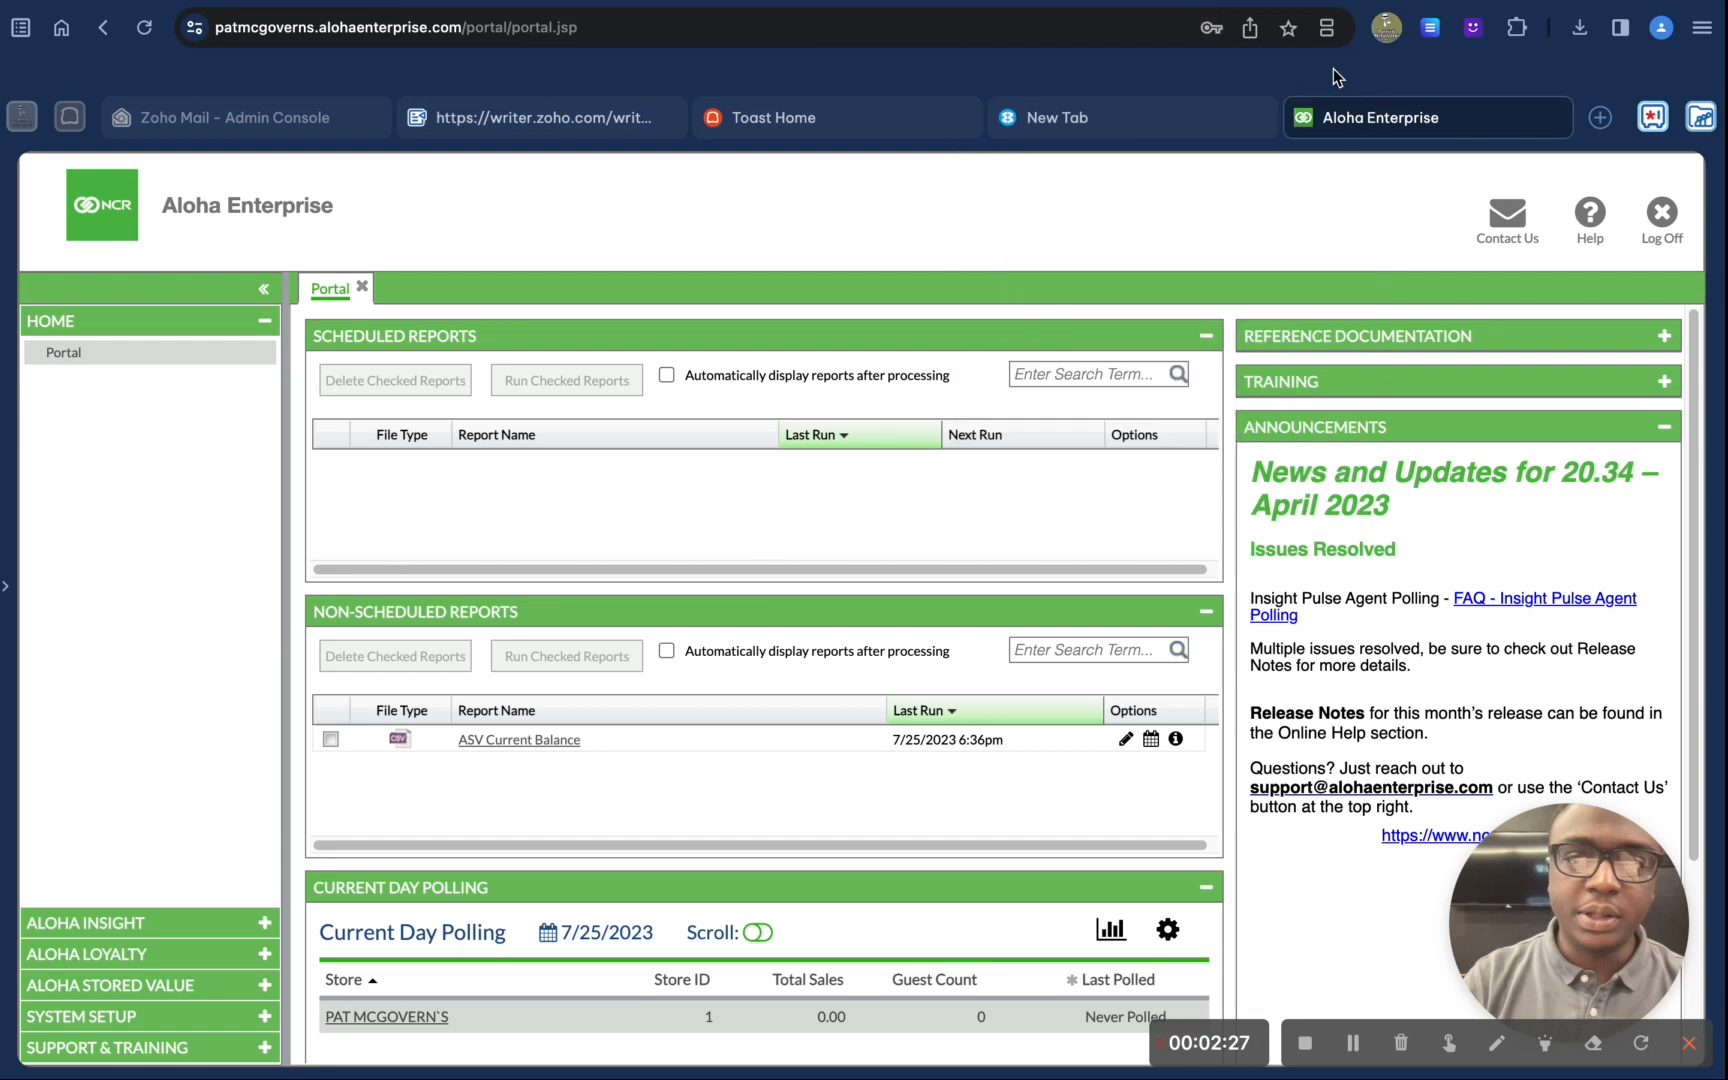
# Step: Open the Aloha Insight Reports Viewer and look through the Aloha Stored Value reports for ASV Current Balance
pyautogui.moveTo(4, 622)
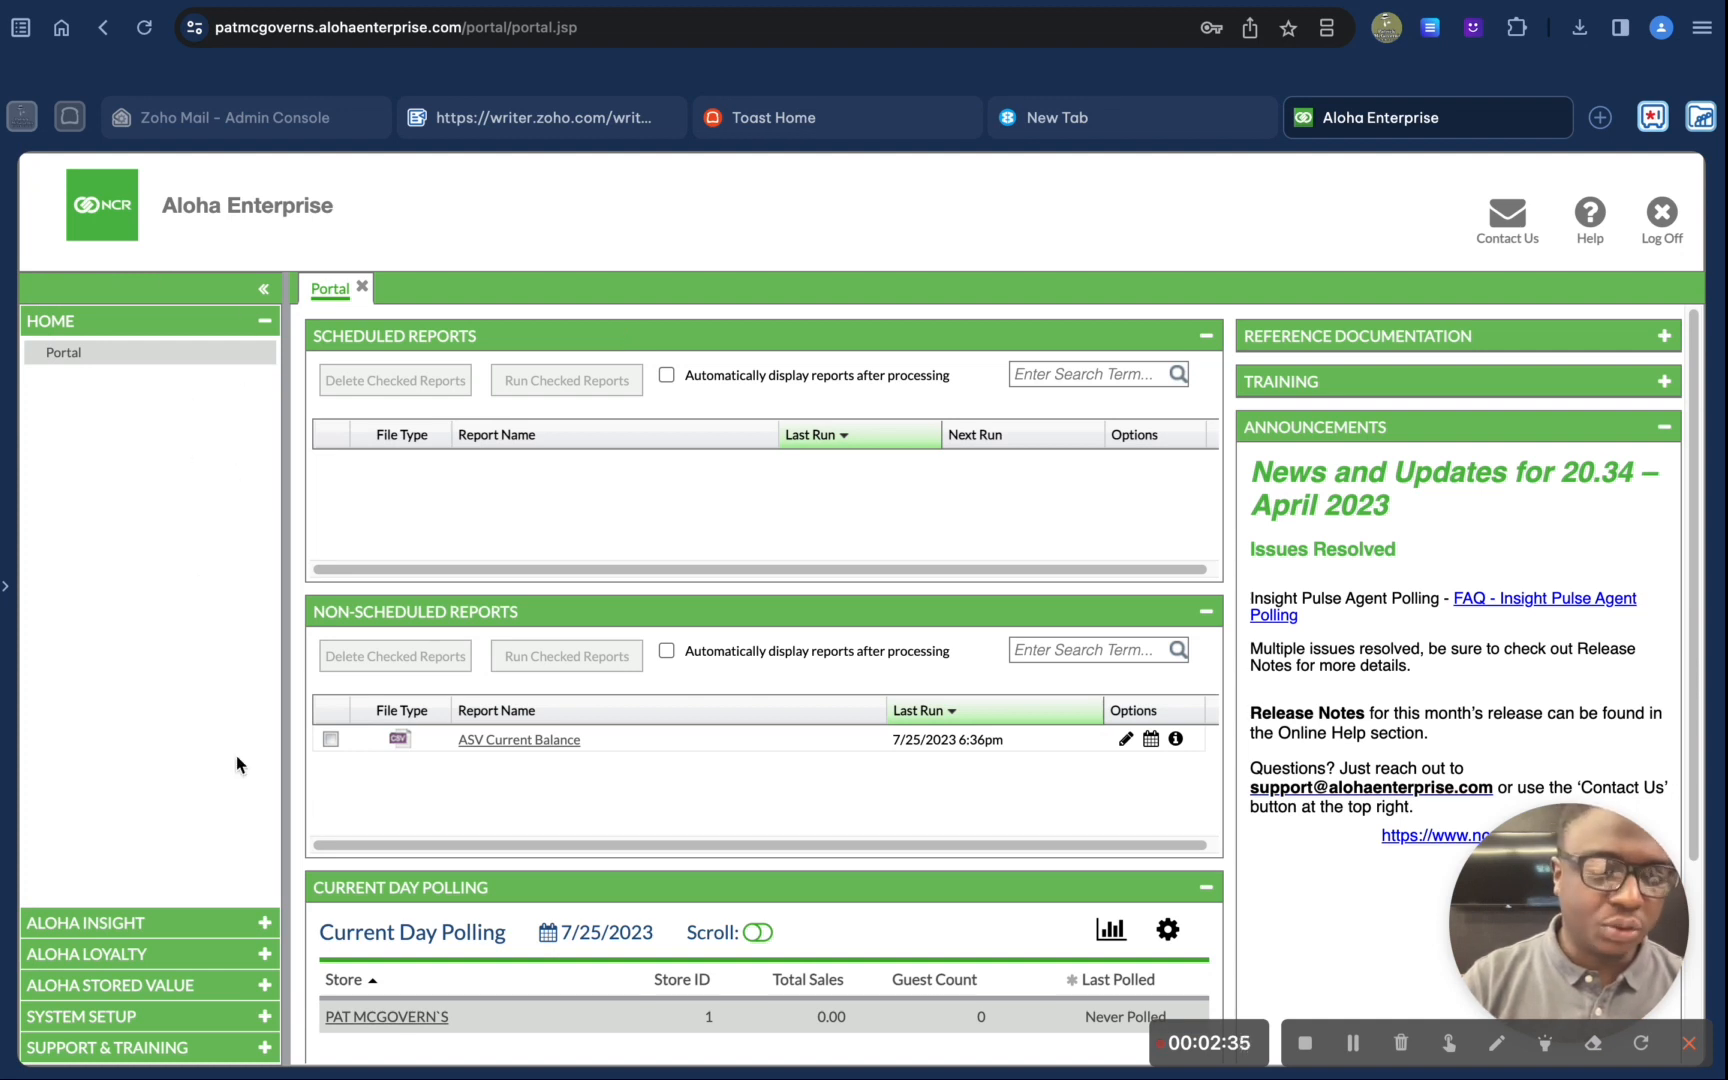
pyautogui.click(266, 925)
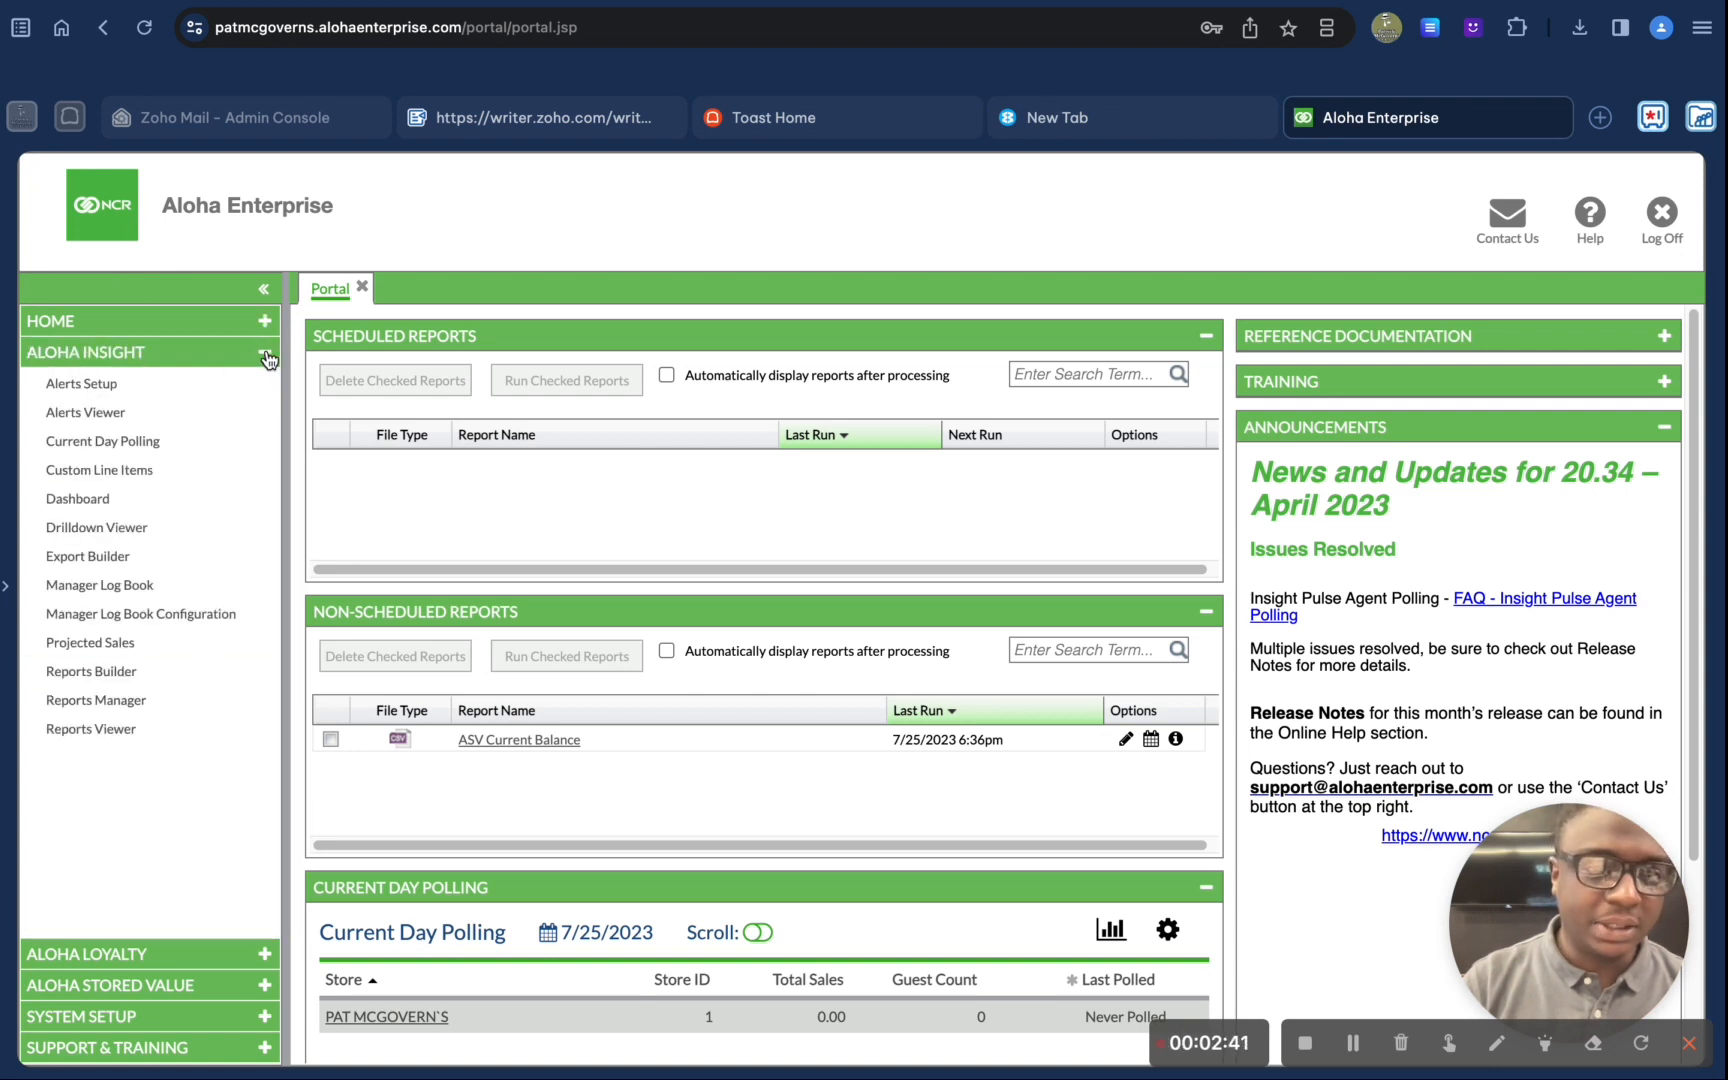
pyautogui.click(128, 735)
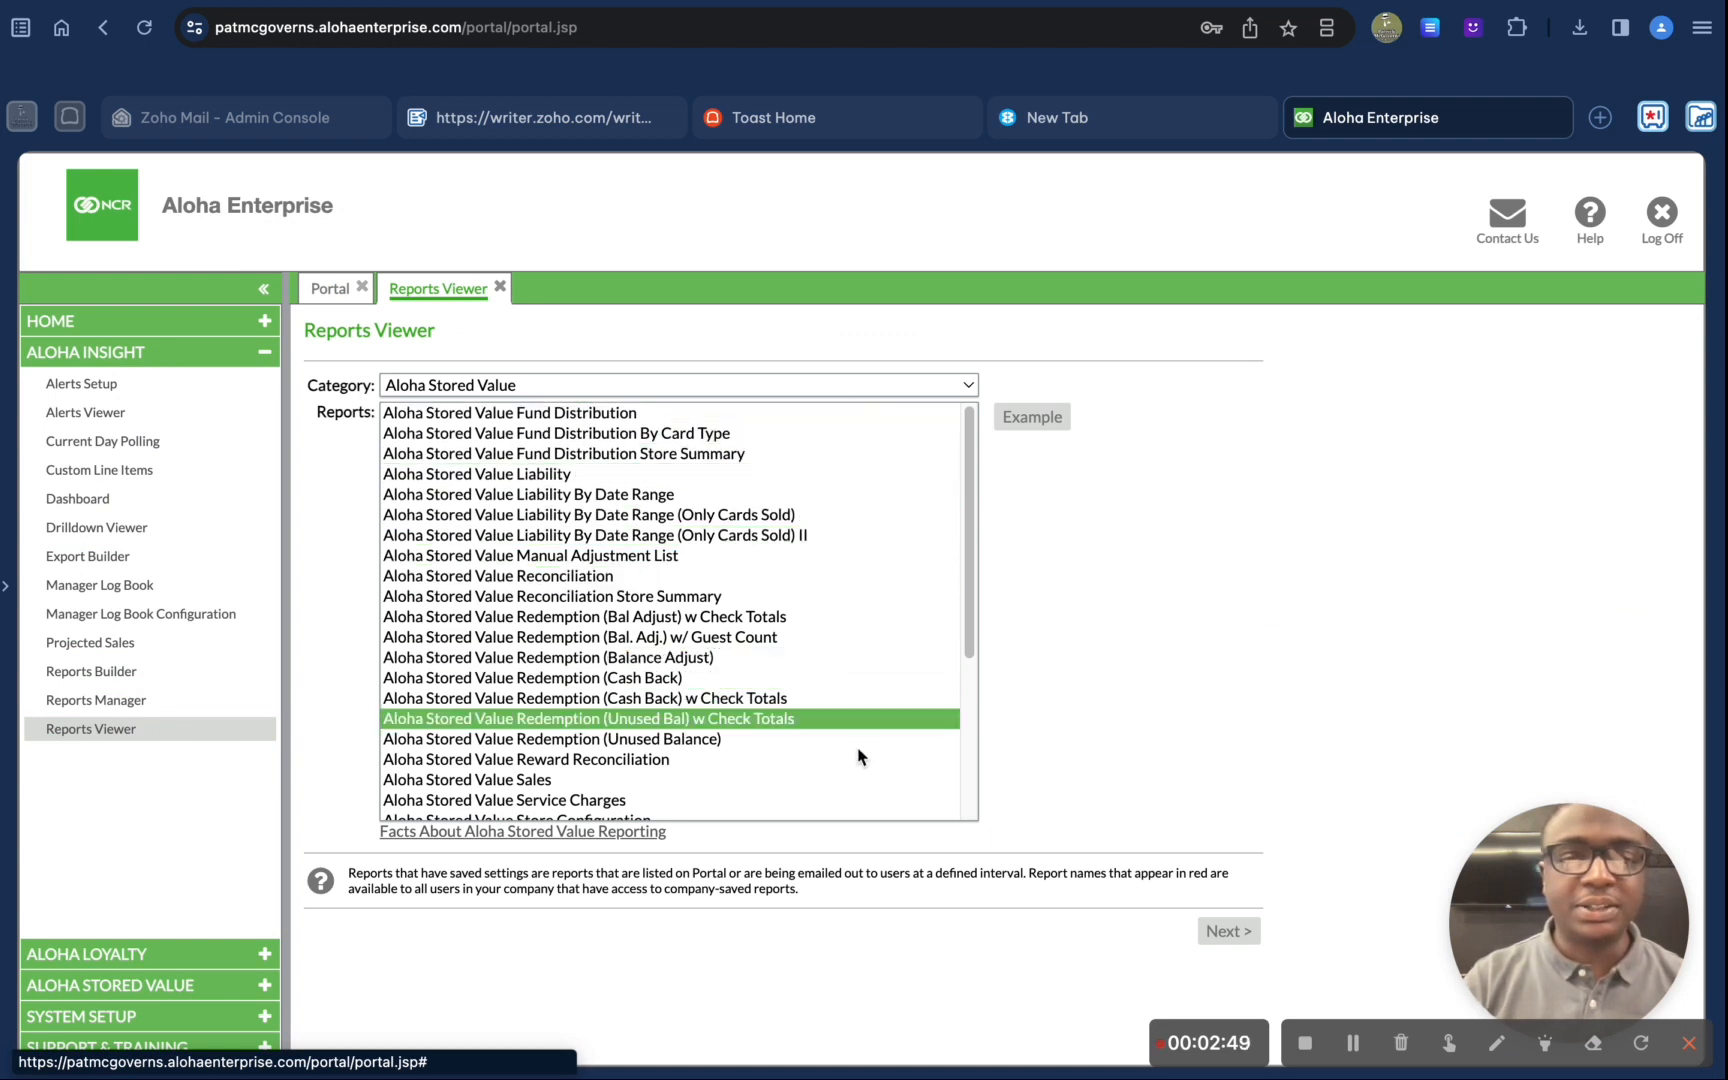
pyautogui.scroll(-2, 976, 708)
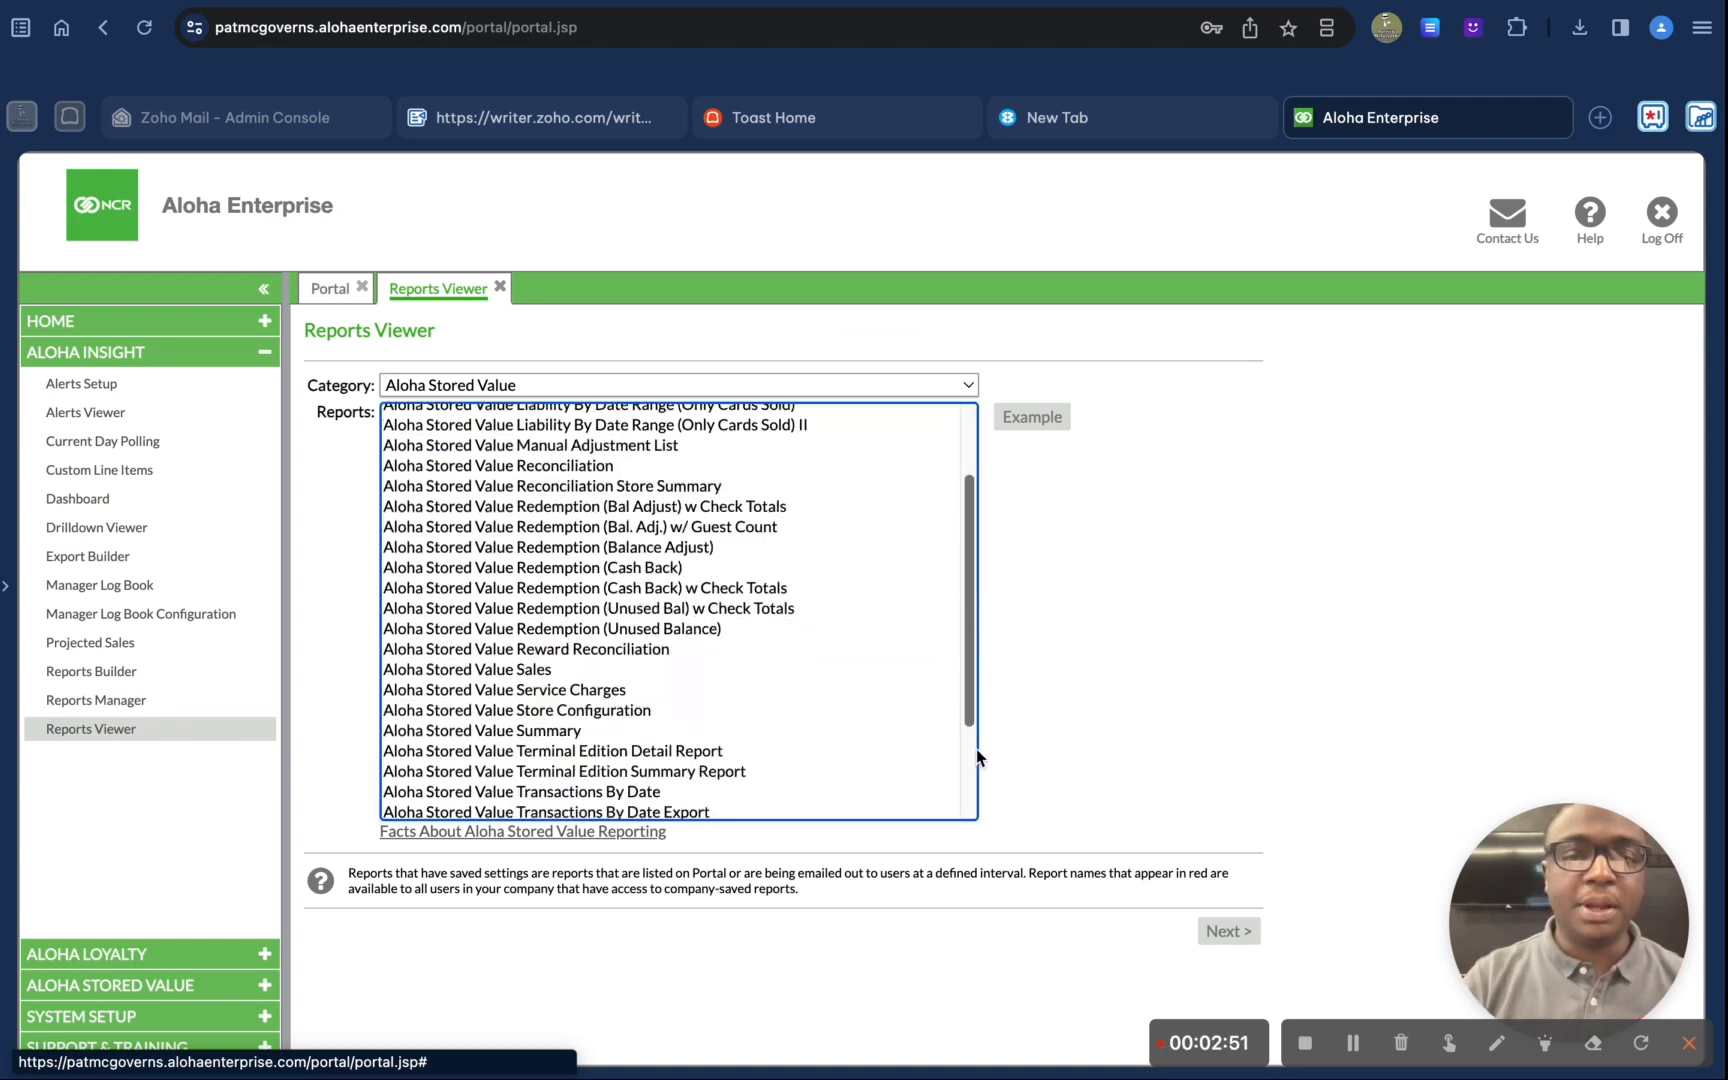
pyautogui.scroll(-4, 976, 708)
pyautogui.scroll(5, 974, 650)
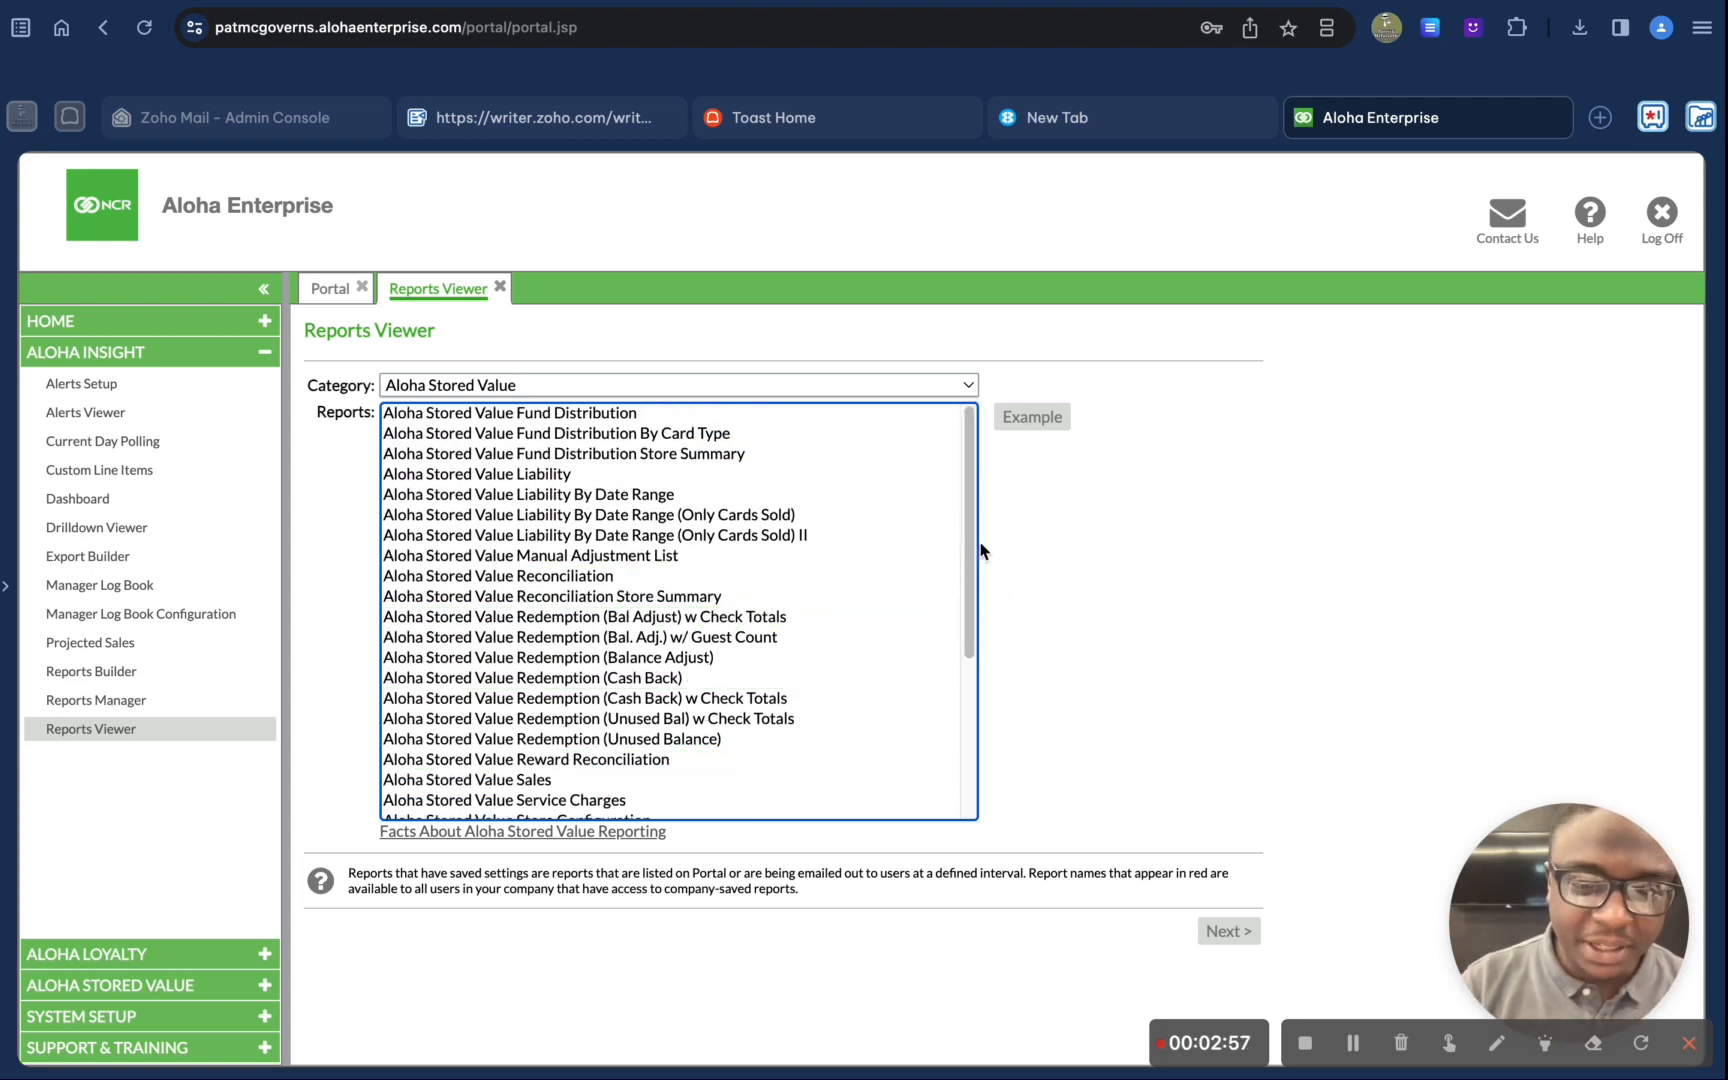
pyautogui.moveTo(970, 563); pyautogui.dragTo(972, 728)
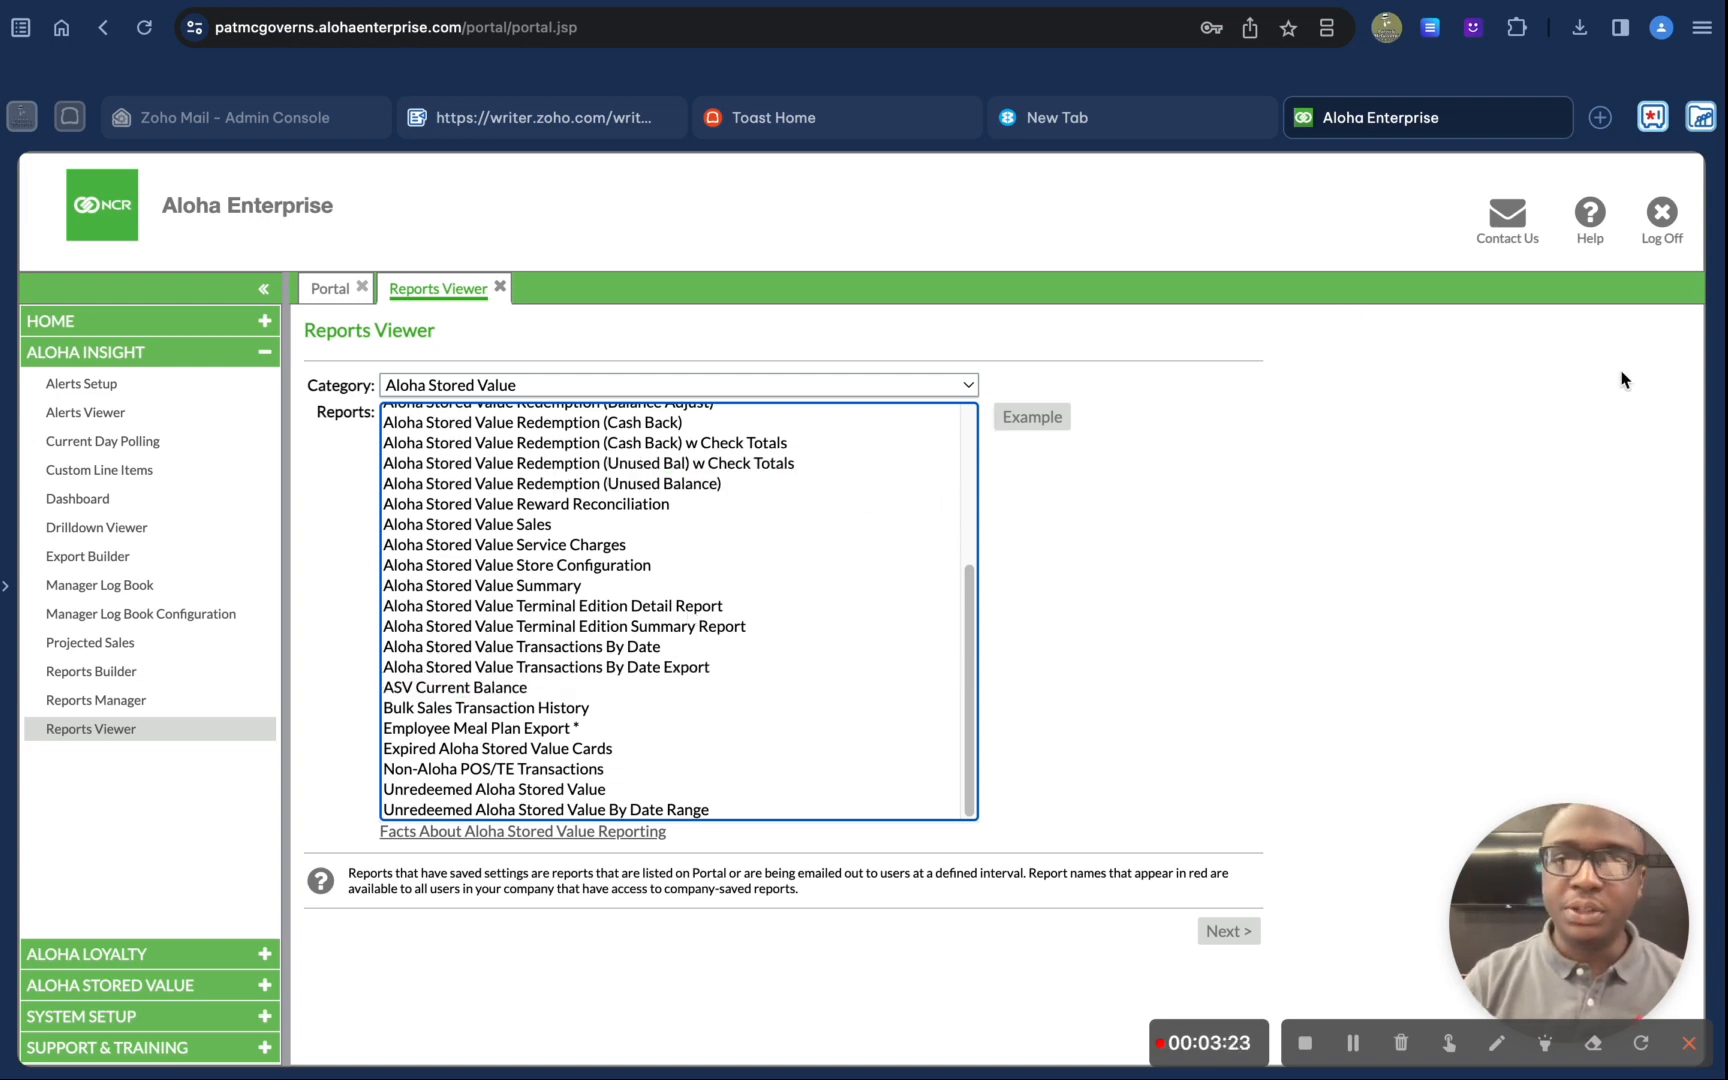
# Step: Open a support contact form, set its module name to Aloha Insight - Reports and clear the status notes
pyautogui.click(1507, 222)
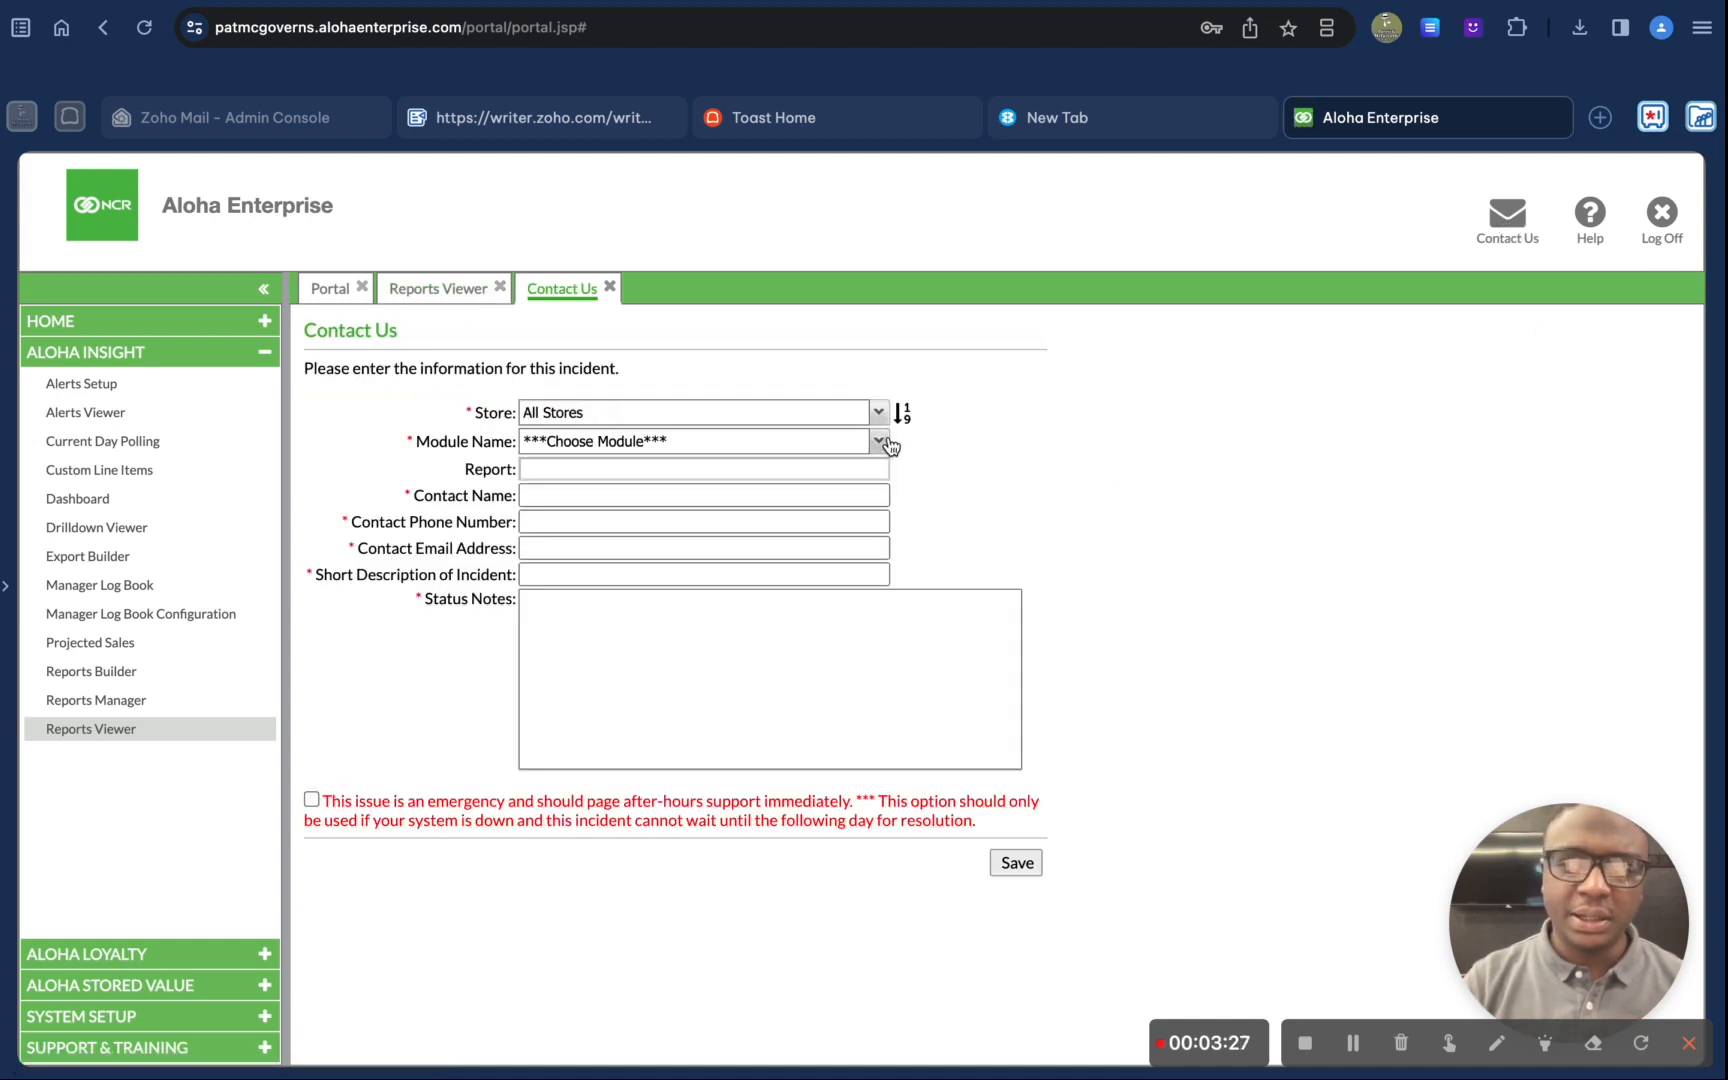
pyautogui.click(890, 446)
pyautogui.scroll(-8, 722, 721)
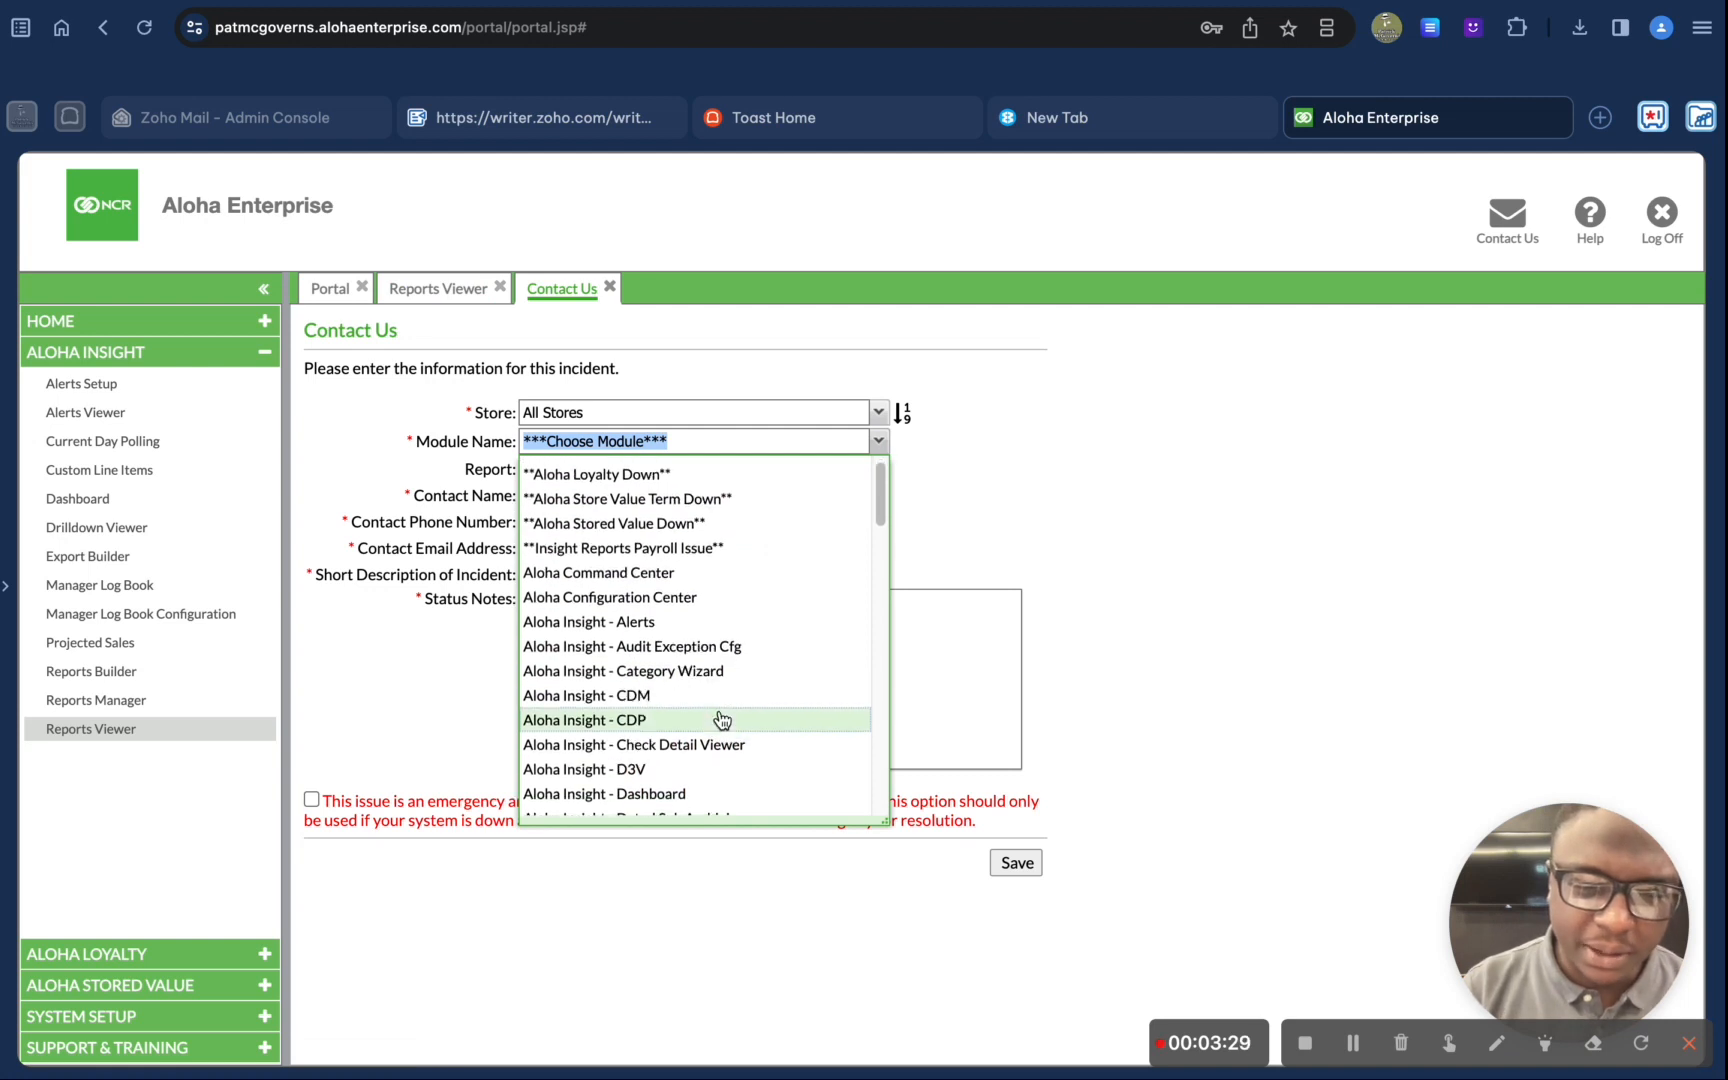
pyautogui.scroll(-4, 725, 717)
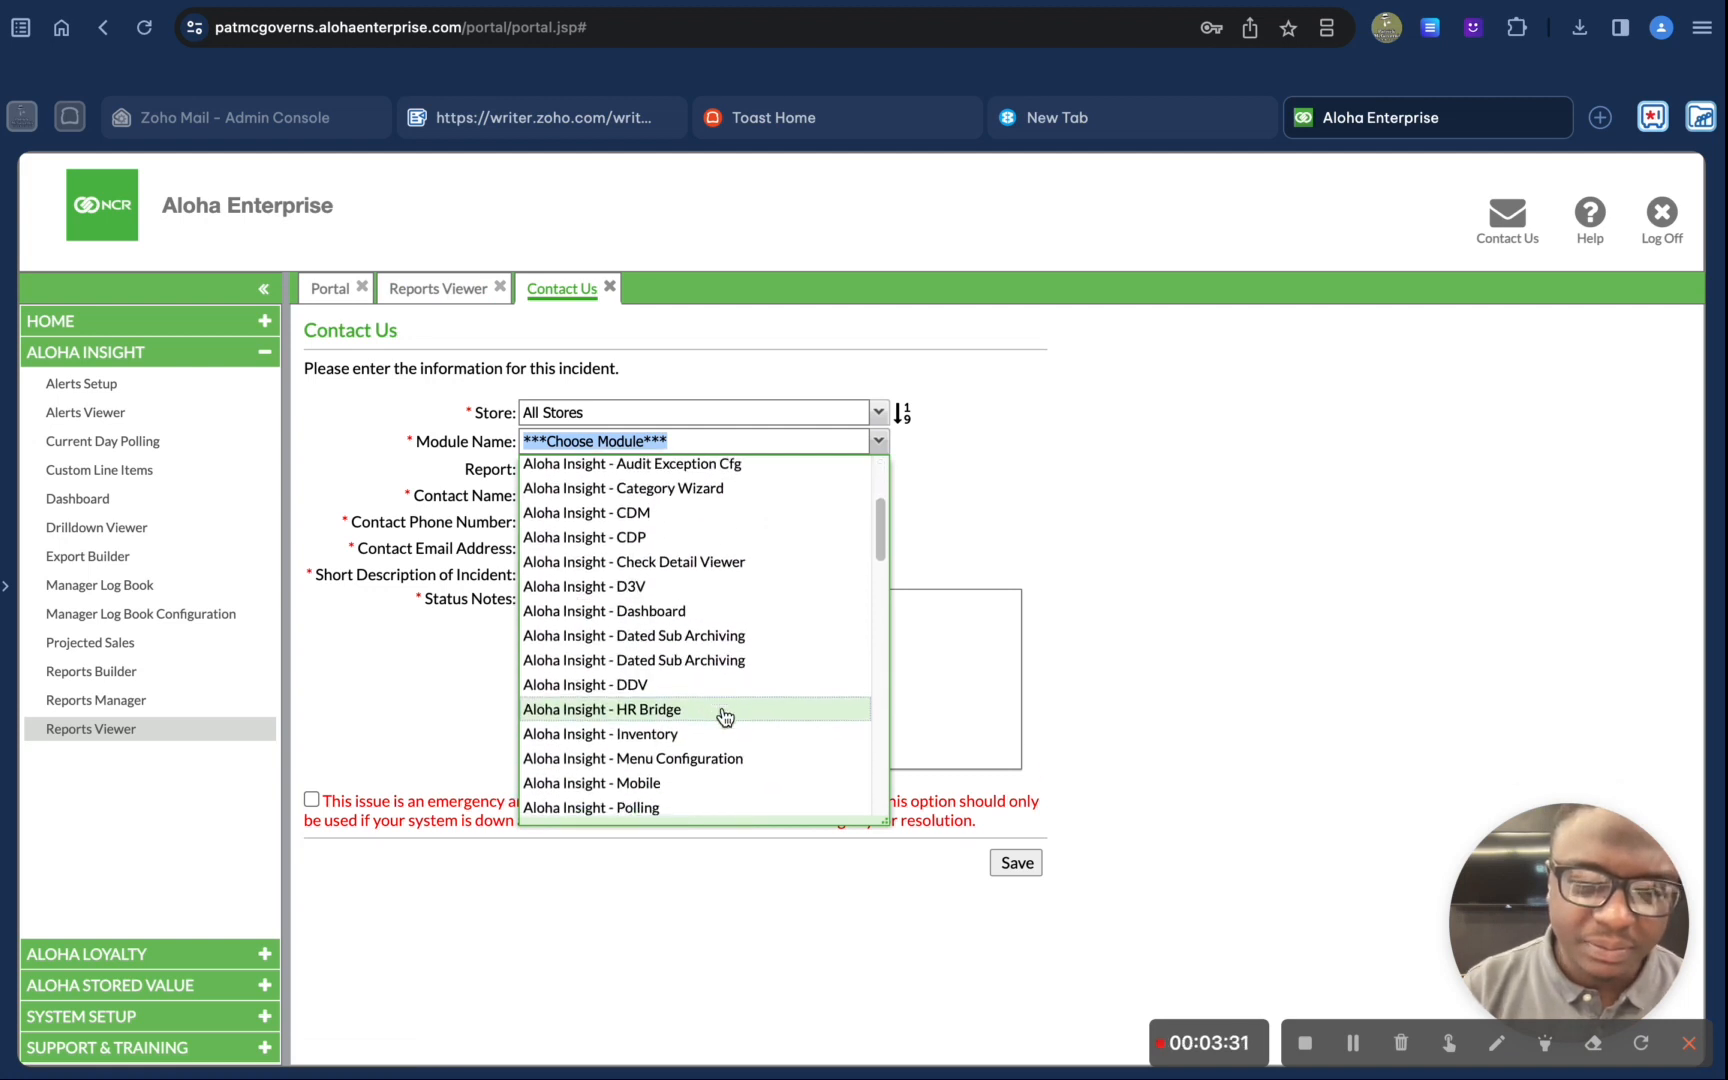
pyautogui.scroll(-12, 725, 717)
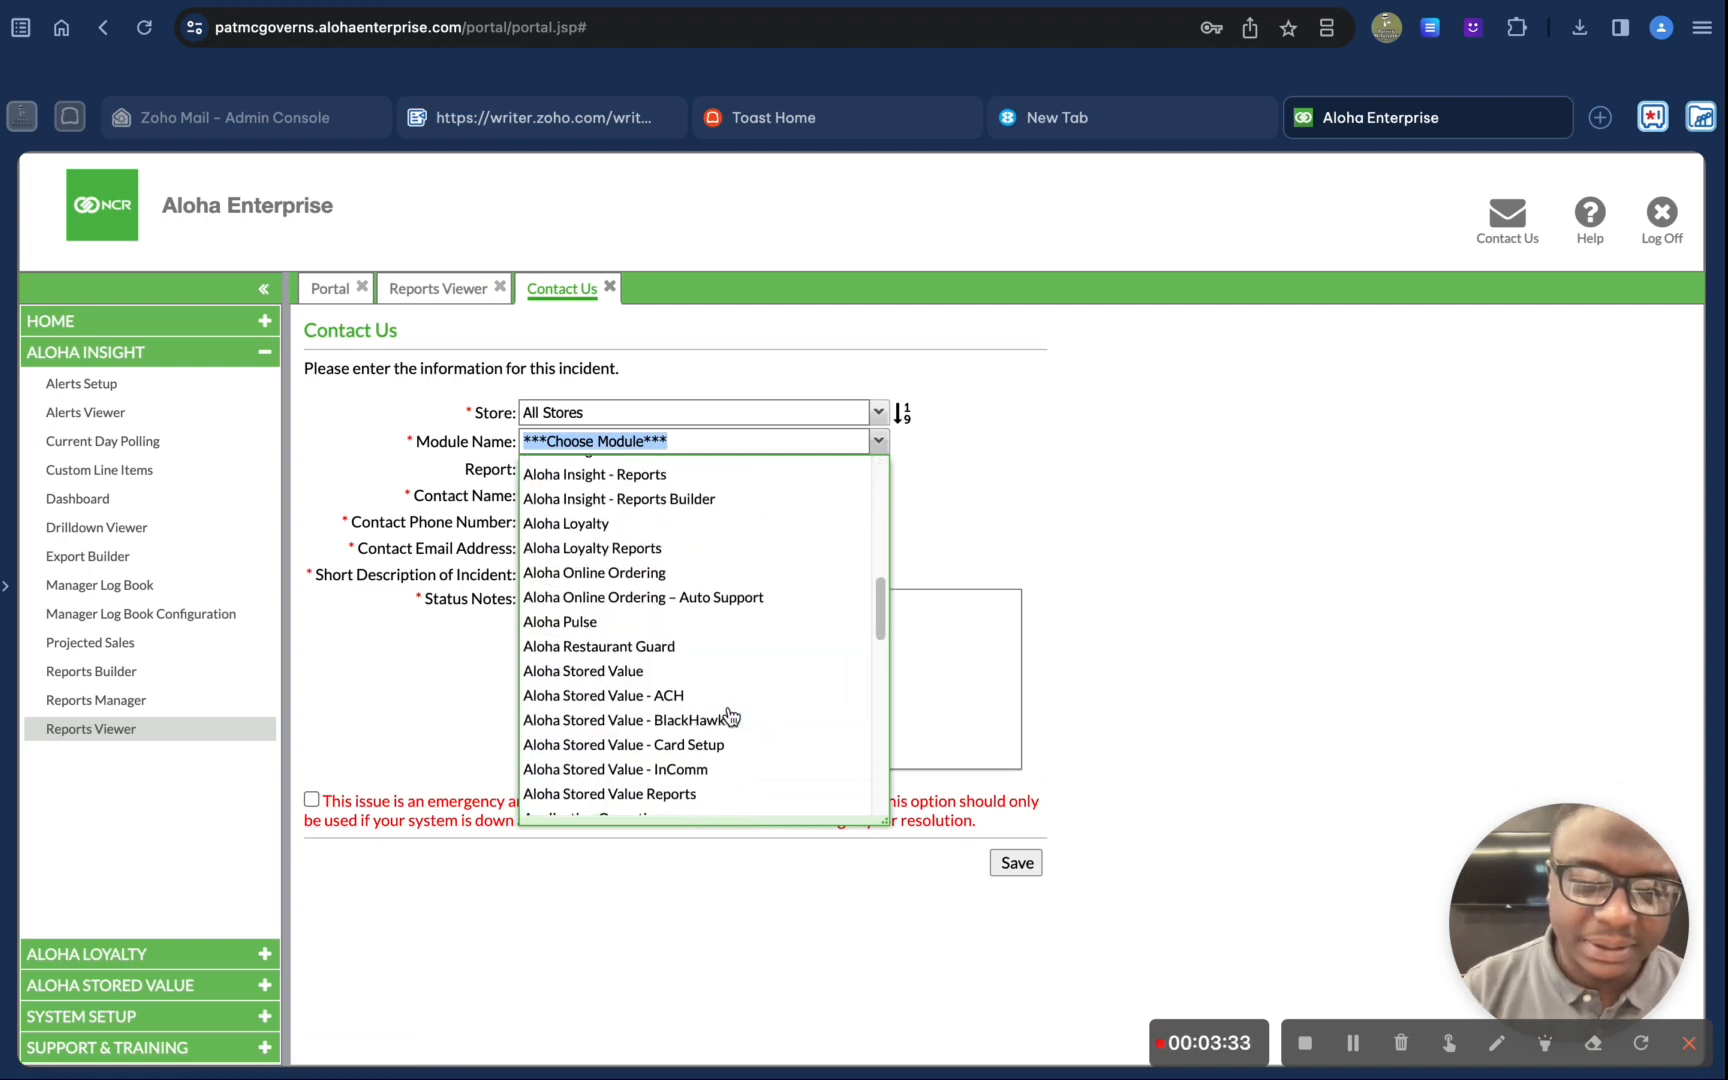
pyautogui.click(677, 482)
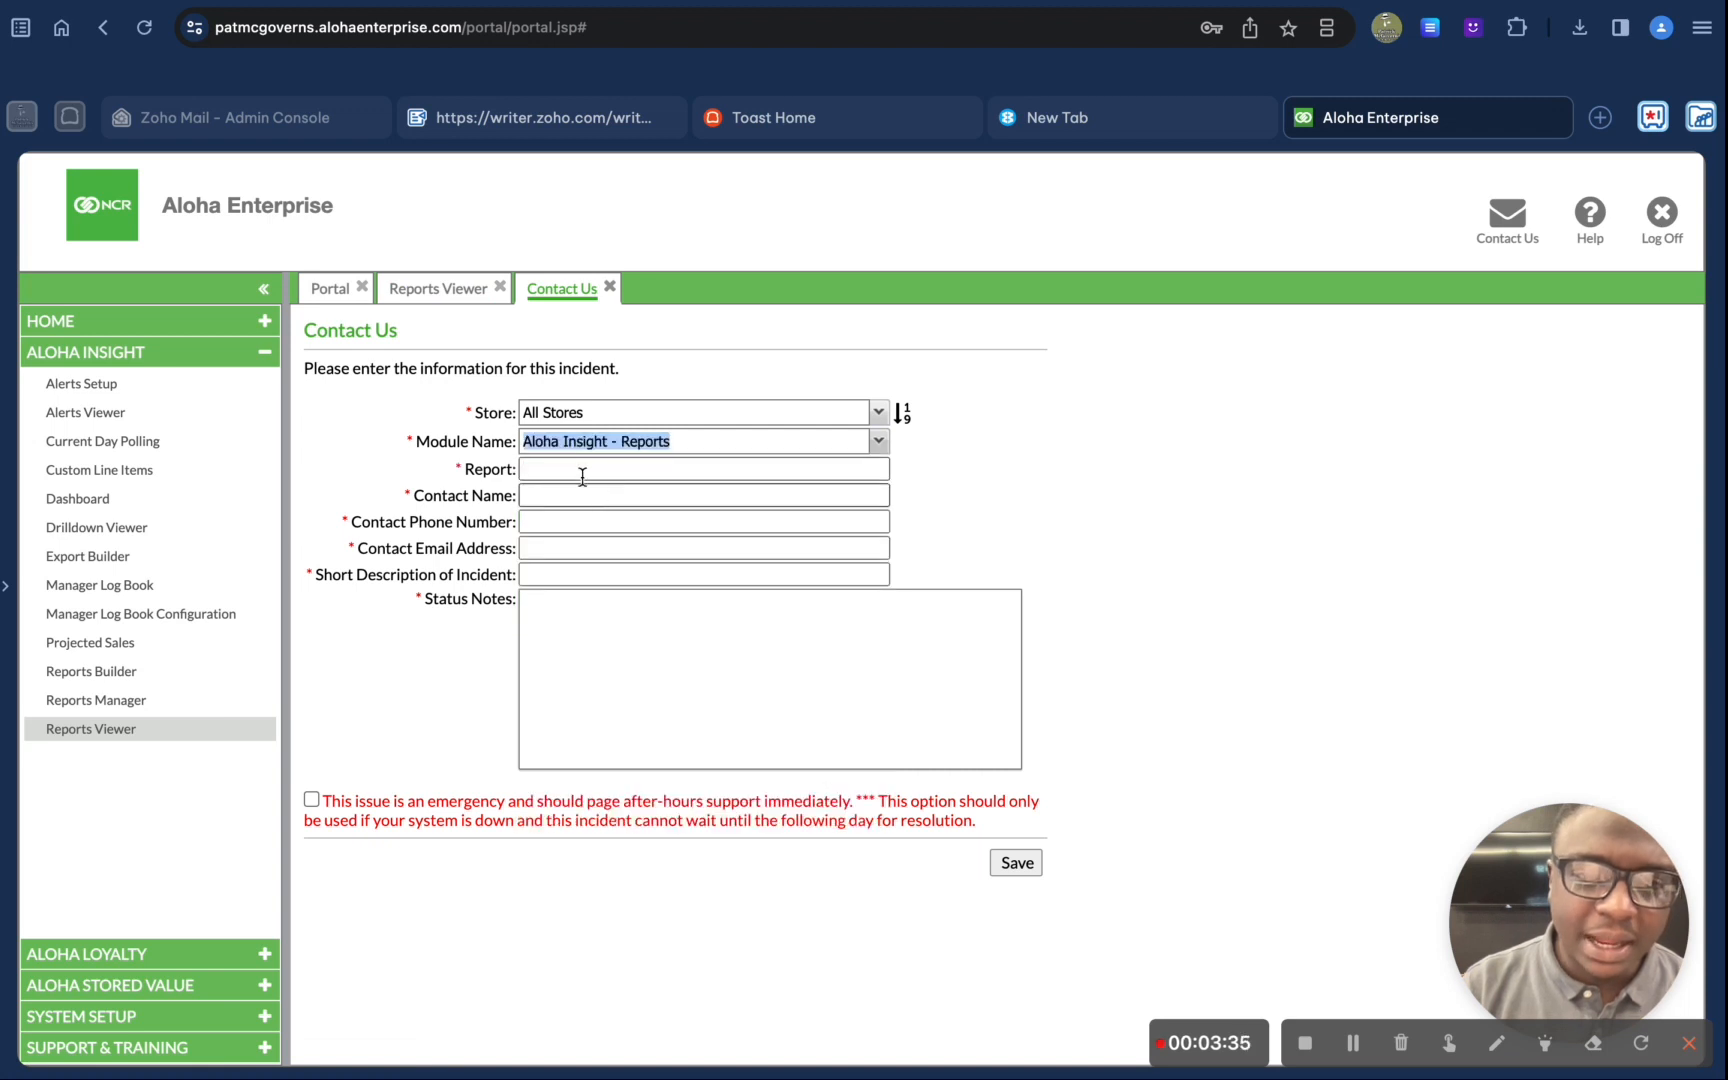
pyautogui.click(569, 609)
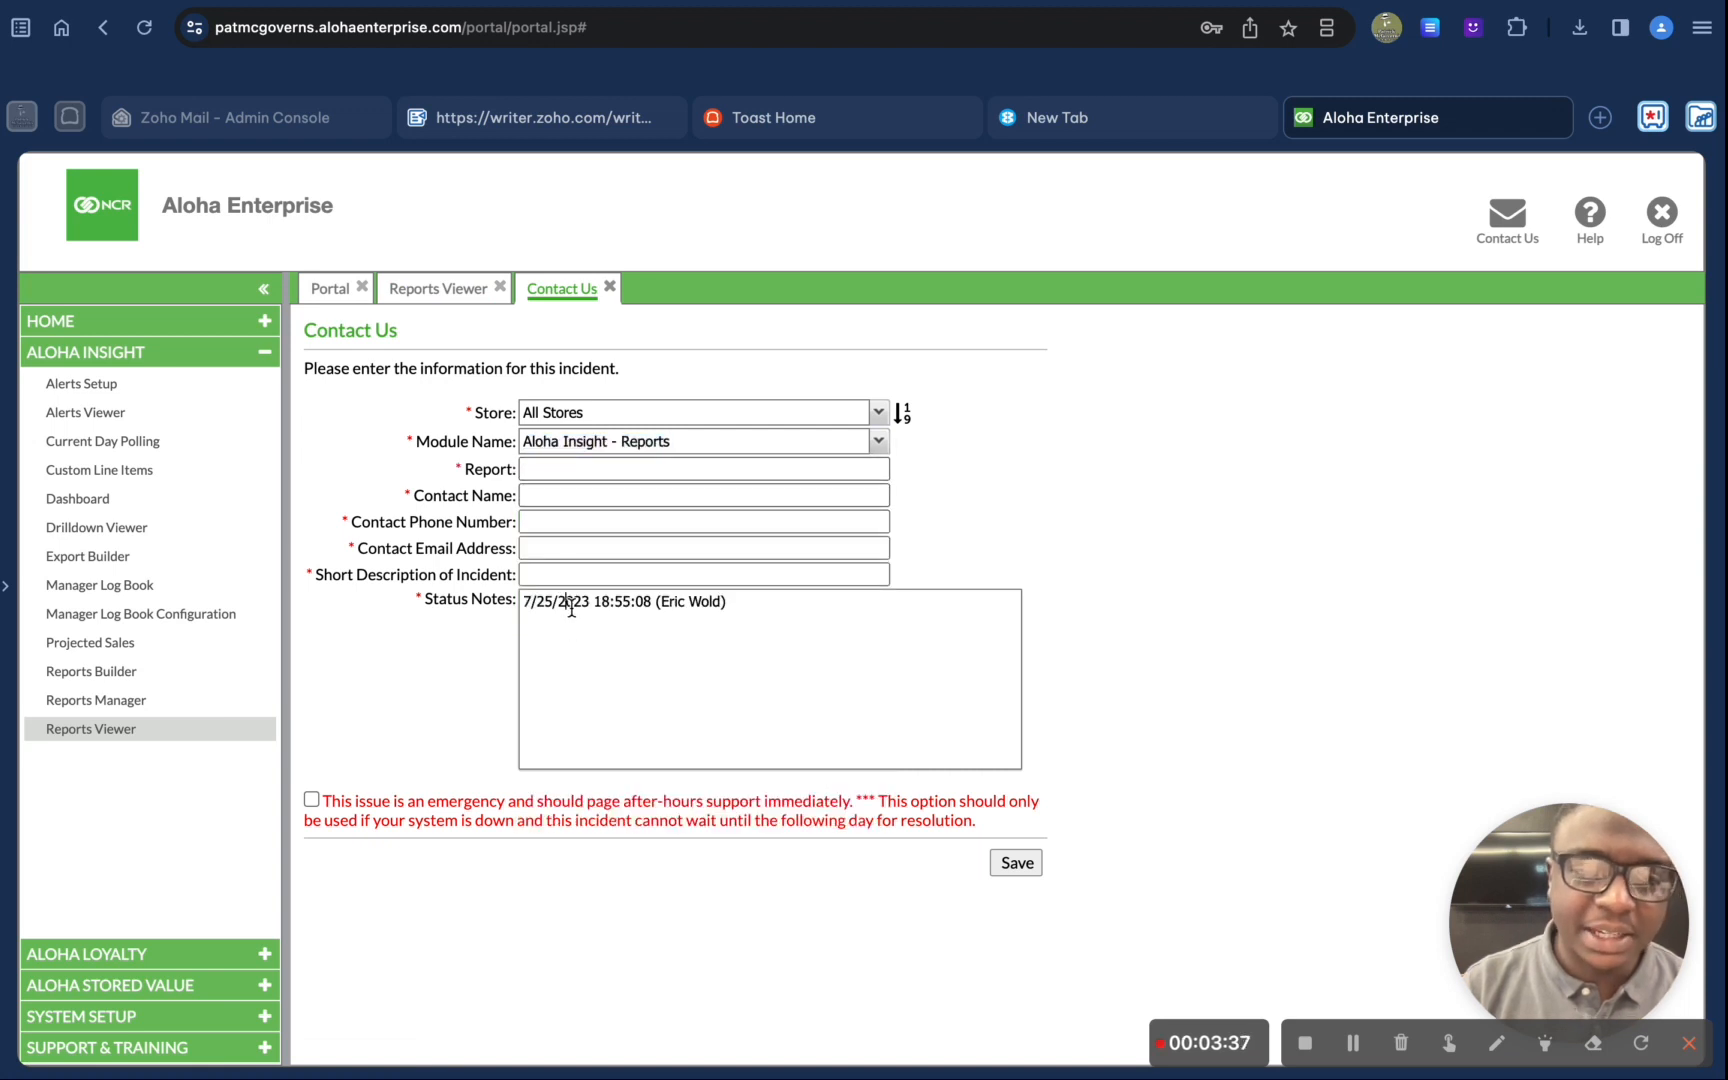
pyautogui.moveTo(790, 617); pyautogui.dragTo(473, 601)
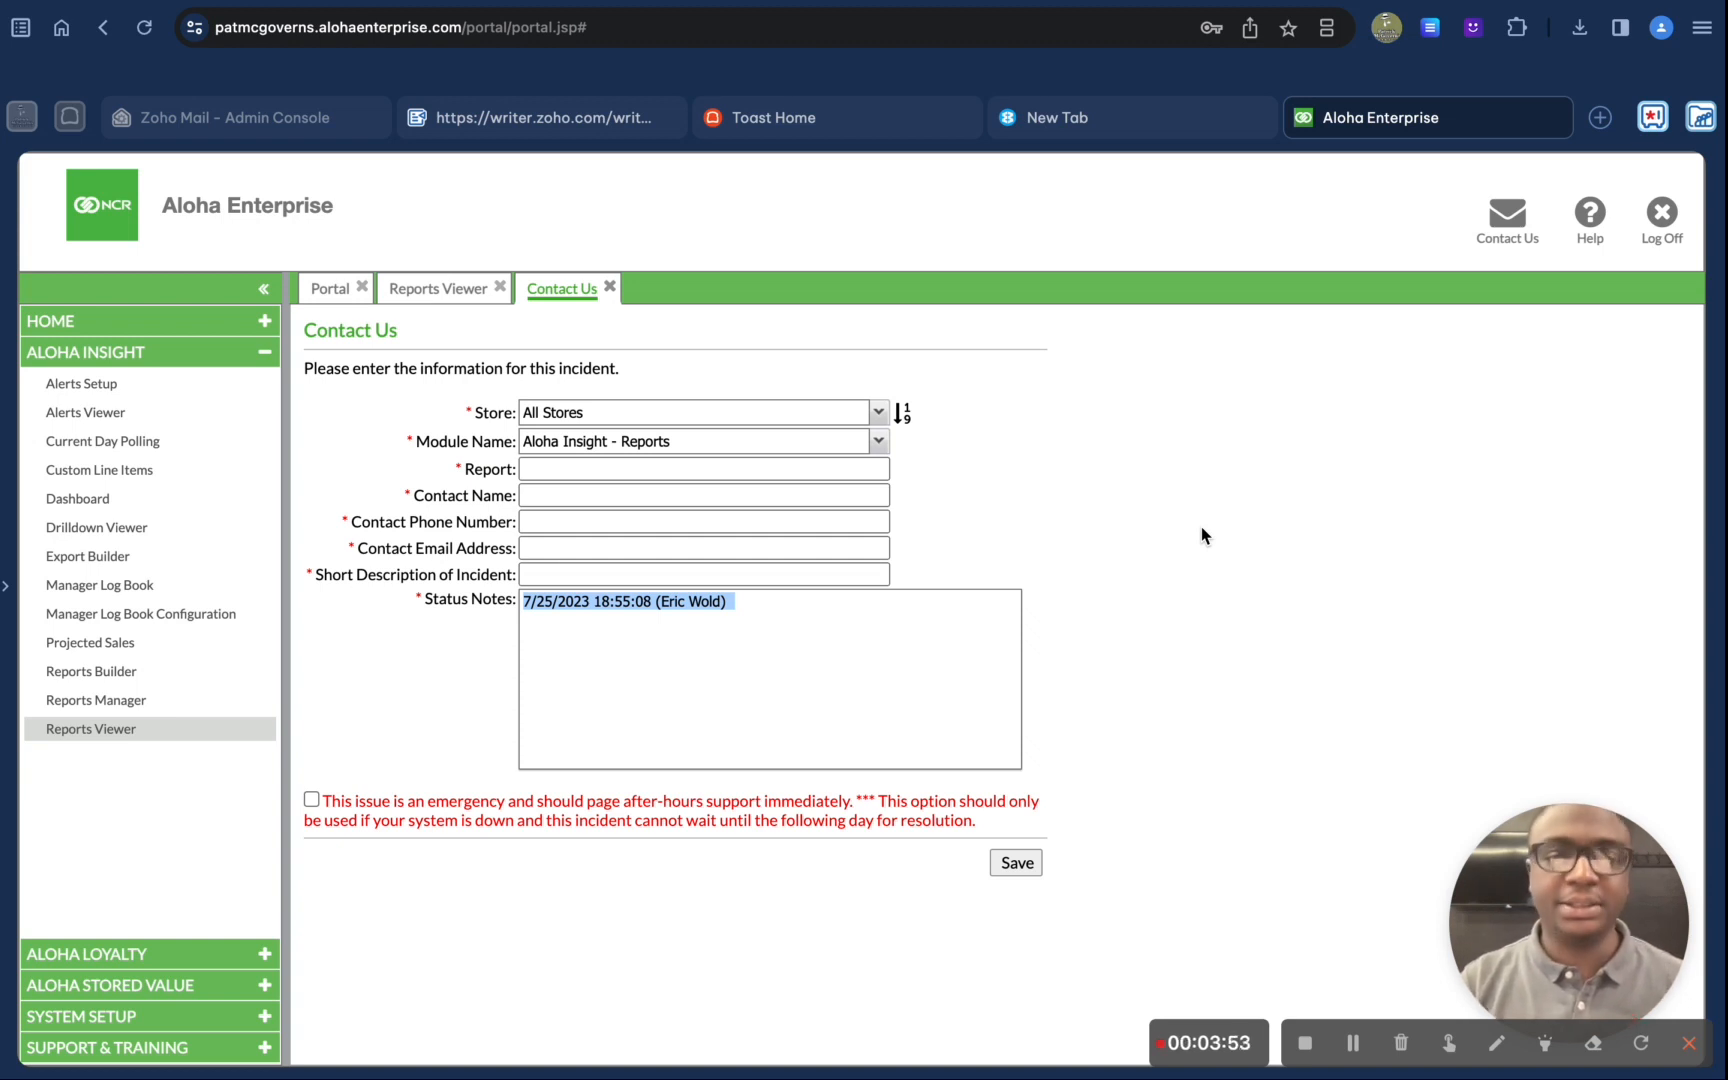
pyautogui.press('BackSpace')
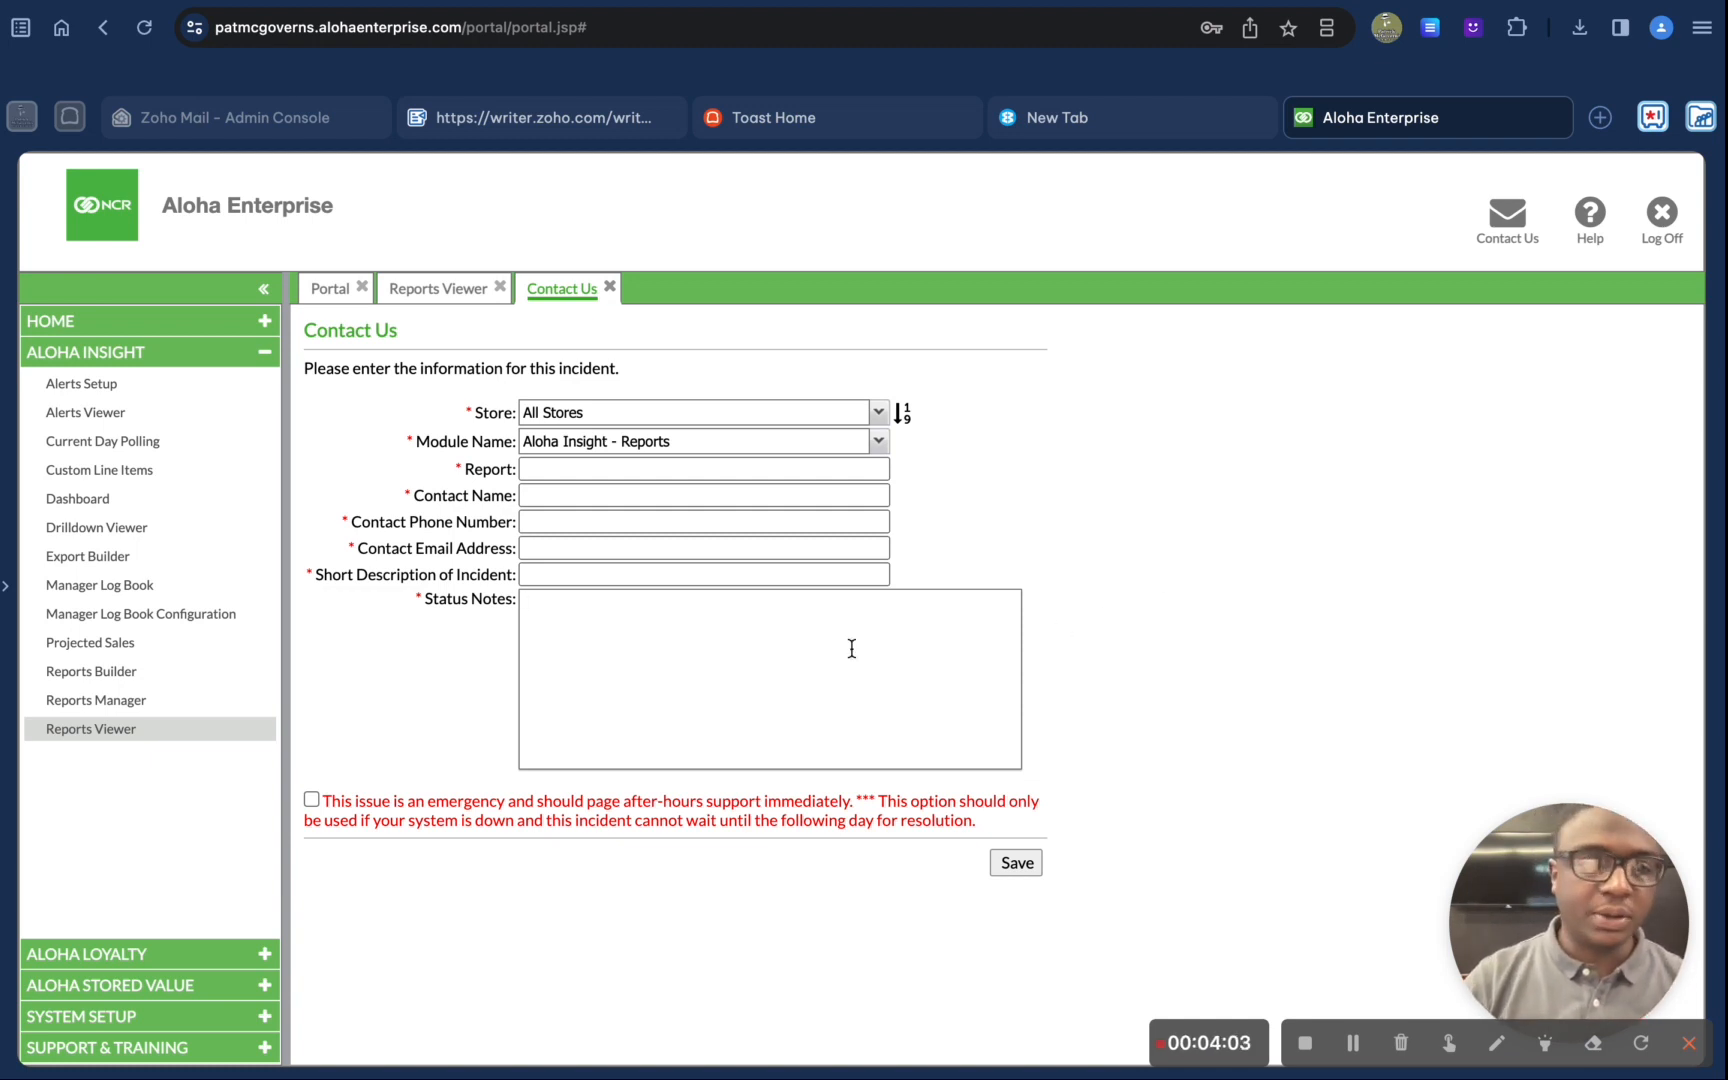
# Step: Return to the Reports Viewer, select the ASV Current Balance report and proceed to its report settings
pyautogui.click(87, 726)
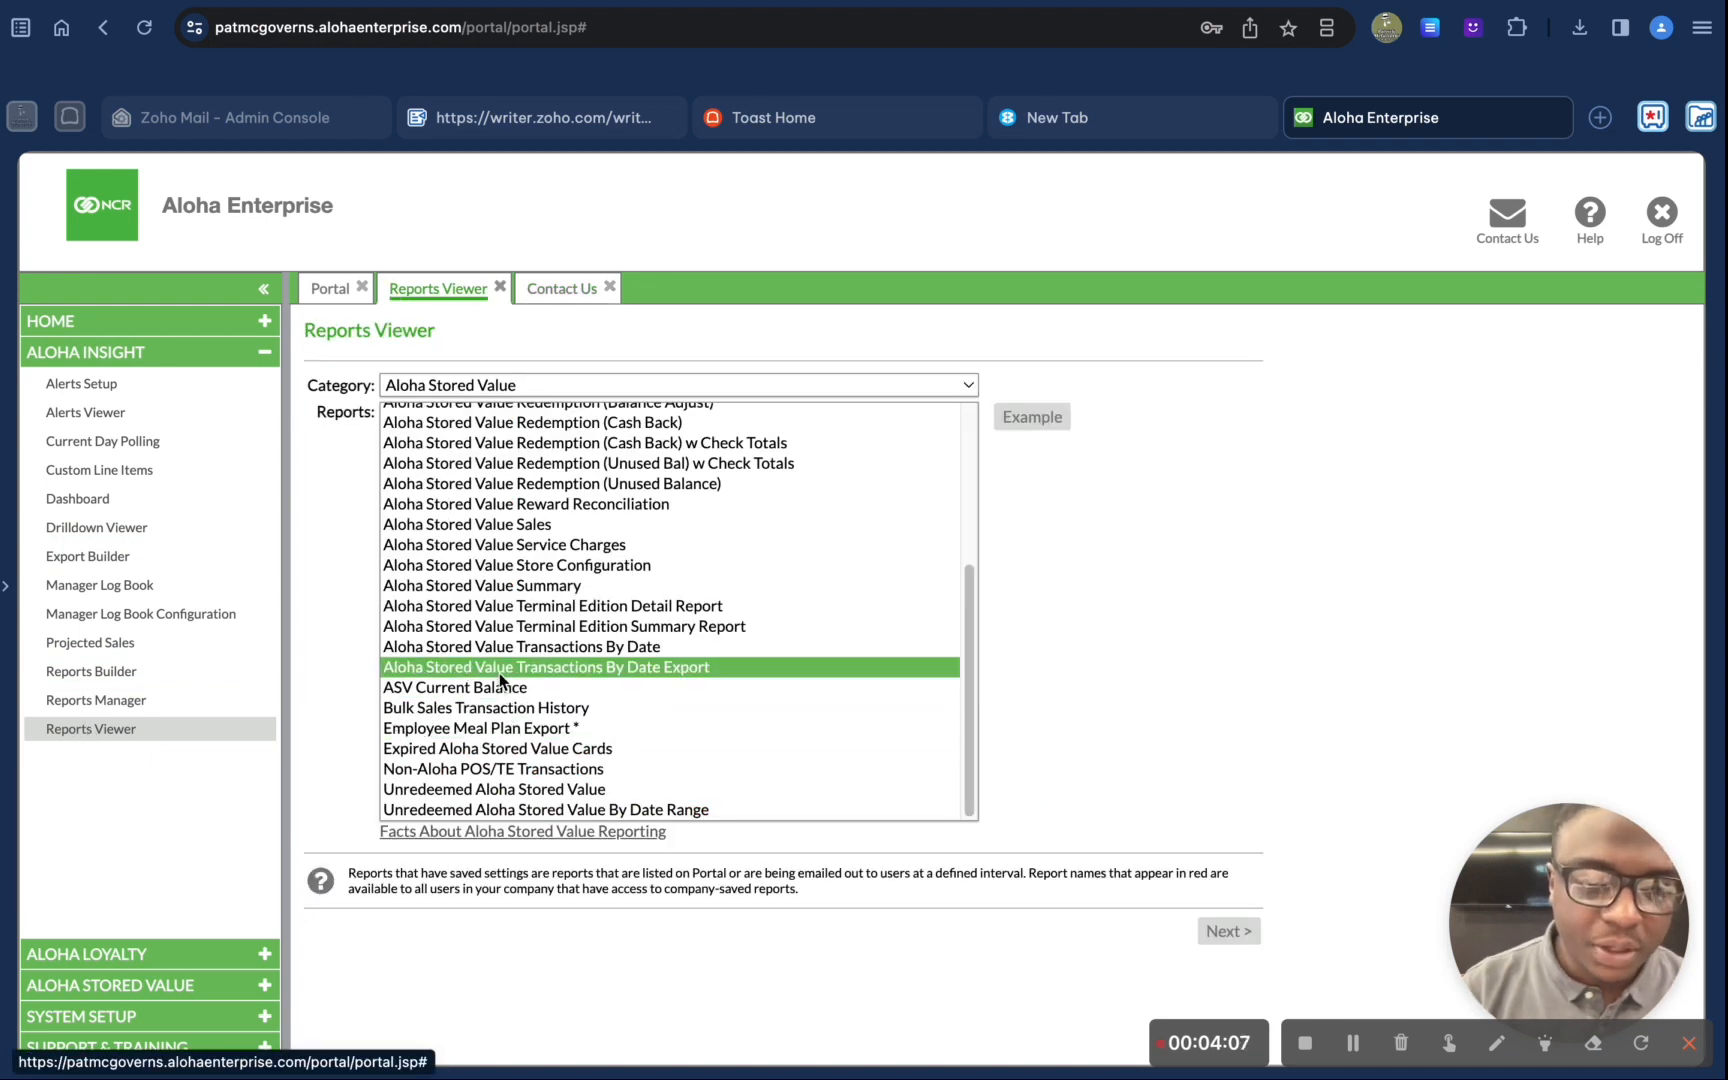
pyautogui.click(540, 688)
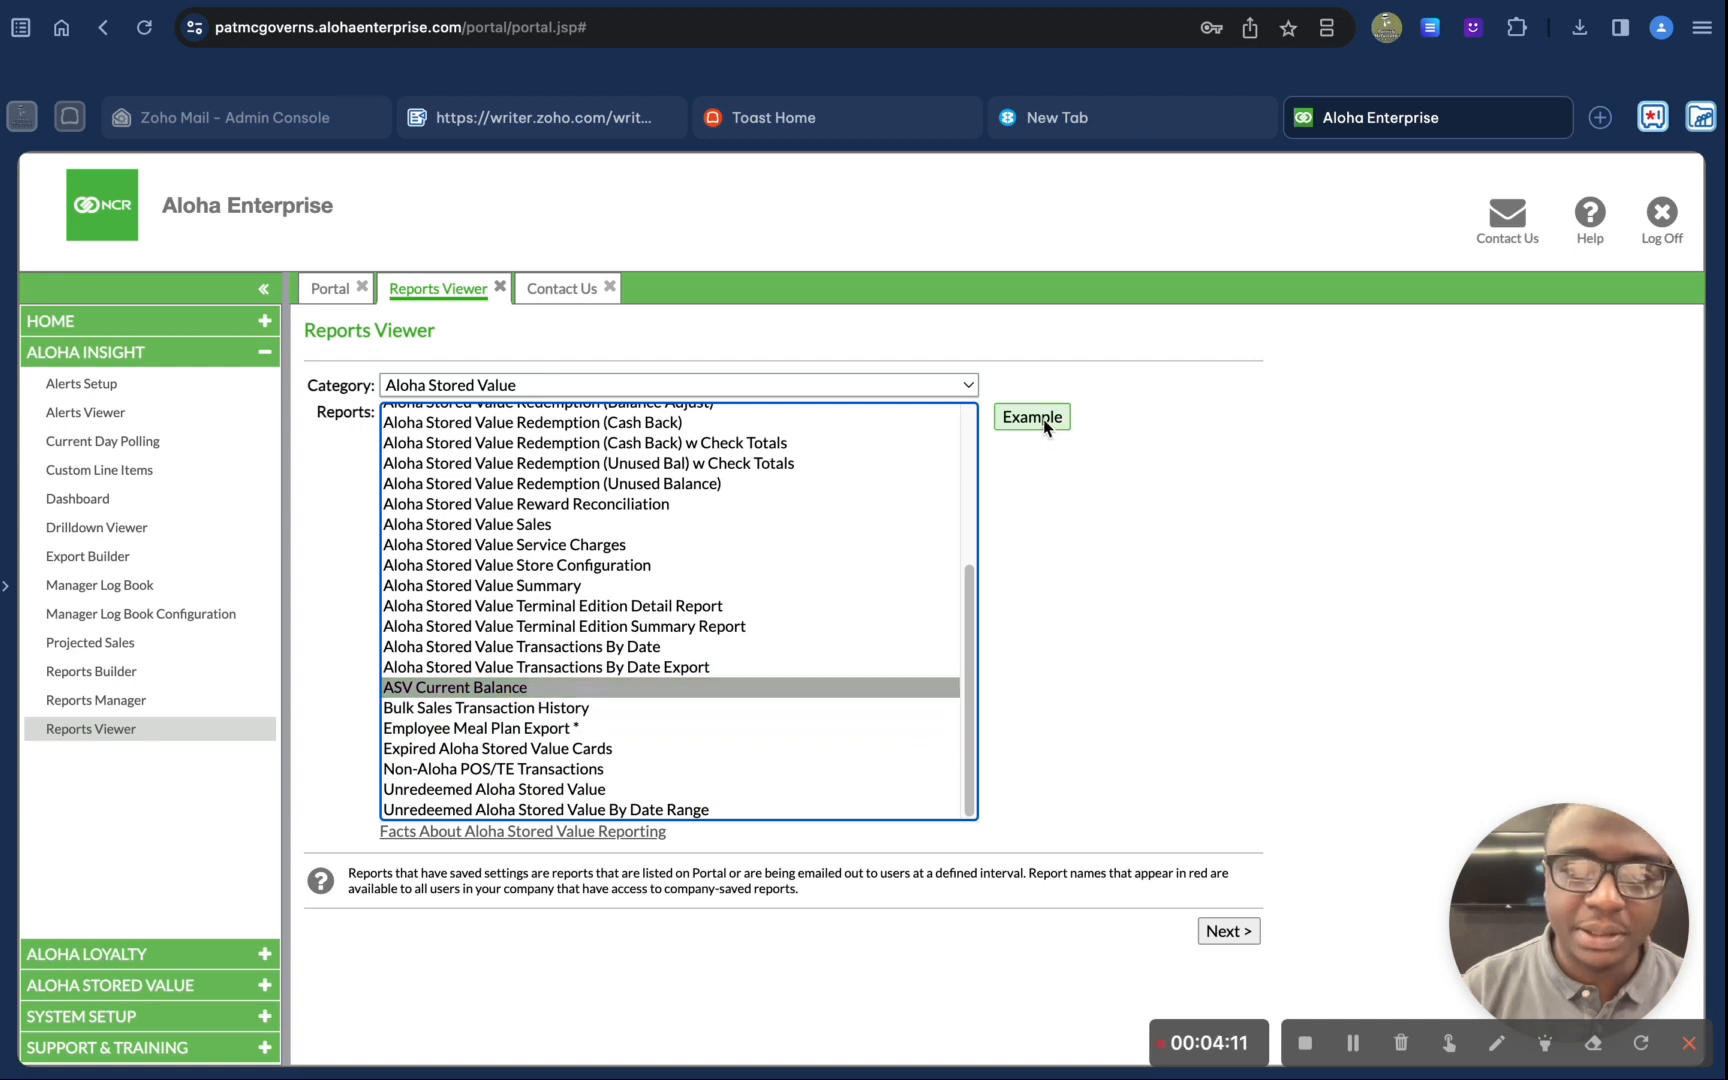
pyautogui.click(1245, 934)
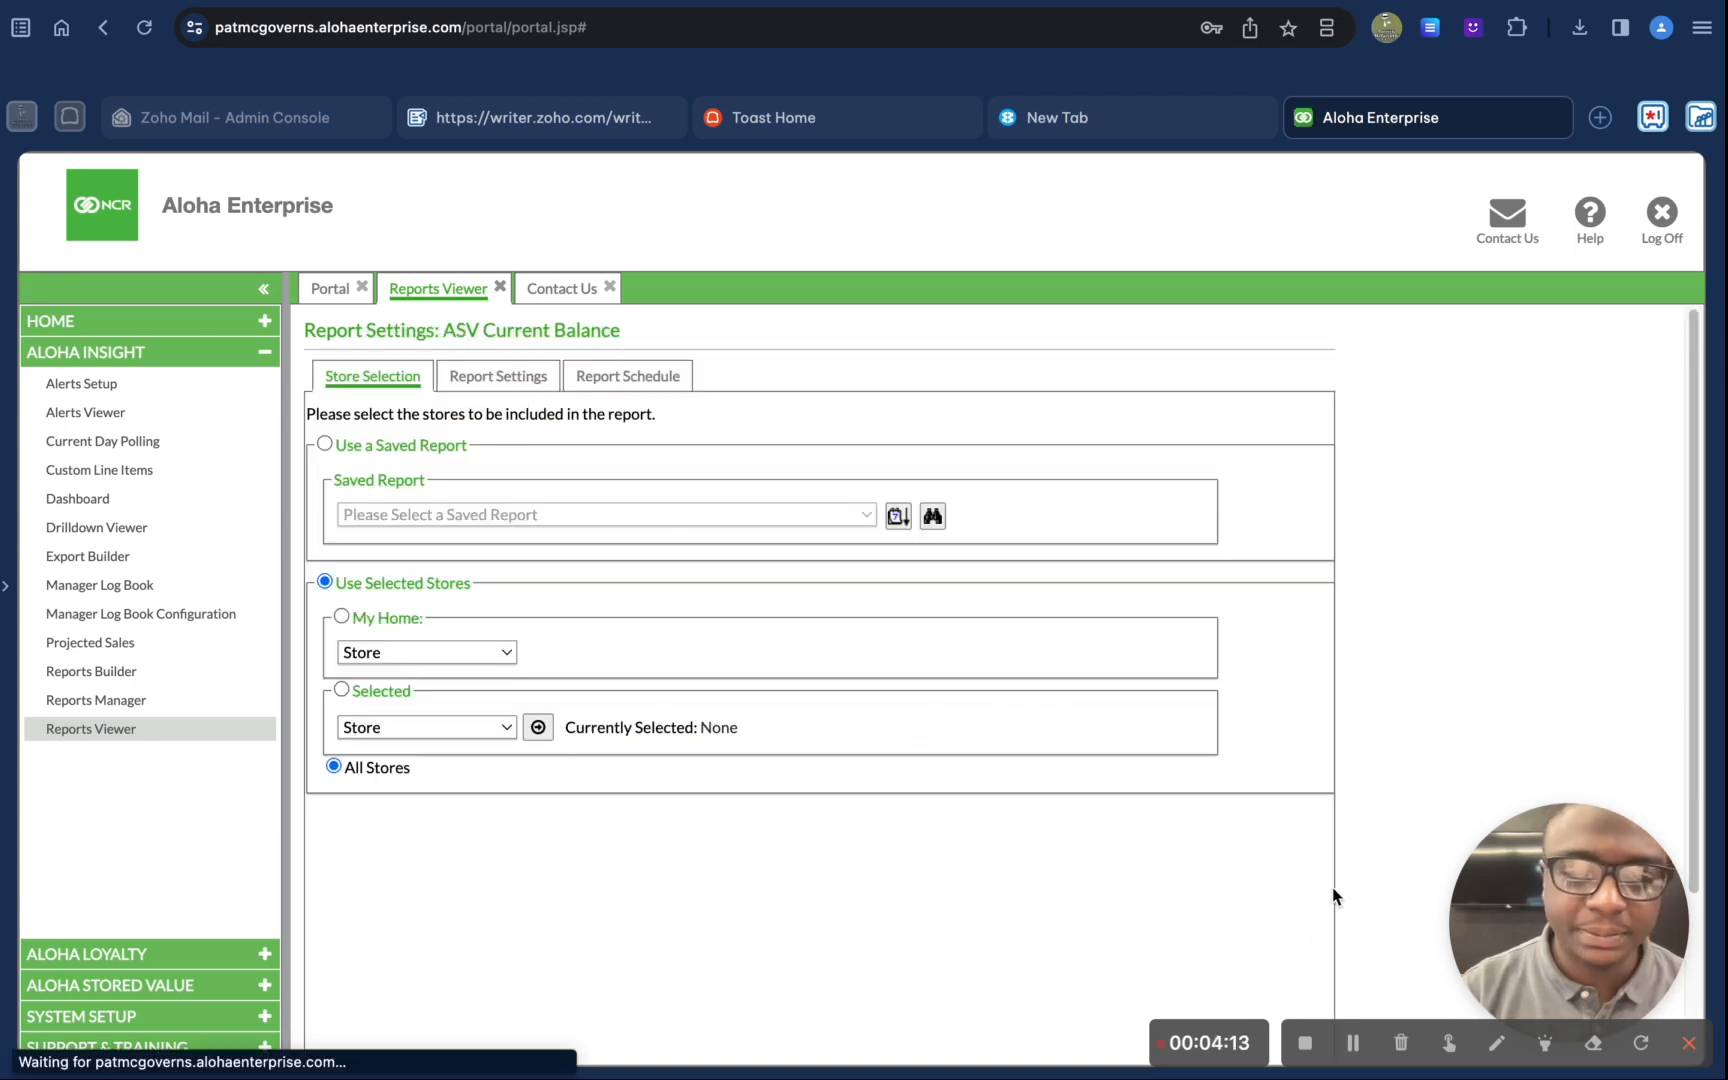
# Step: Limit the report to selected stores and choose PAT MCGOVERN`S as the included store
pyautogui.scroll(-1, 503, 644)
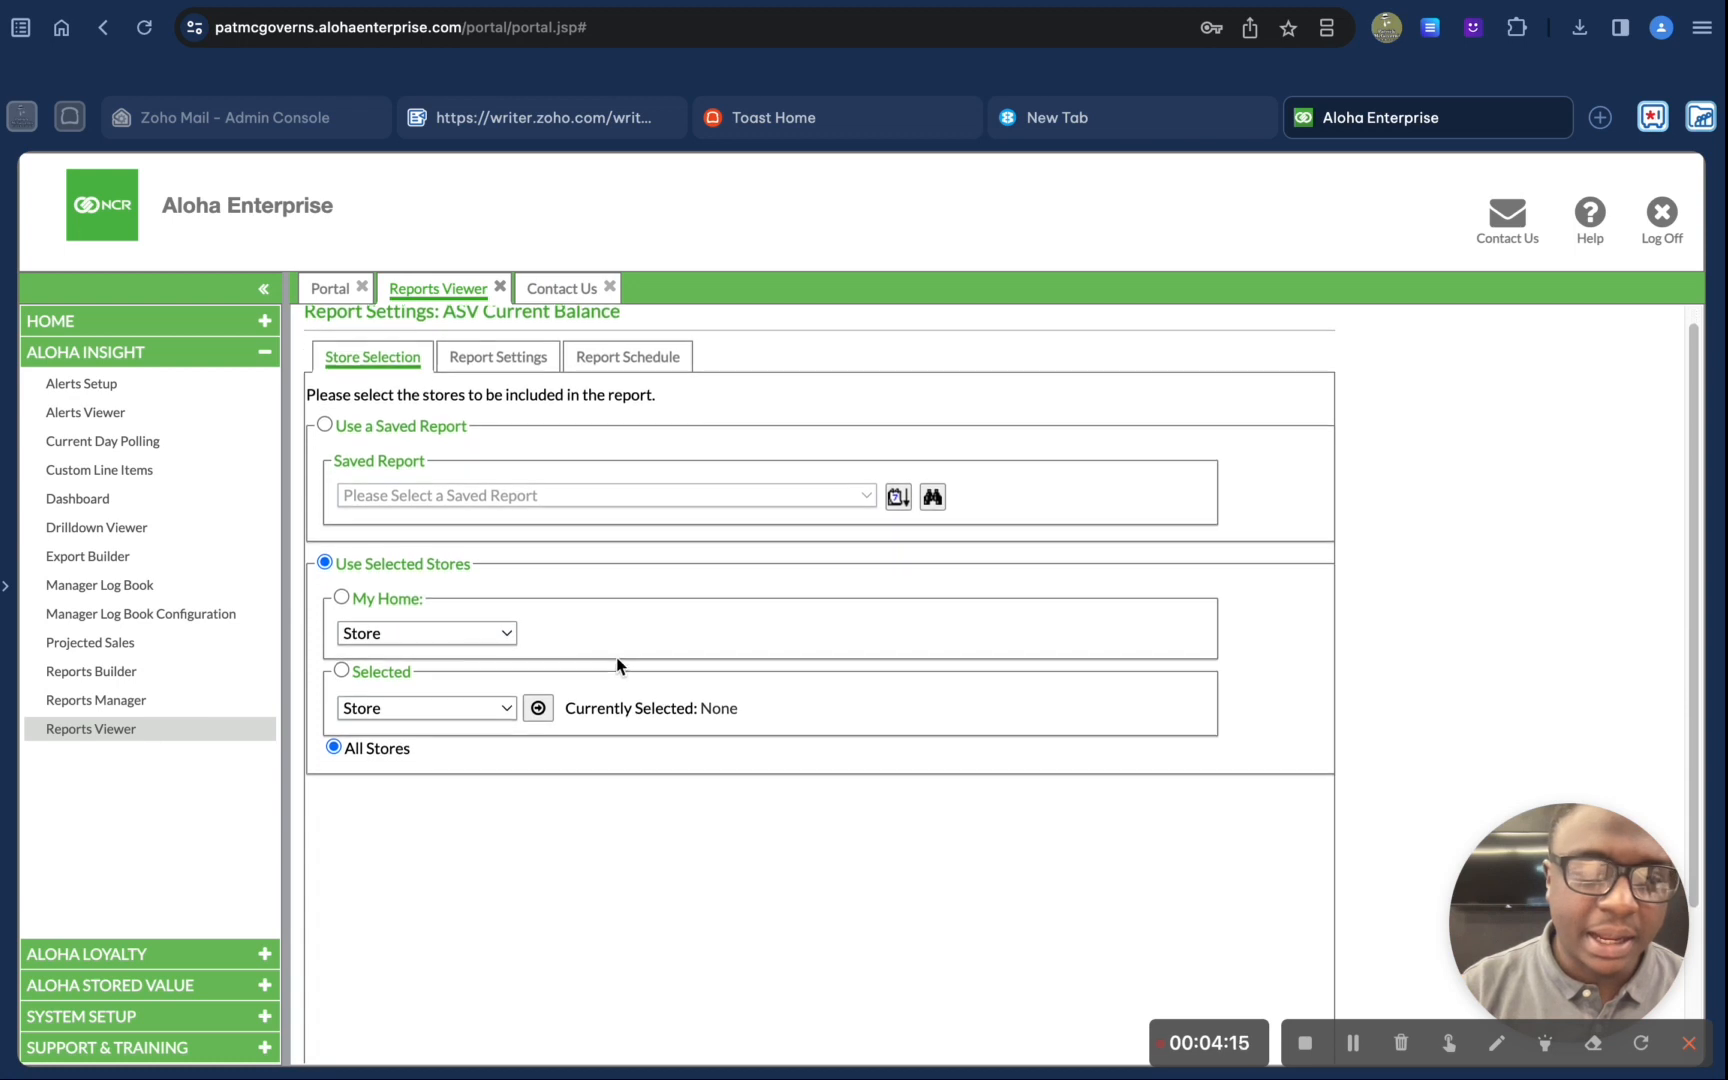
pyautogui.scroll(-3, 511, 703)
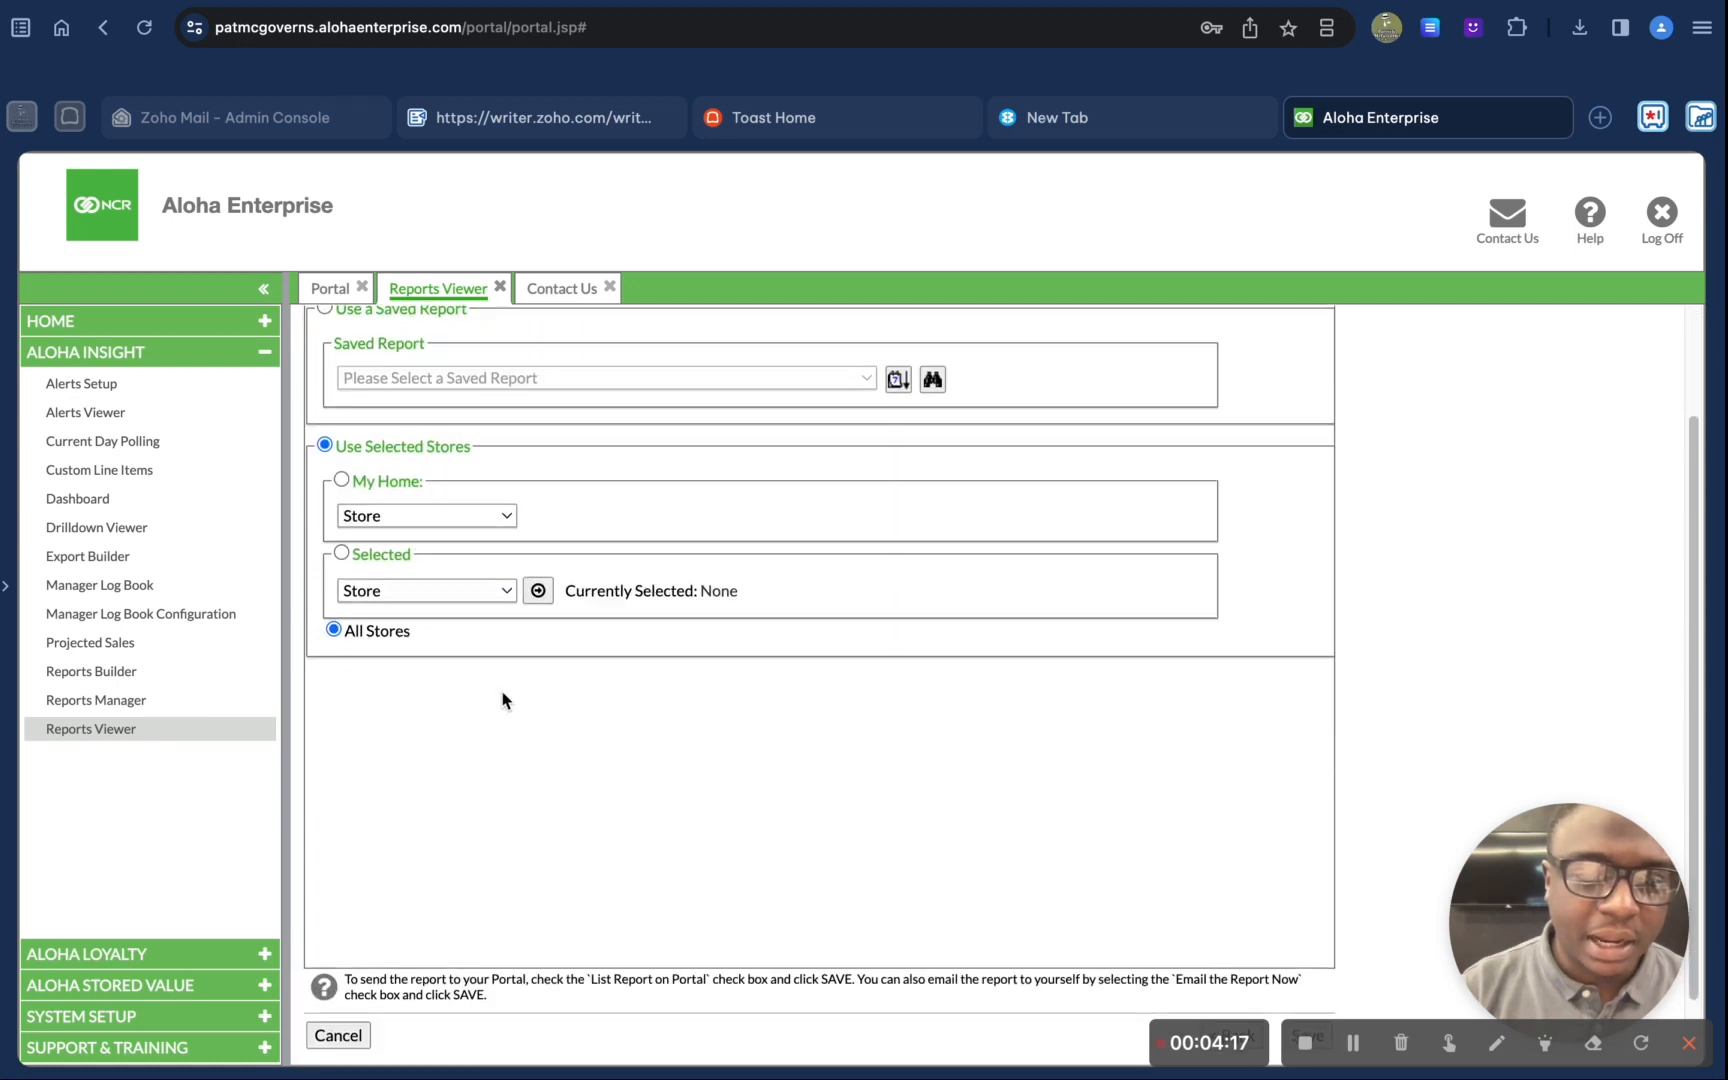
pyautogui.scroll(1, 490, 607)
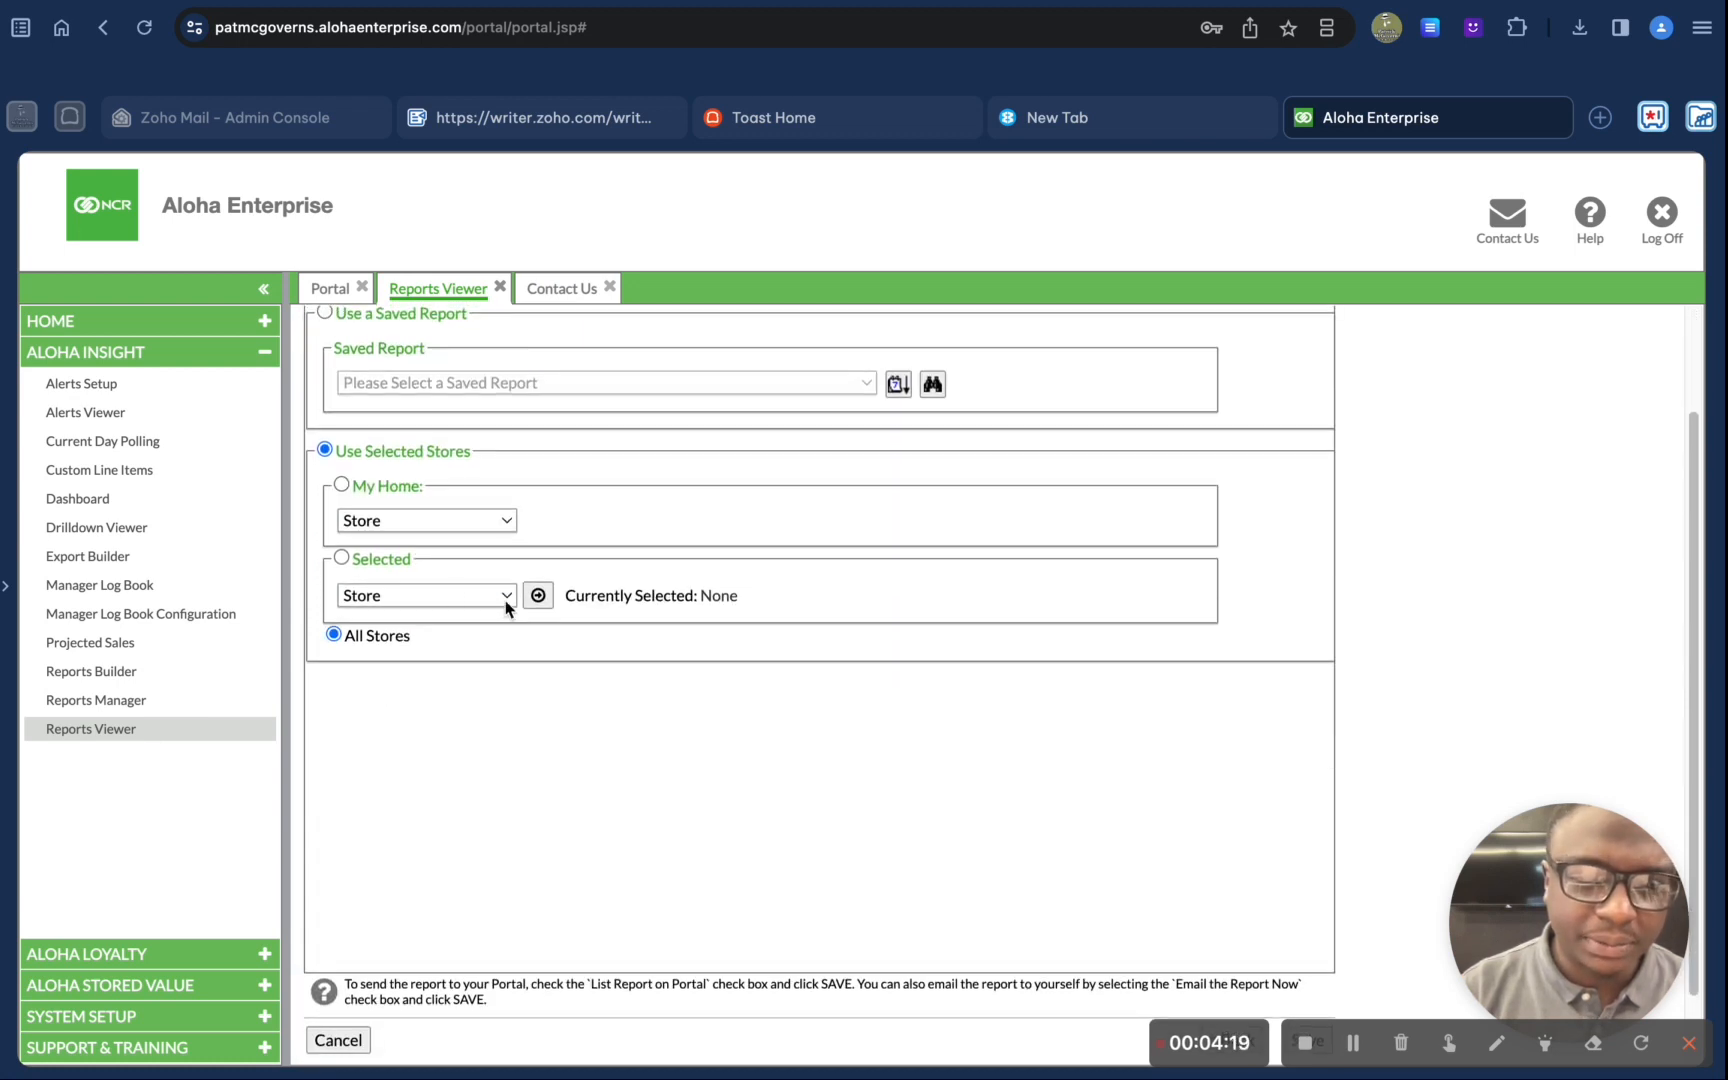
pyautogui.click(348, 559)
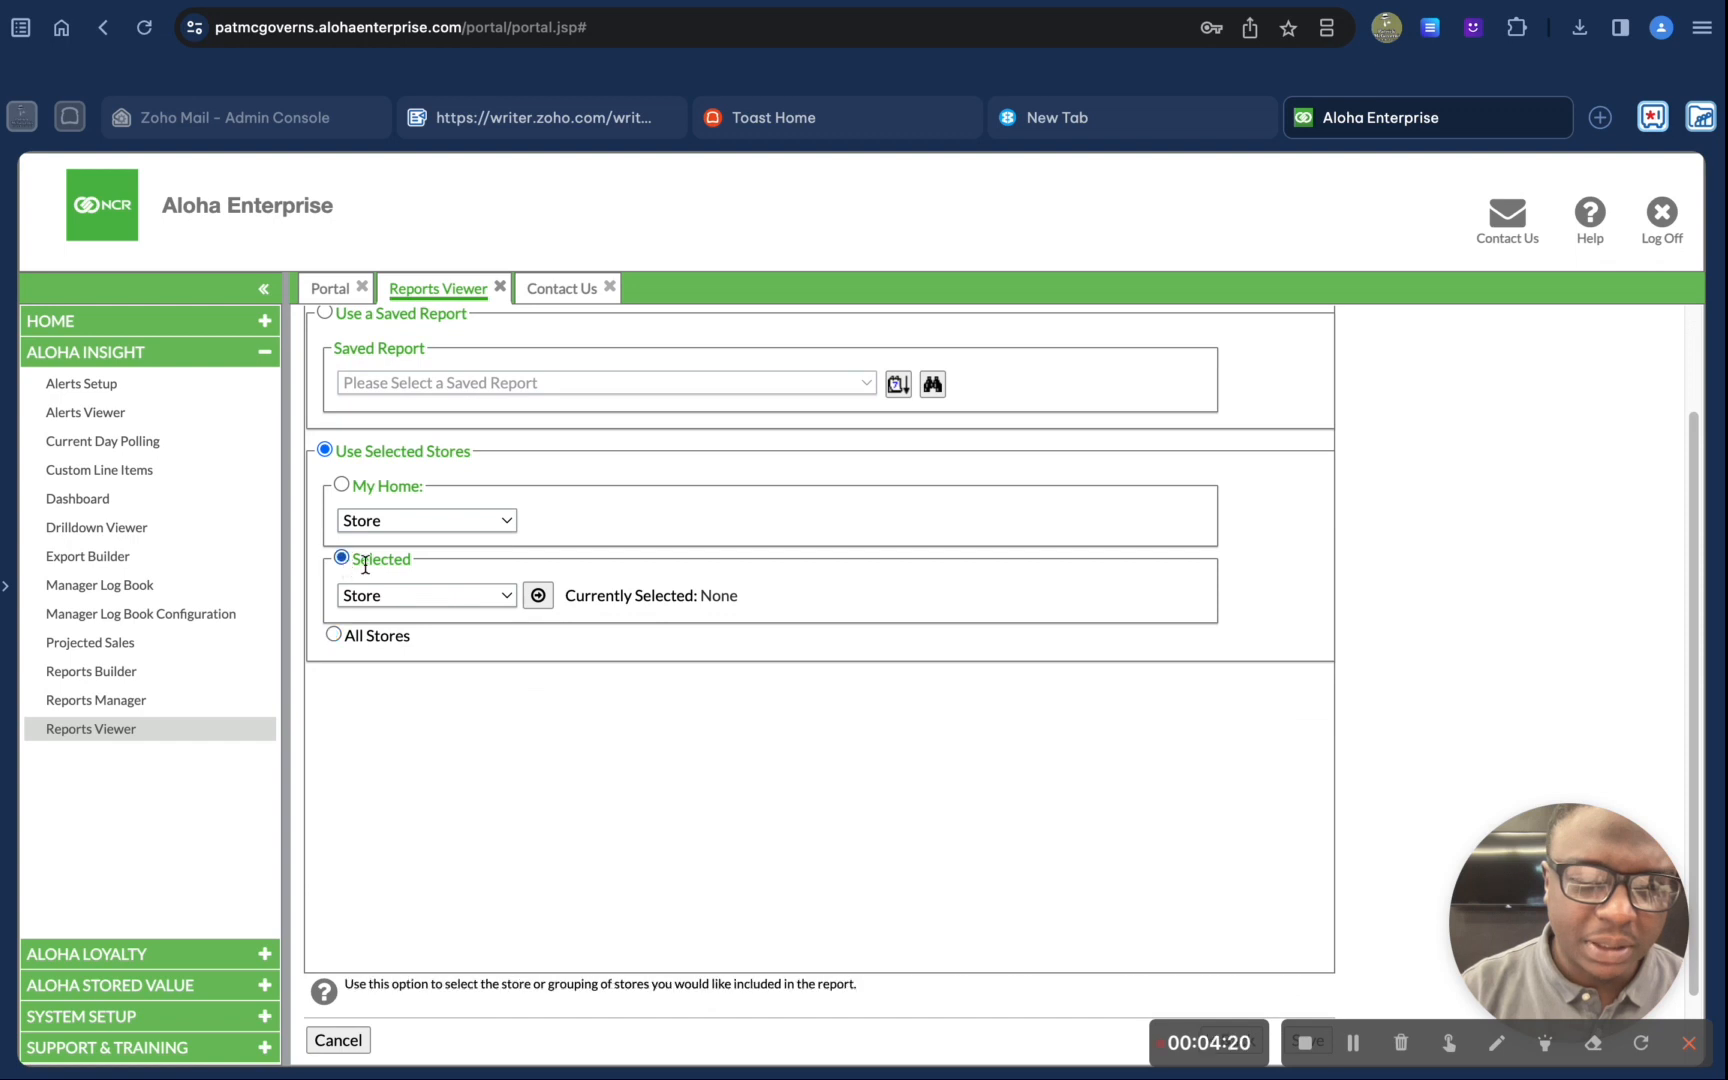
pyautogui.click(539, 603)
pyautogui.click(766, 549)
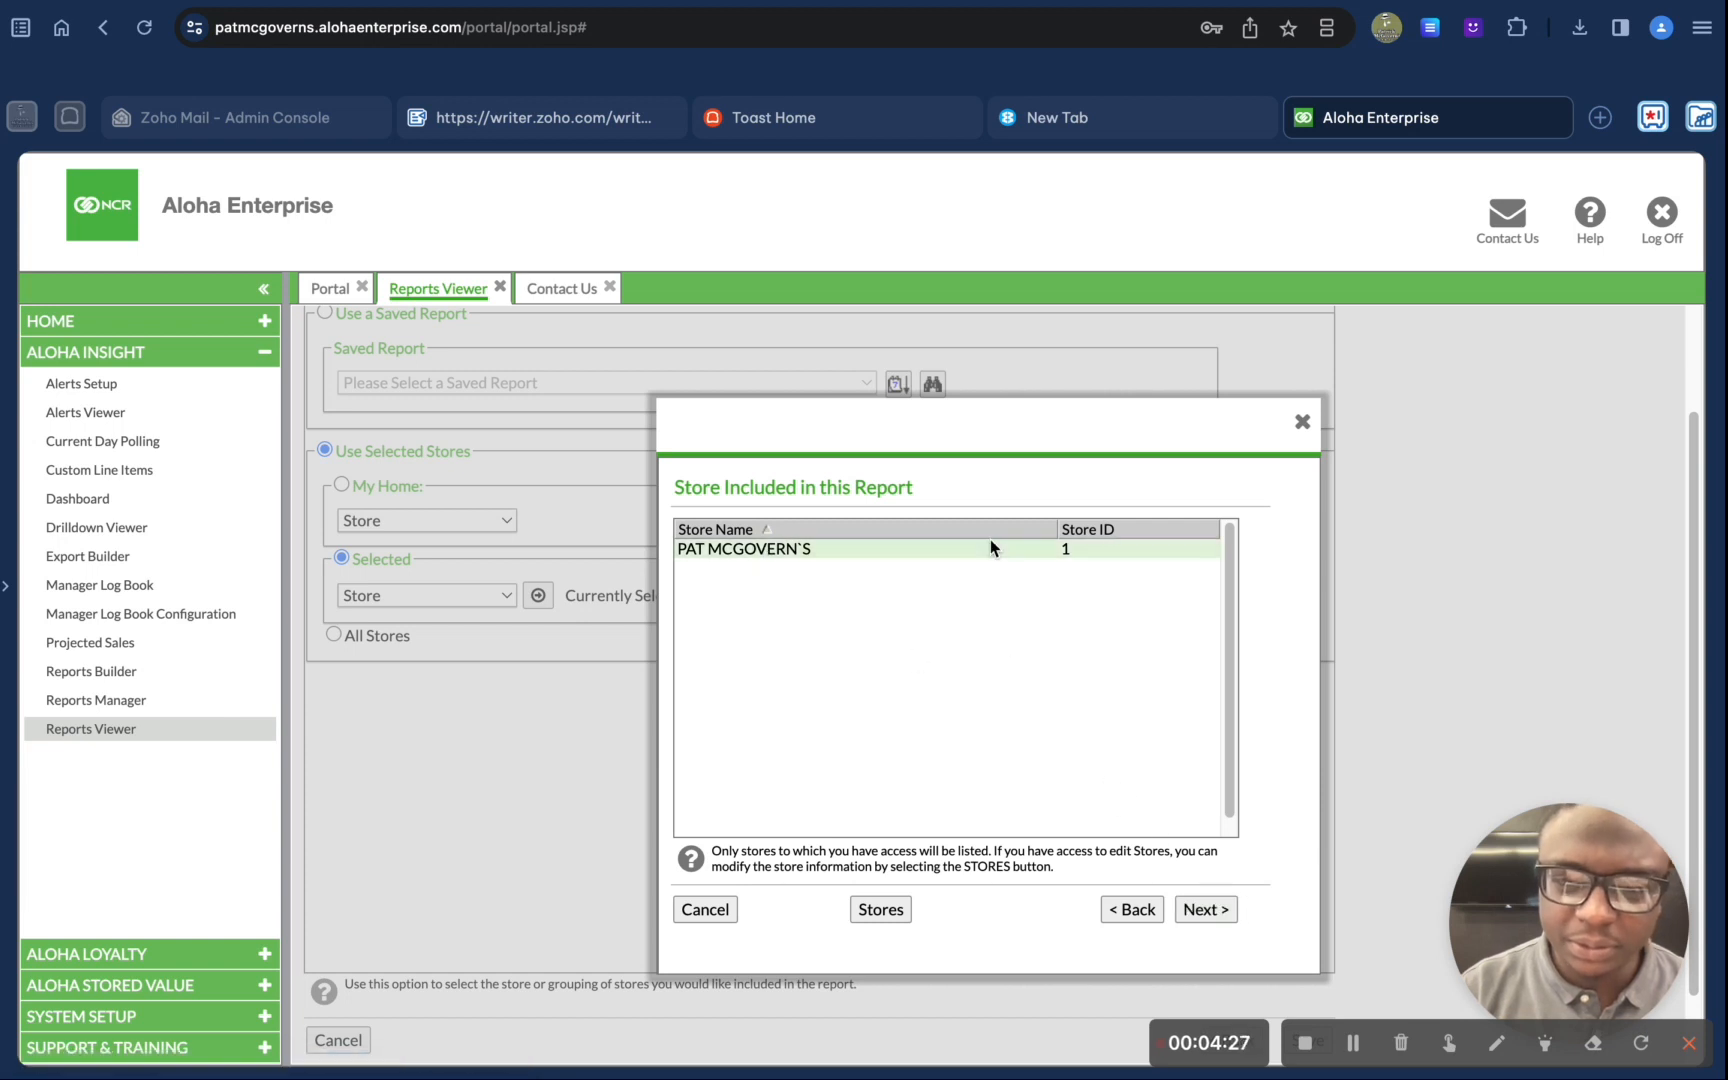
pyautogui.click(1205, 909)
pyautogui.scroll(2, 765, 670)
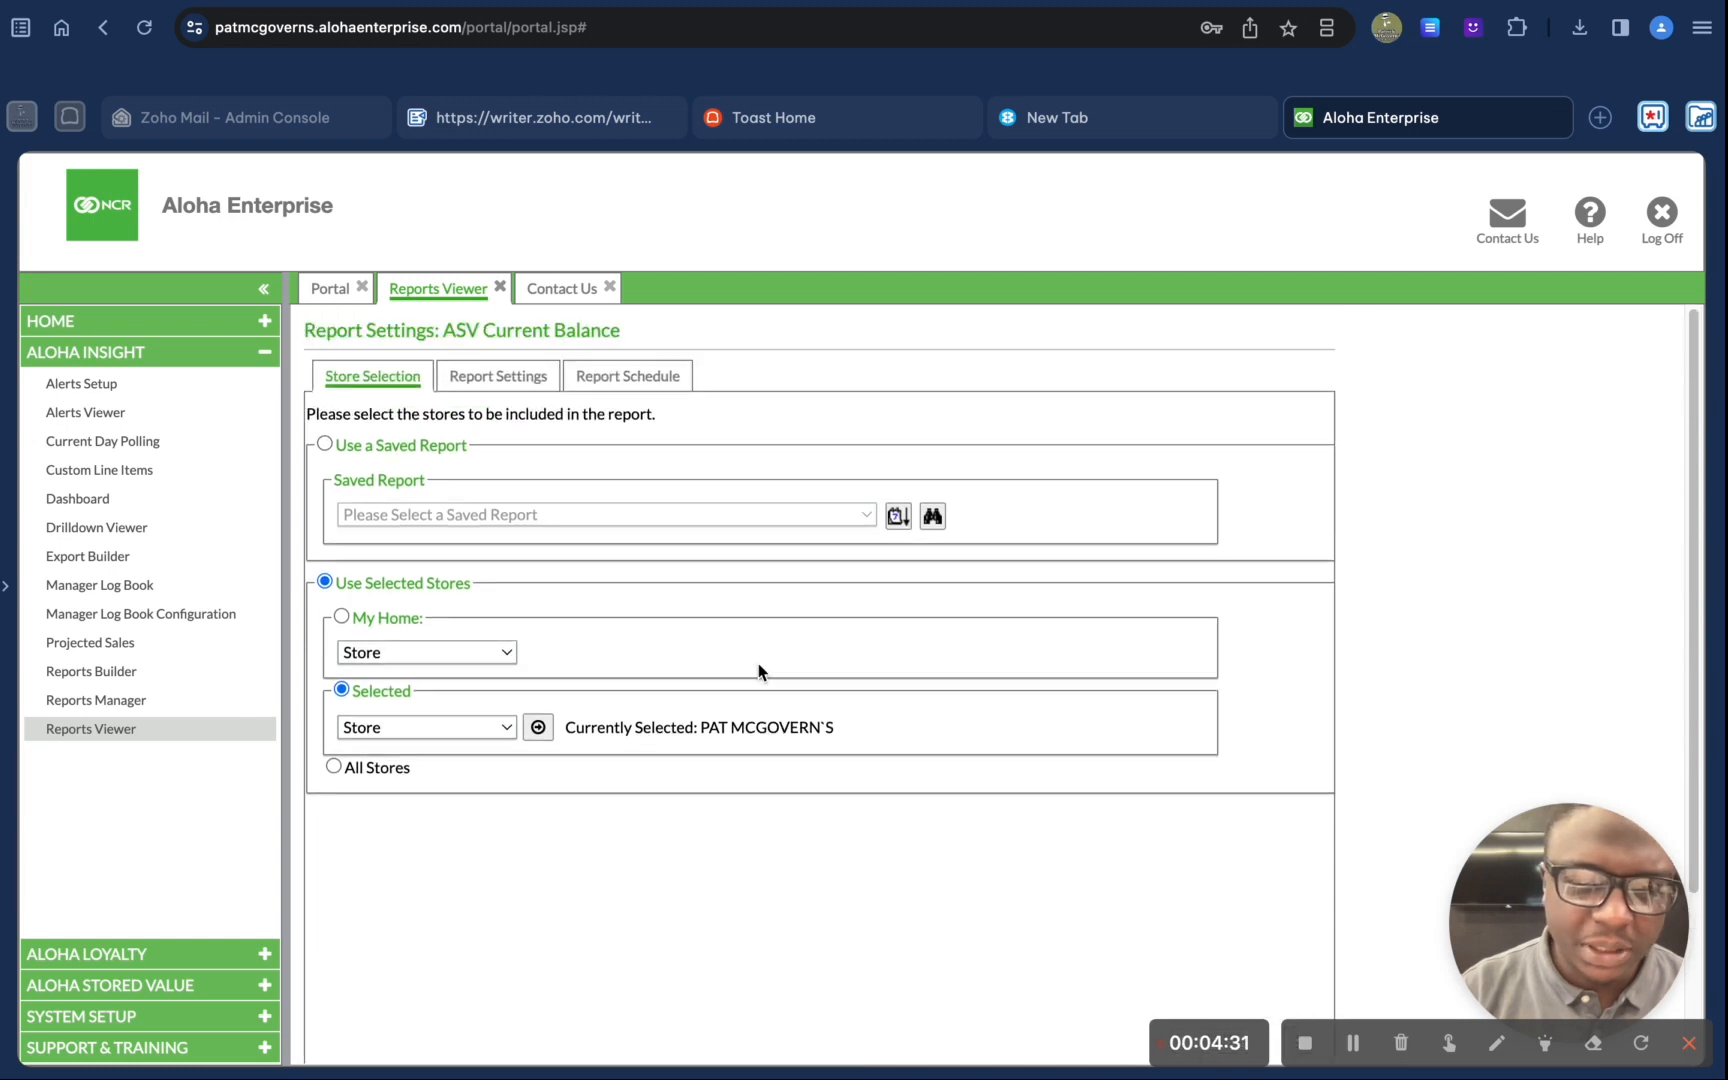
# Step: Review the store selection and try to save the ASV Current Balance report
pyautogui.scroll(-3, 745, 661)
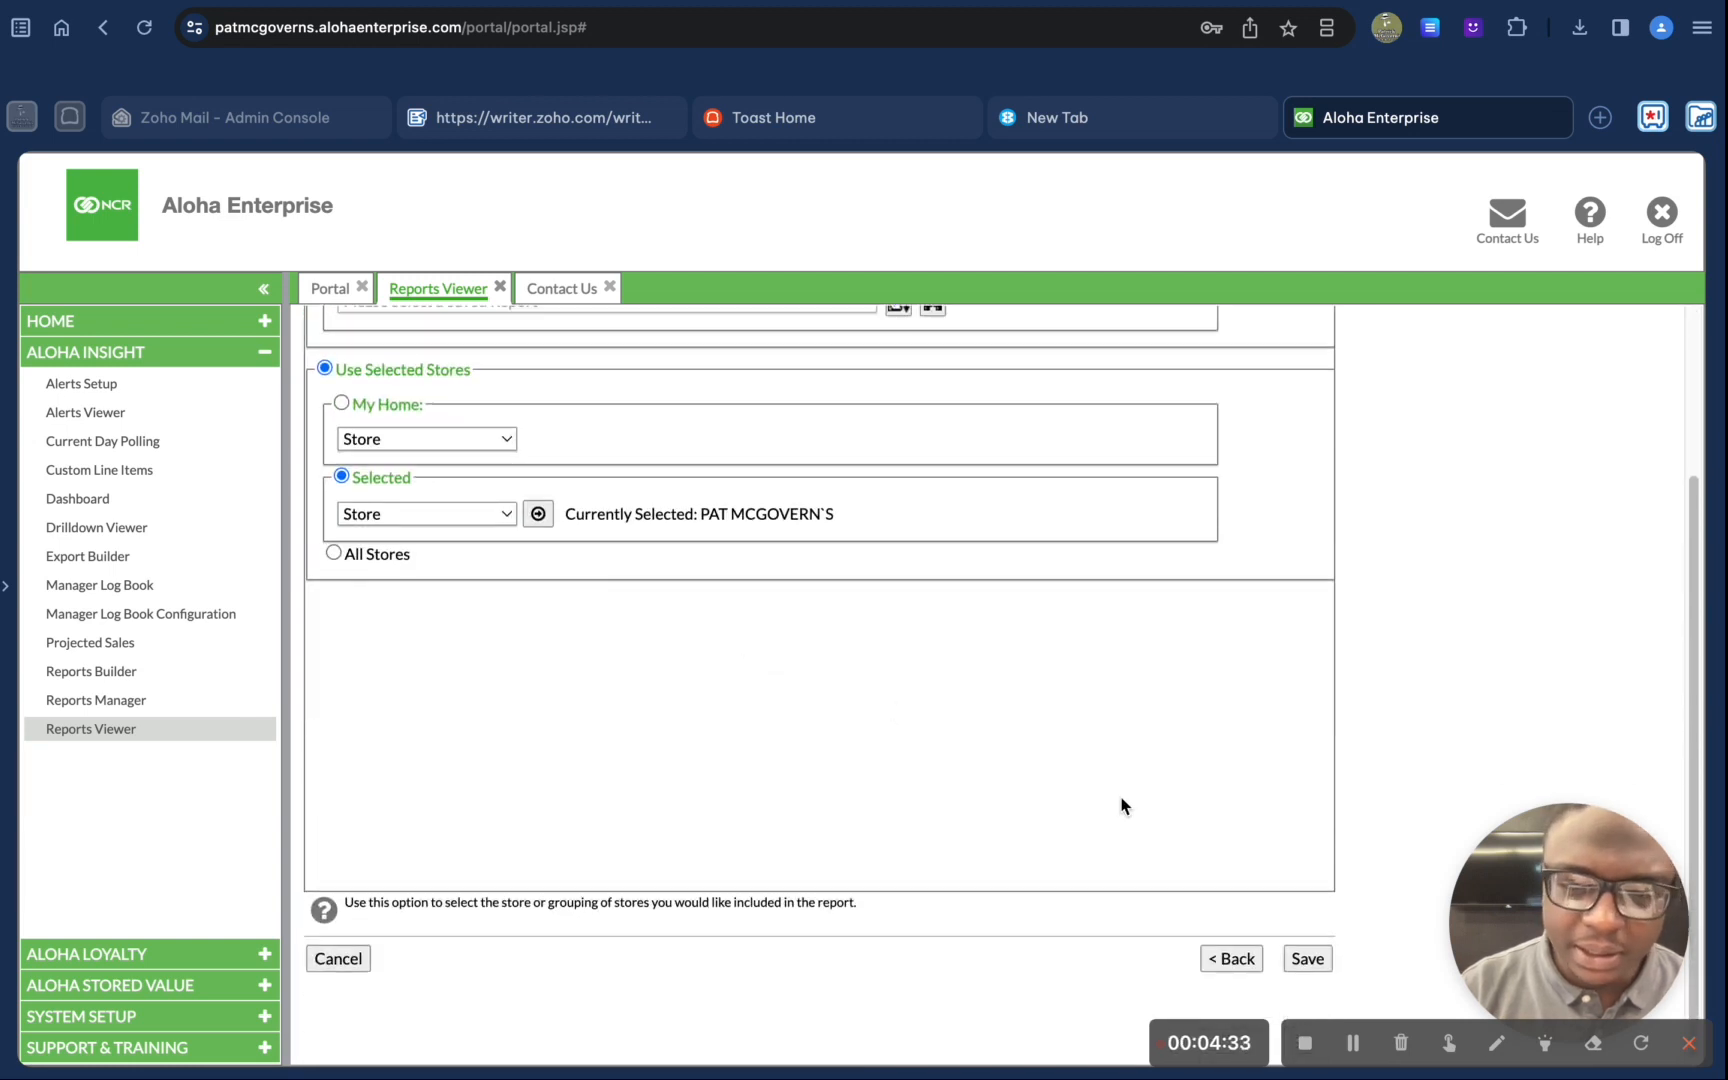
pyautogui.scroll(3, 1286, 900)
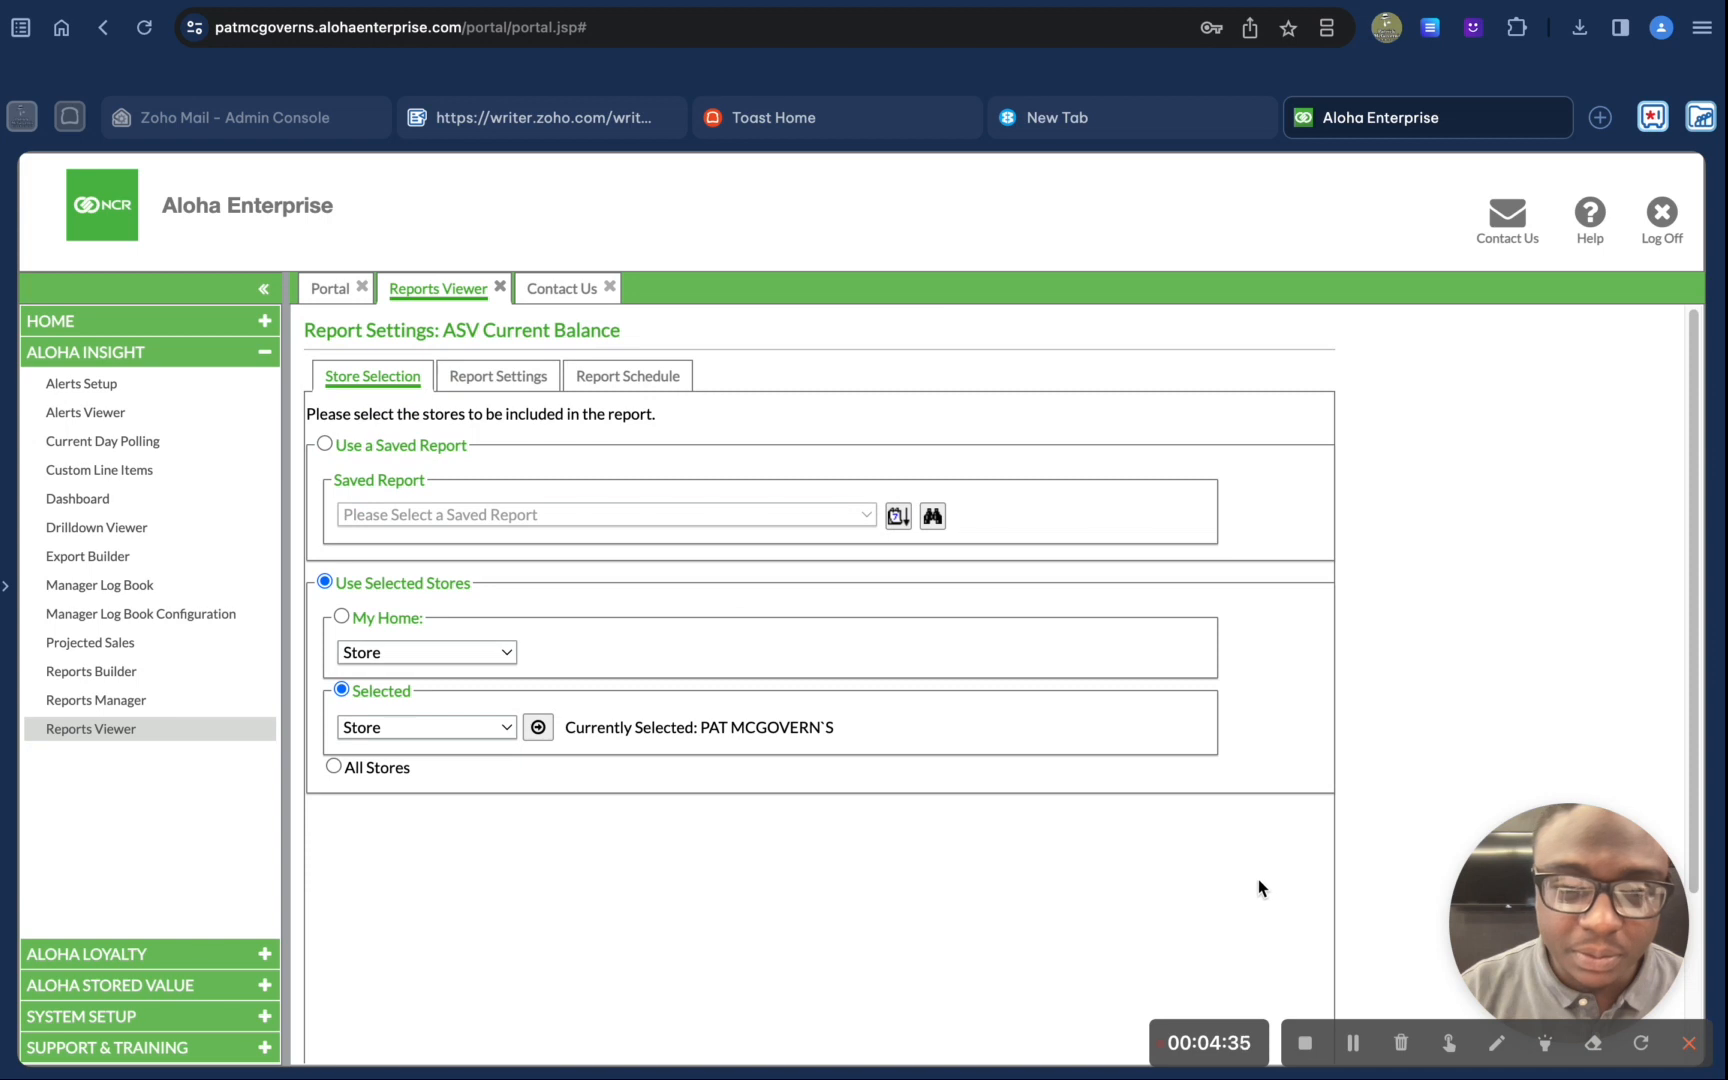
pyautogui.scroll(-3, 1254, 883)
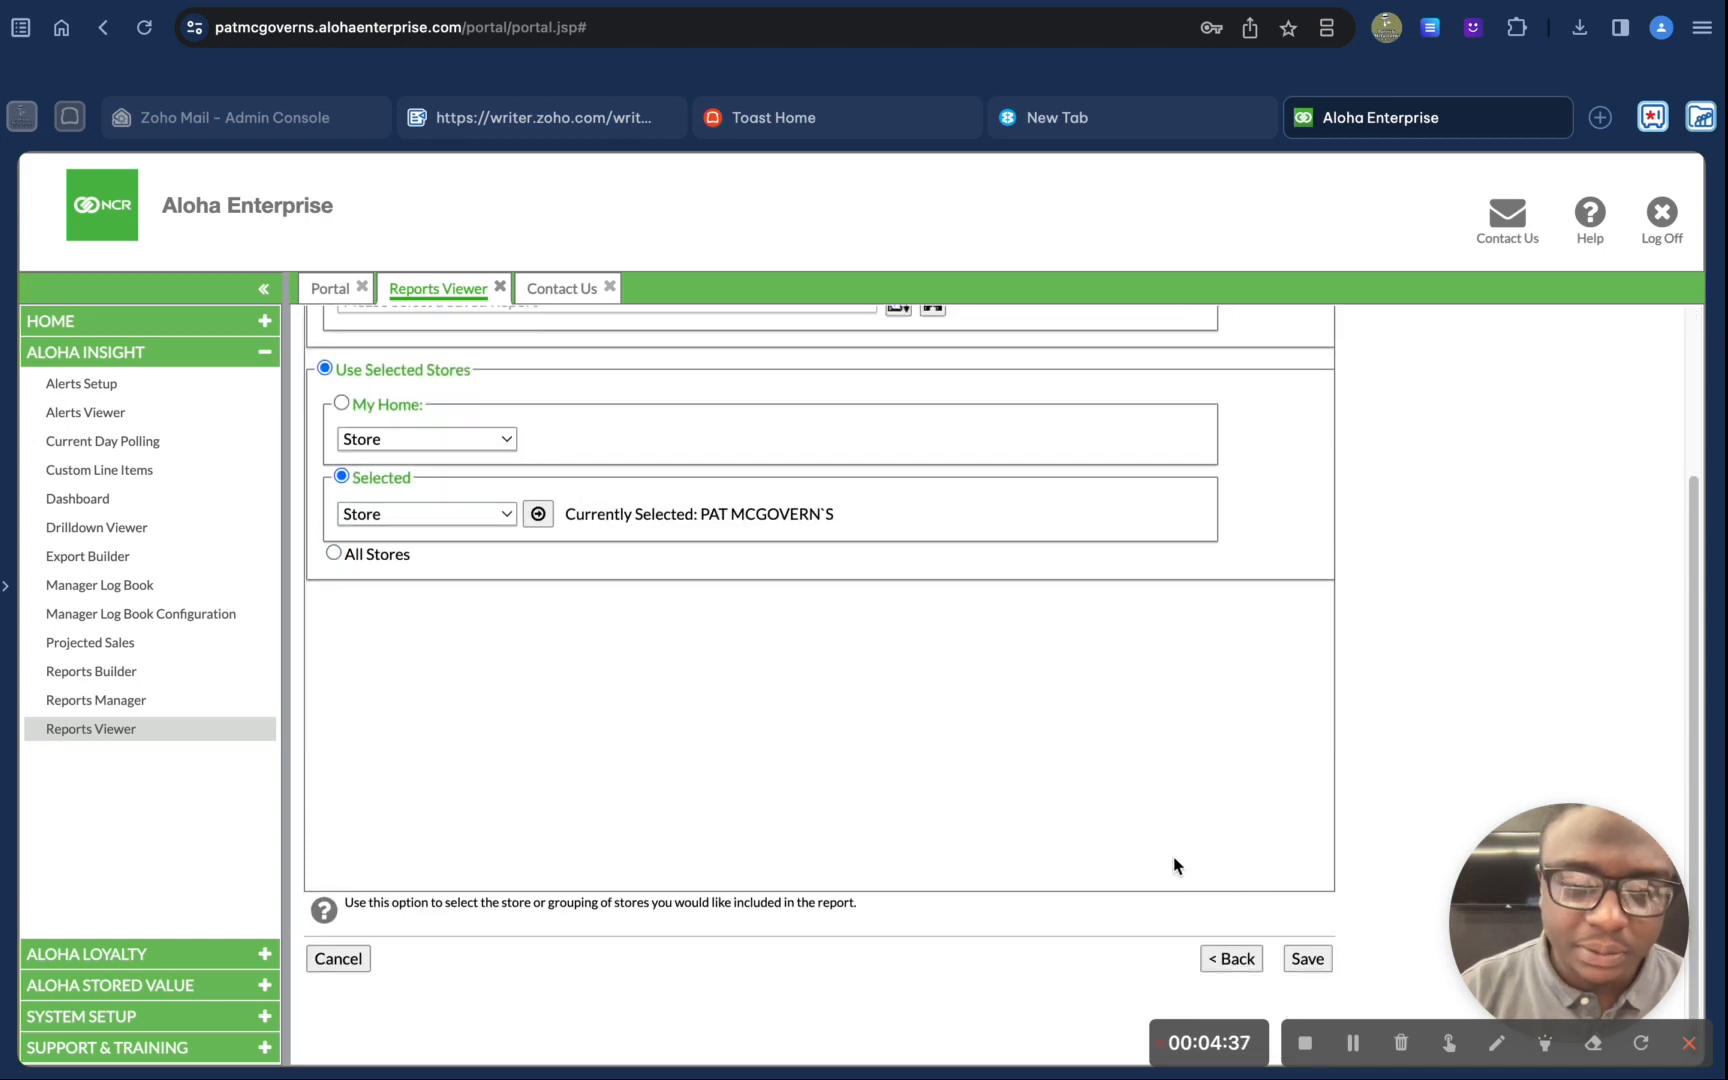
pyautogui.click(1307, 960)
pyautogui.click(845, 663)
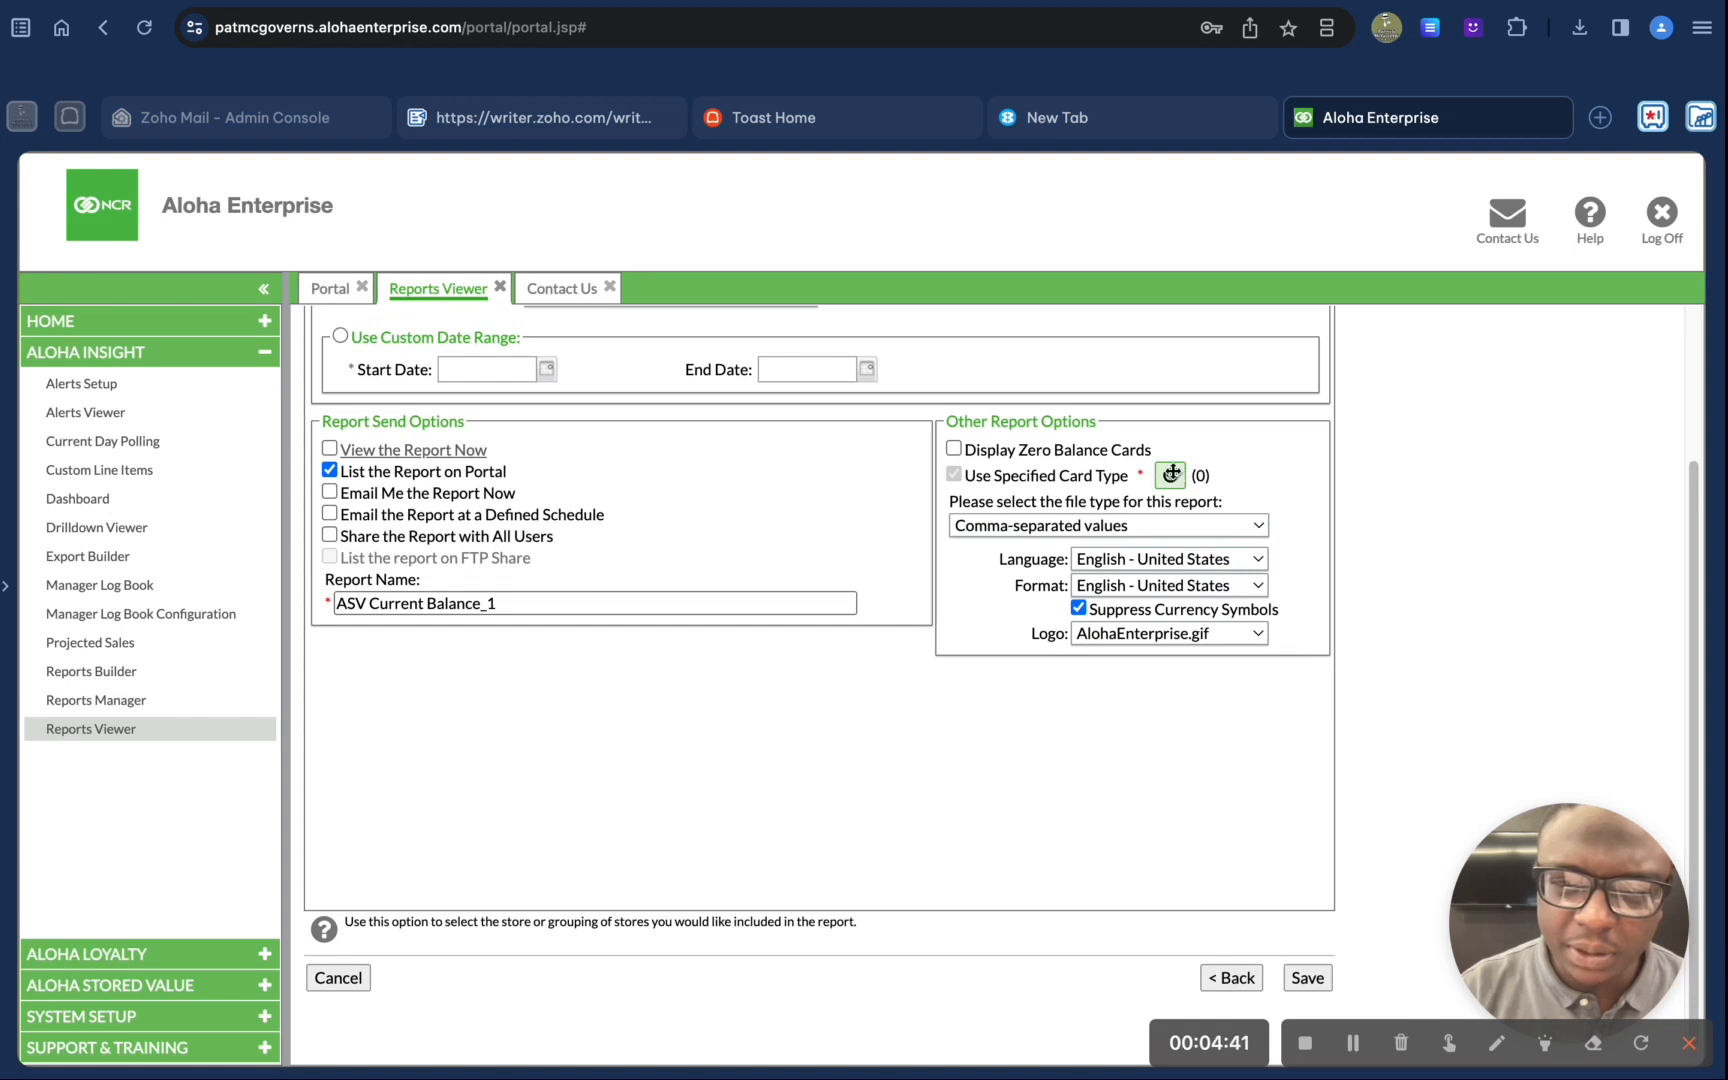
# Step: Assign the card type Conversion Card Series(1) to the report
pyautogui.click(1171, 475)
pyautogui.click(1361, 450)
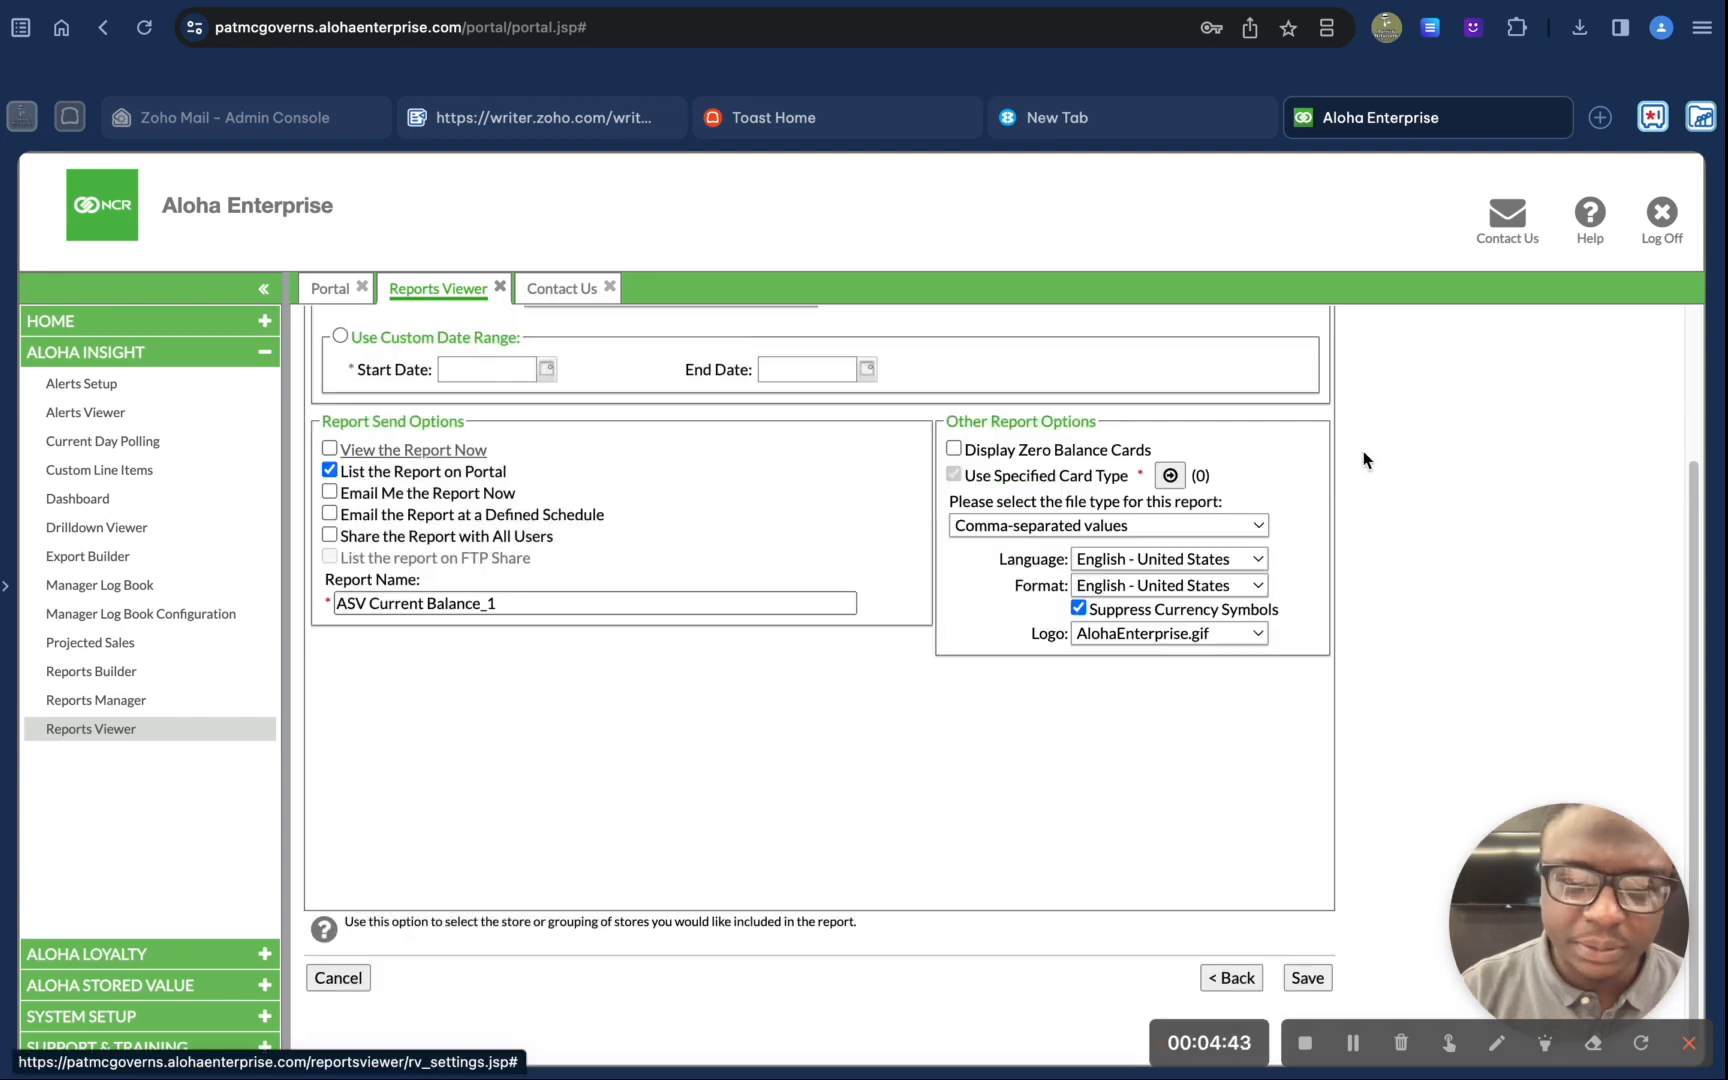
pyautogui.scroll(3, 834, 568)
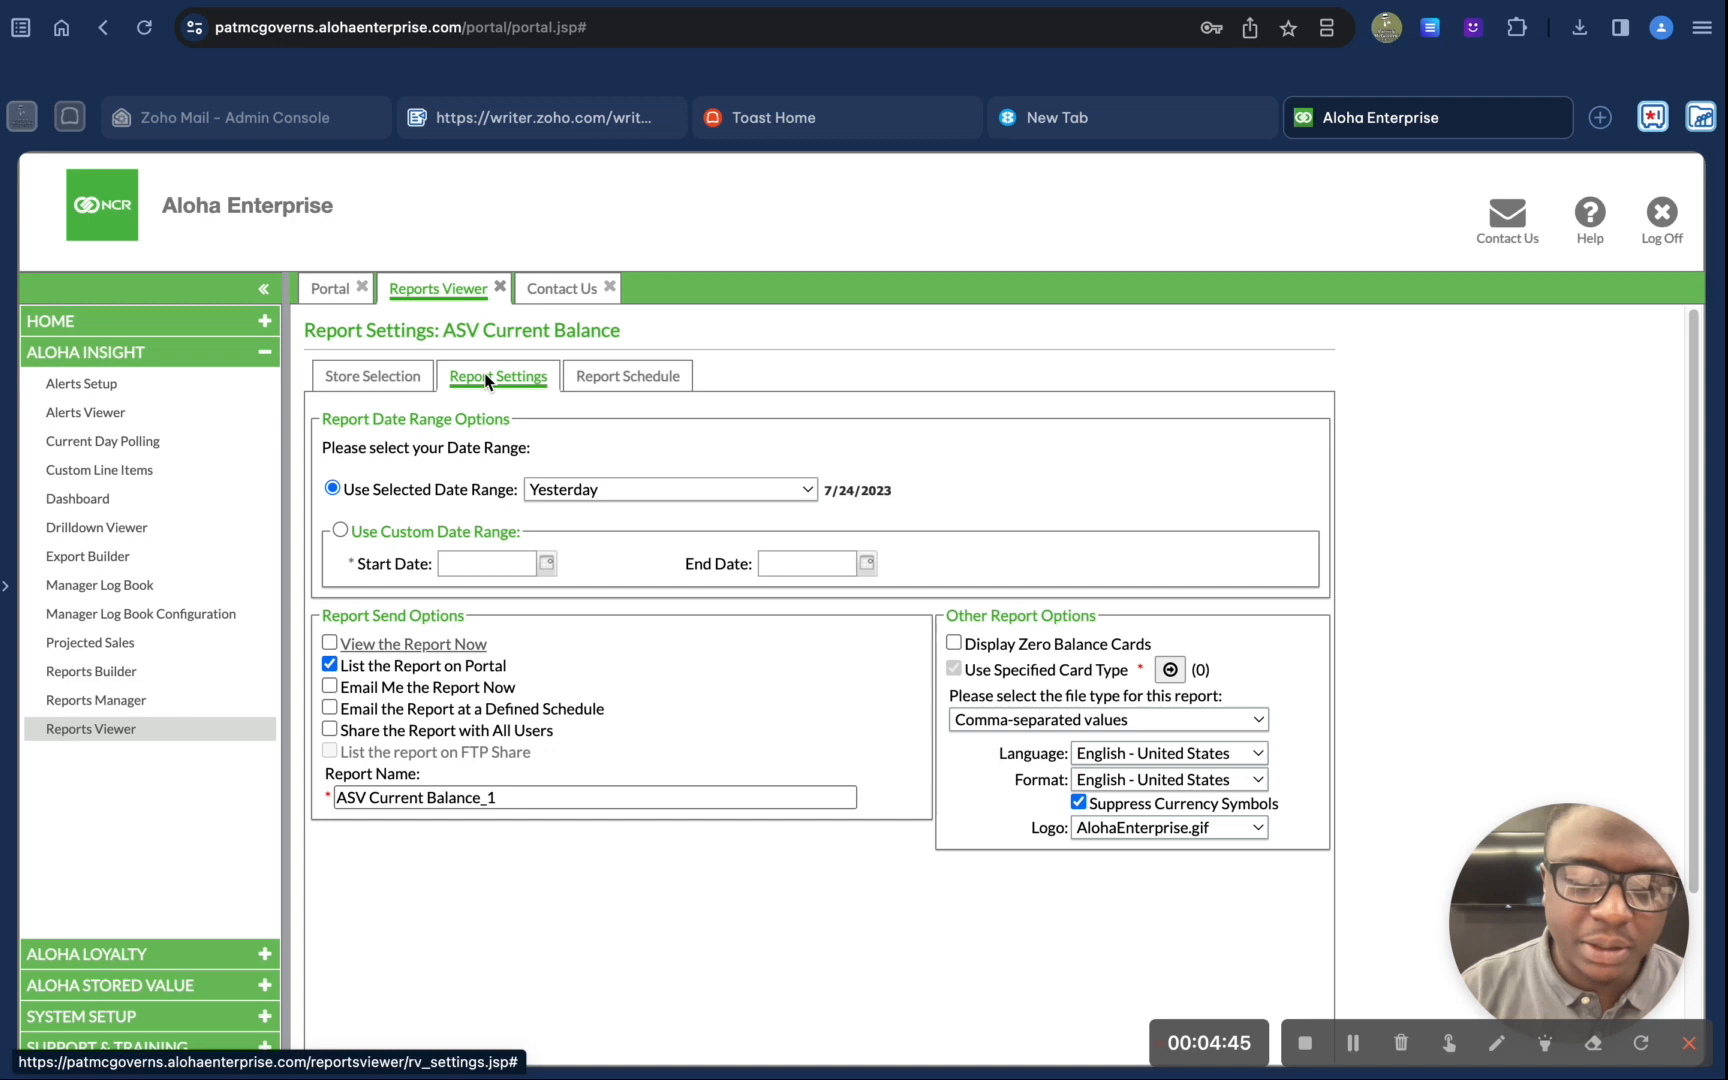
pyautogui.scroll(-3, 1128, 604)
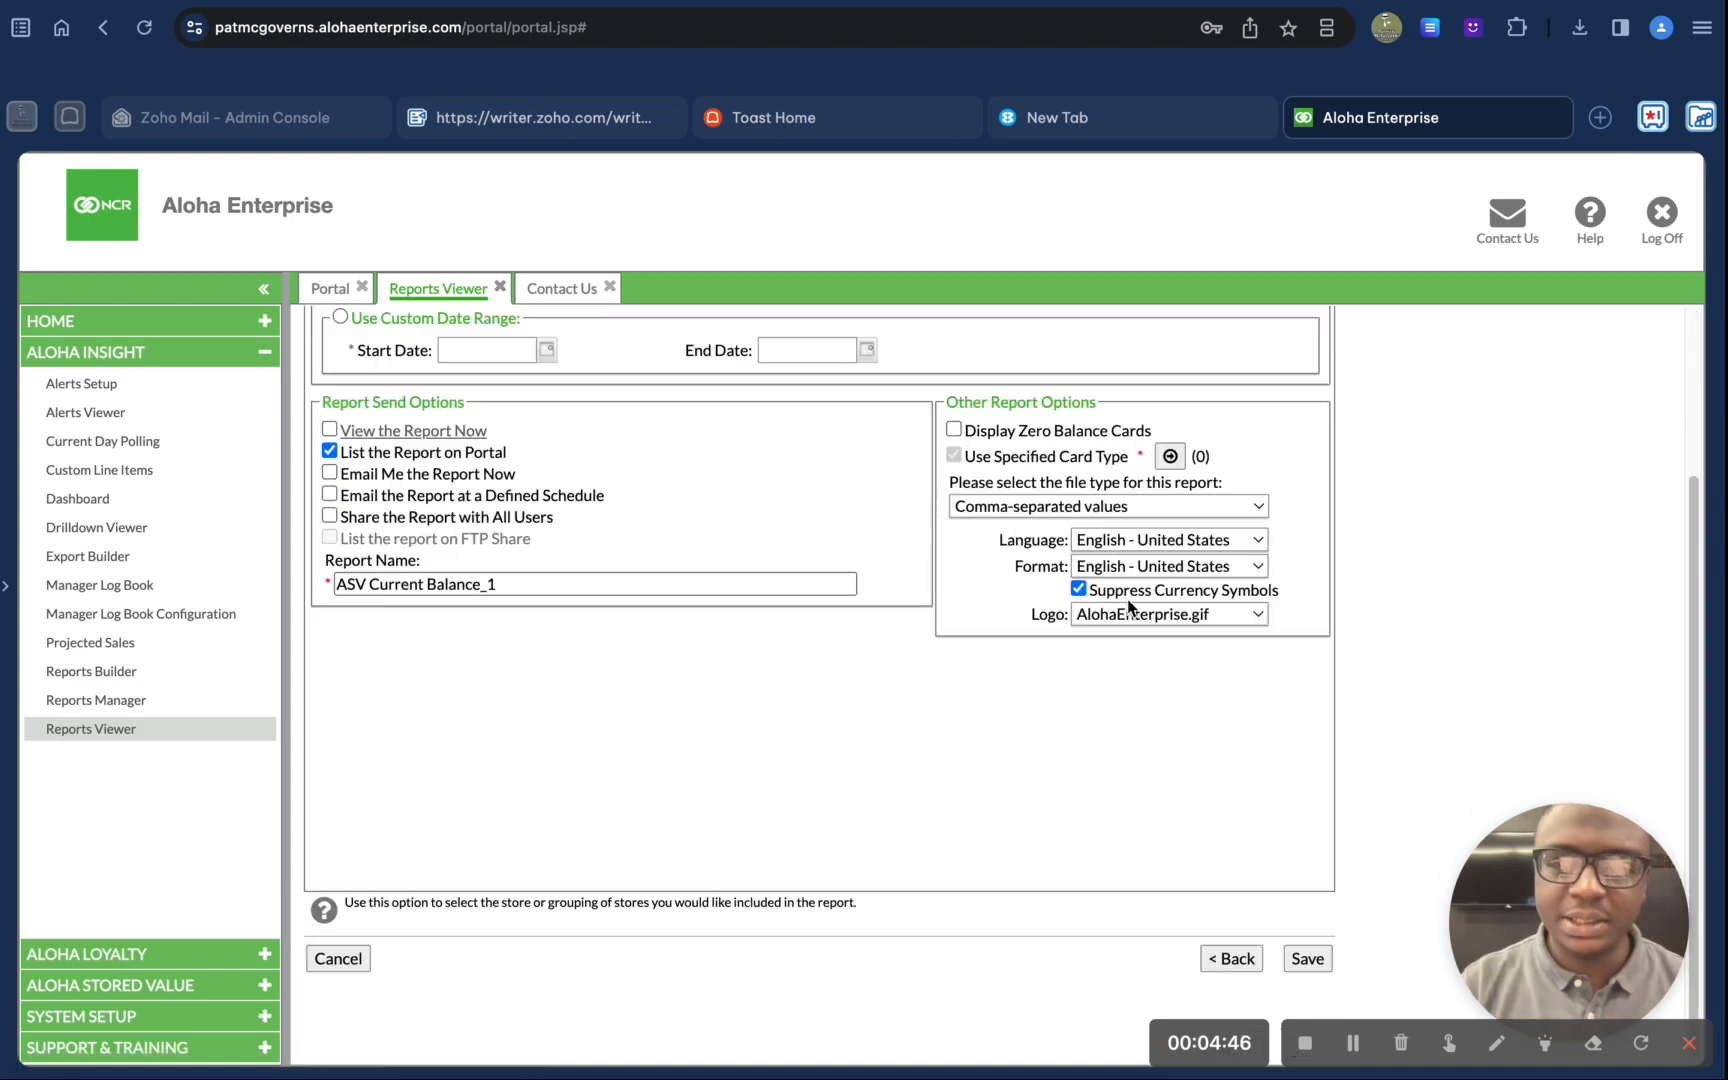
pyautogui.click(1170, 456)
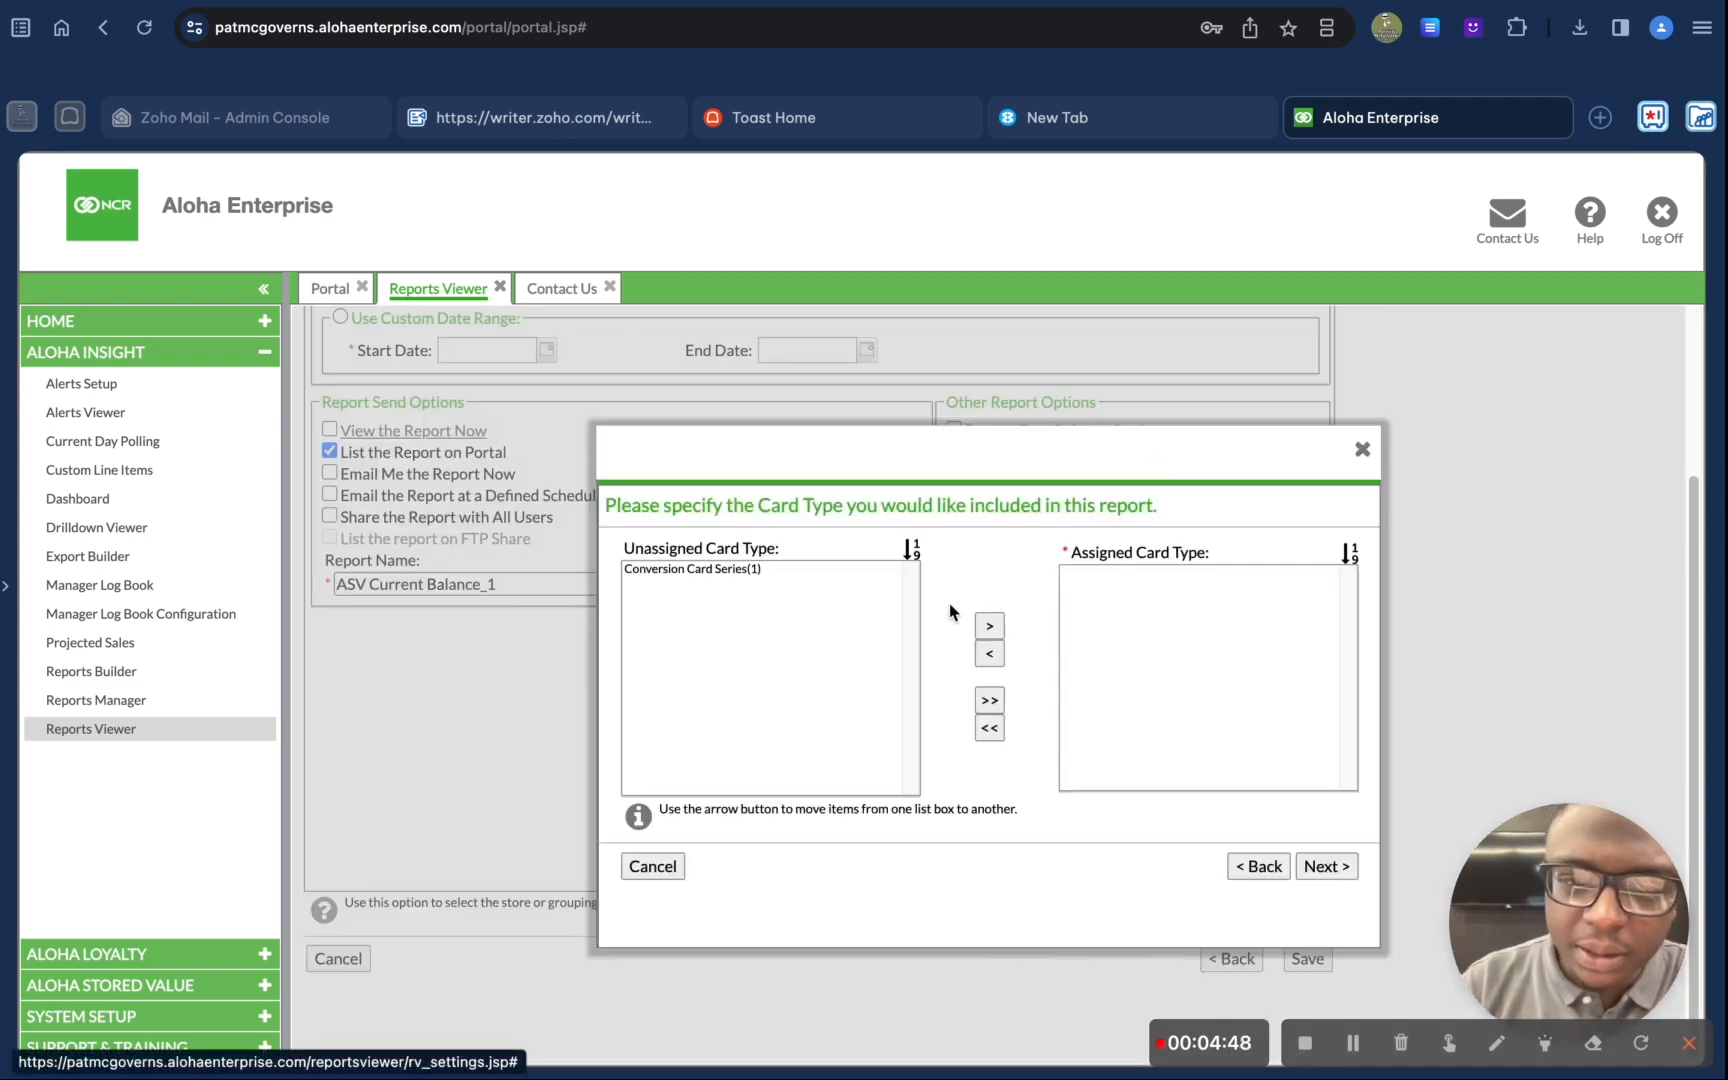
pyautogui.click(683, 568)
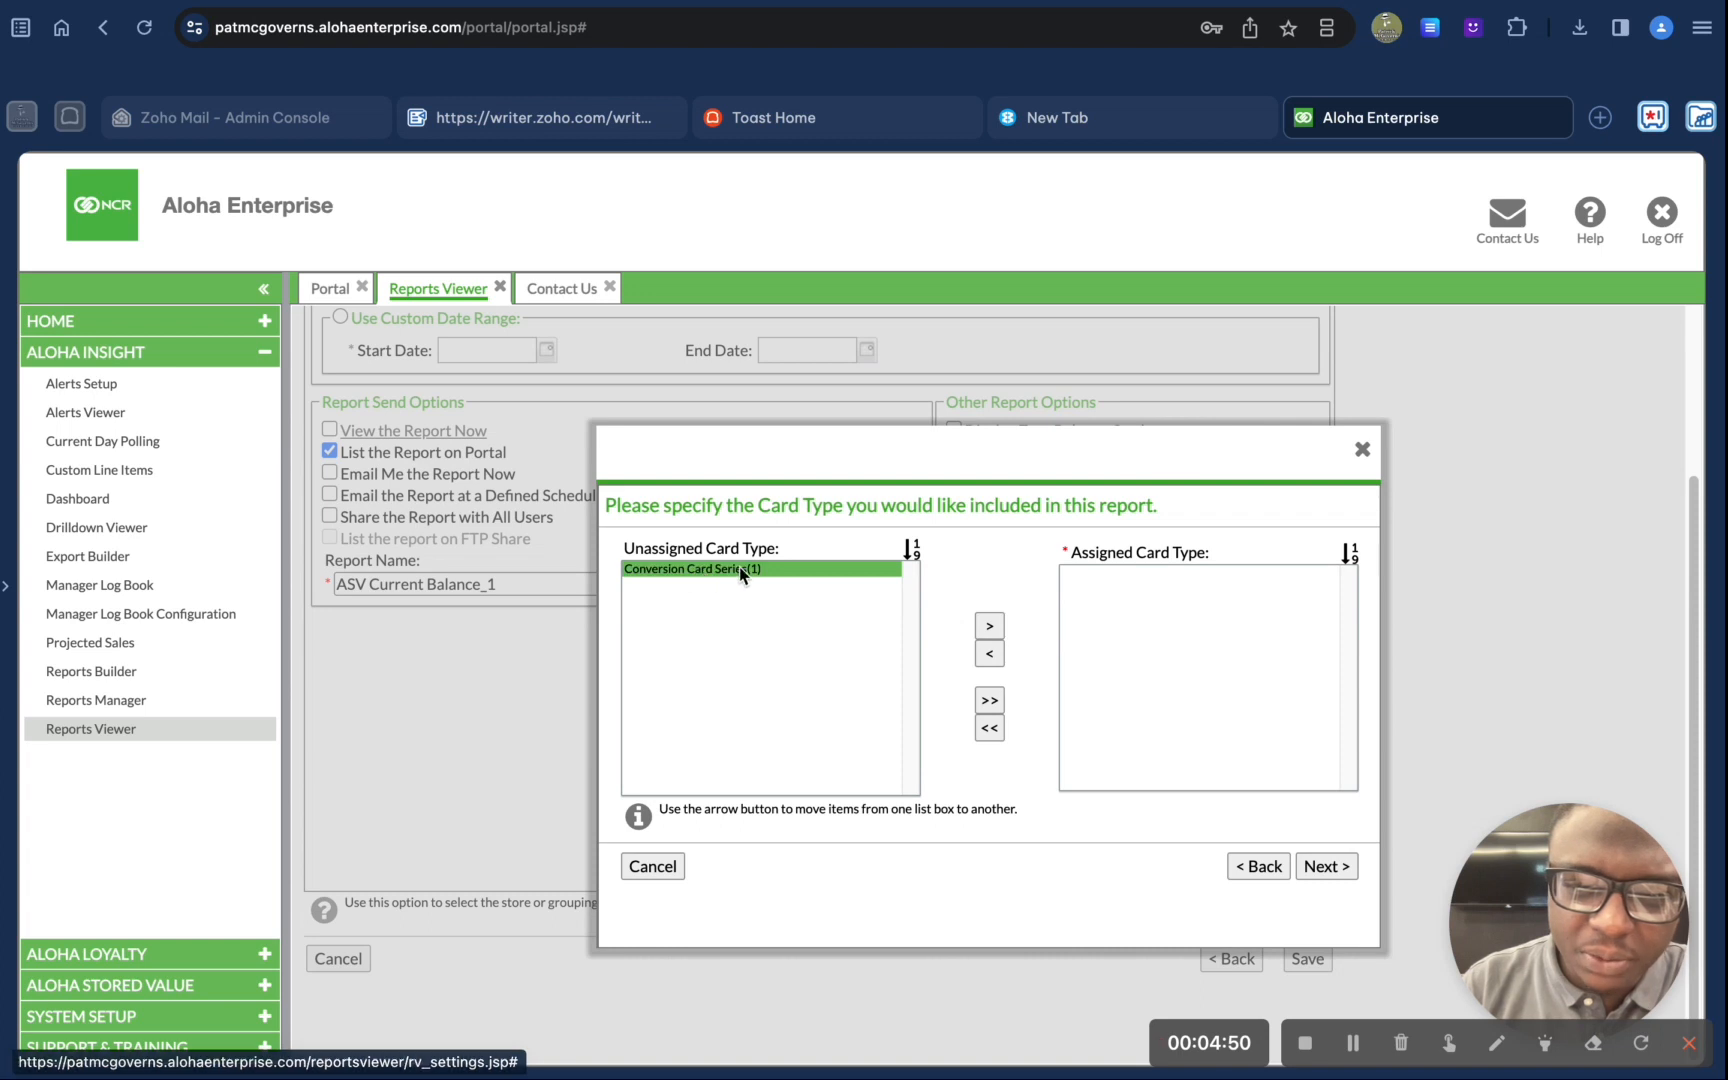
pyautogui.click(989, 626)
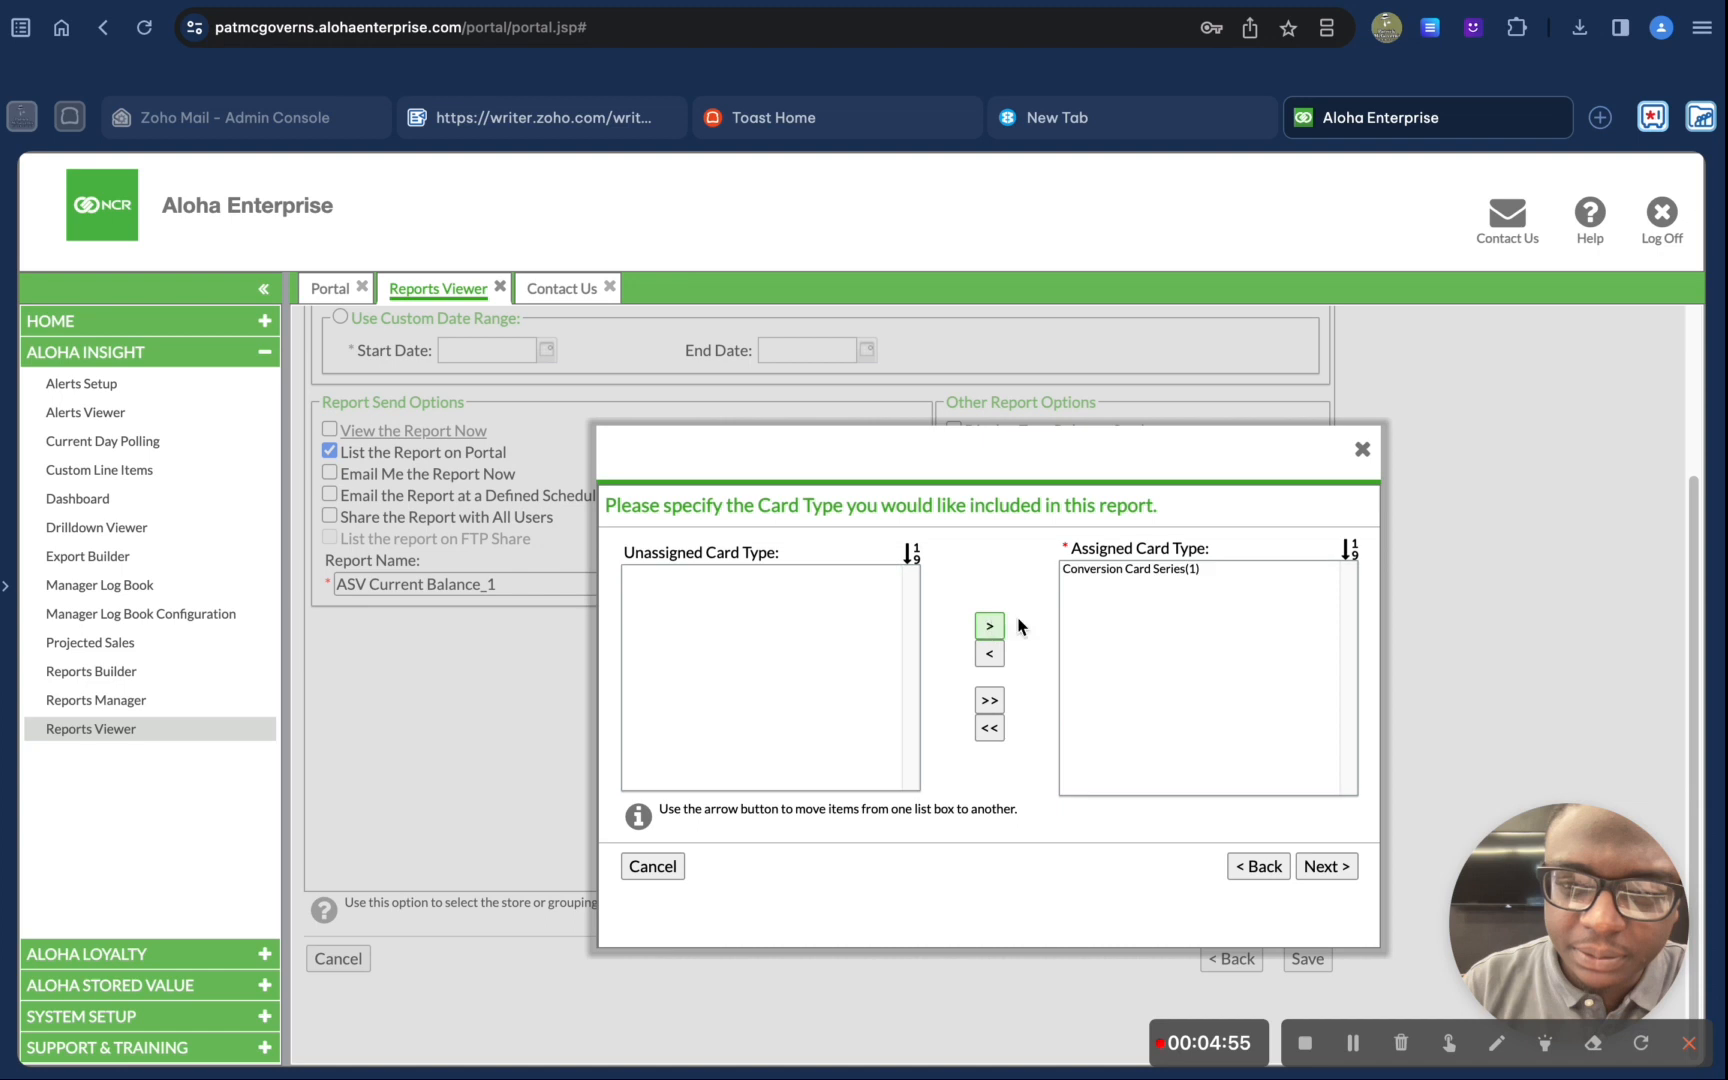
pyautogui.click(1326, 866)
# Step: Set the report's date range to Current Day
pyautogui.scroll(1, 748, 752)
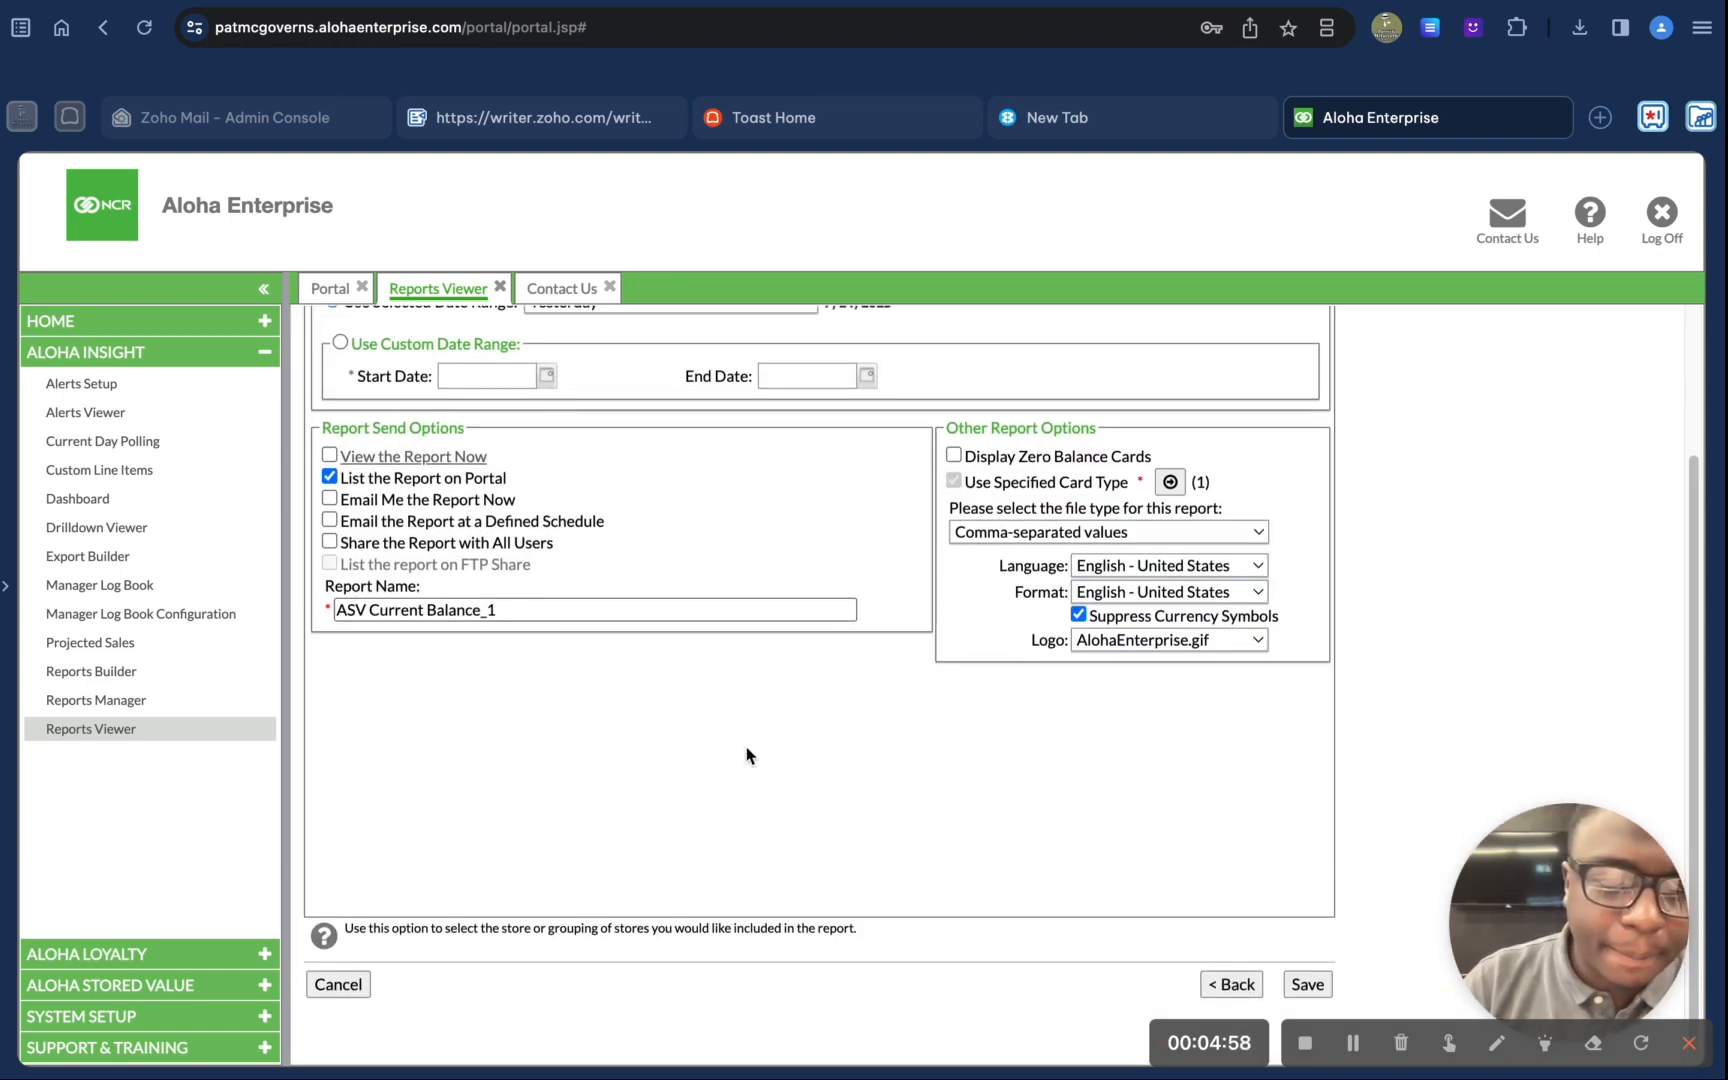
pyautogui.scroll(4, 748, 752)
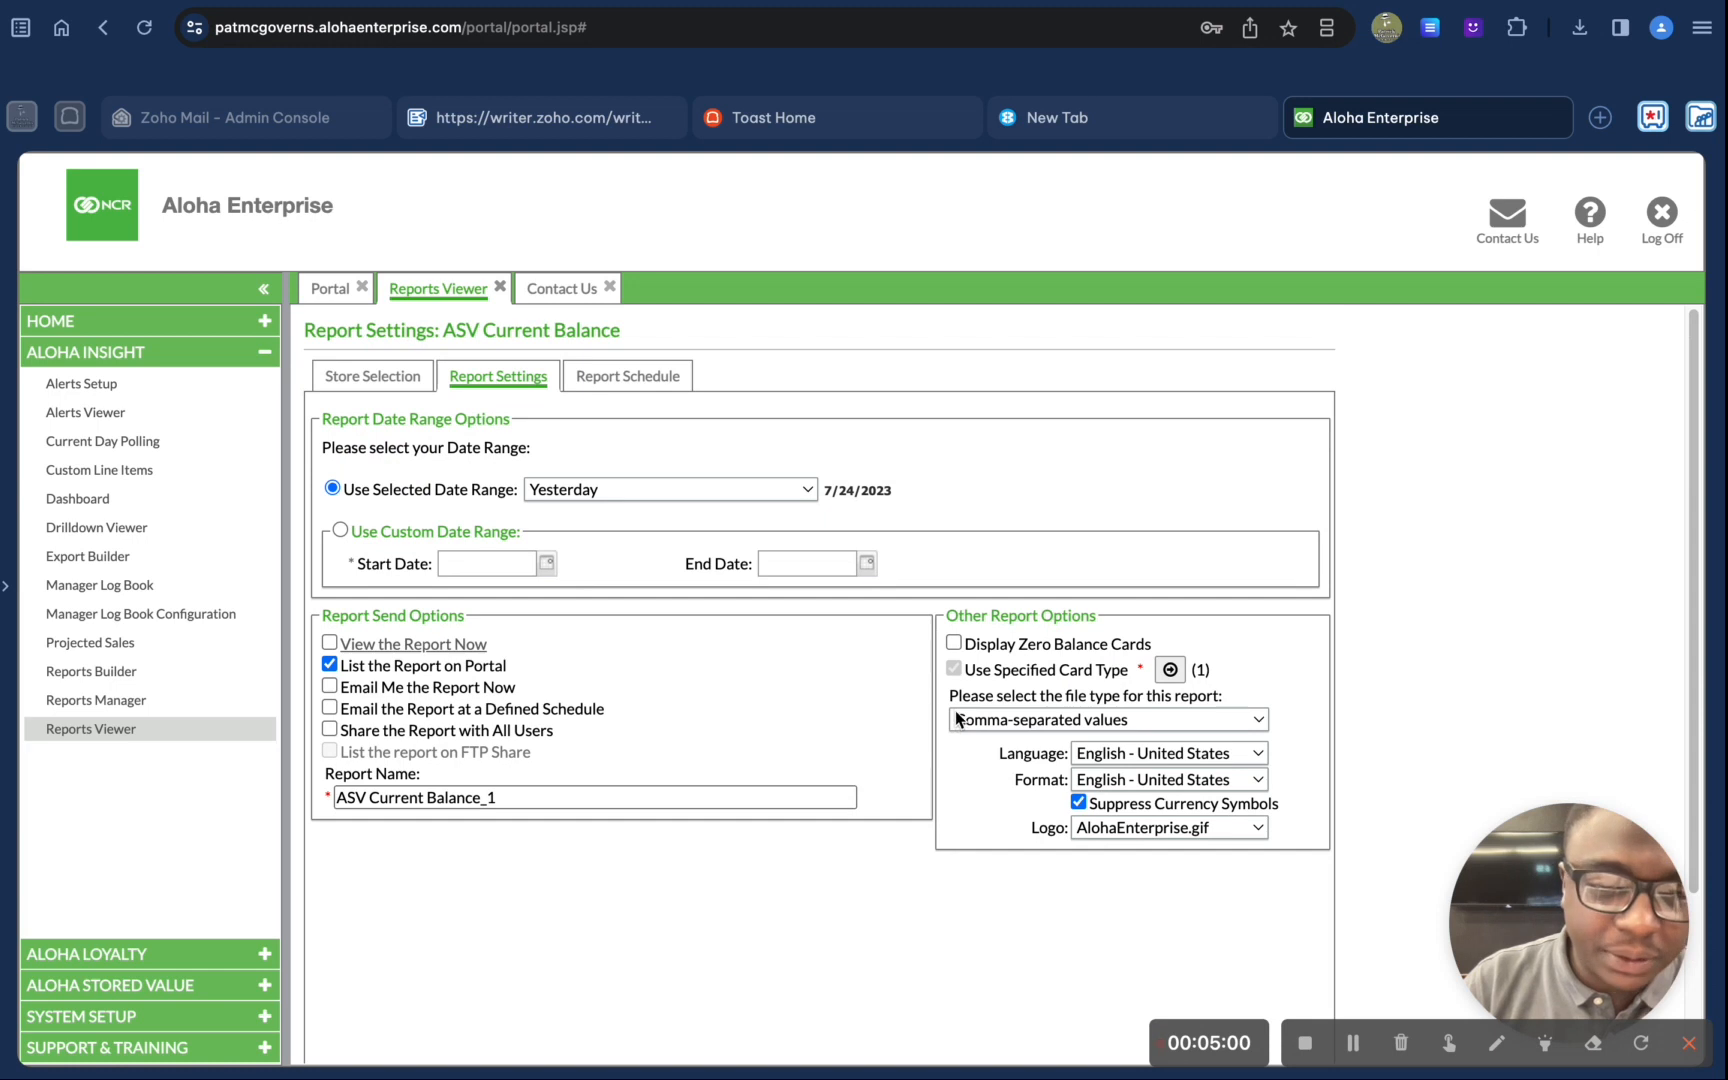
pyautogui.click(595, 490)
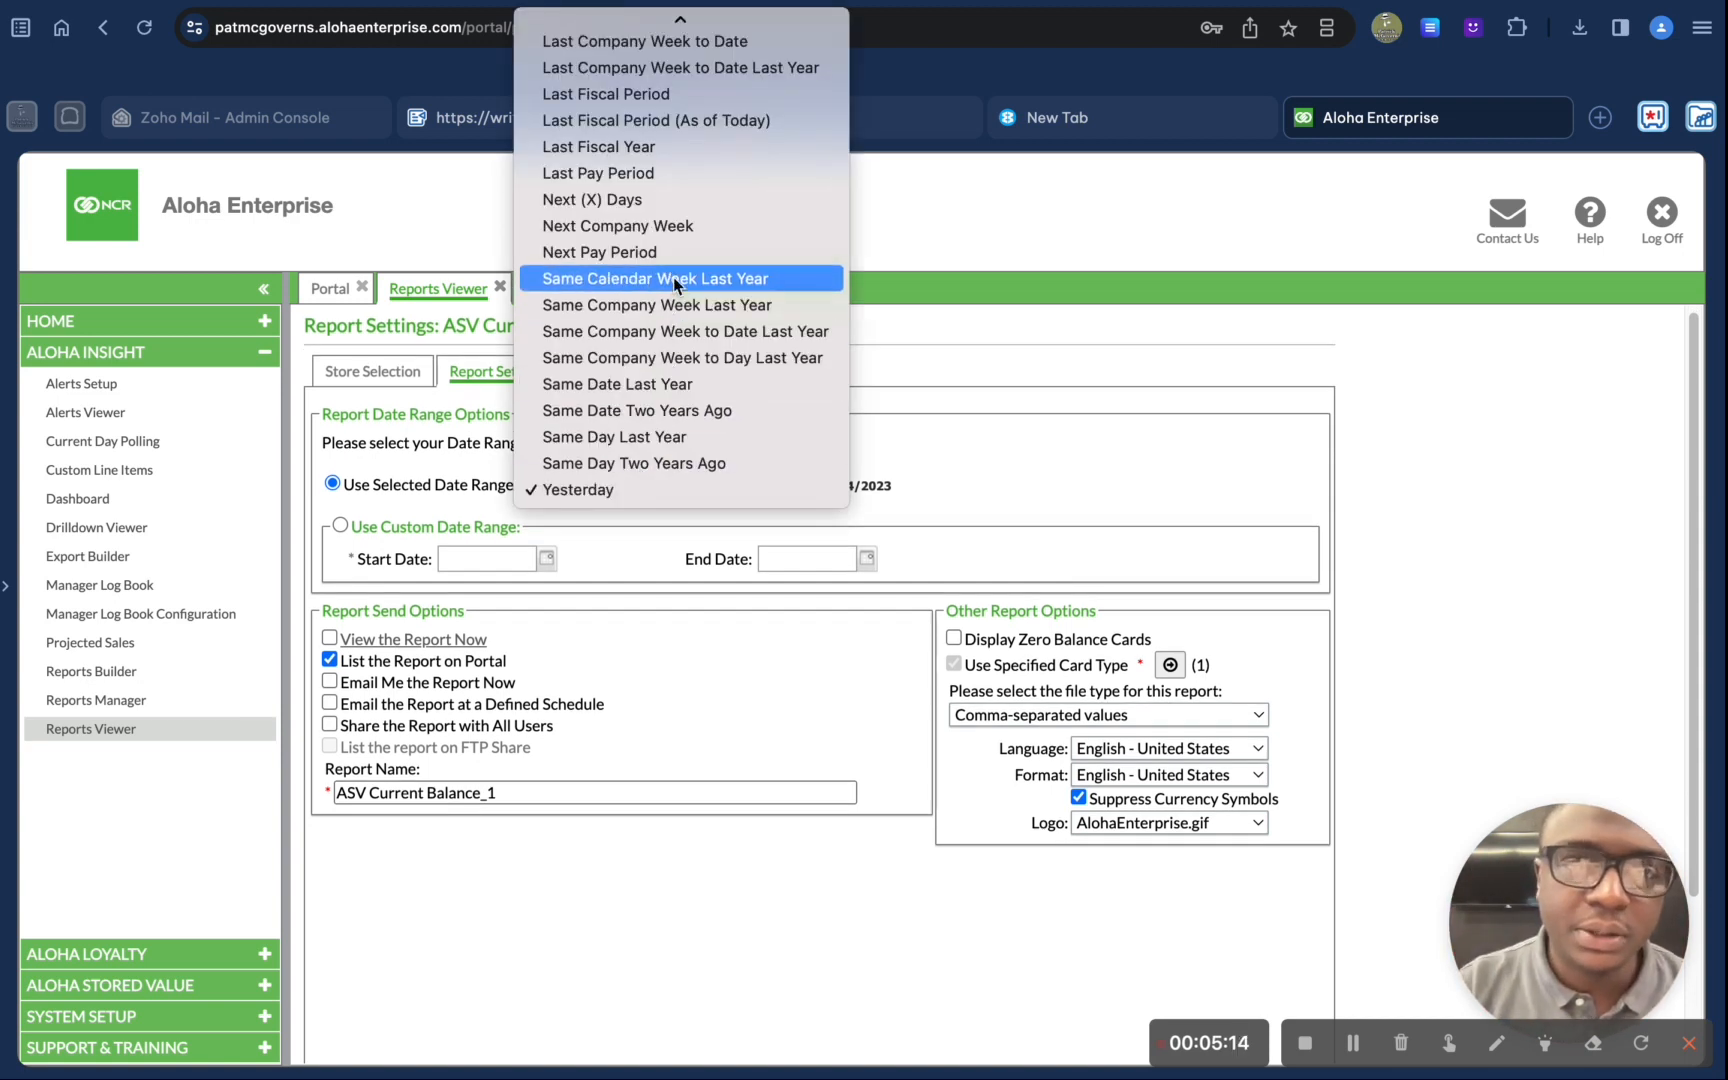
pyautogui.scroll(2, 668, 190)
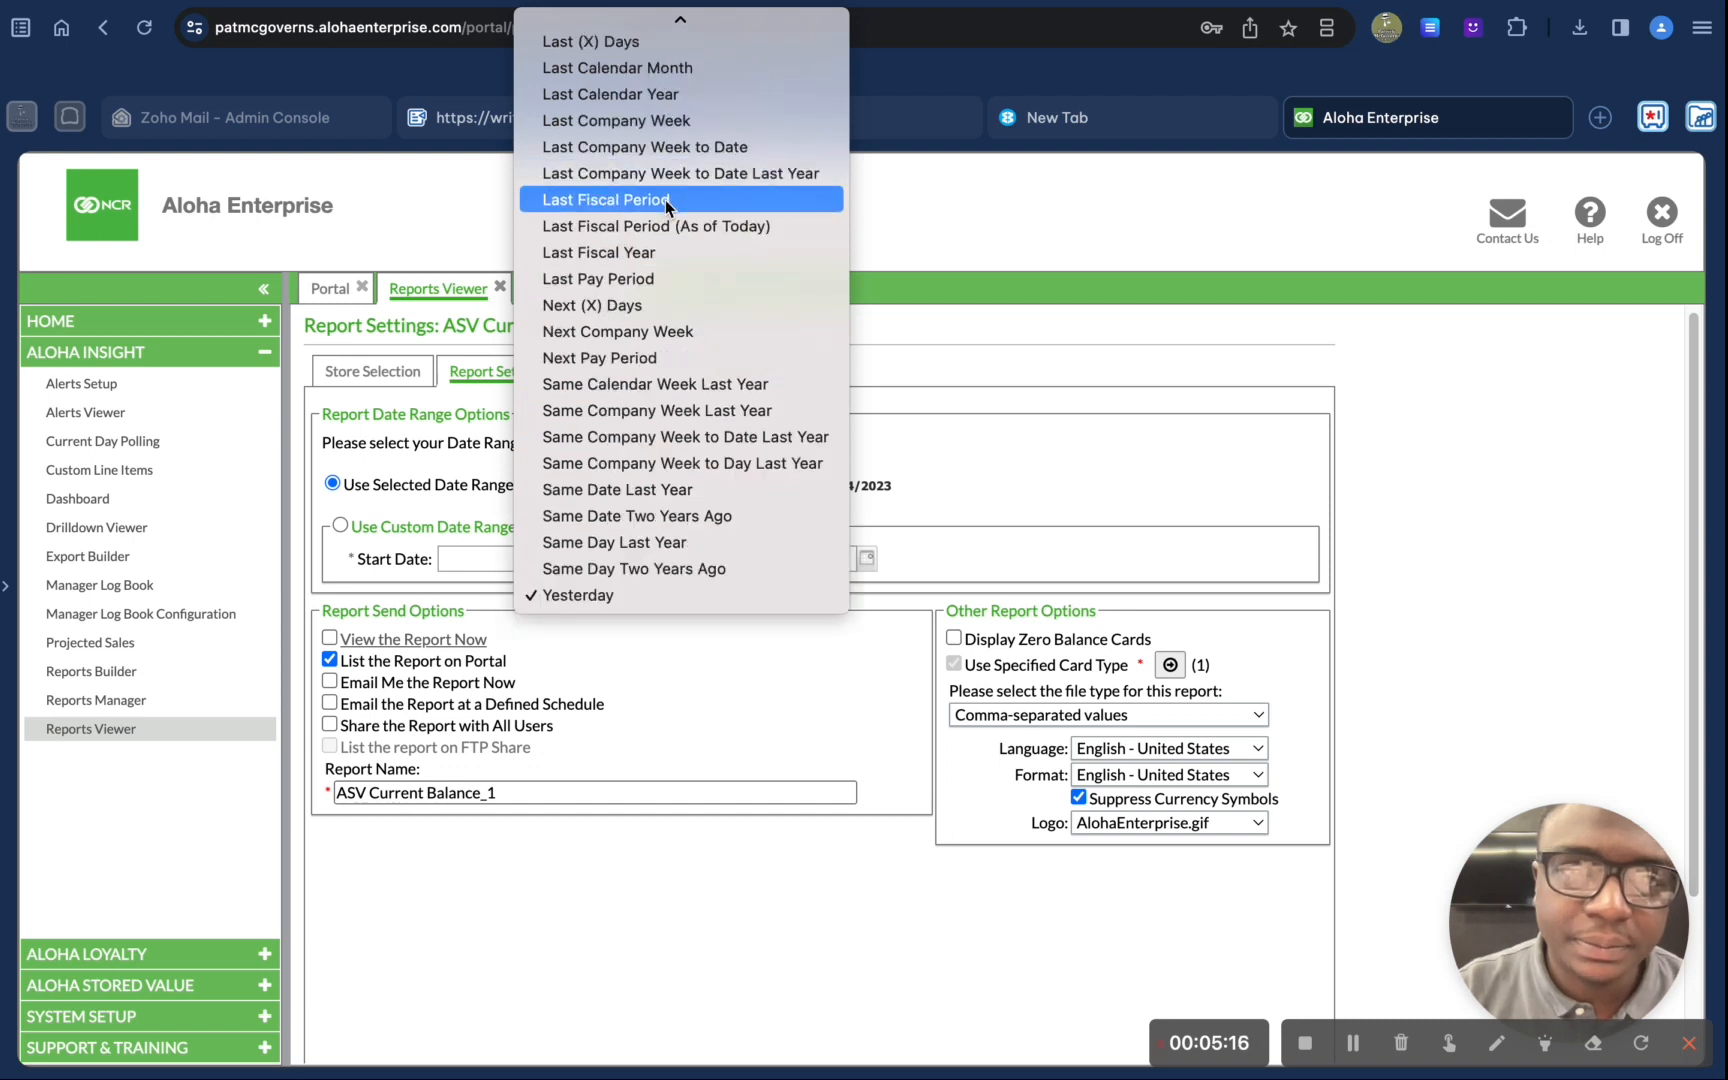
pyautogui.scroll(5, 668, 207)
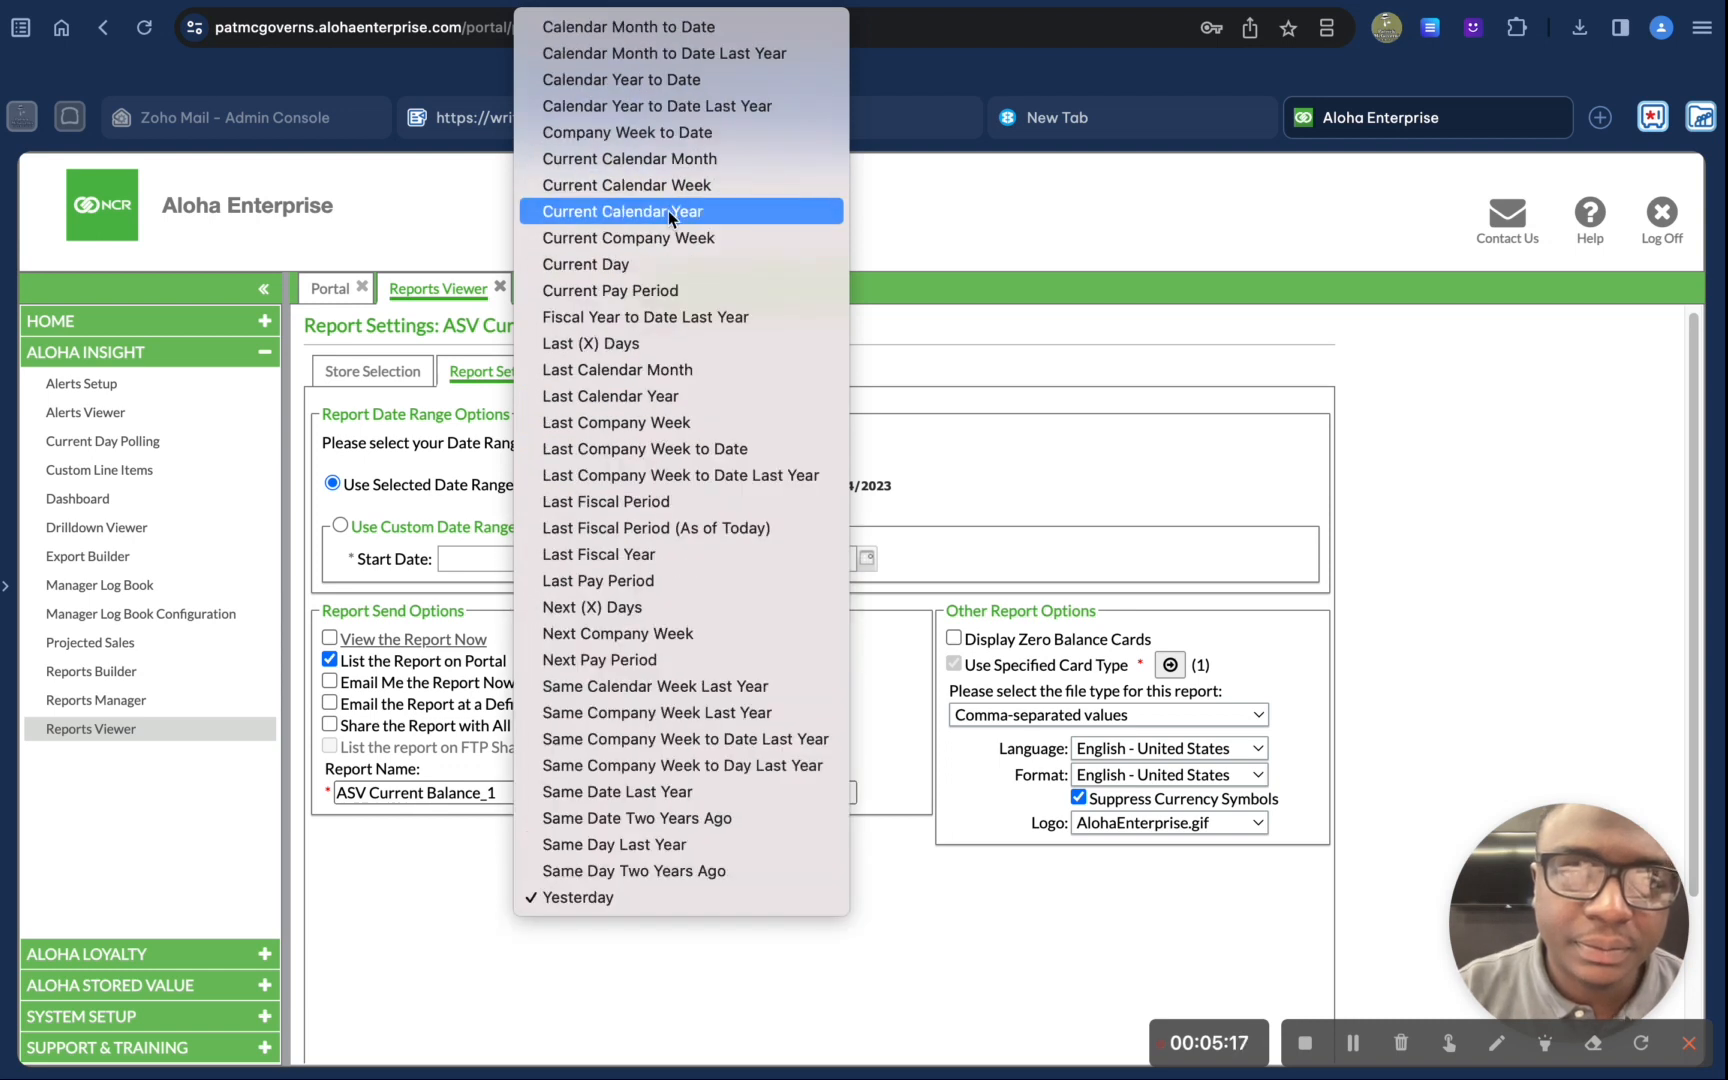
pyautogui.click(676, 264)
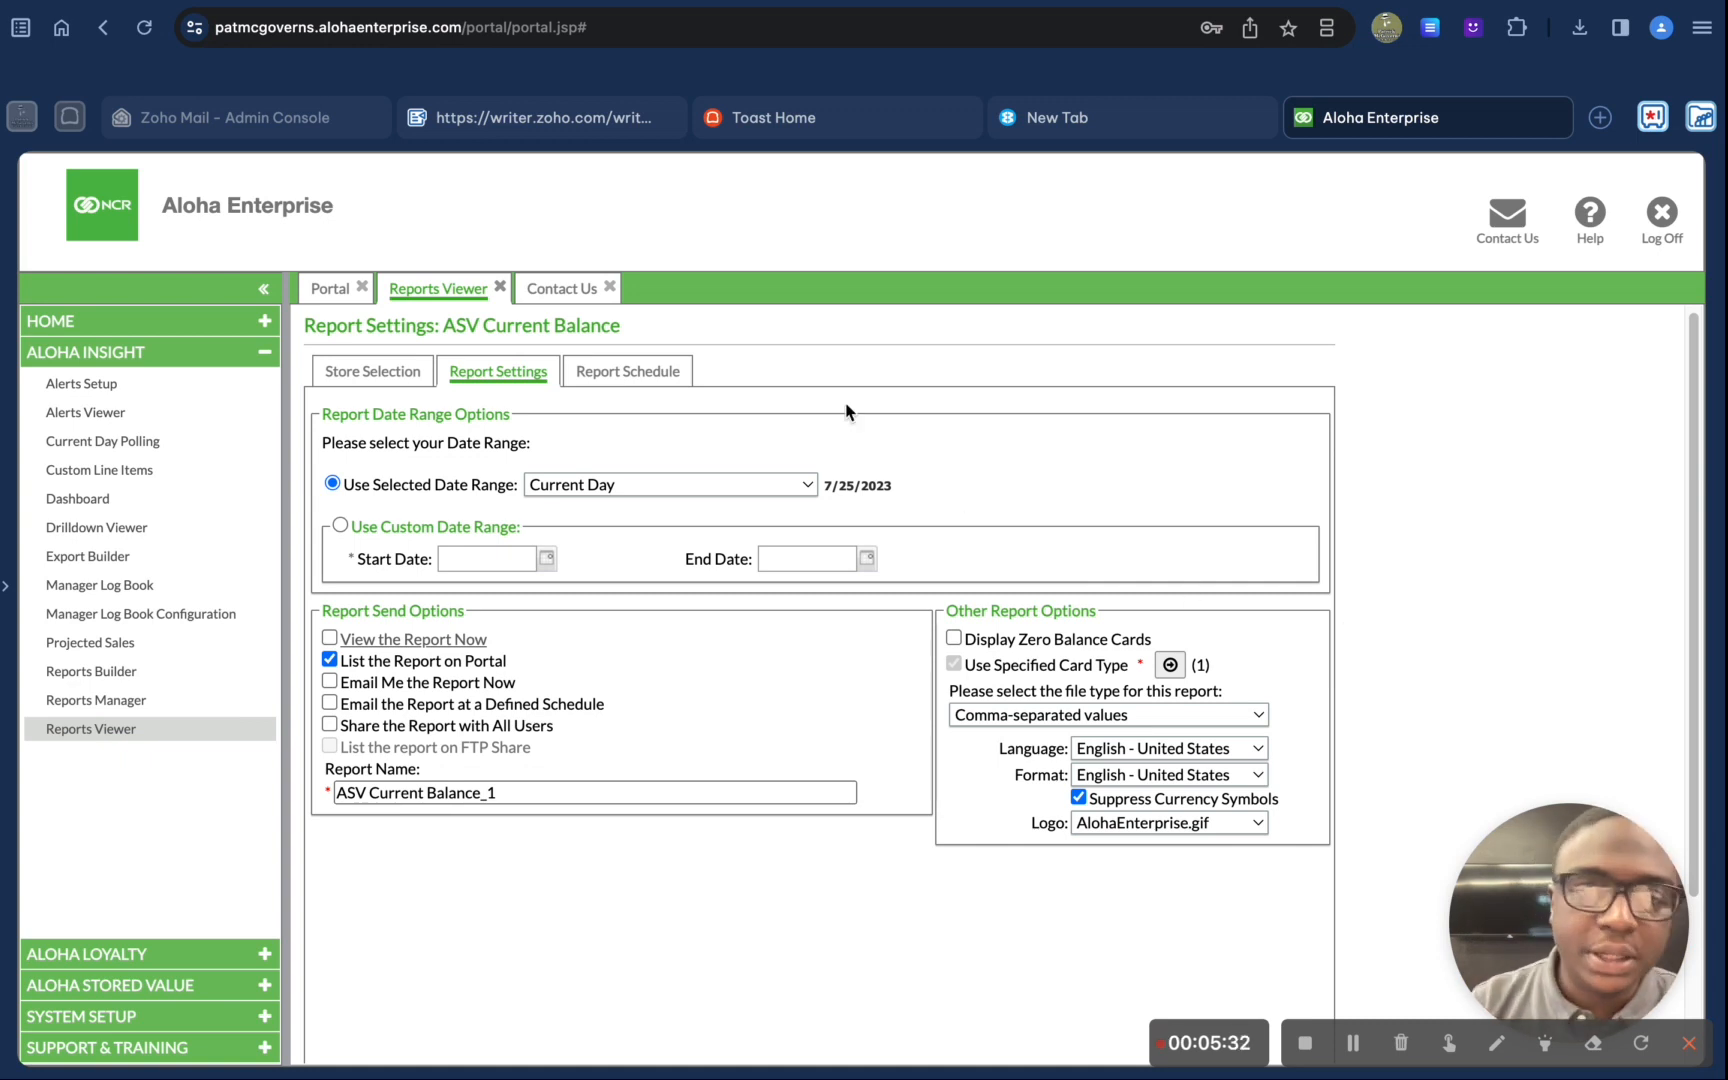
# Step: Save the configured ASV Current Balance report so that it is generated for the portal
pyautogui.scroll(-3, 801, 818)
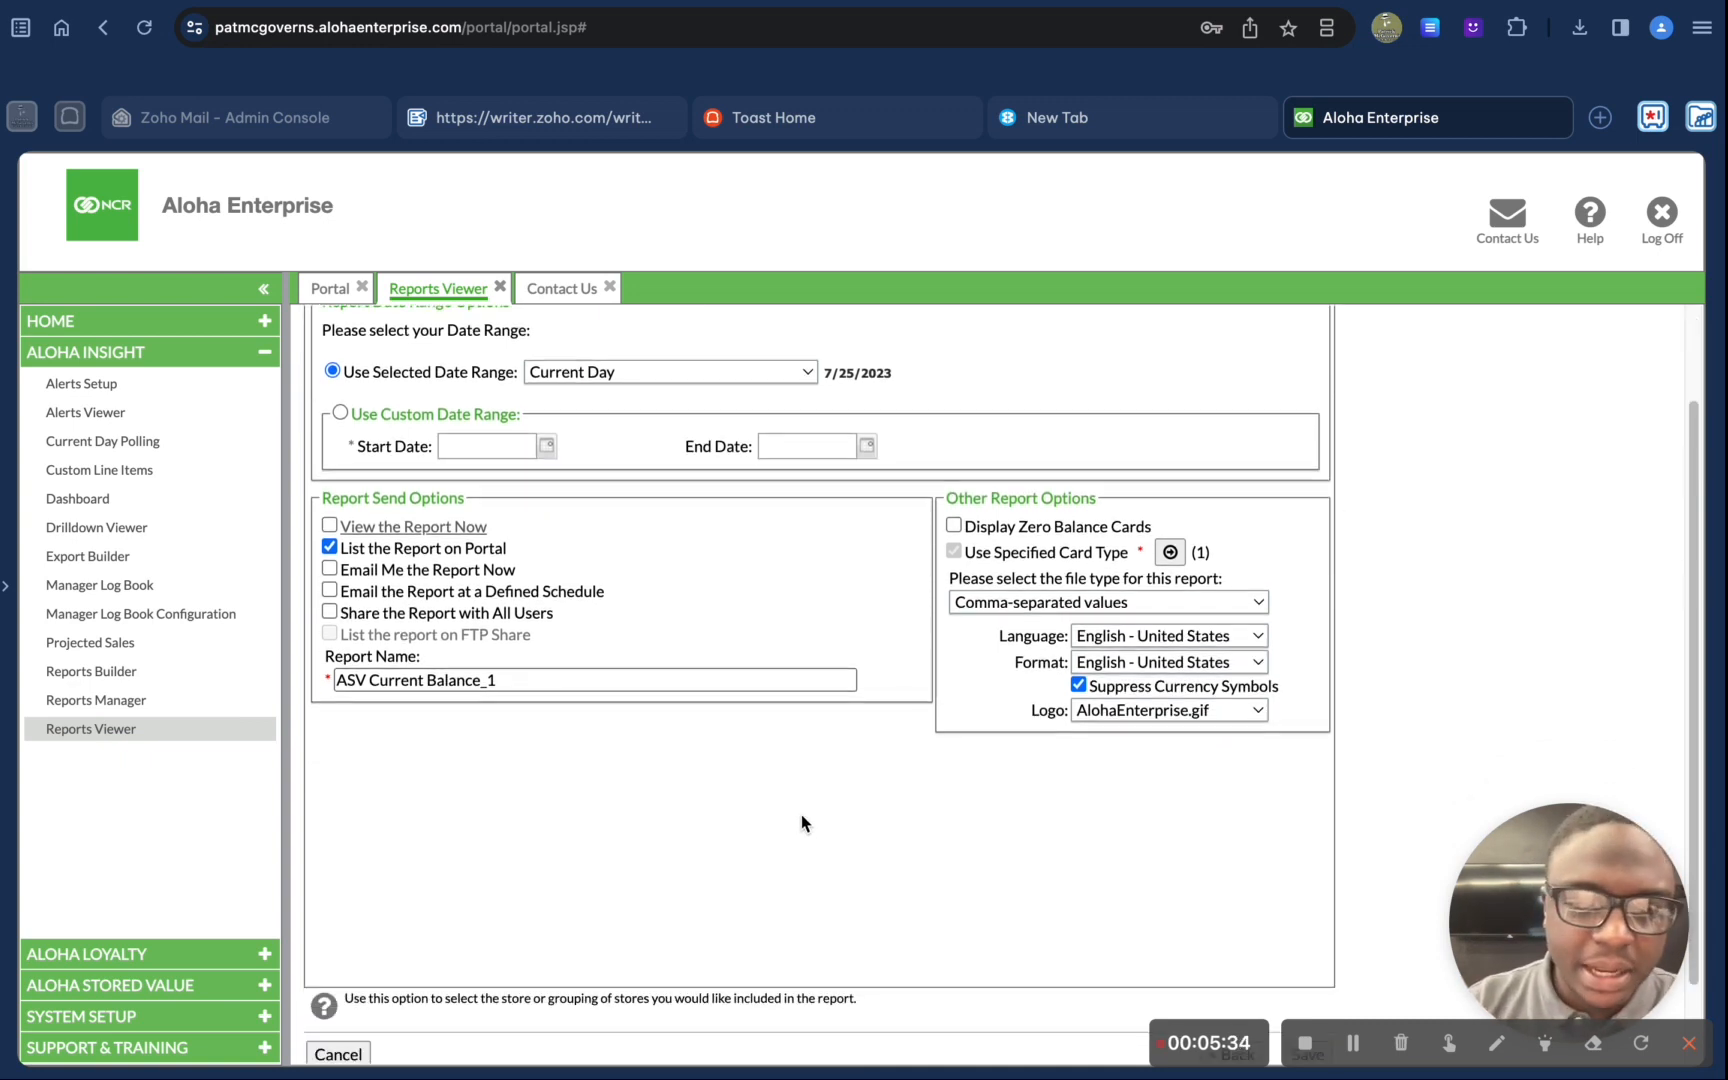
pyautogui.scroll(-2, 817, 815)
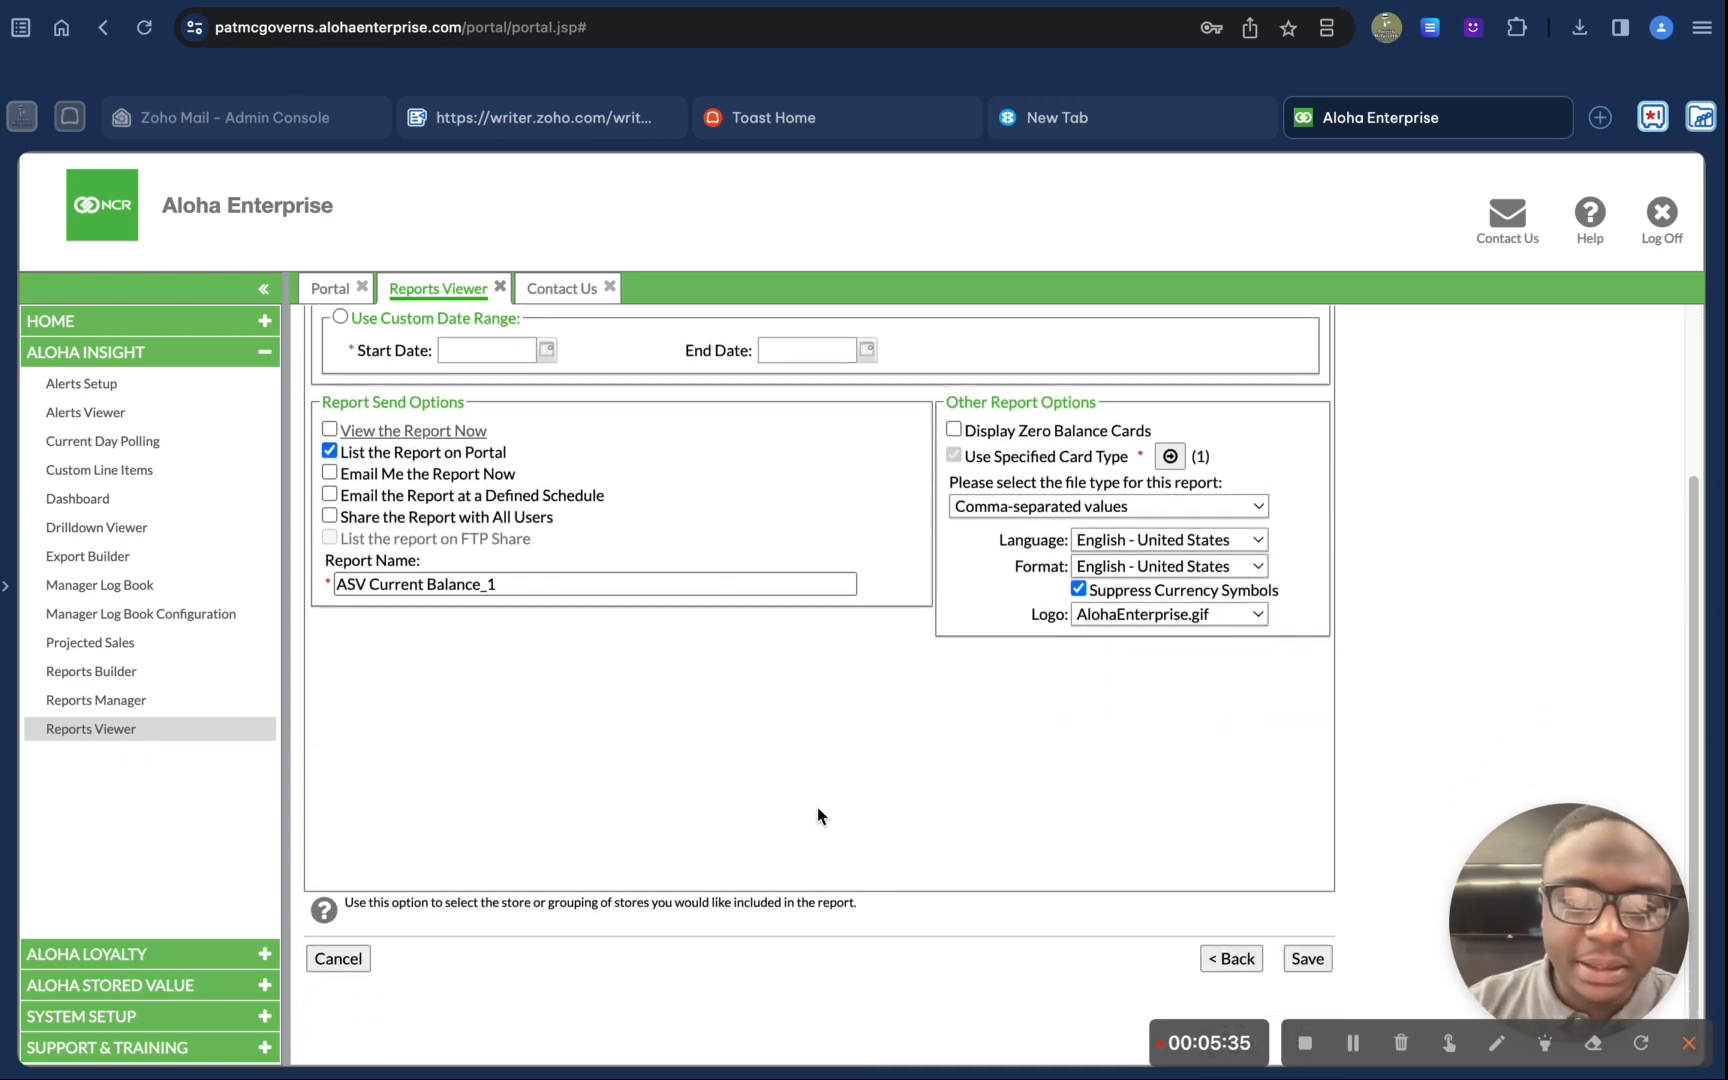
pyautogui.click(1312, 958)
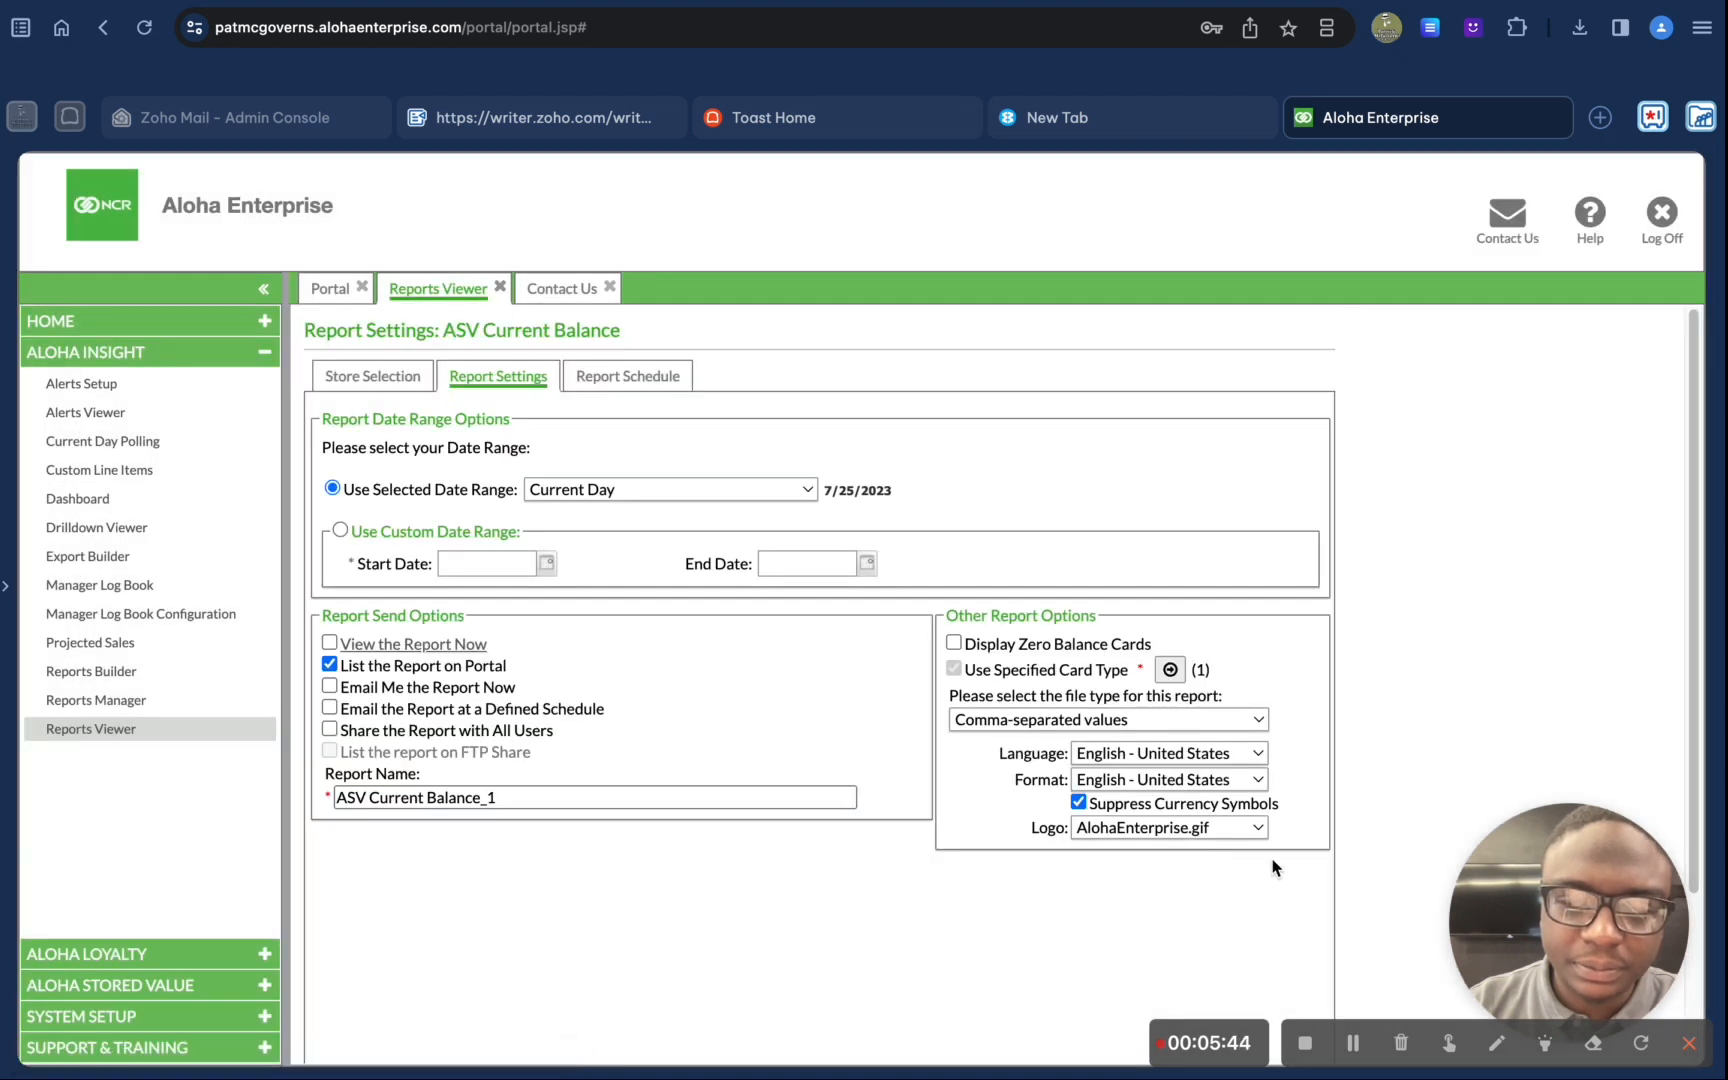
pyautogui.scroll(-3, 1256, 860)
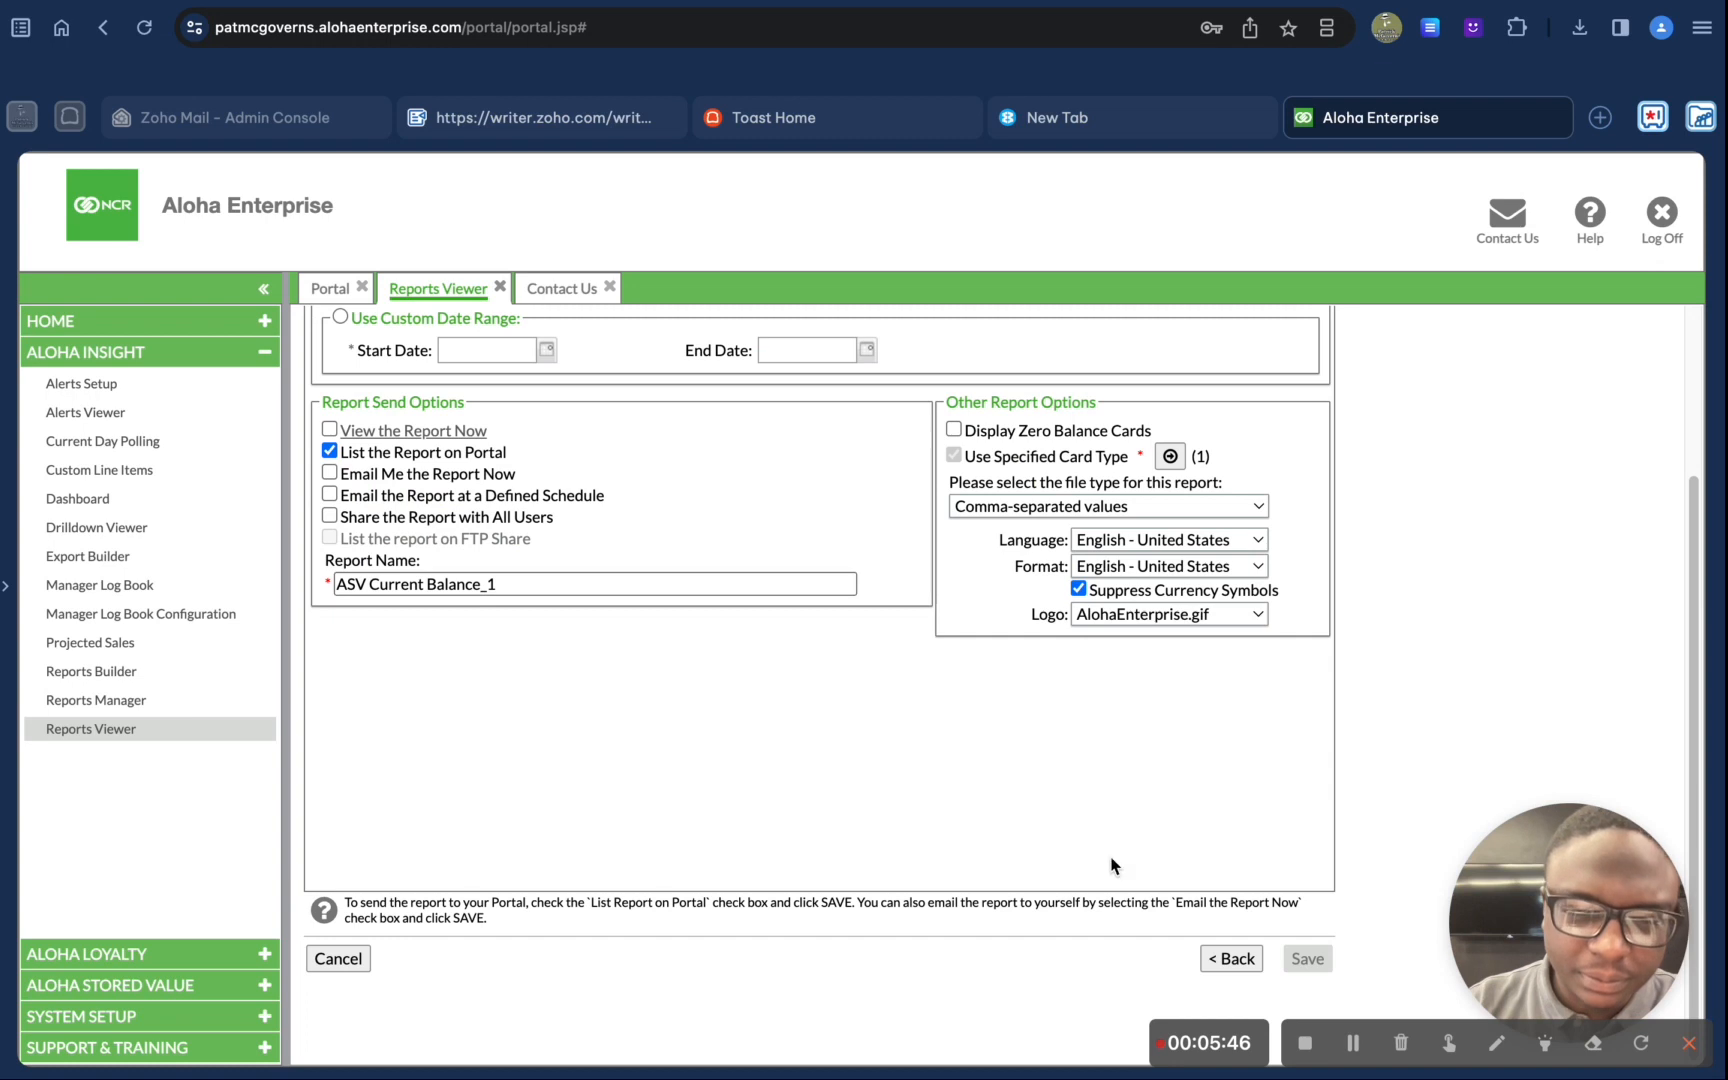
pyautogui.scroll(3, 1022, 864)
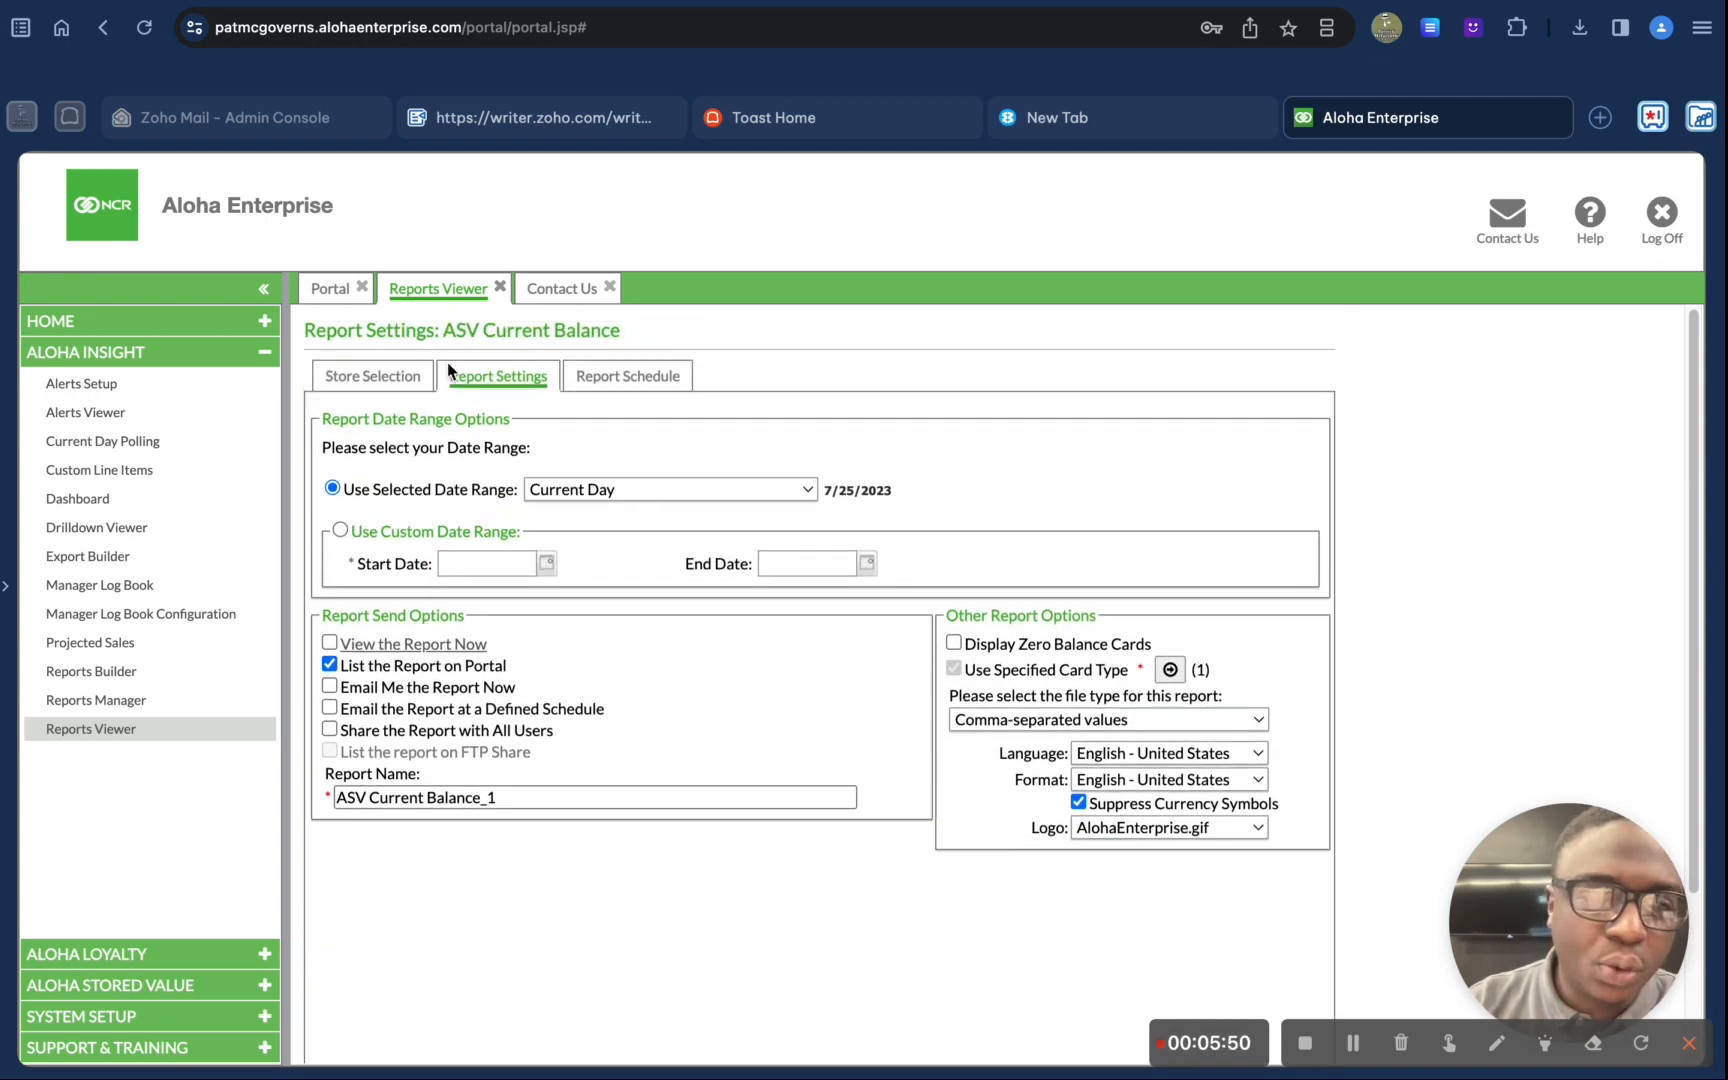
# Step: Glance at the report schedule options and return to the Portal home page with its report lists
pyautogui.click(53, 322)
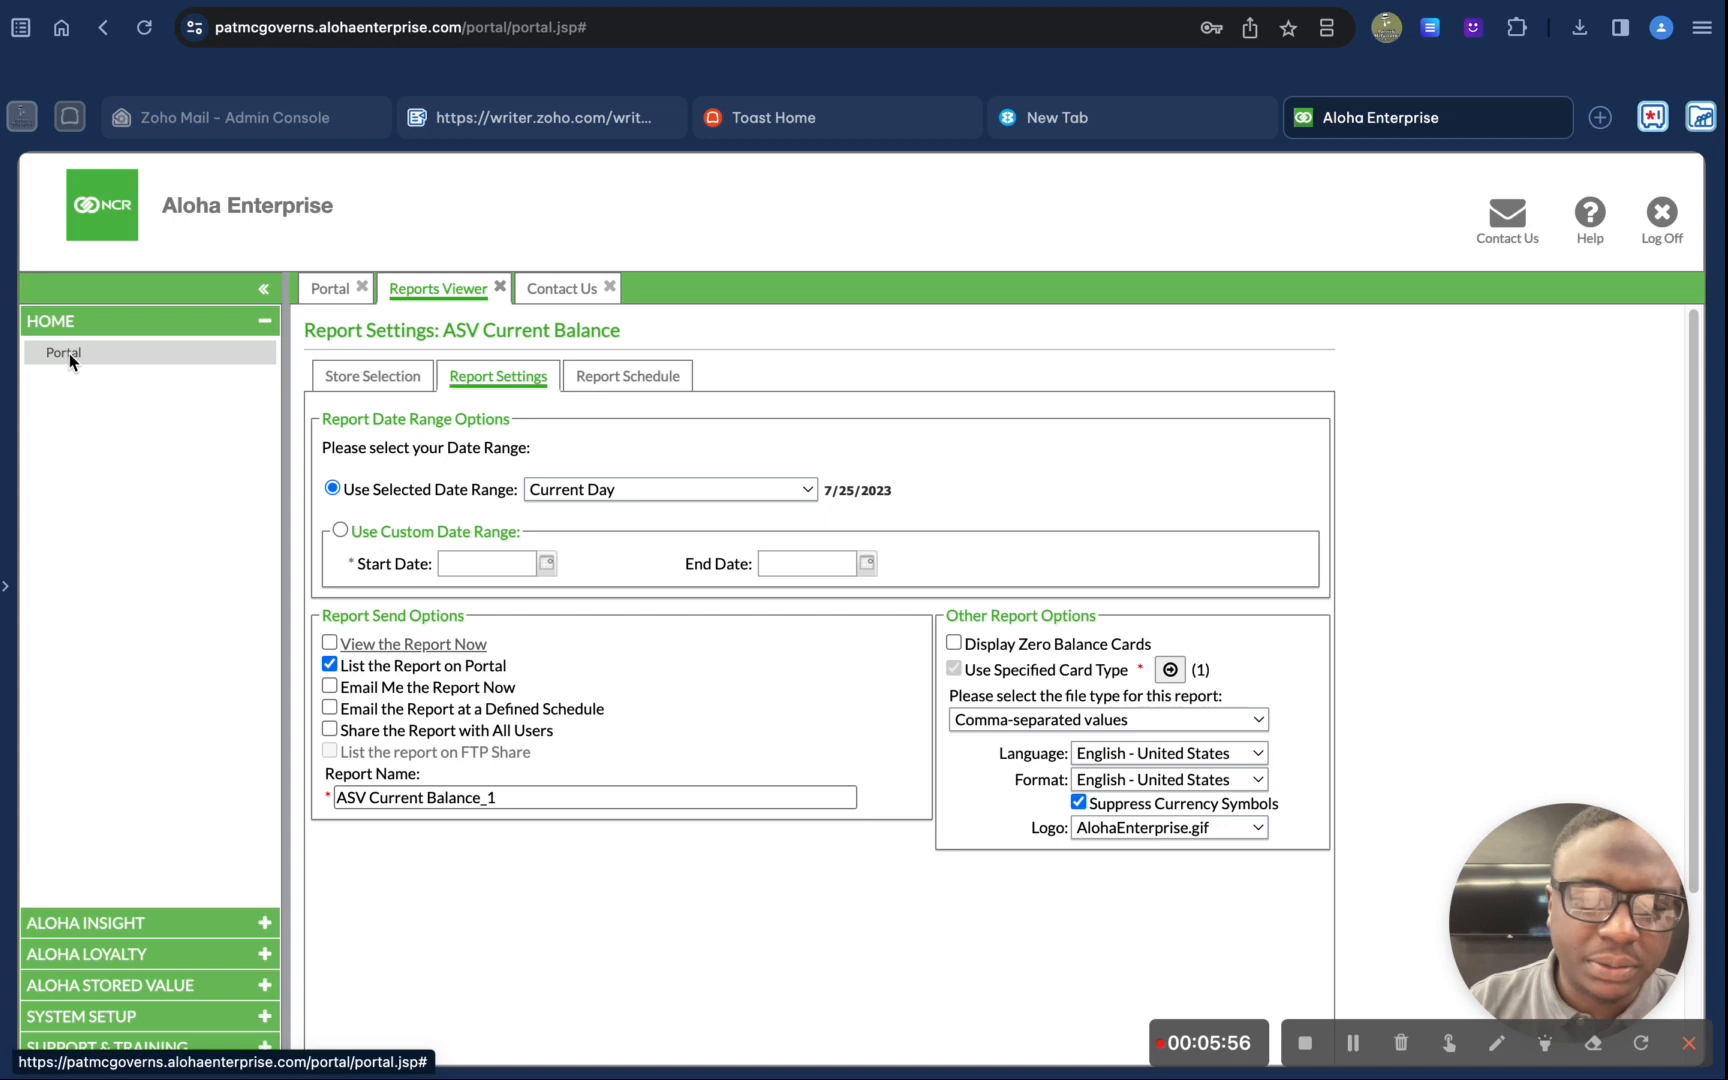
pyautogui.click(662, 385)
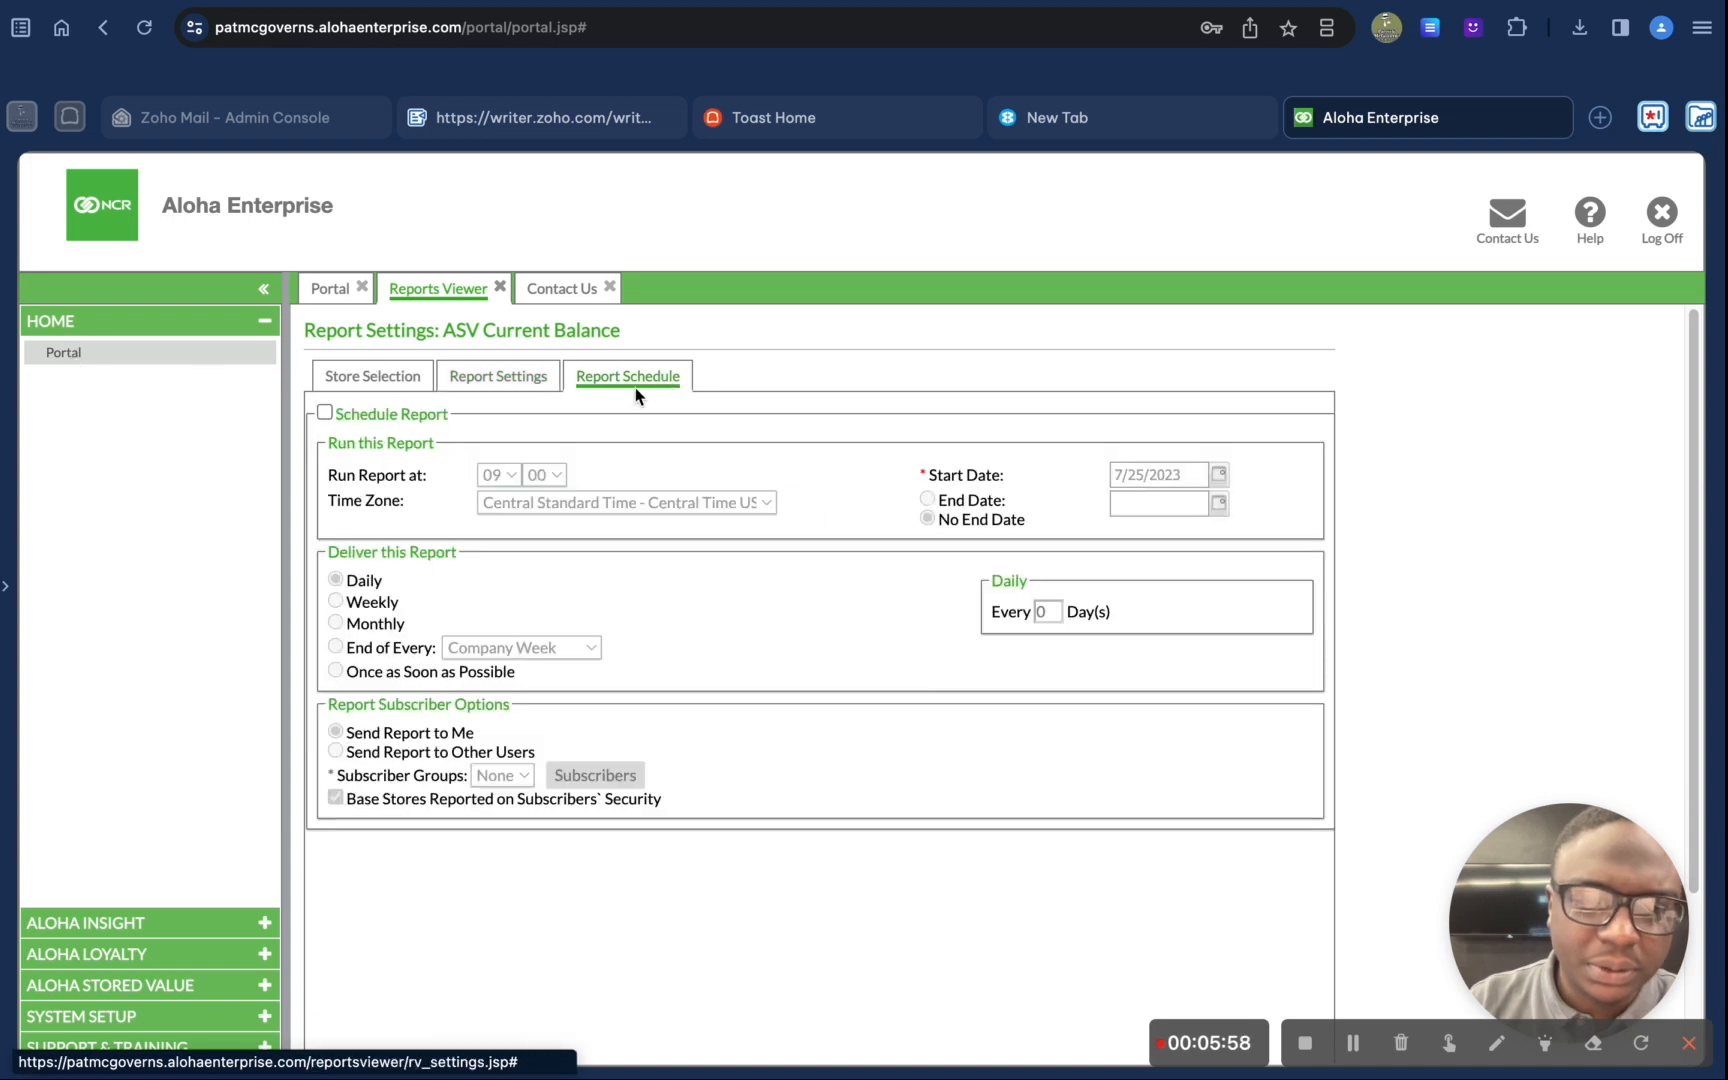
pyautogui.click(85, 353)
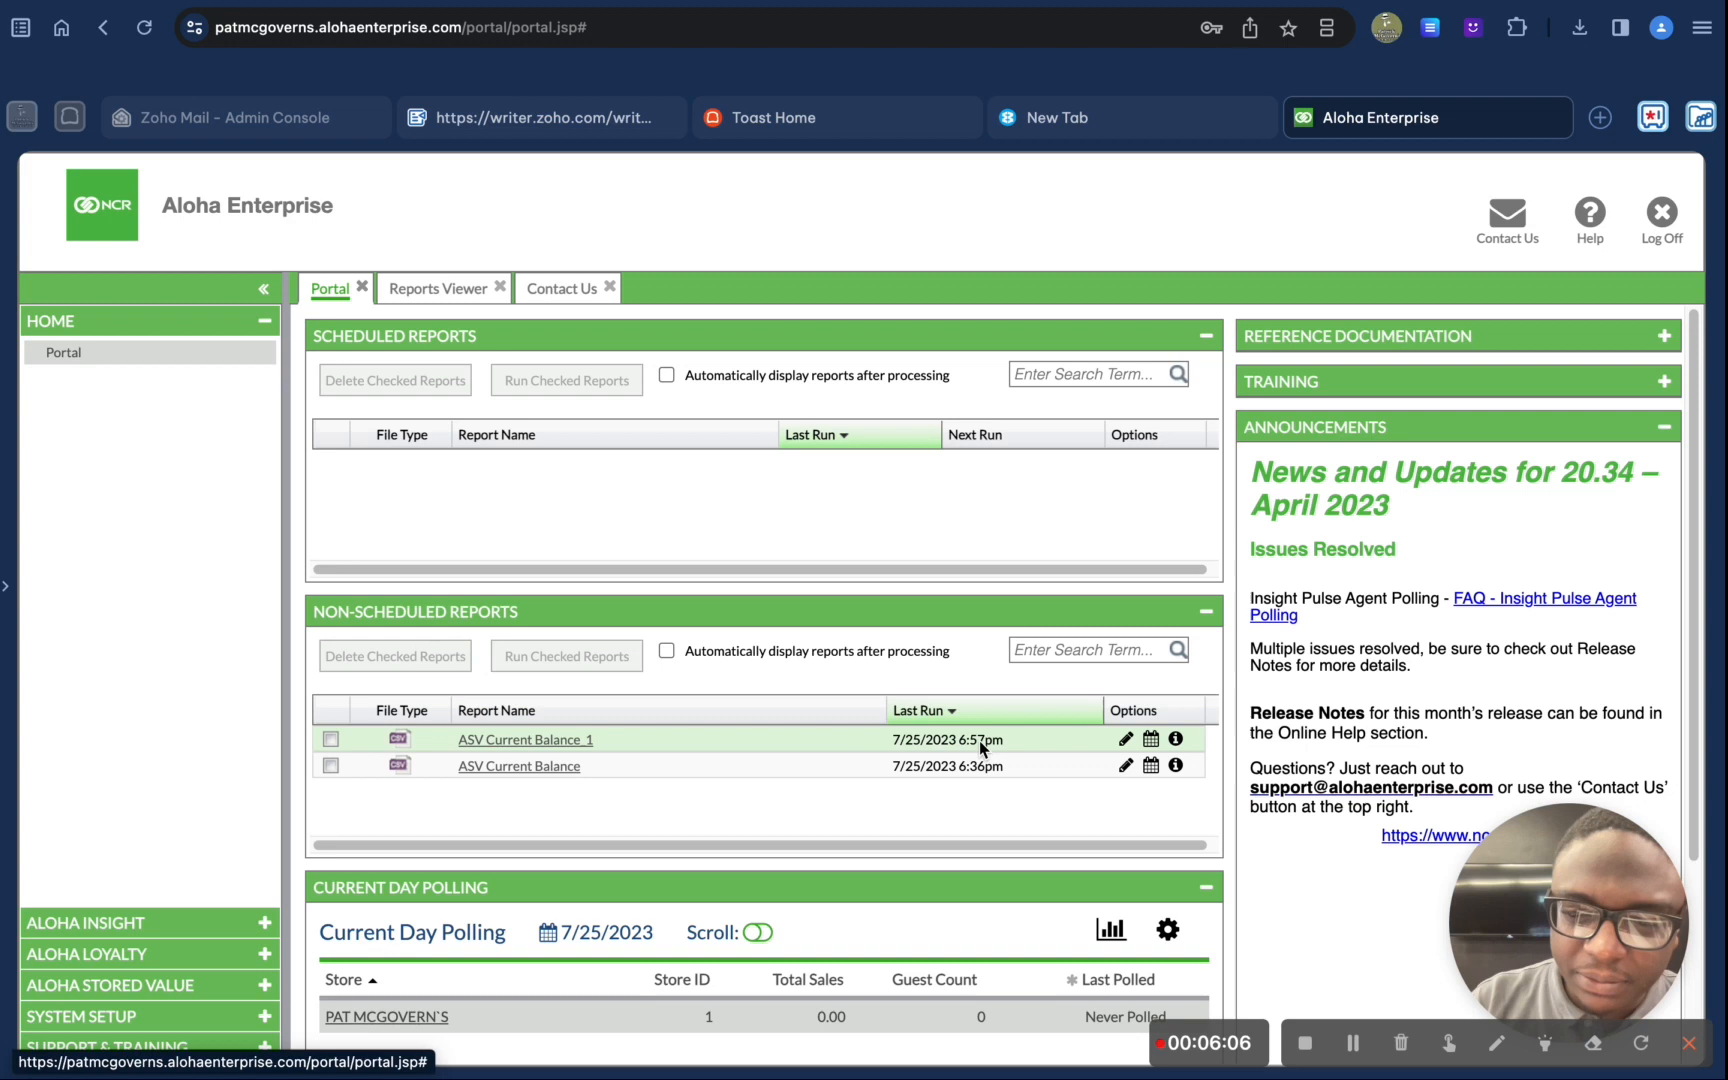
# Step: Download the ASV Current Balance_1 report from the non-scheduled reports and dismiss the downloads list
pyautogui.moveTo(1207, 12)
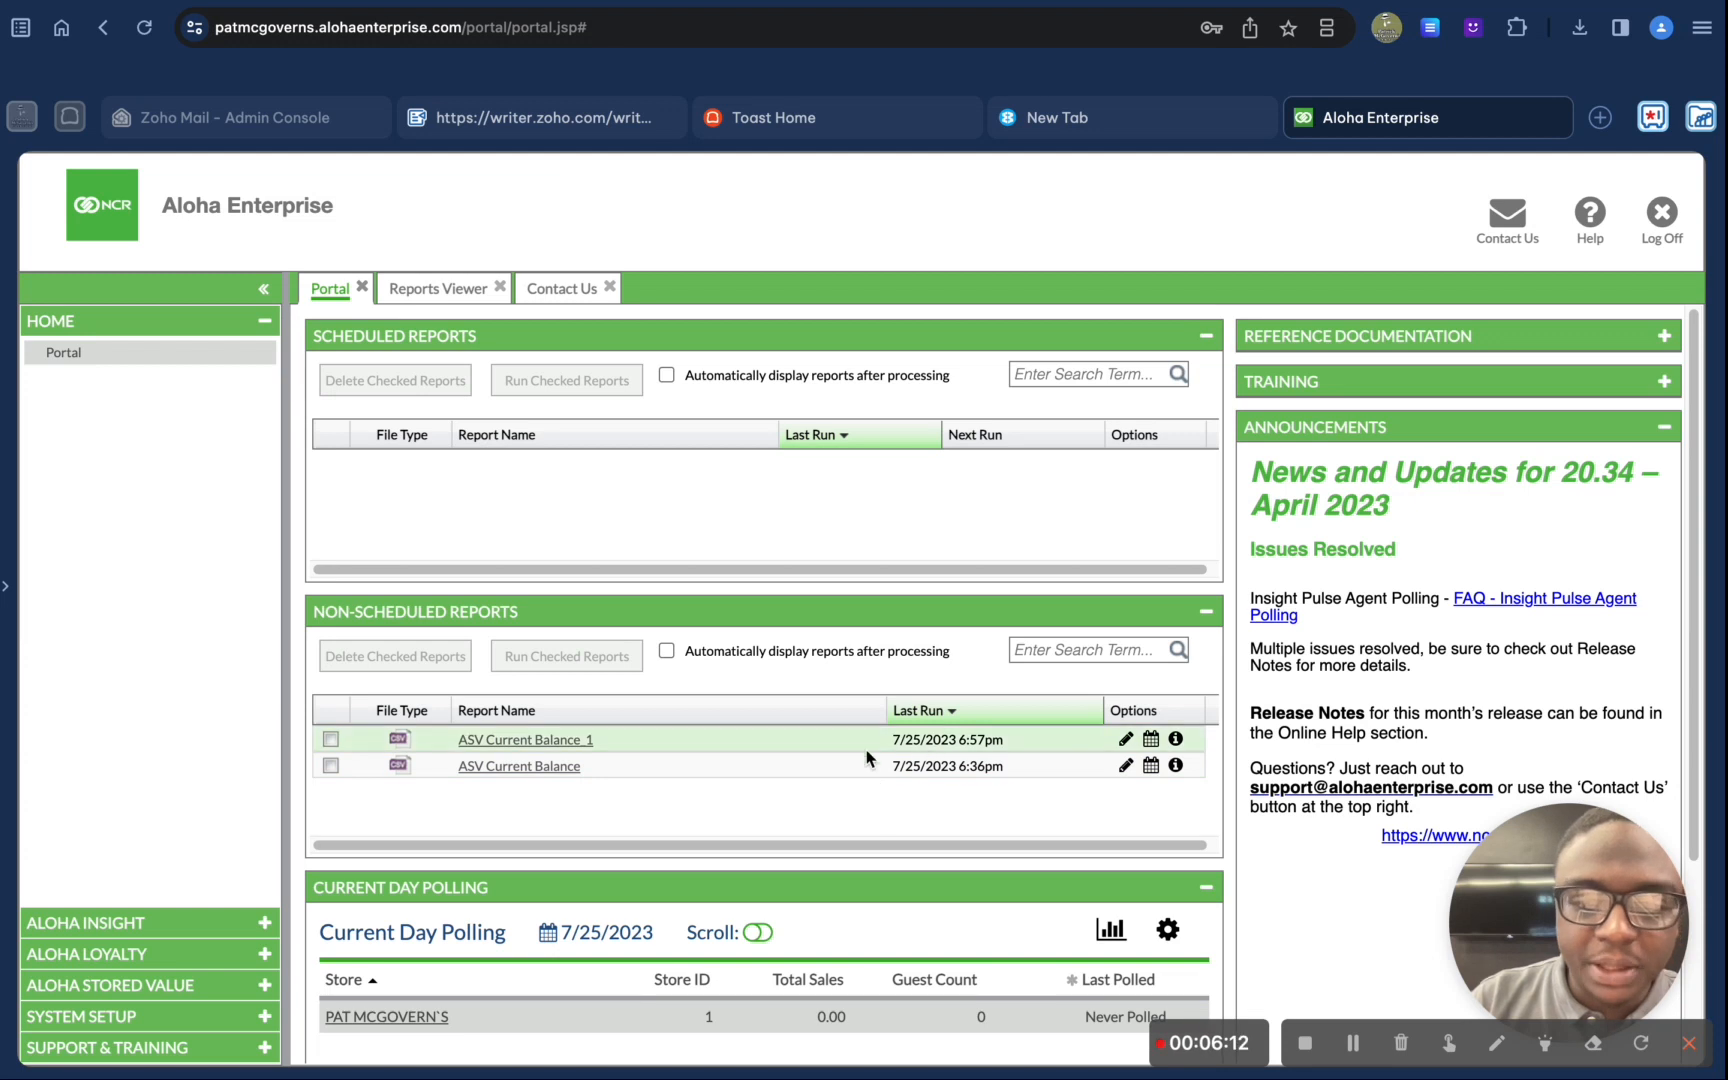
pyautogui.click(558, 745)
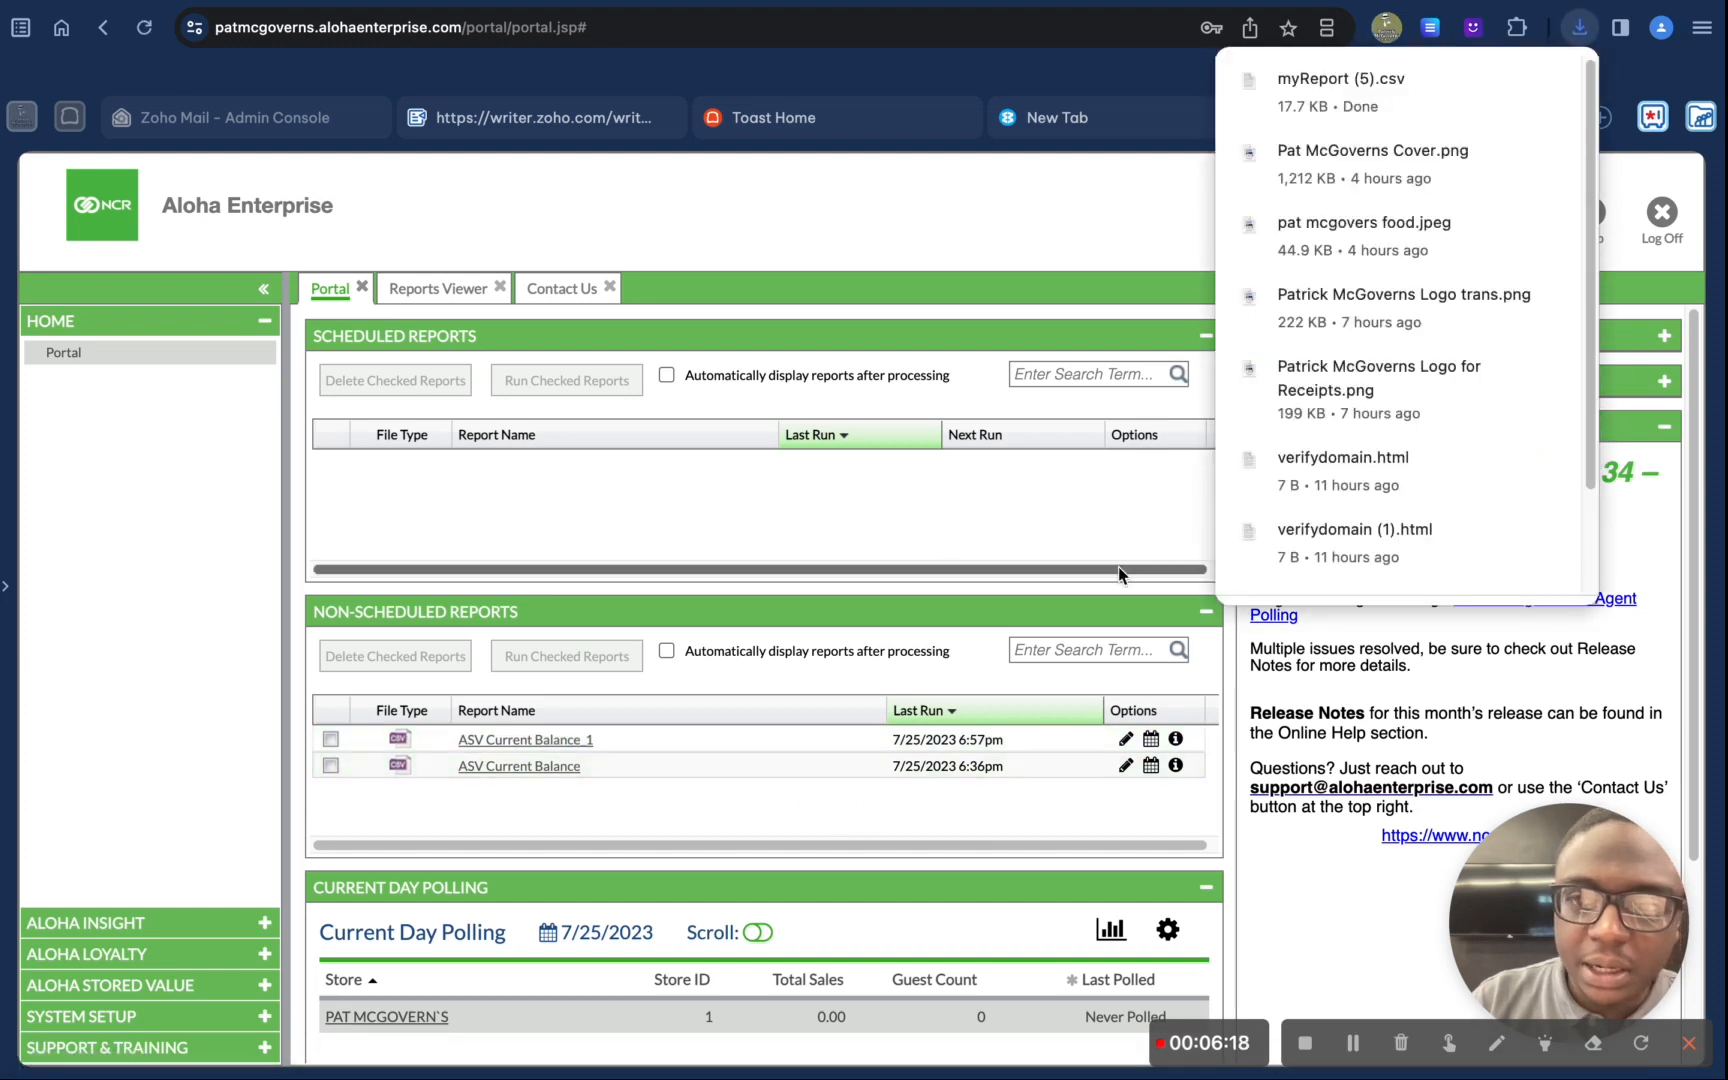
pyautogui.click(1014, 231)
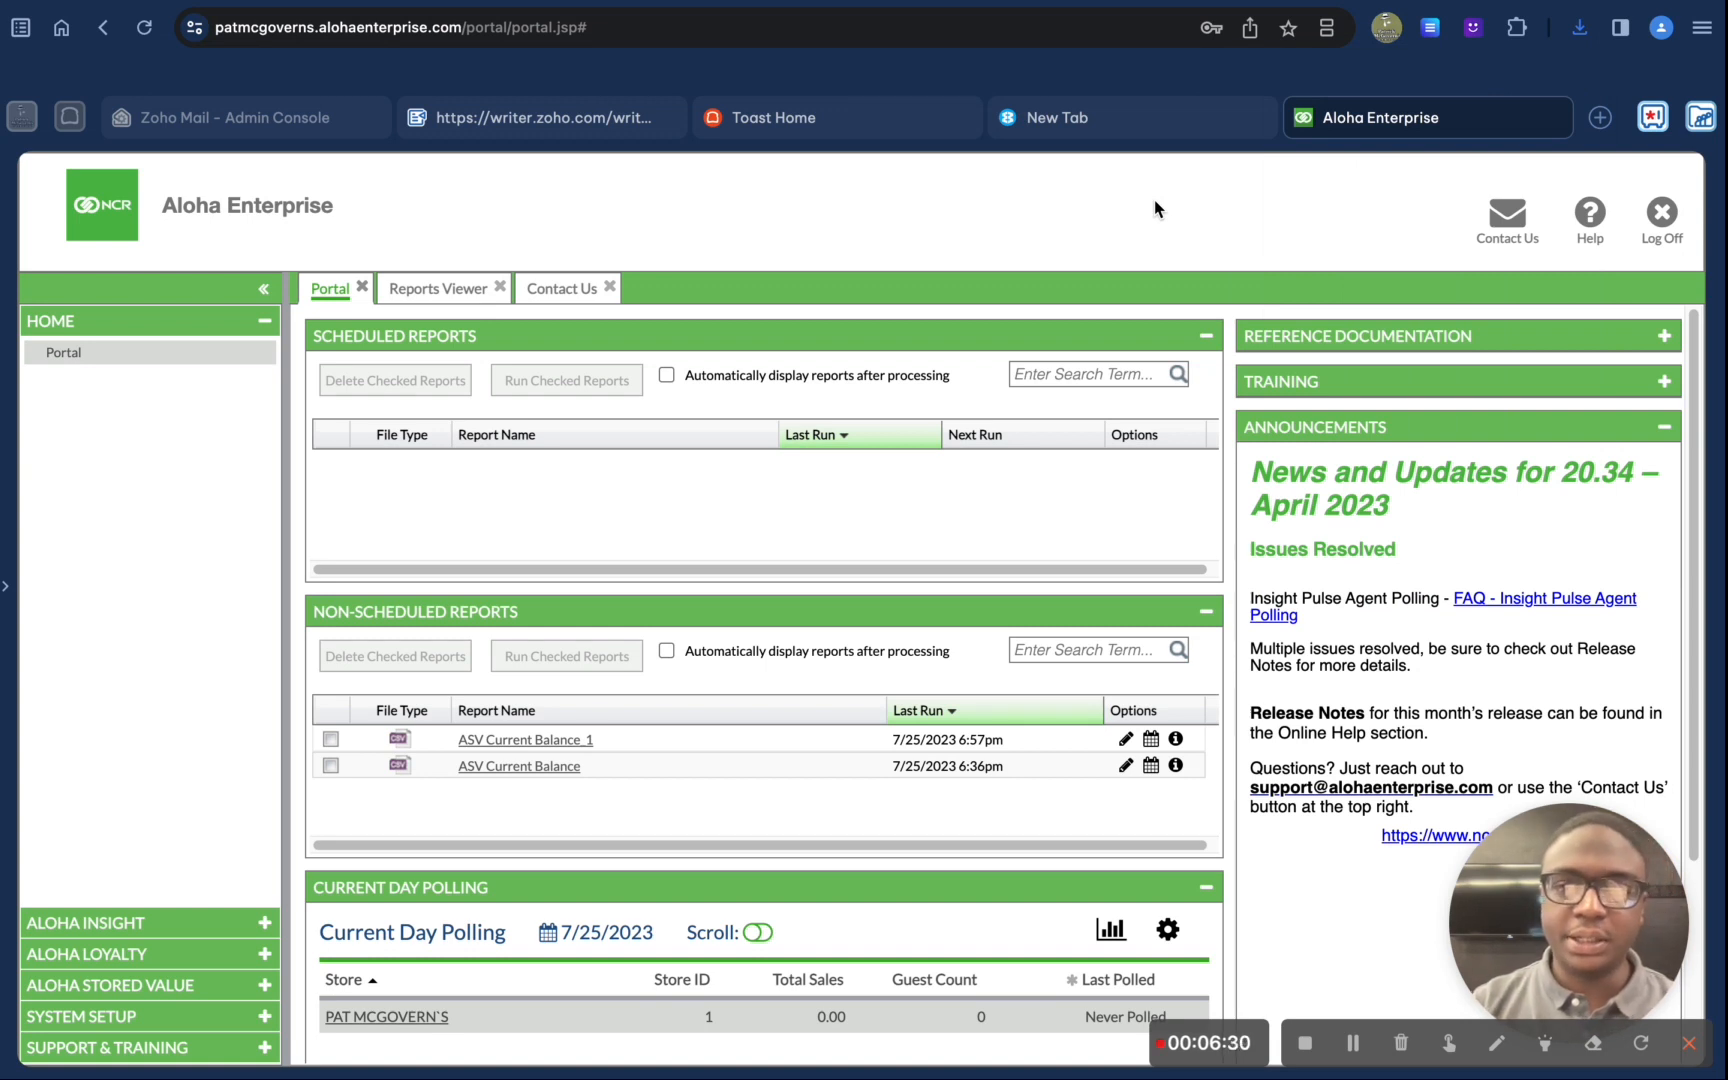
# Step: Open Google Sheets in a new tab running in the default personal cookie container
pyautogui.click(1597, 118)
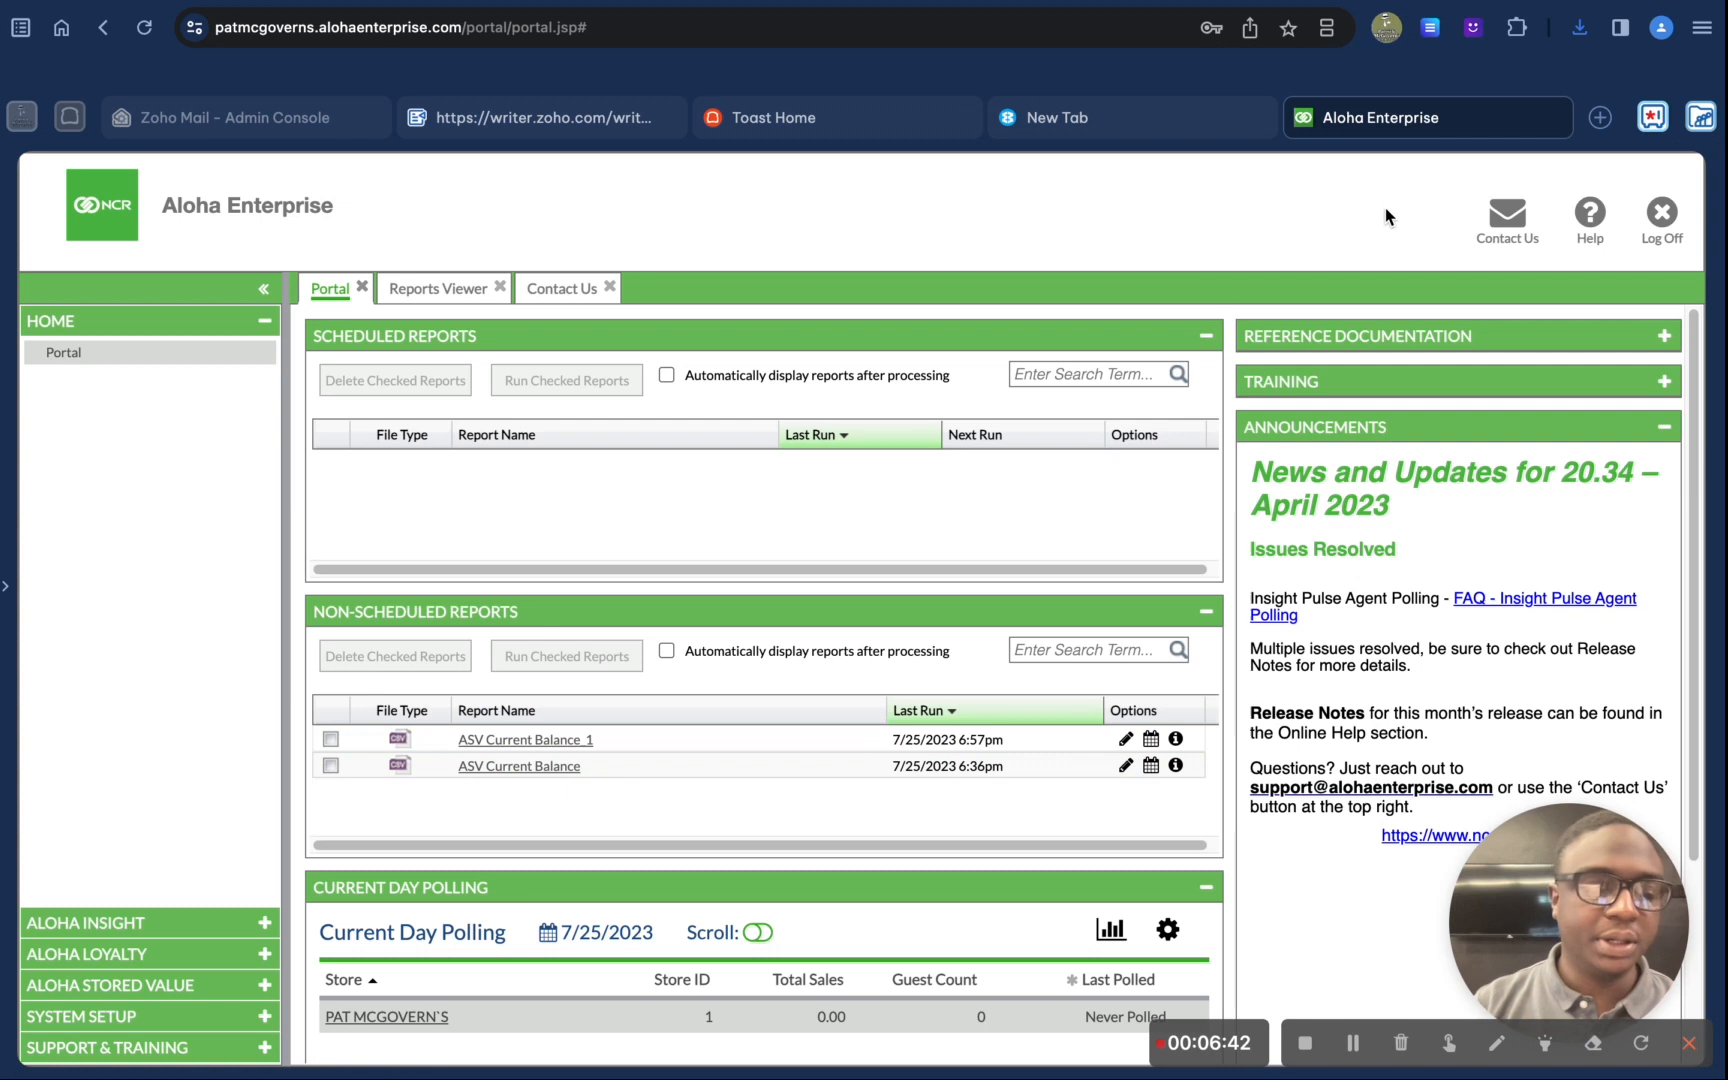
pyautogui.click(1598, 119)
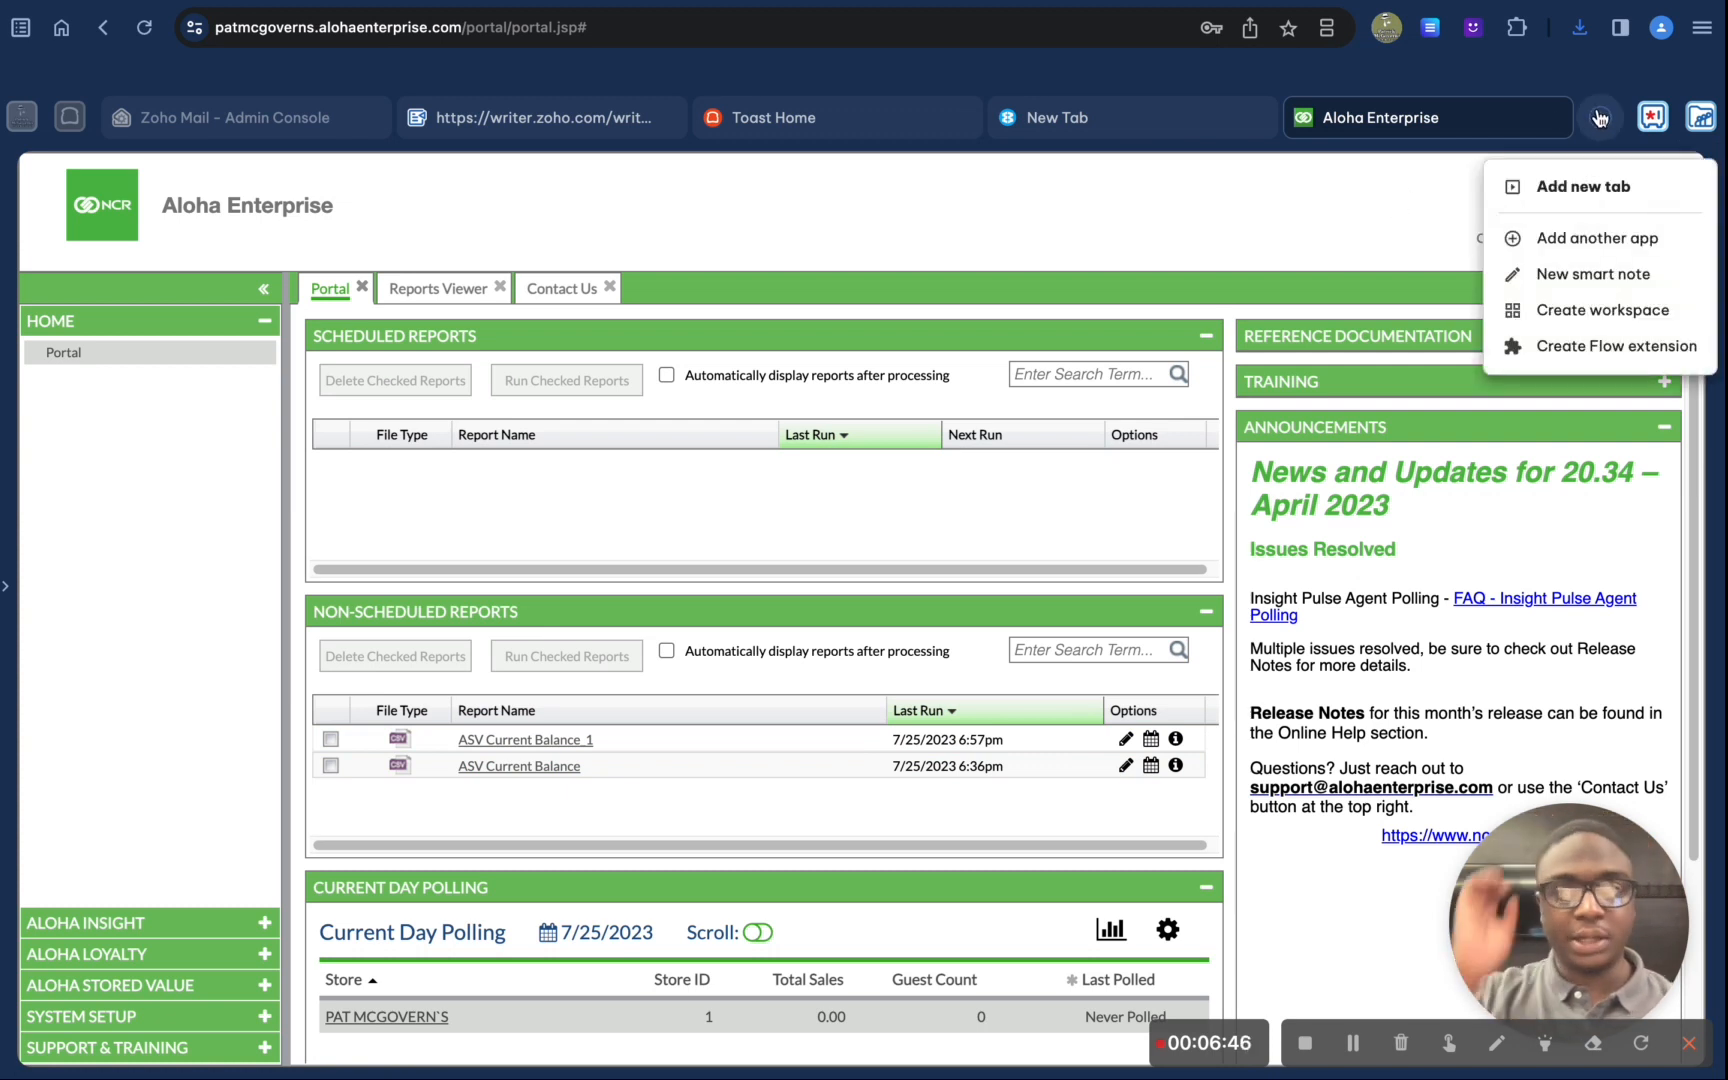
pyautogui.click(1598, 119)
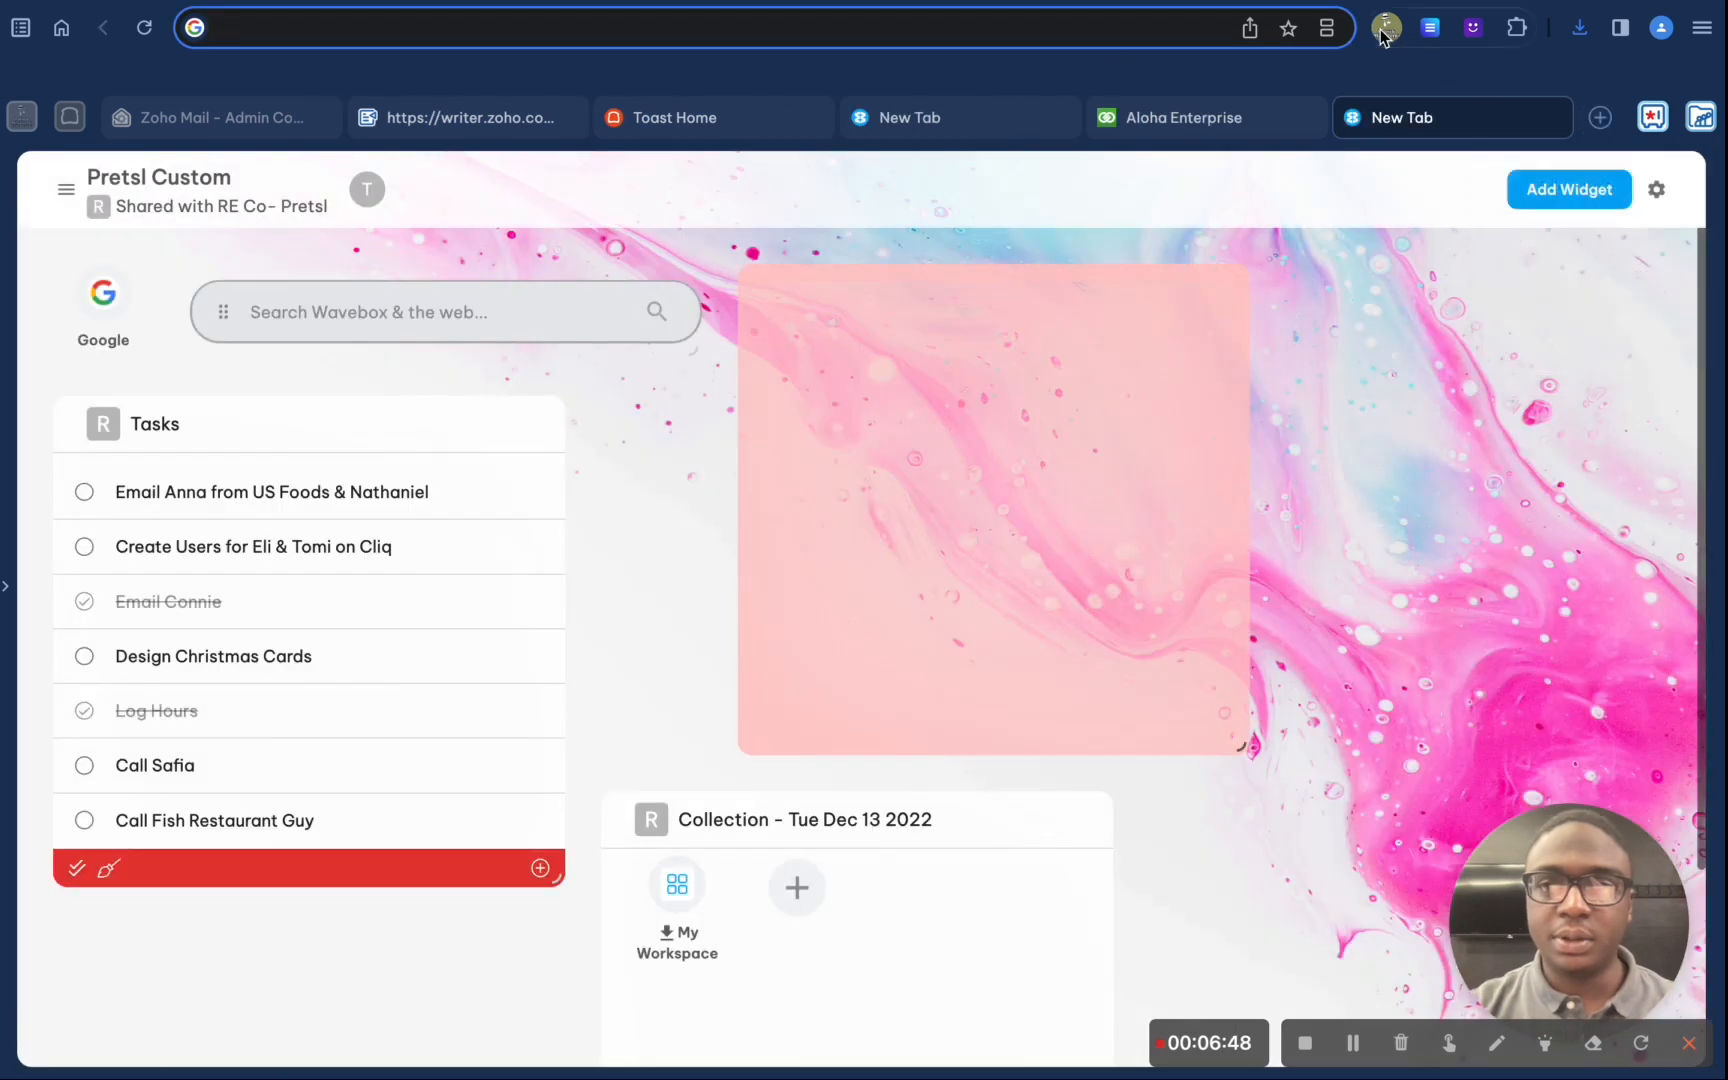
pyautogui.click(1386, 27)
pyautogui.moveTo(1360, 123)
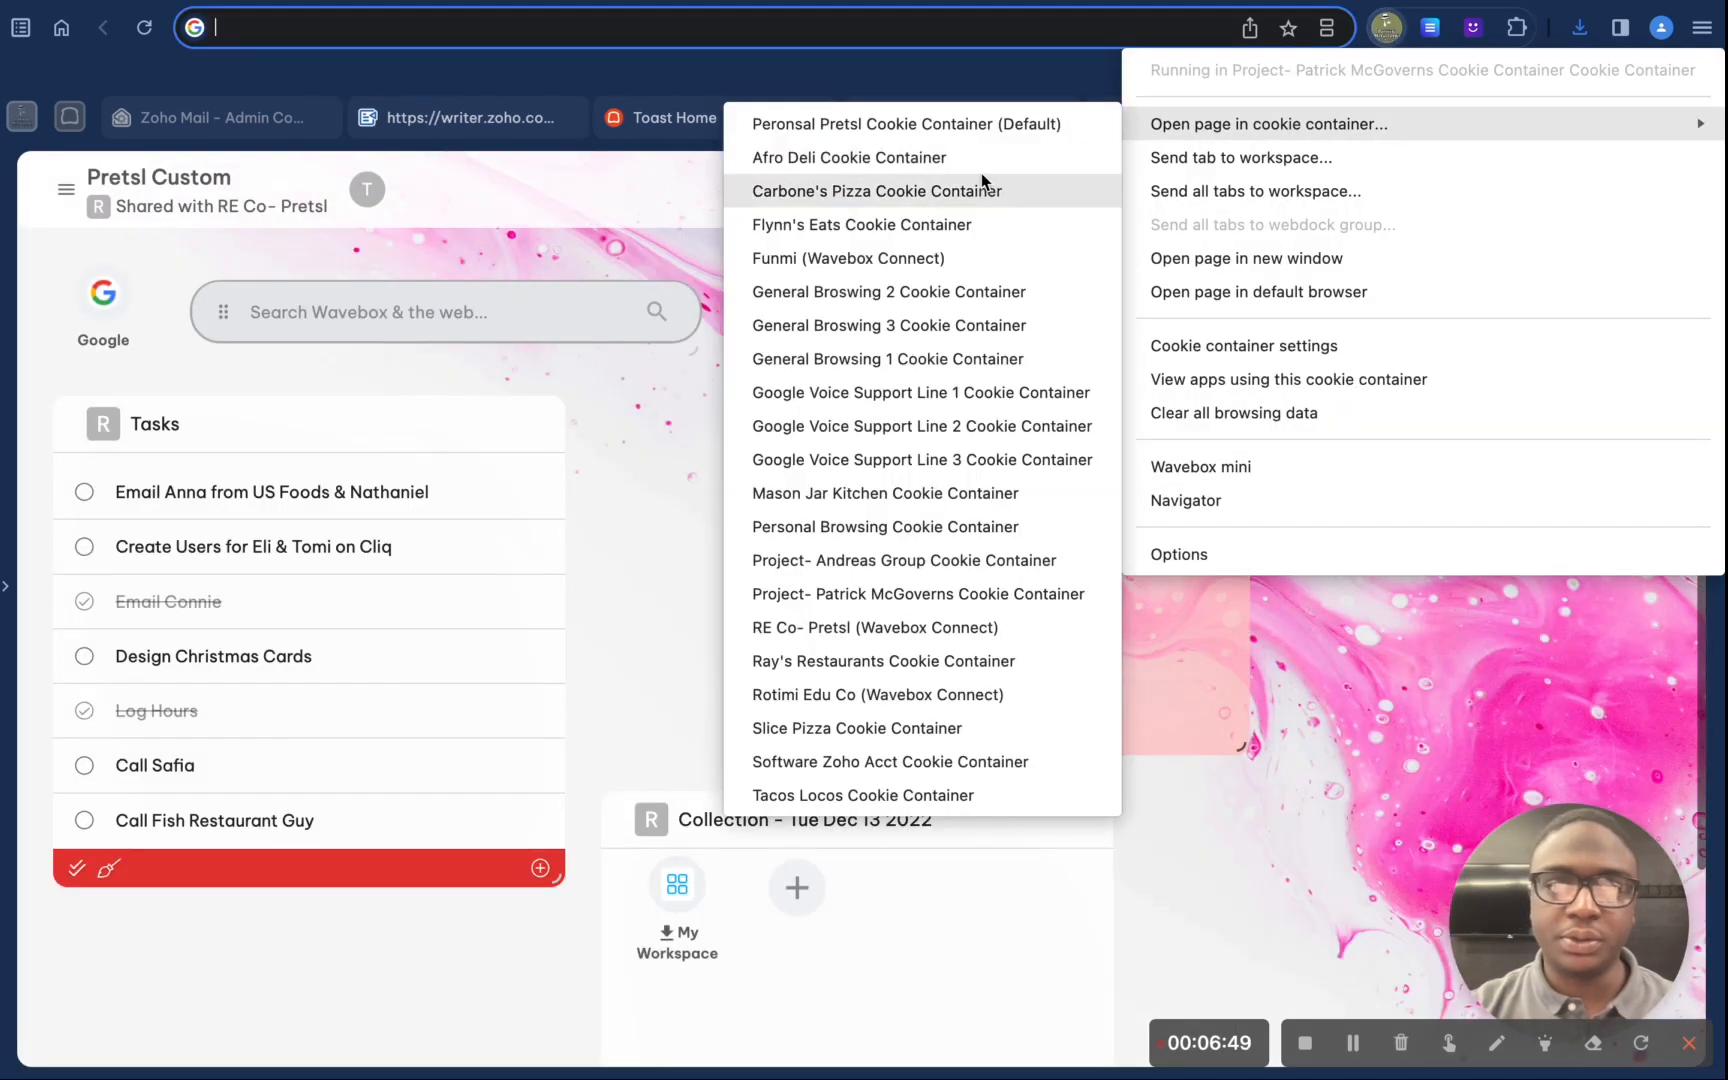
pyautogui.click(968, 122)
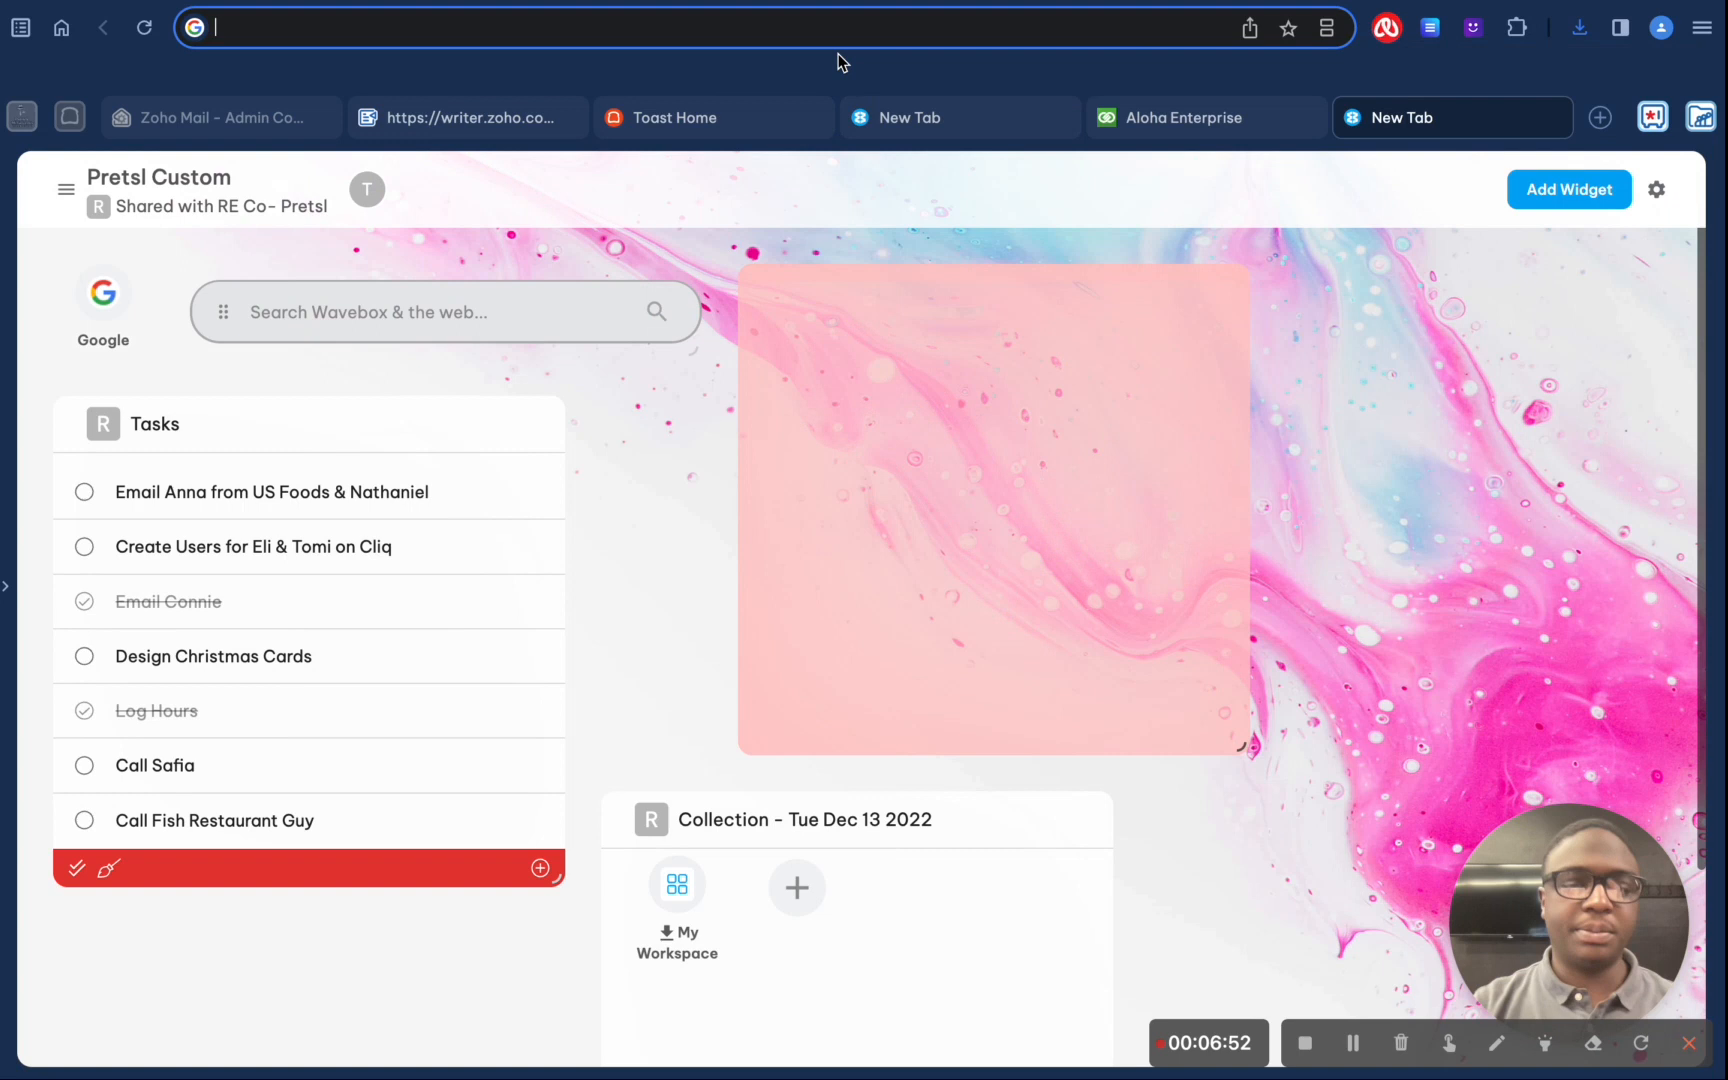
pyautogui.write('she')
pyautogui.press('Return')
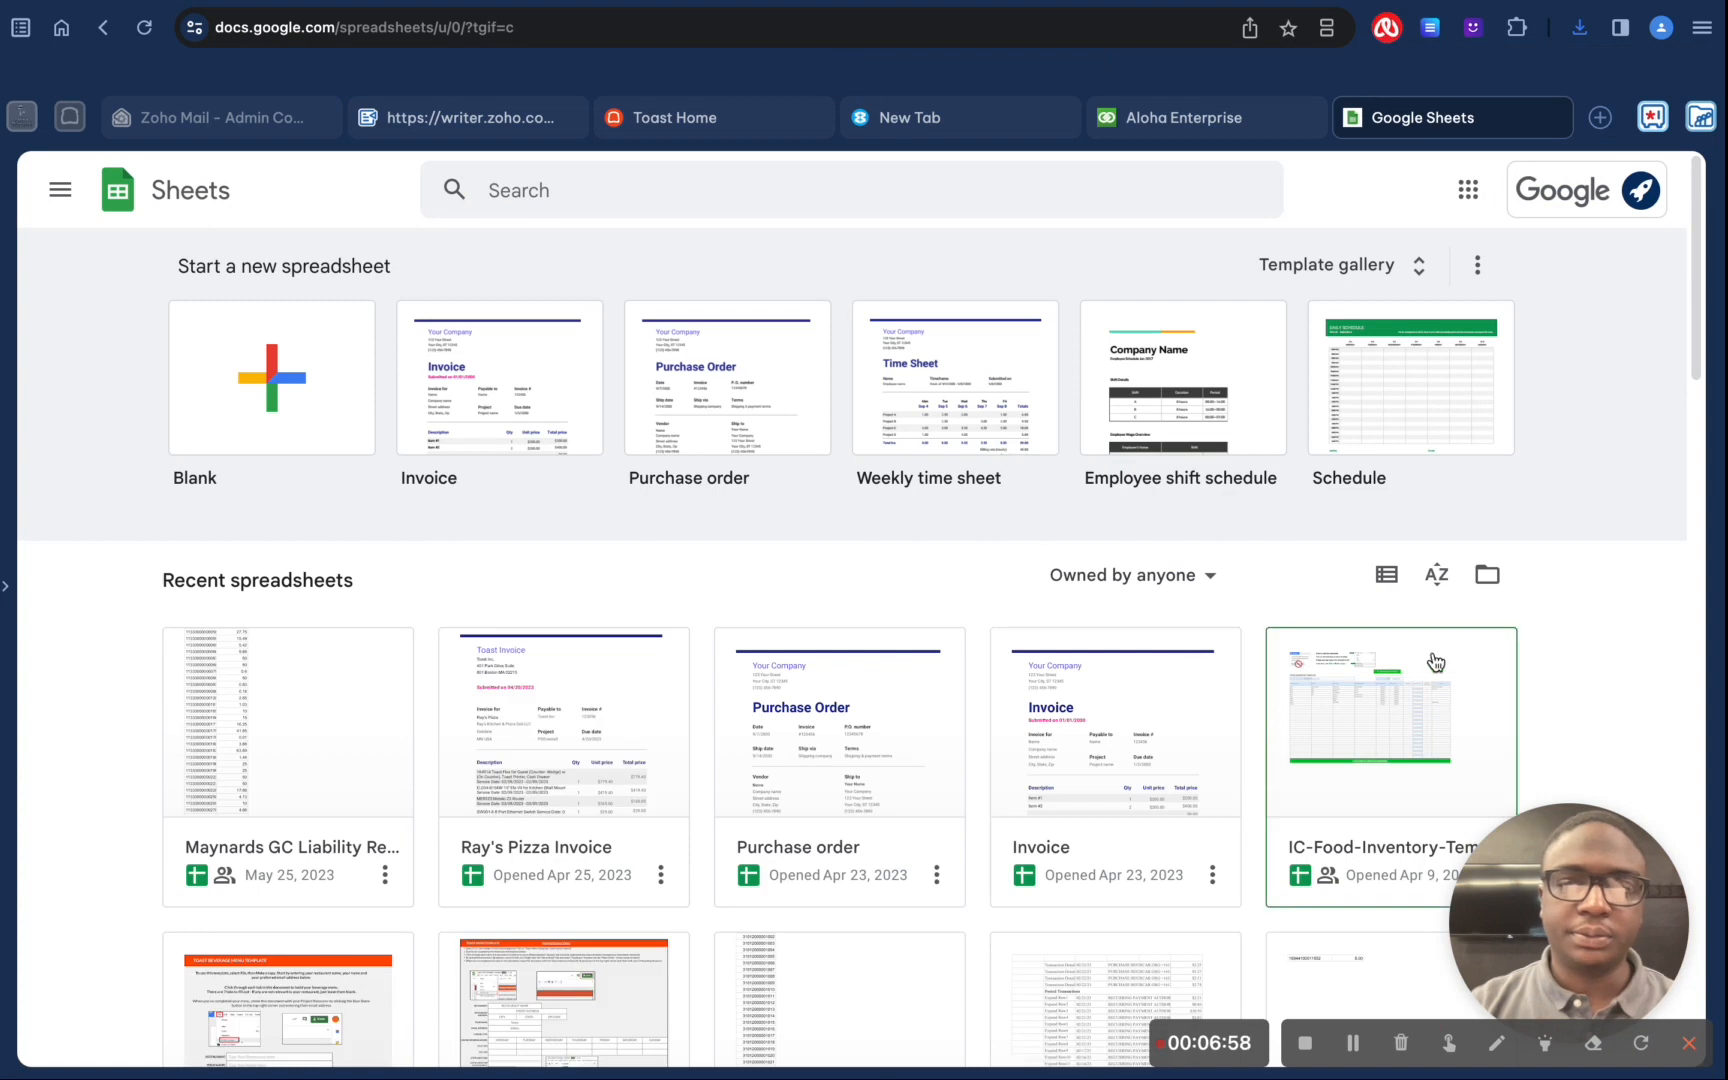
# Step: Upload myReport (5).csv from the Downloads folder and open it as a spreadsheet
pyautogui.click(1488, 576)
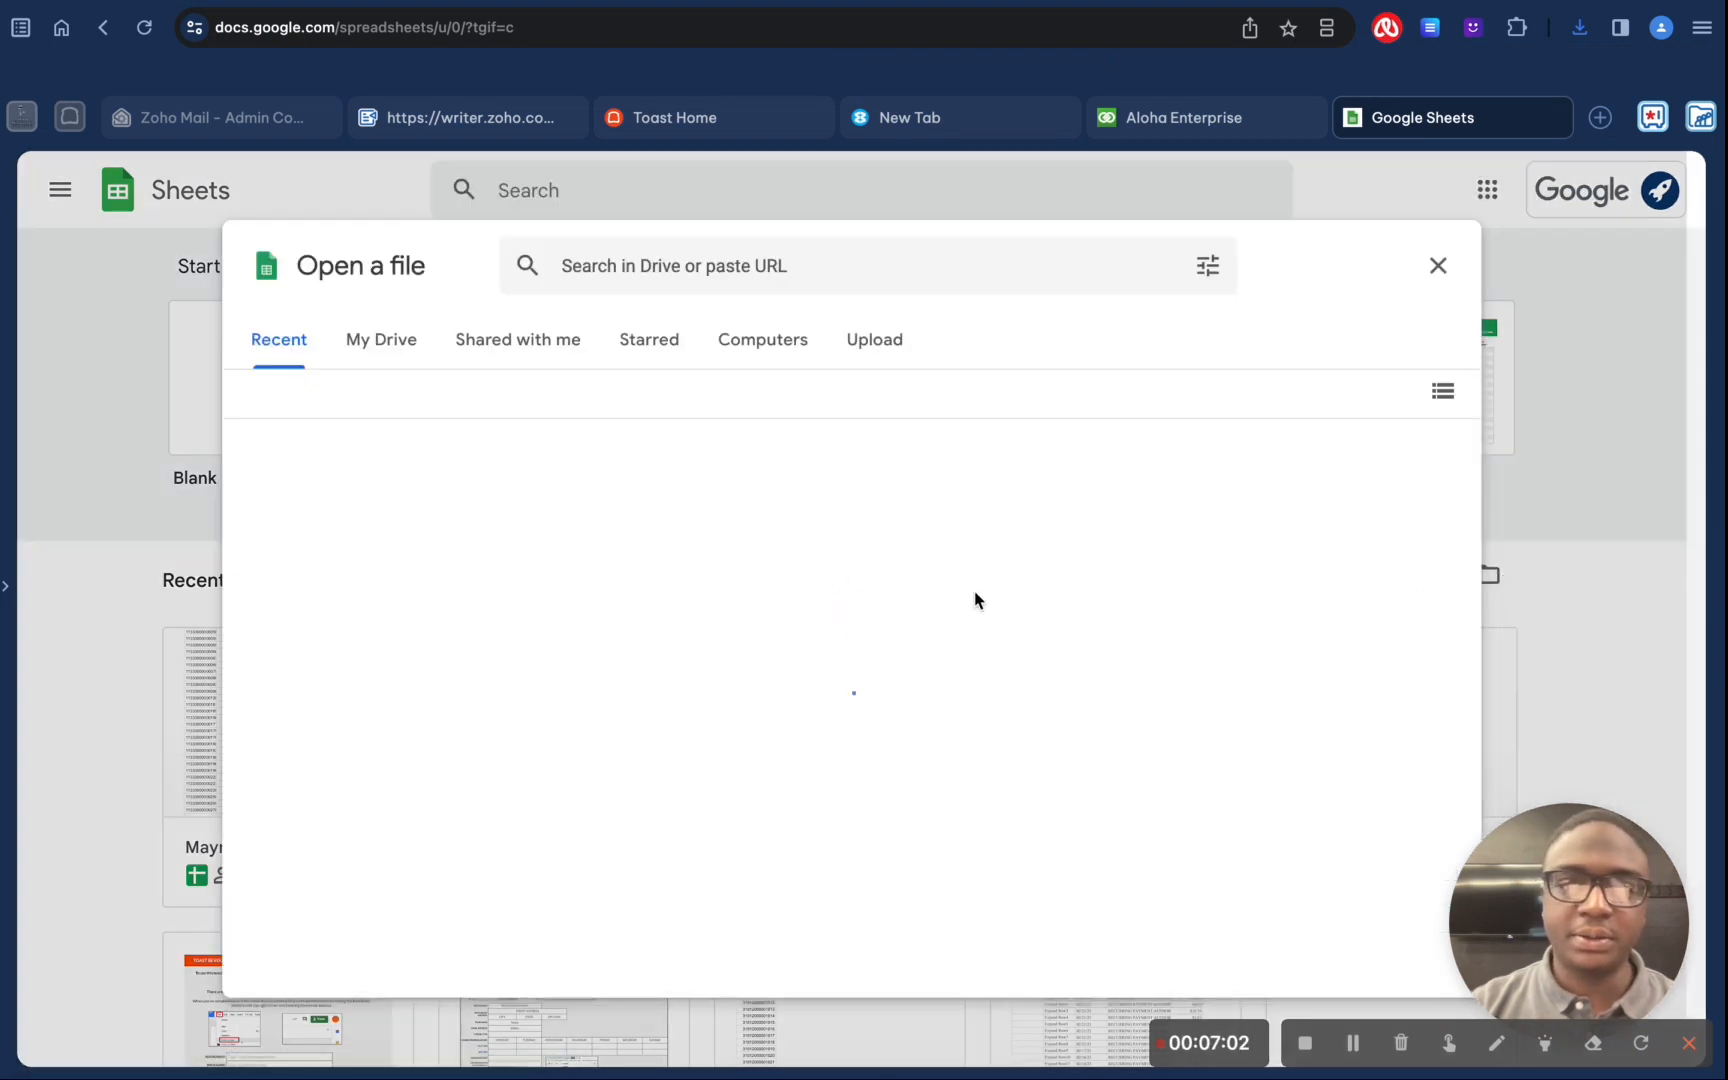
pyautogui.click(897, 342)
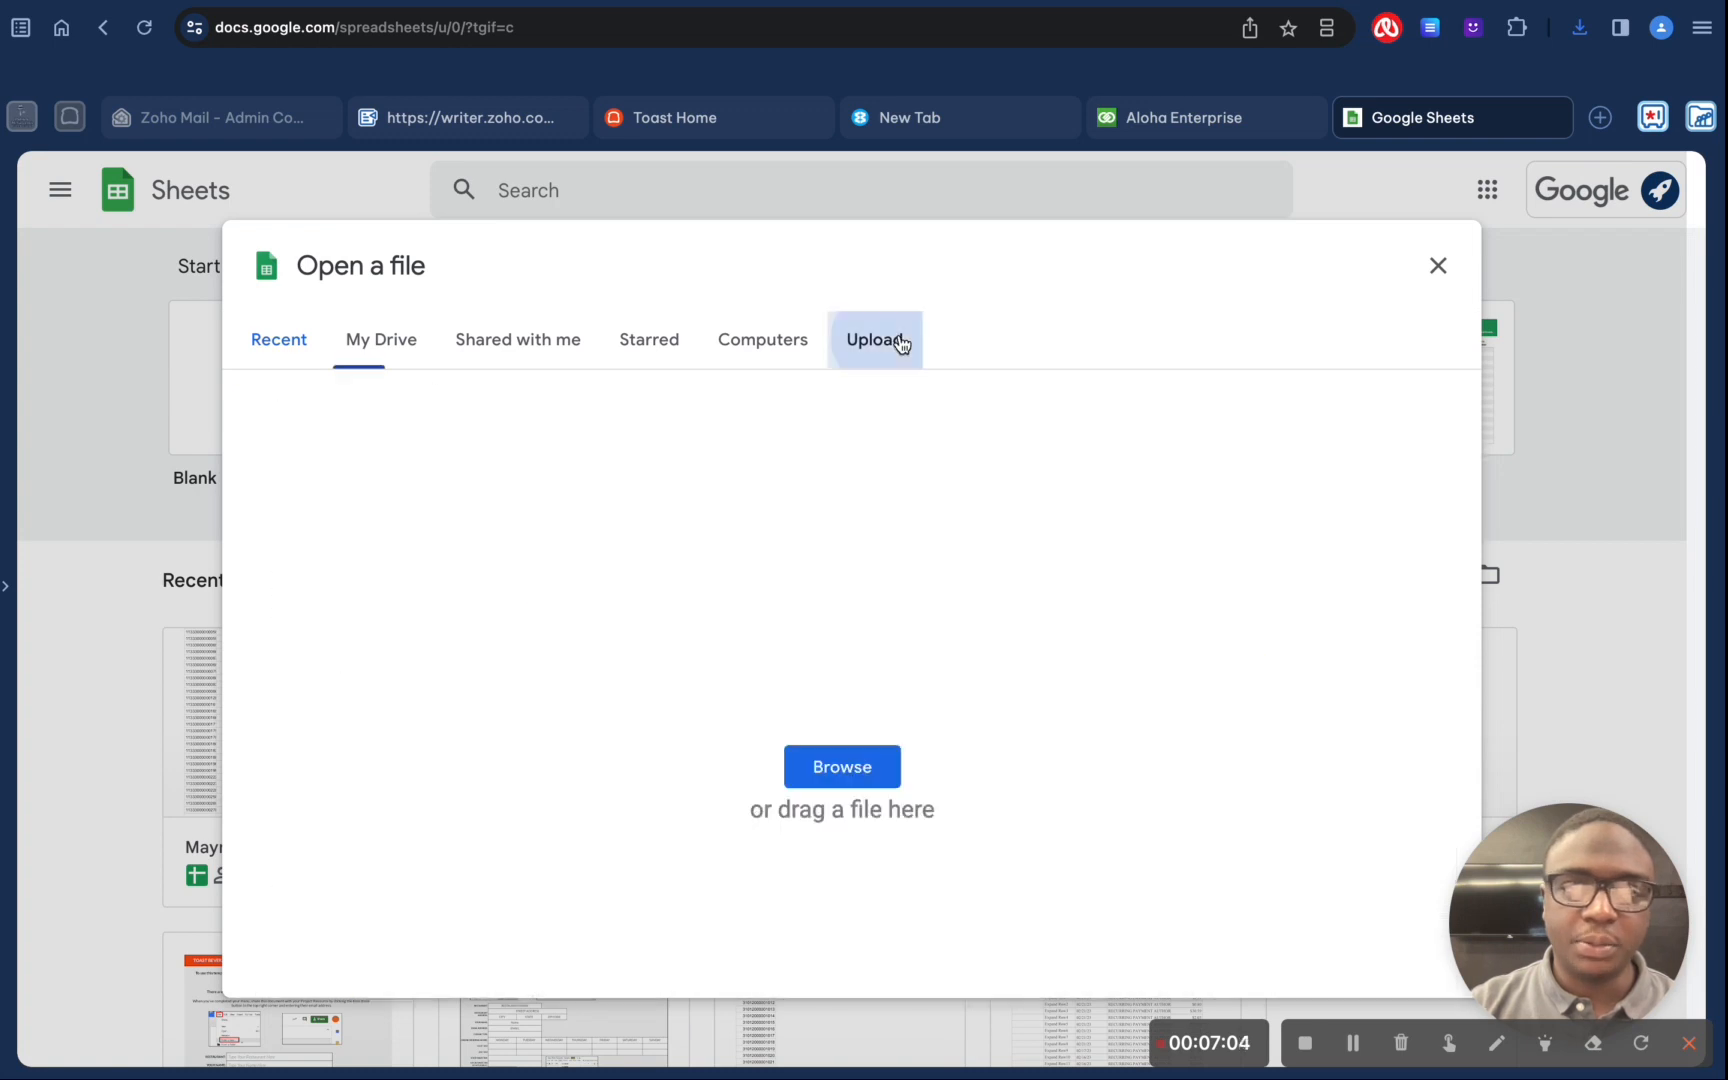
pyautogui.click(871, 766)
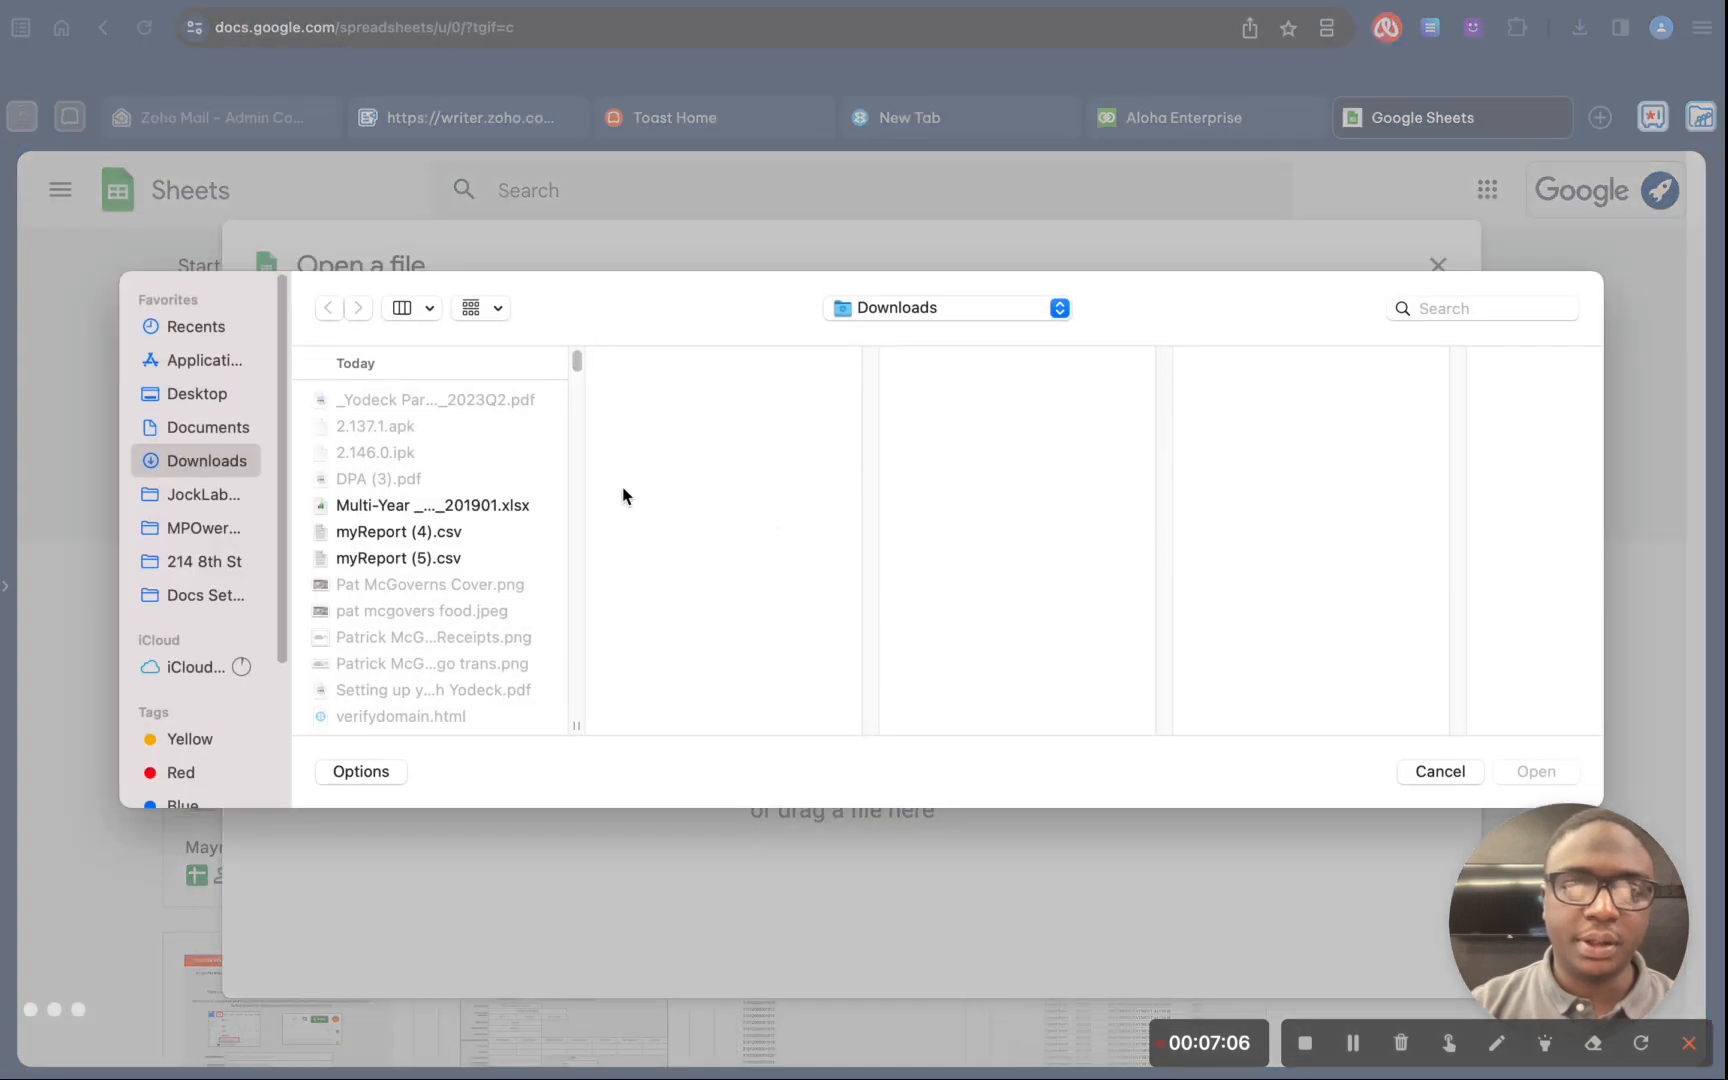
pyautogui.click(449, 535)
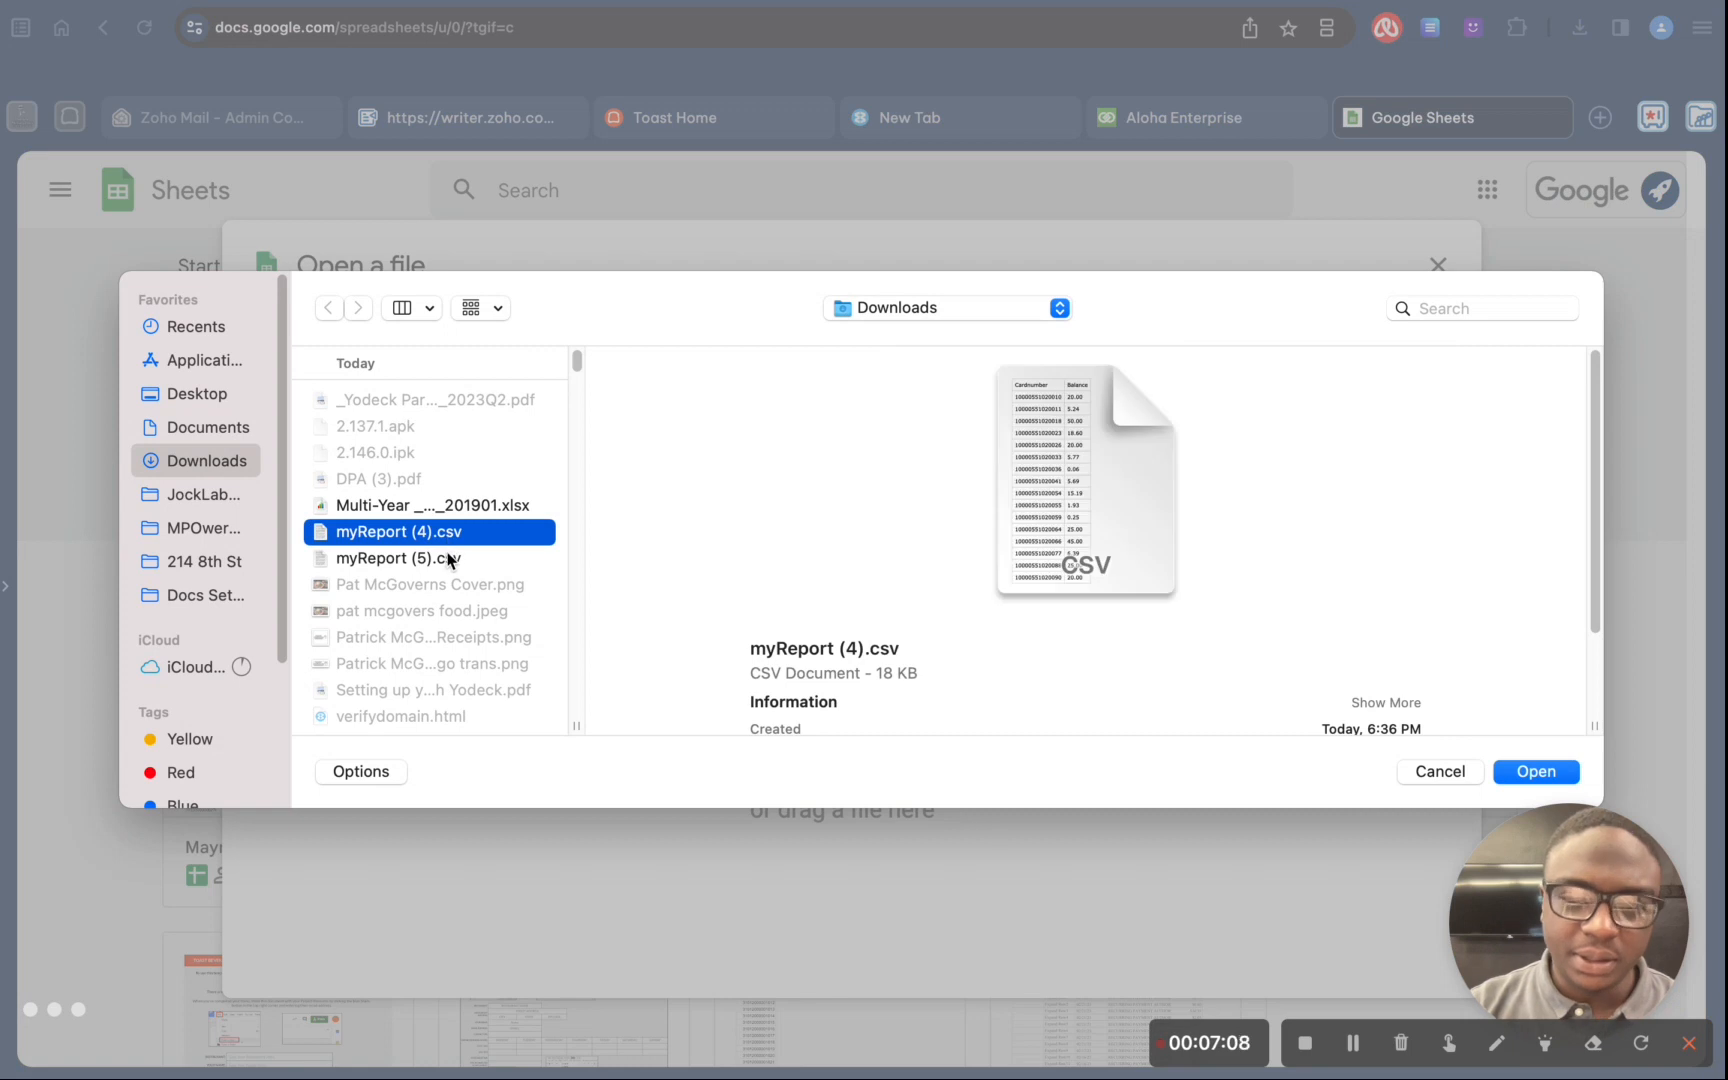
pyautogui.click(449, 560)
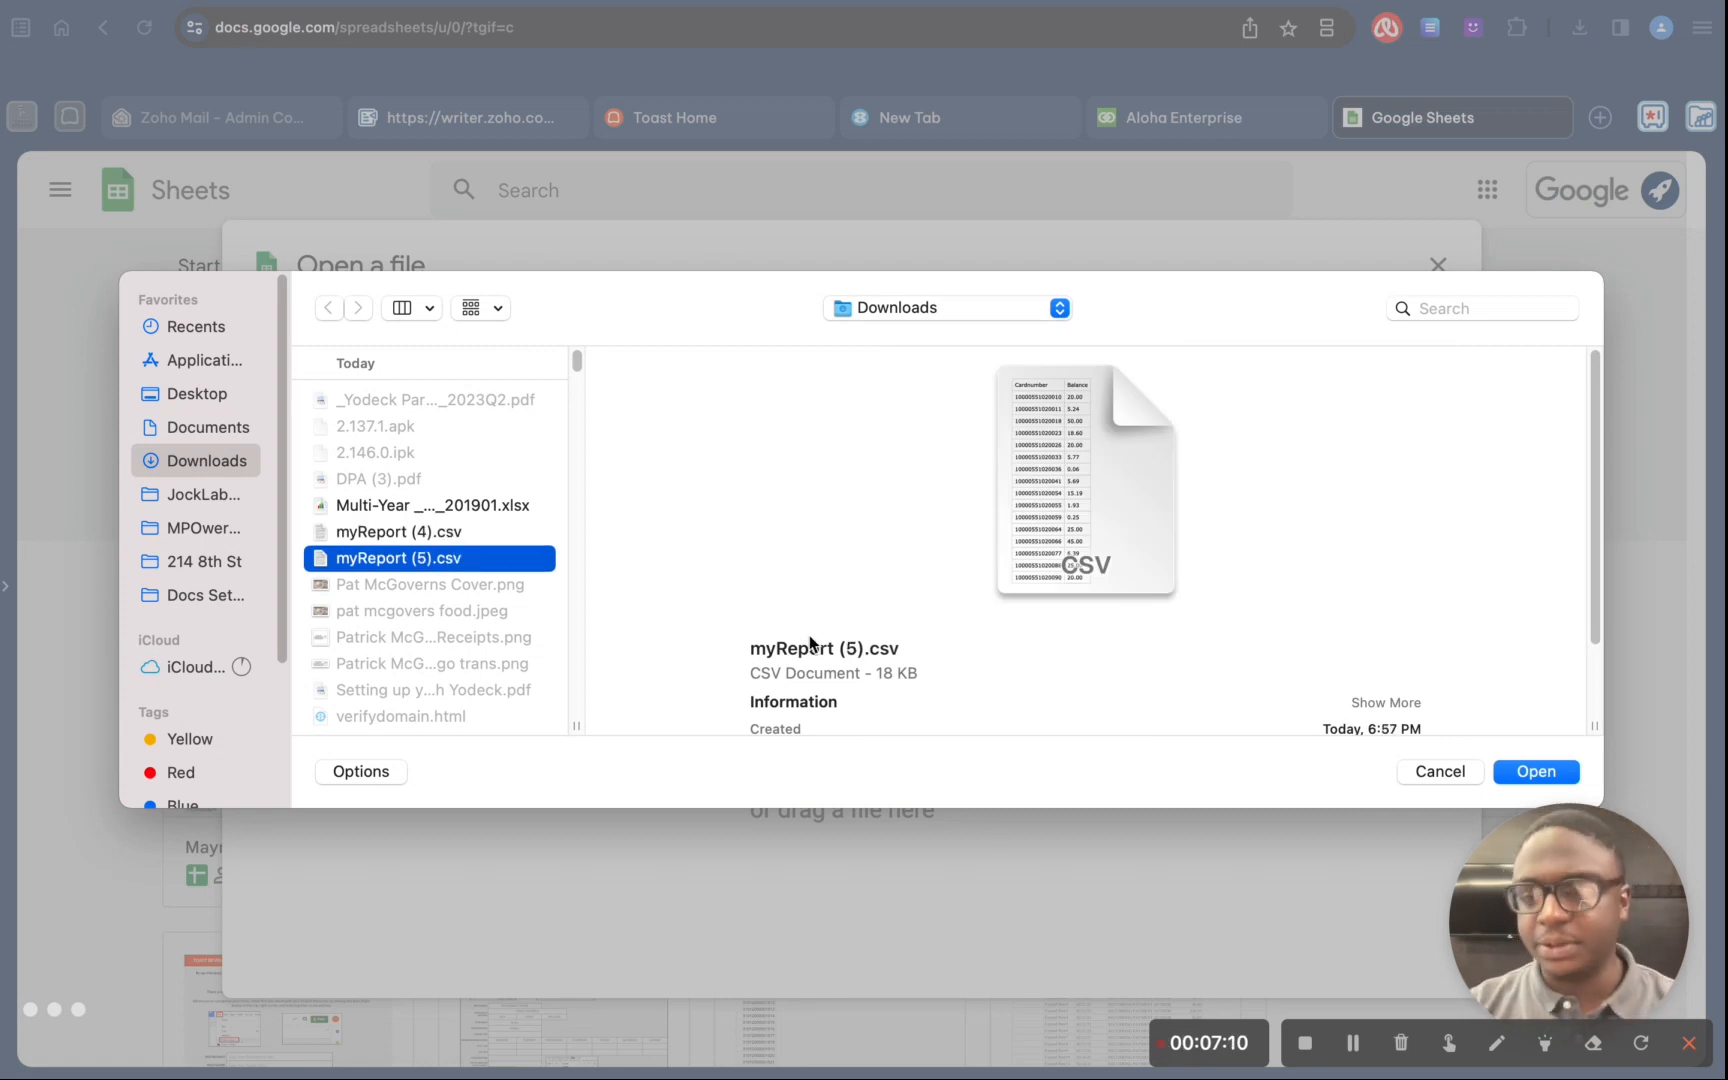
pyautogui.click(1534, 770)
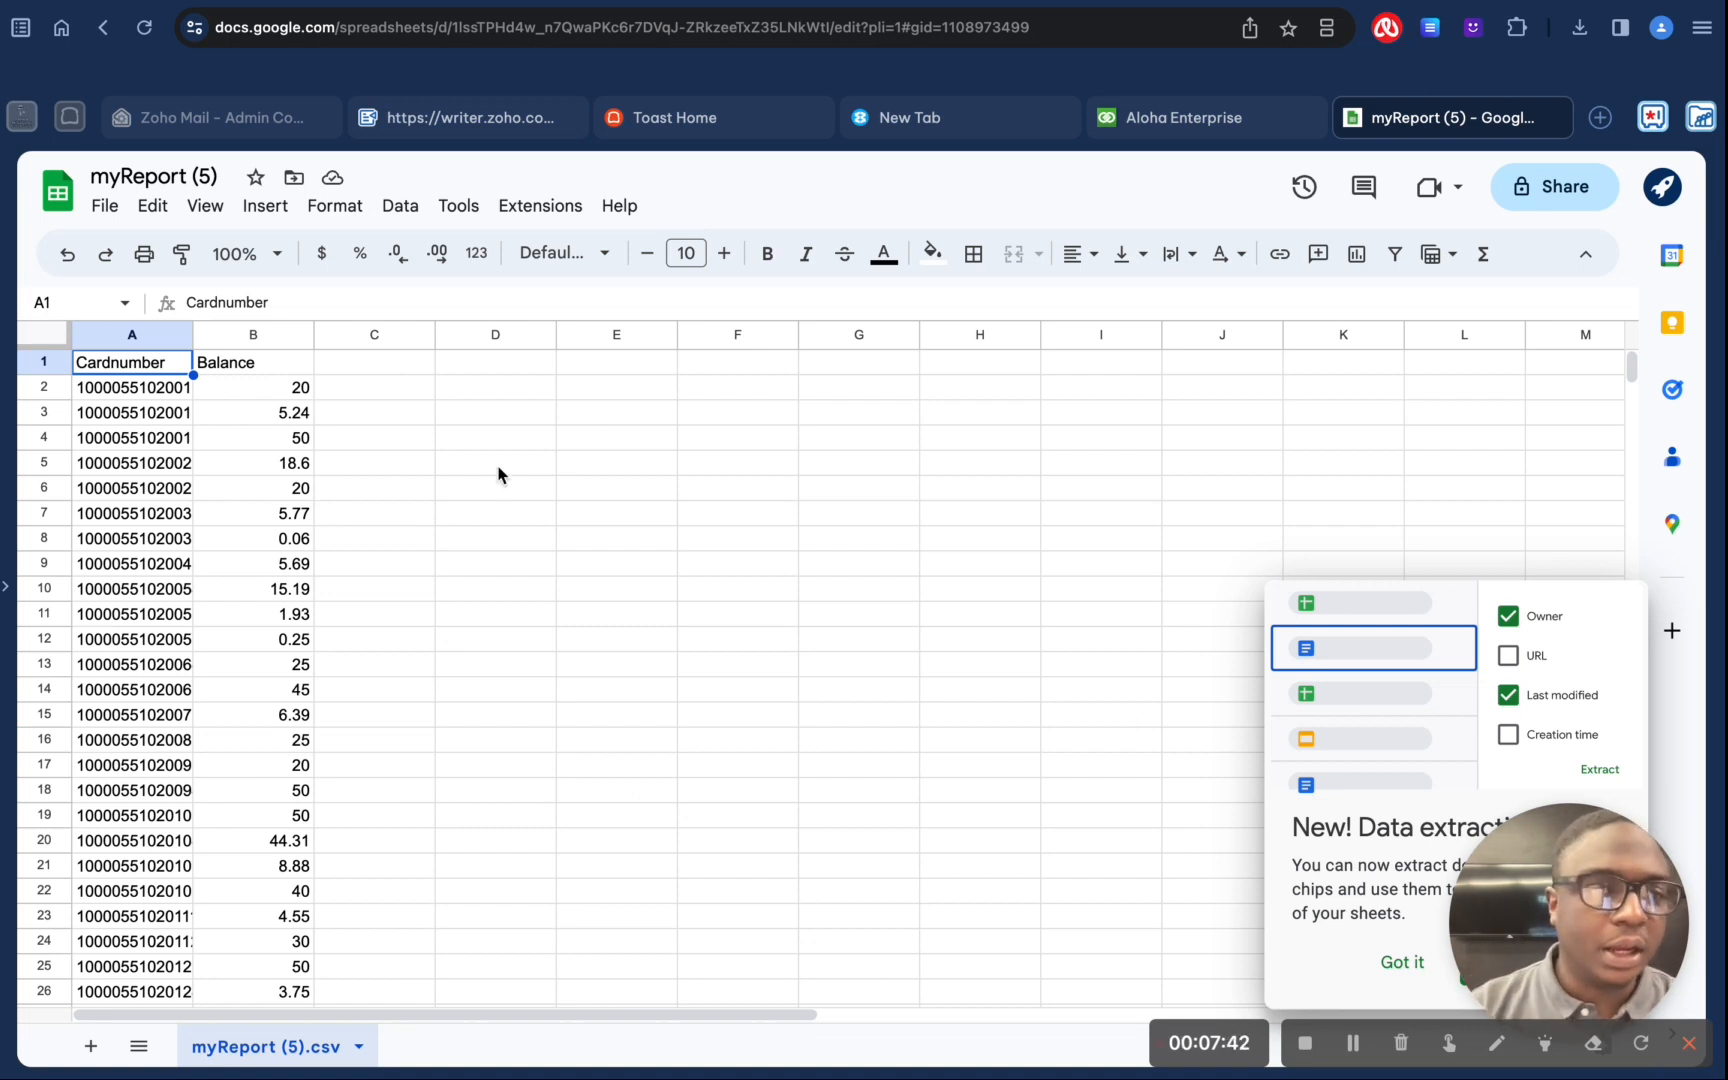
# Step: Delete the header row containing Cardnumber and Balance from the sheet
pyautogui.click(240, 464)
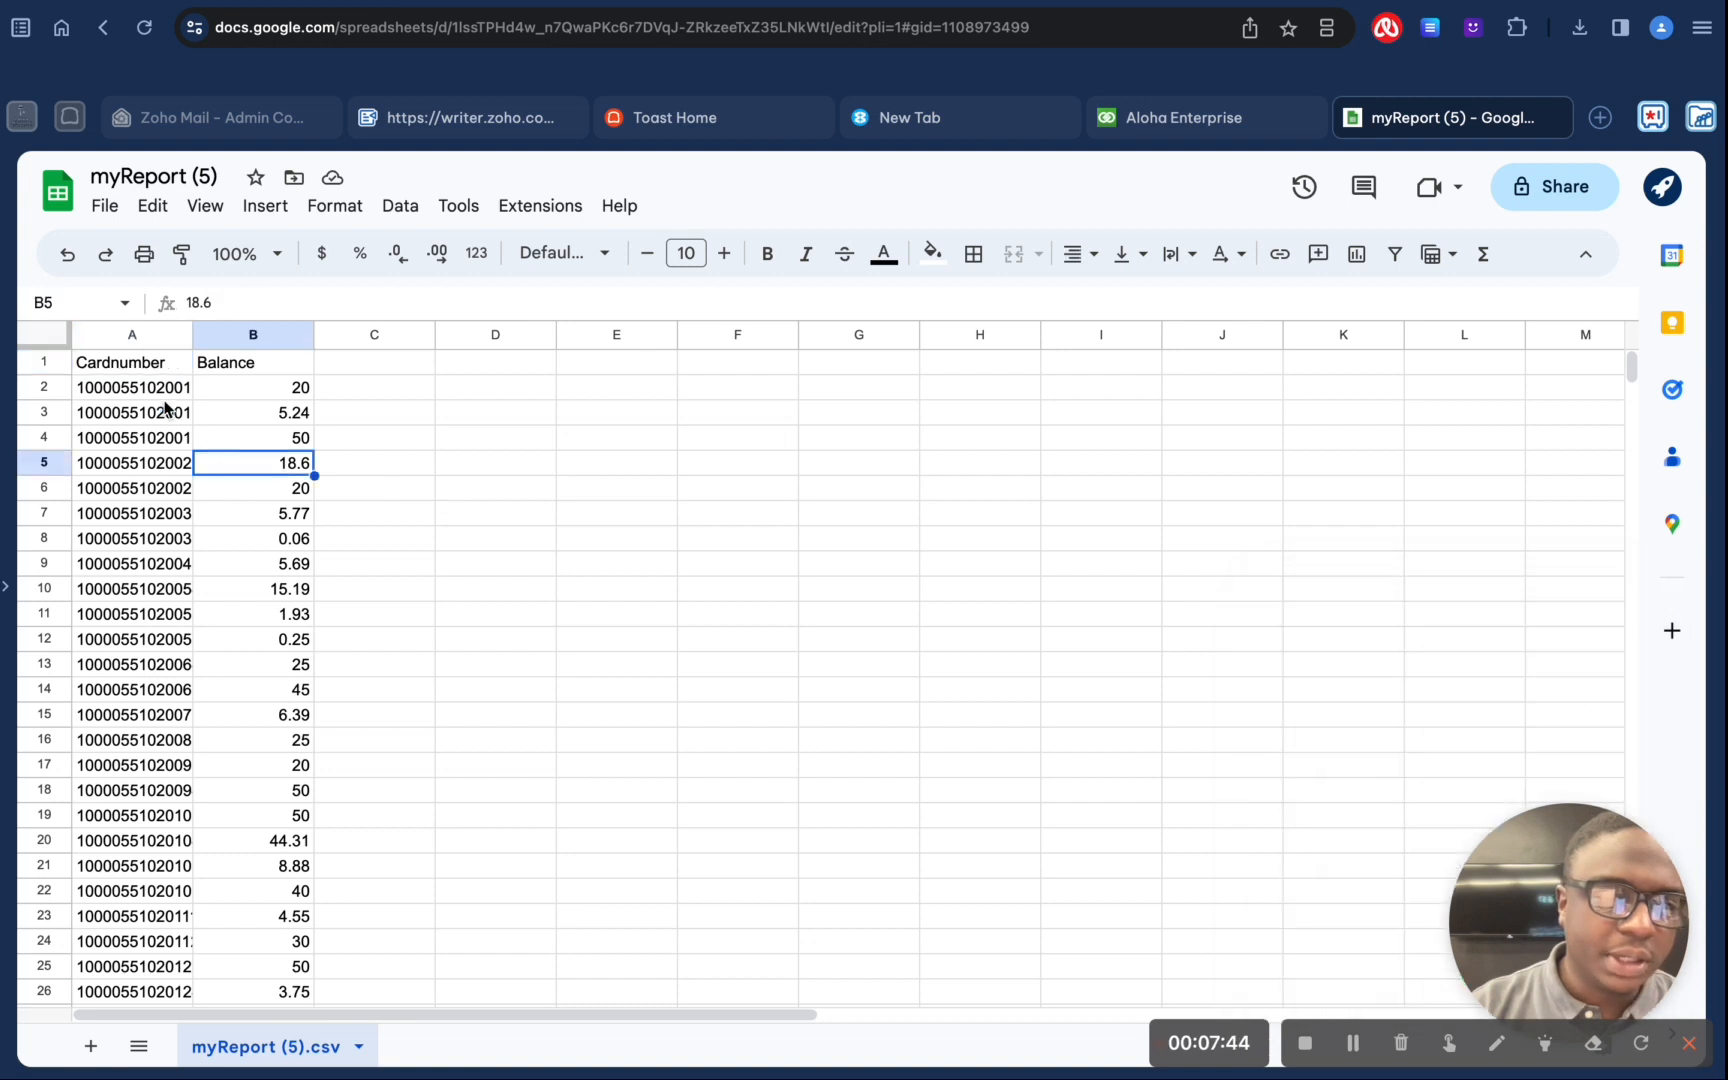
pyautogui.click(48, 358)
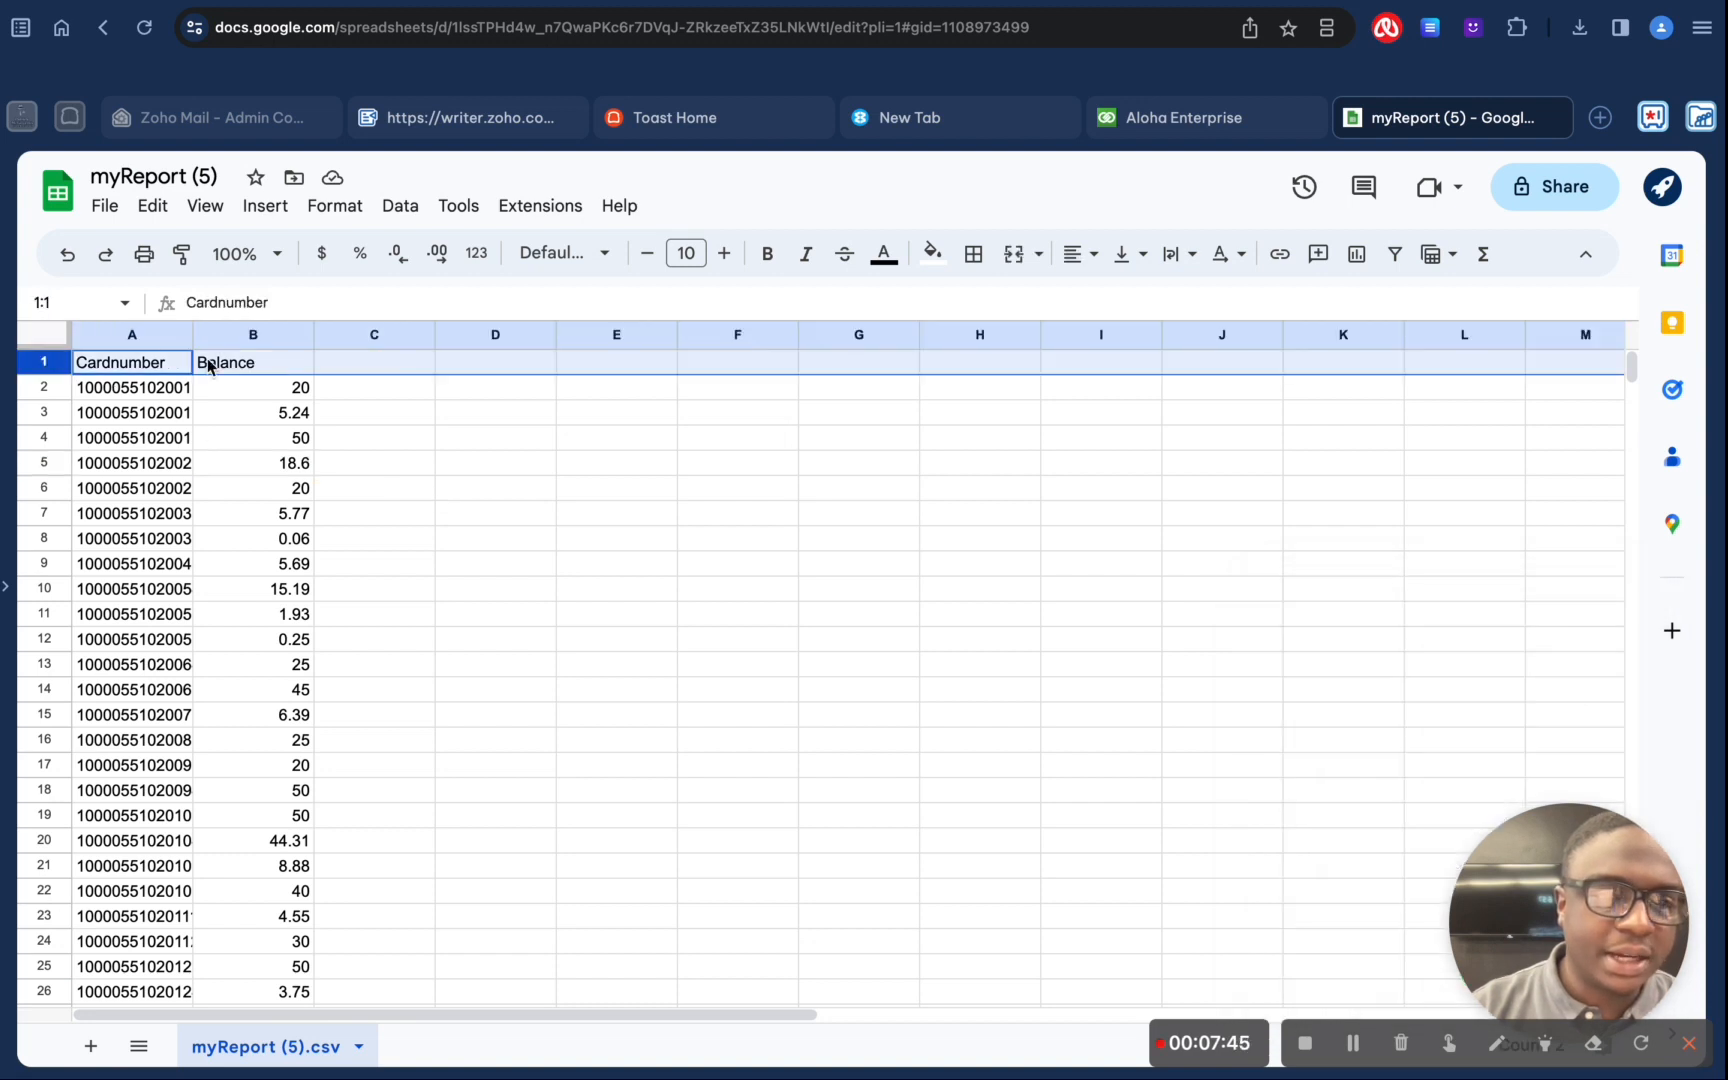
pyautogui.rightClick(46, 363)
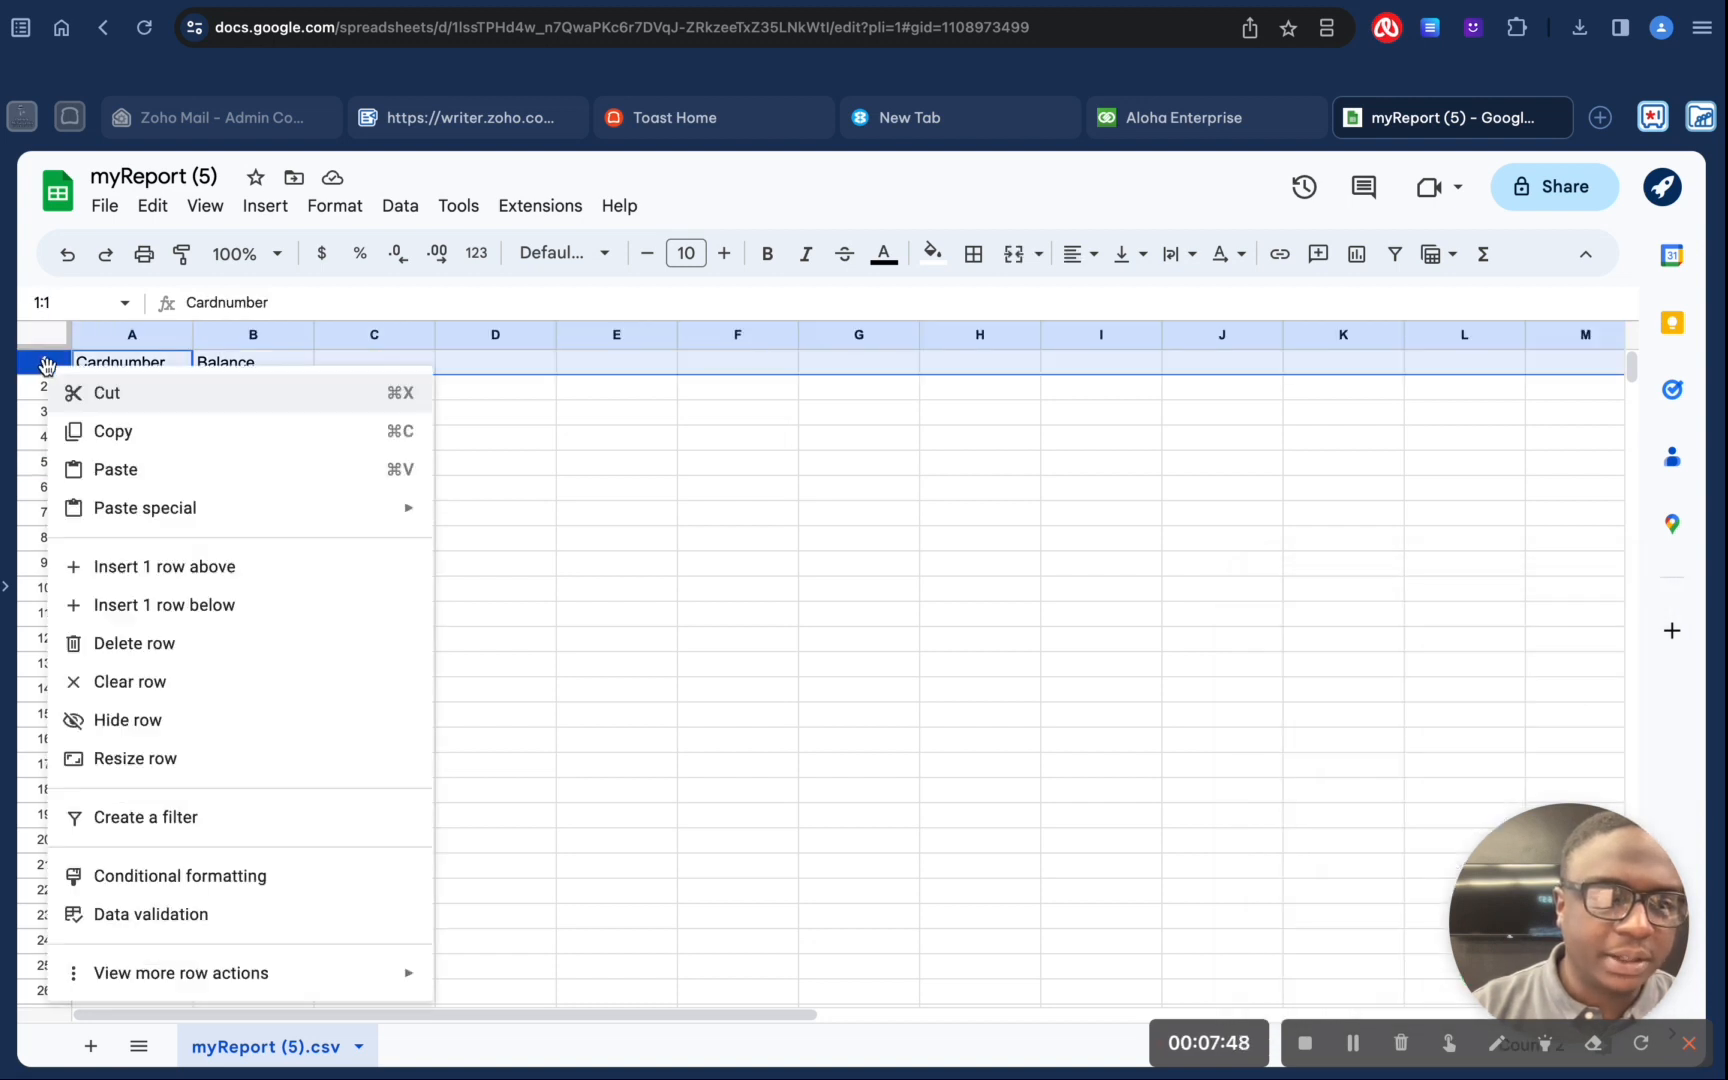
pyautogui.click(46, 359)
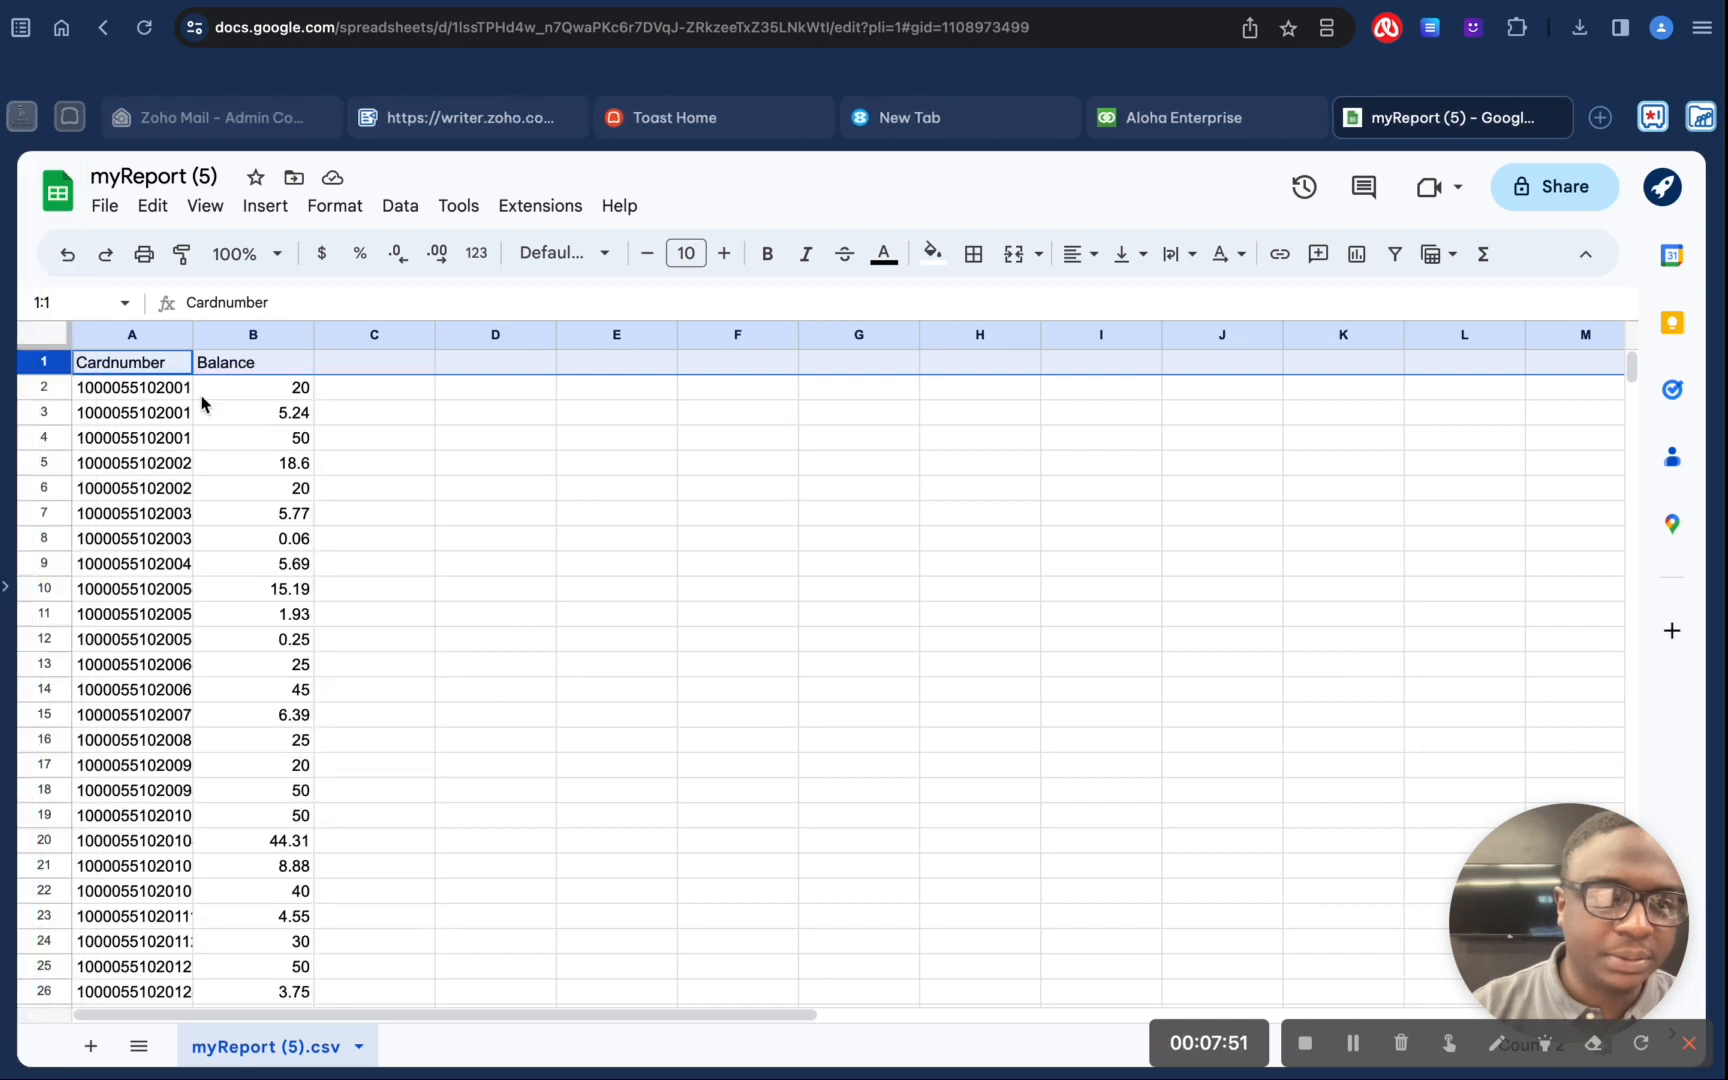
pyautogui.rightClick(40, 362)
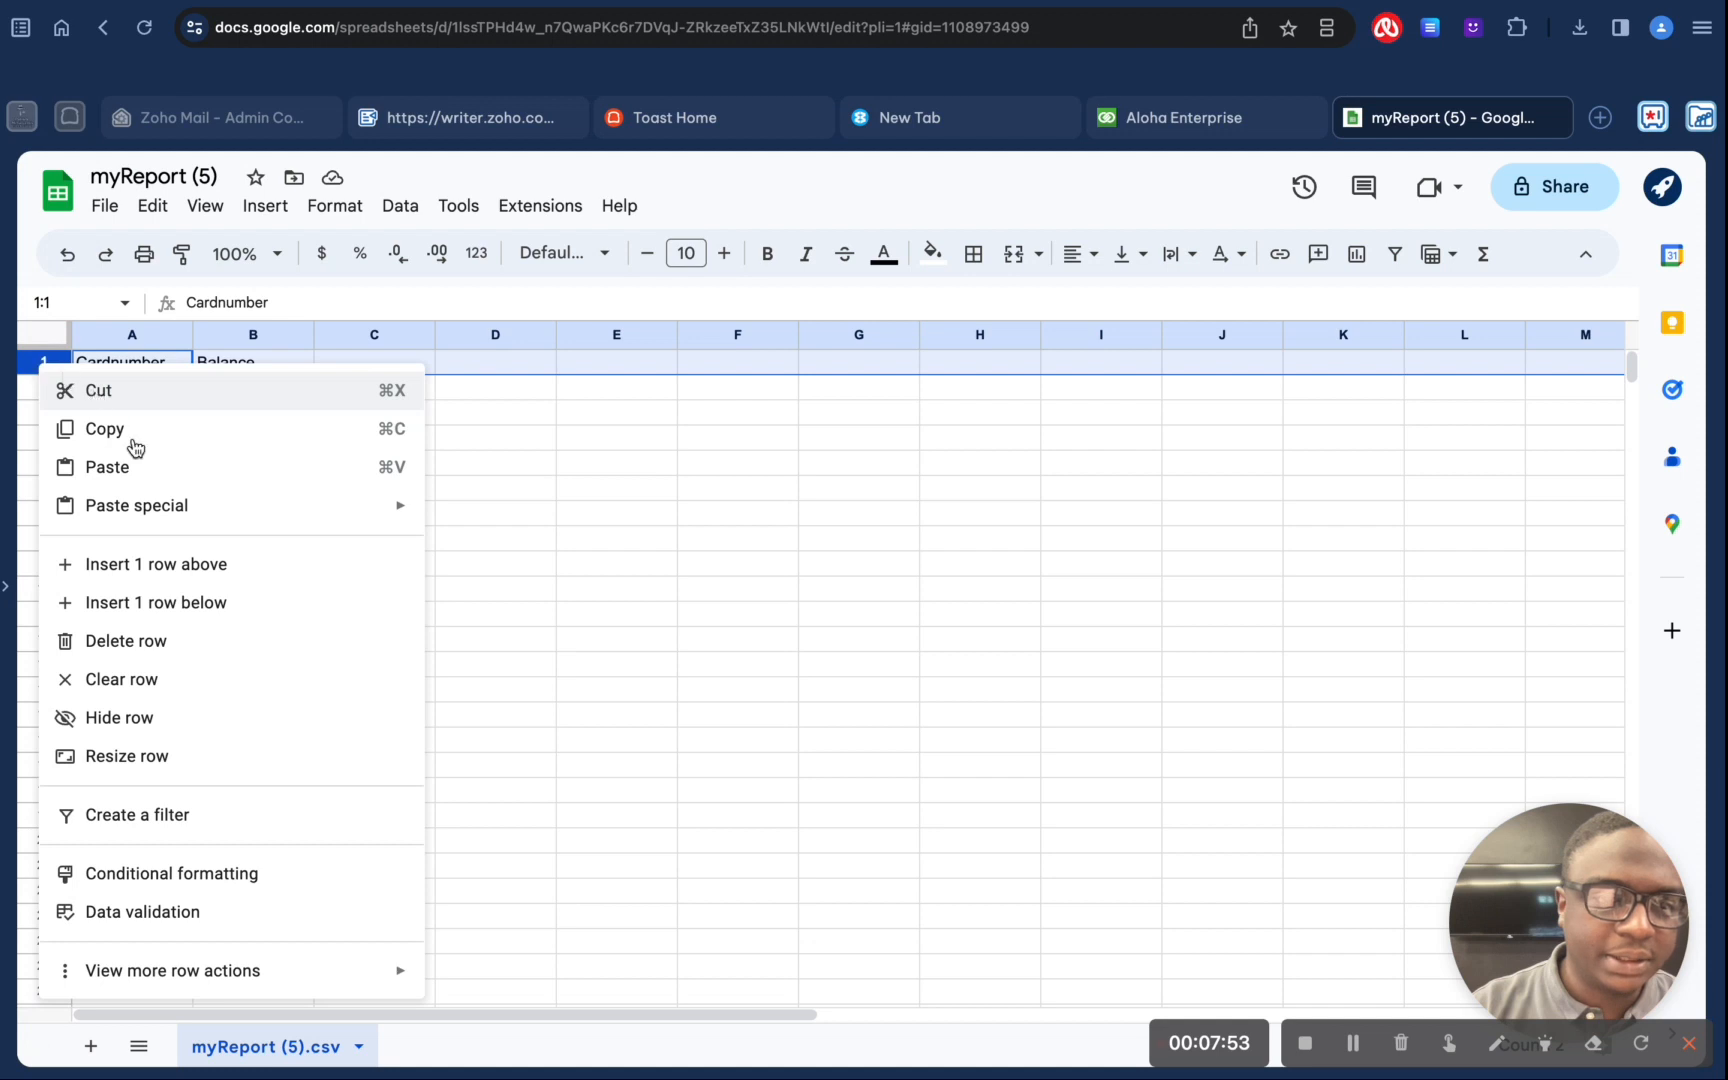
pyautogui.click(186, 651)
pyautogui.click(272, 413)
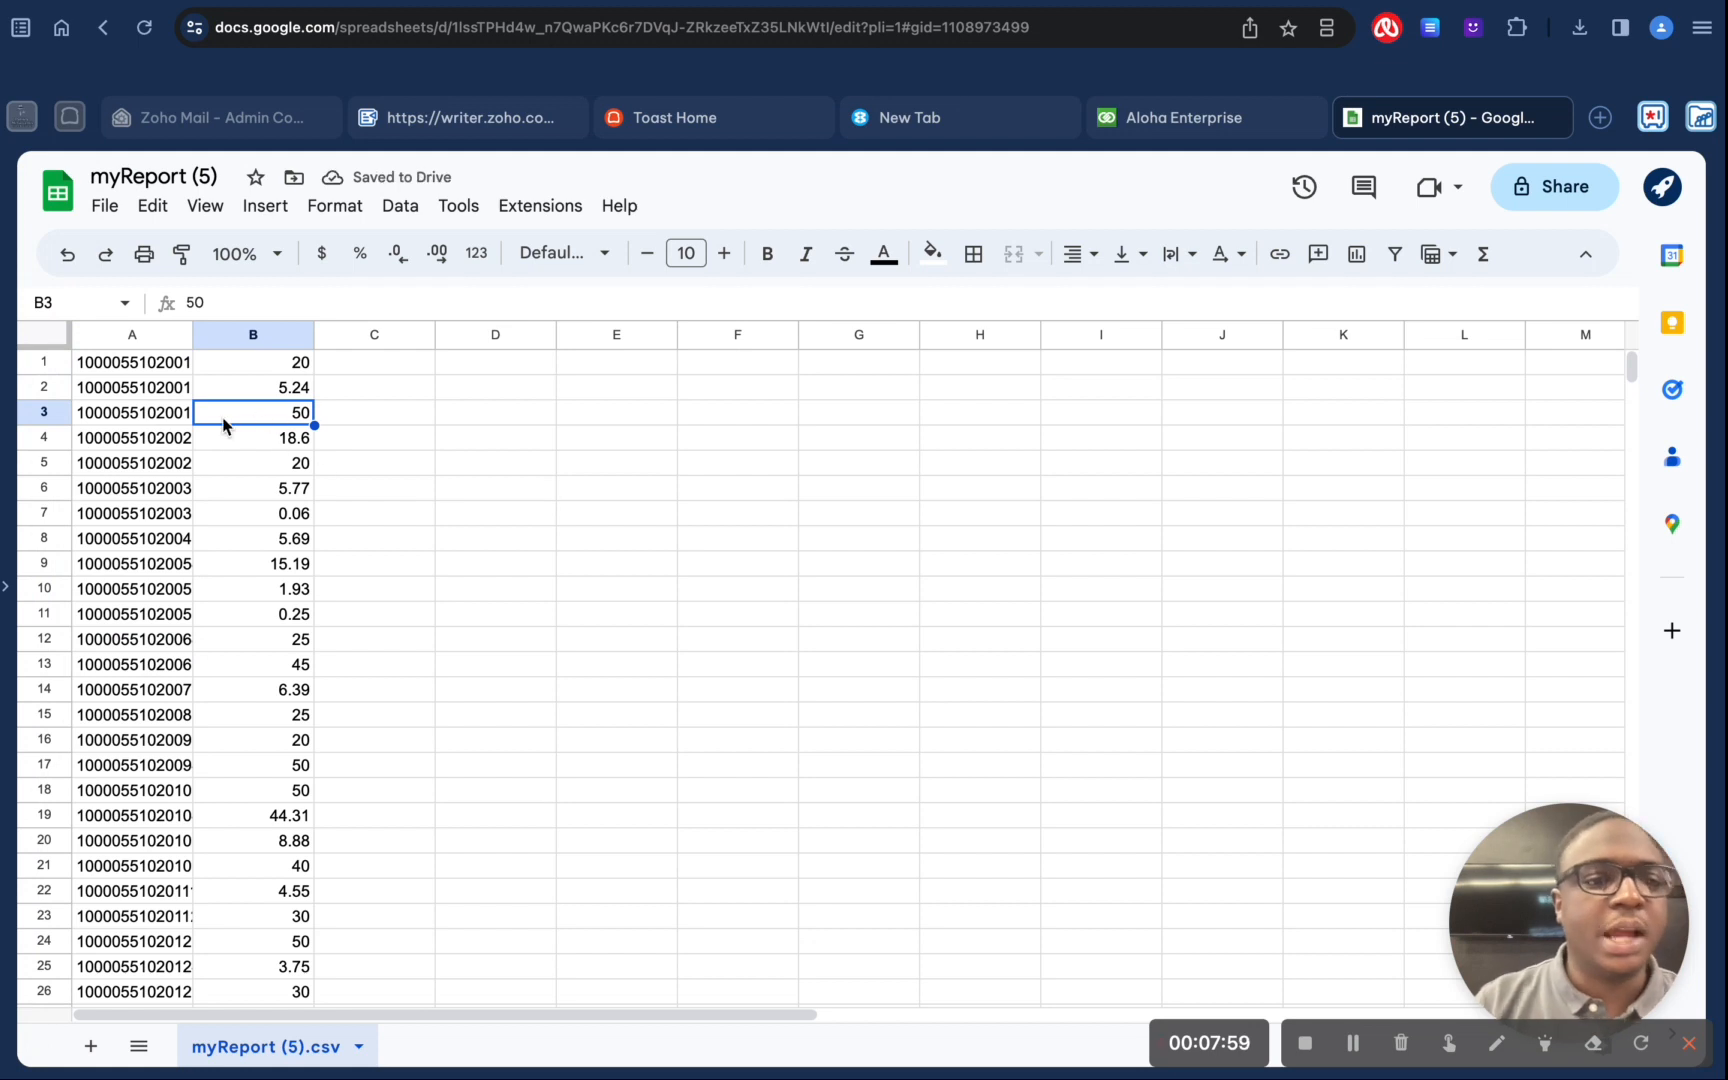
# Step: Try the Number format on the balances in column B and undo it
pyautogui.click(142, 362)
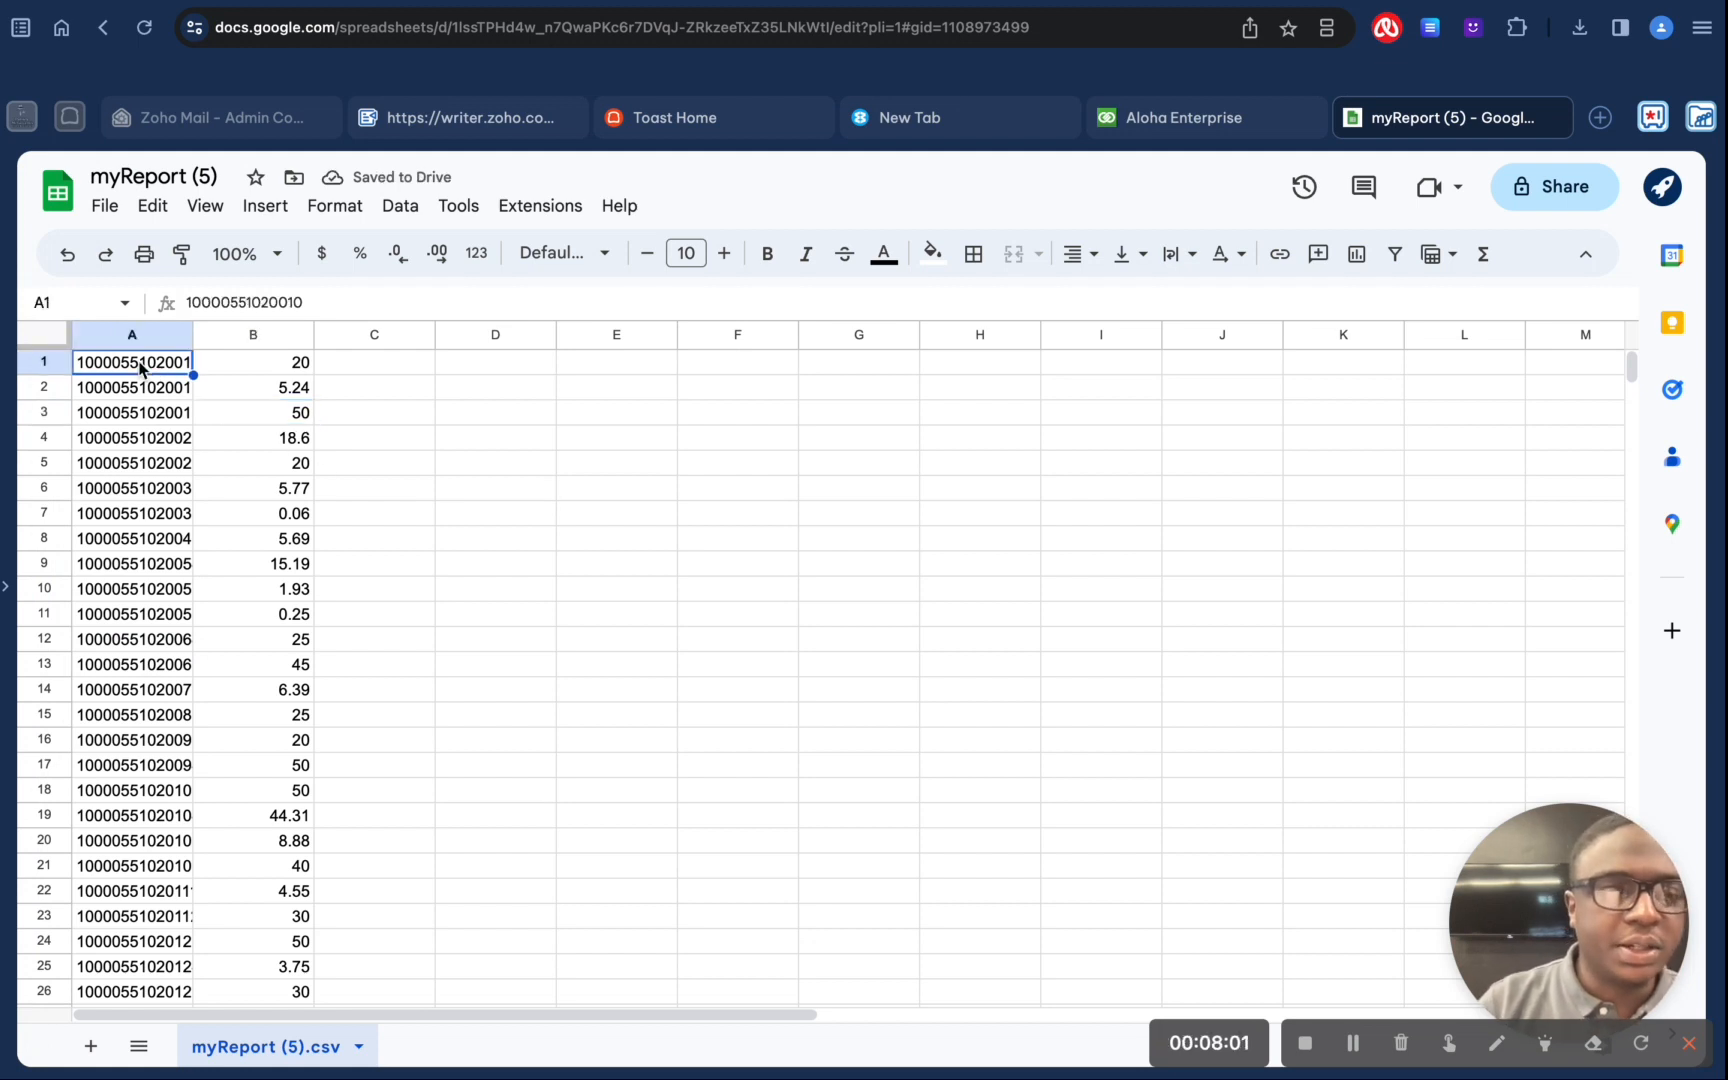
pyautogui.click(285, 366)
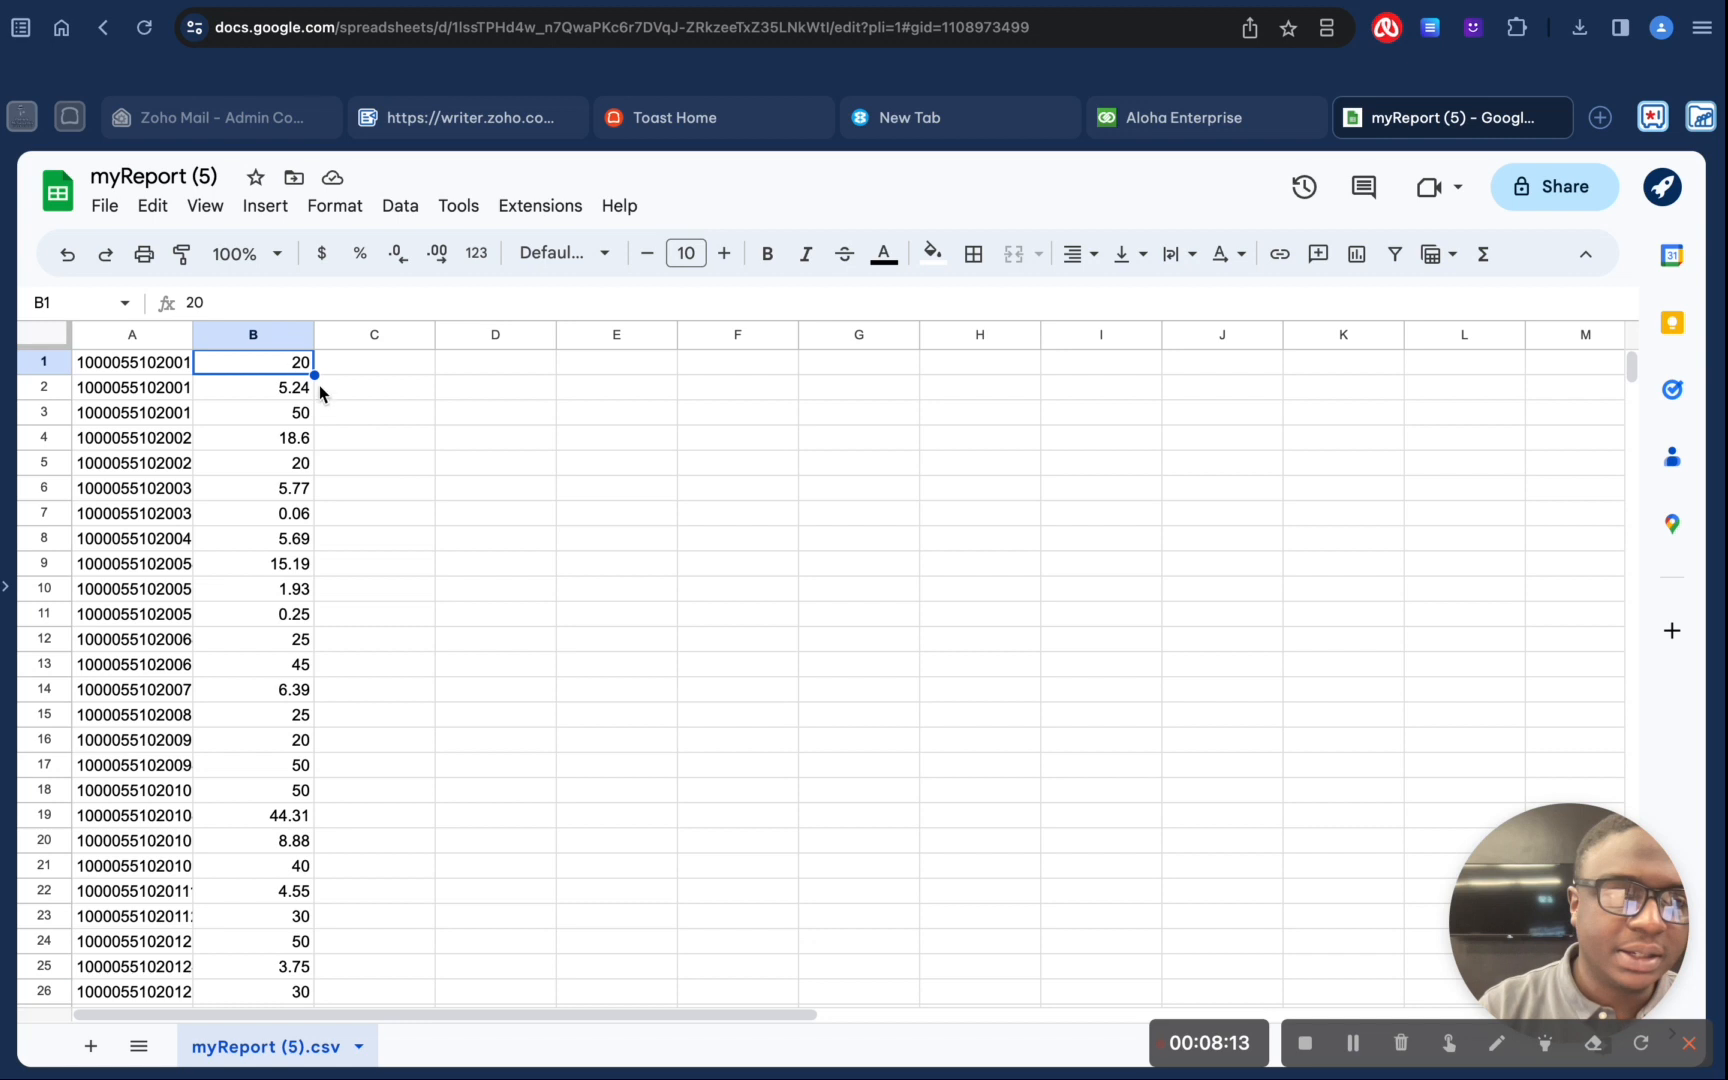
pyautogui.click(258, 336)
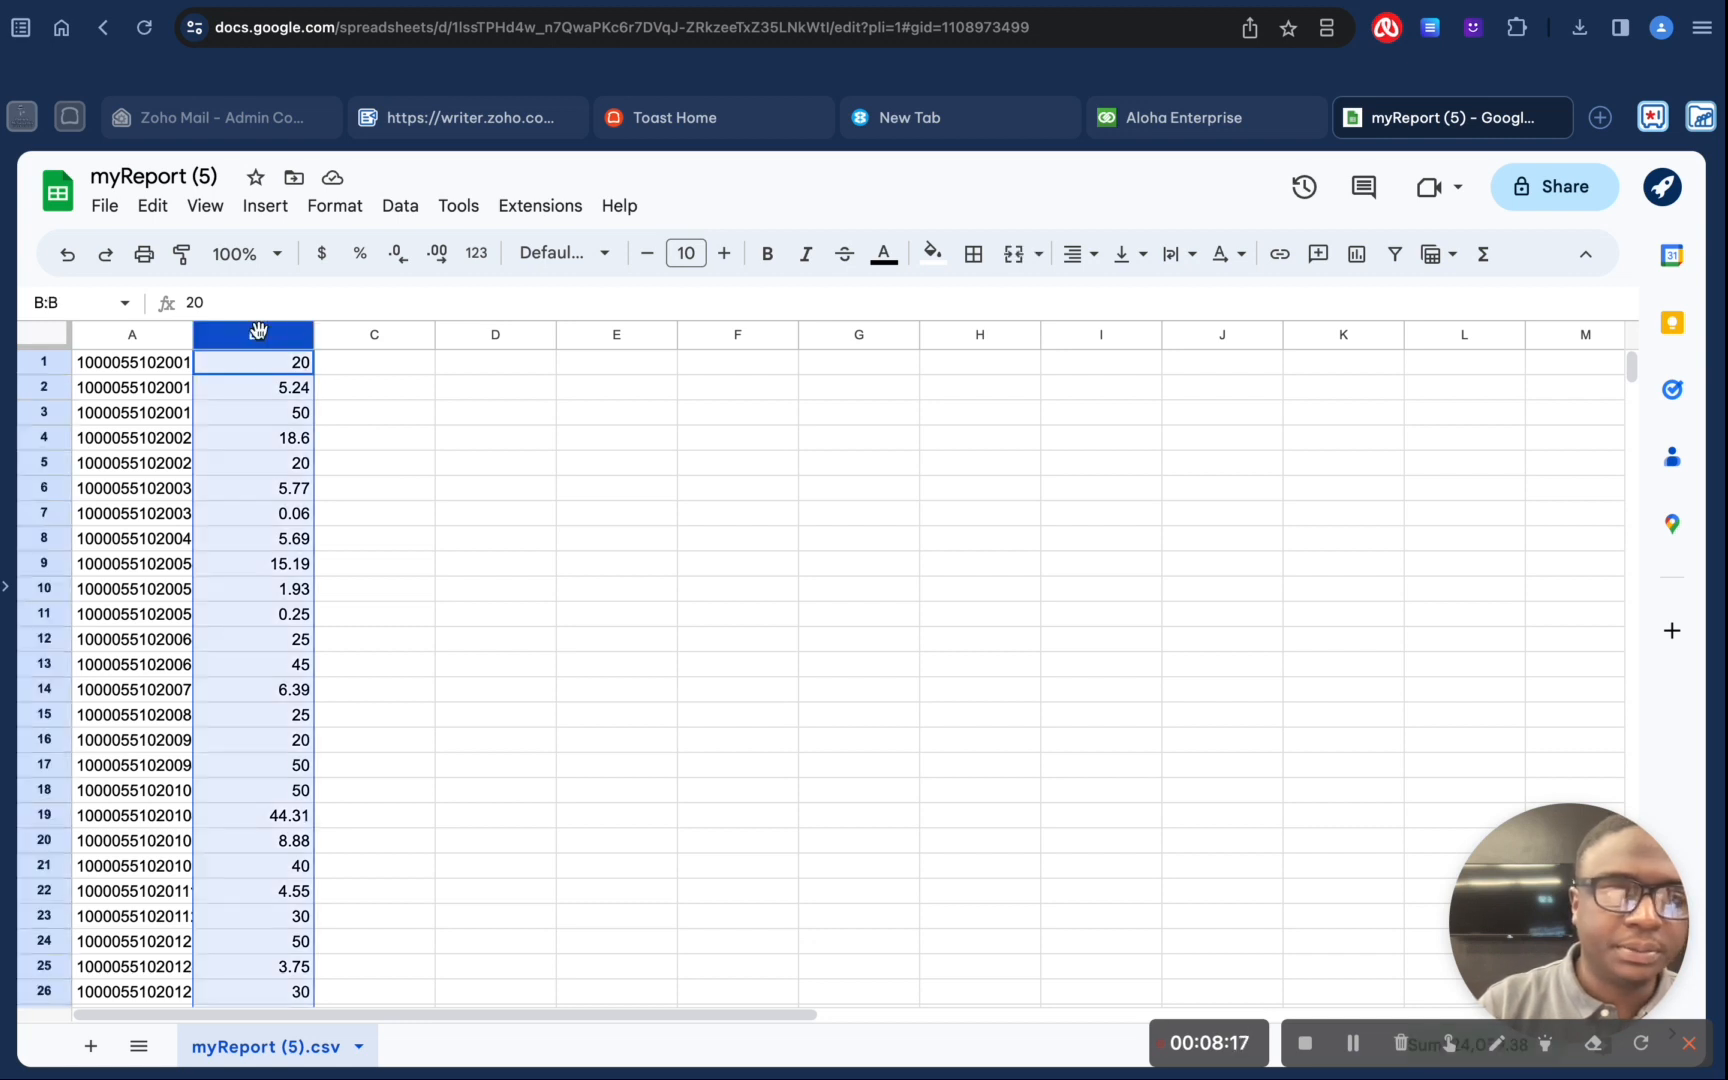
pyautogui.click(355, 386)
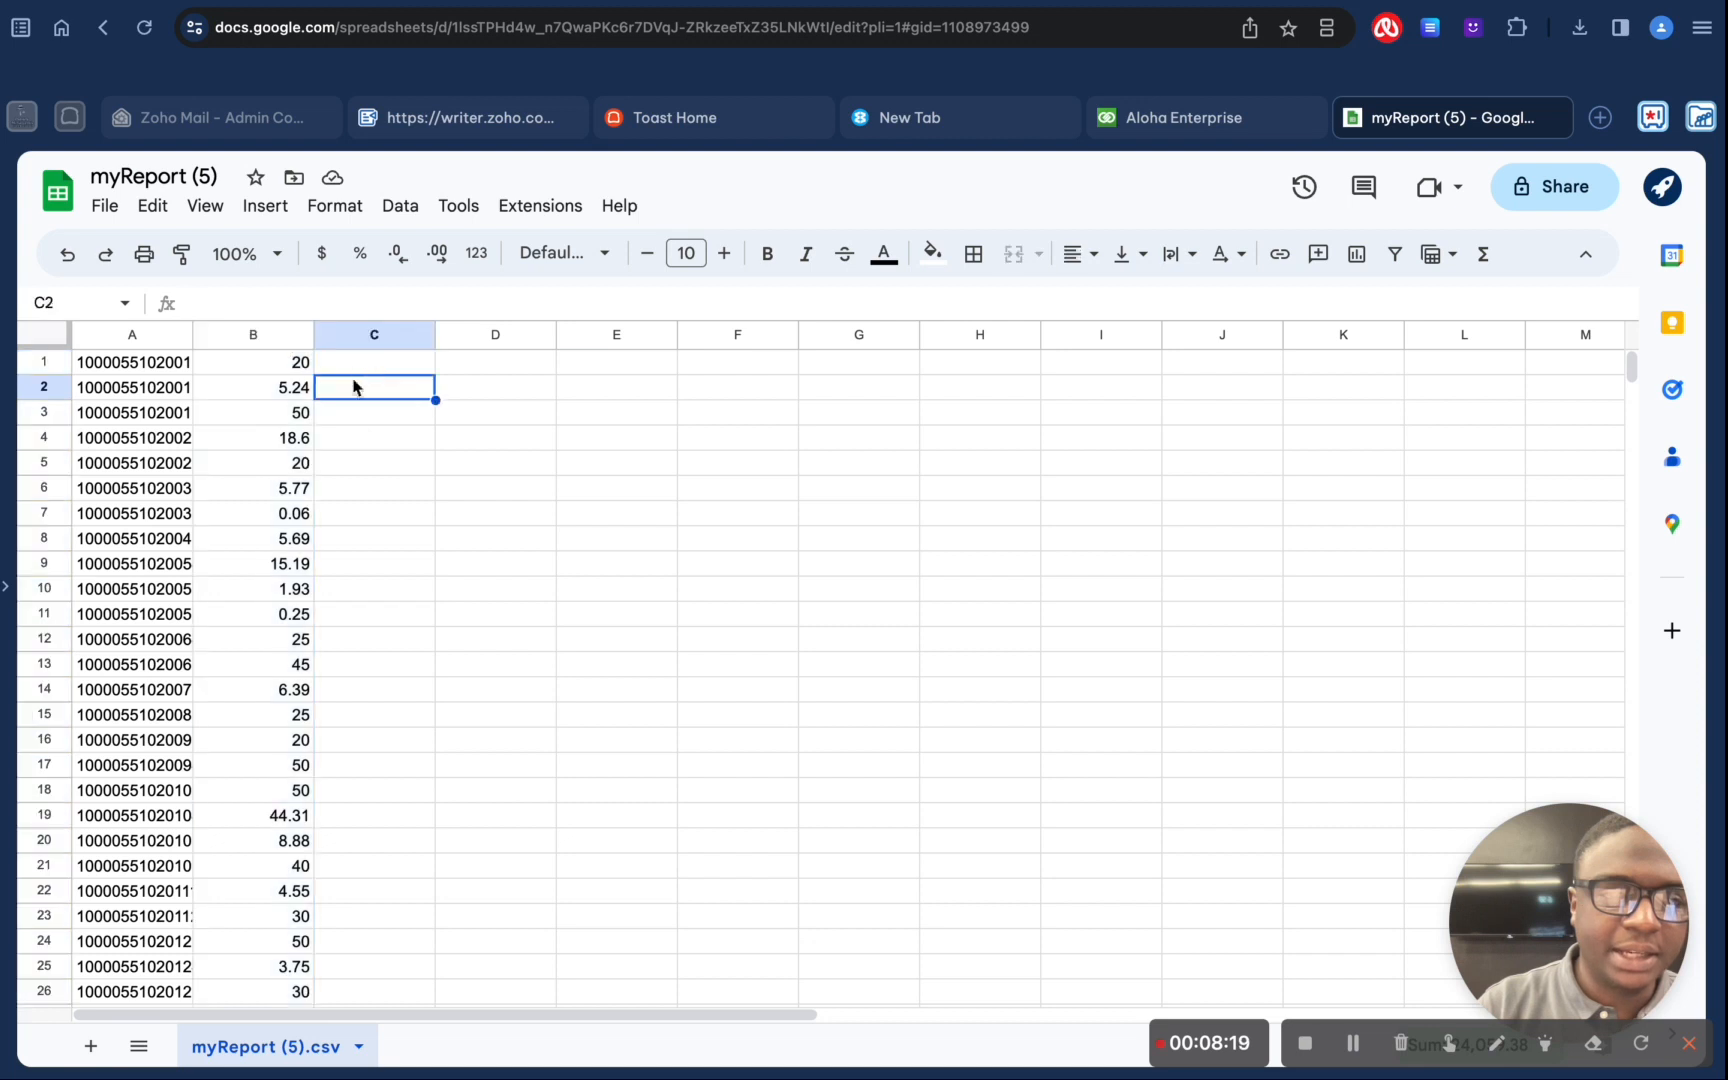
pyautogui.click(258, 334)
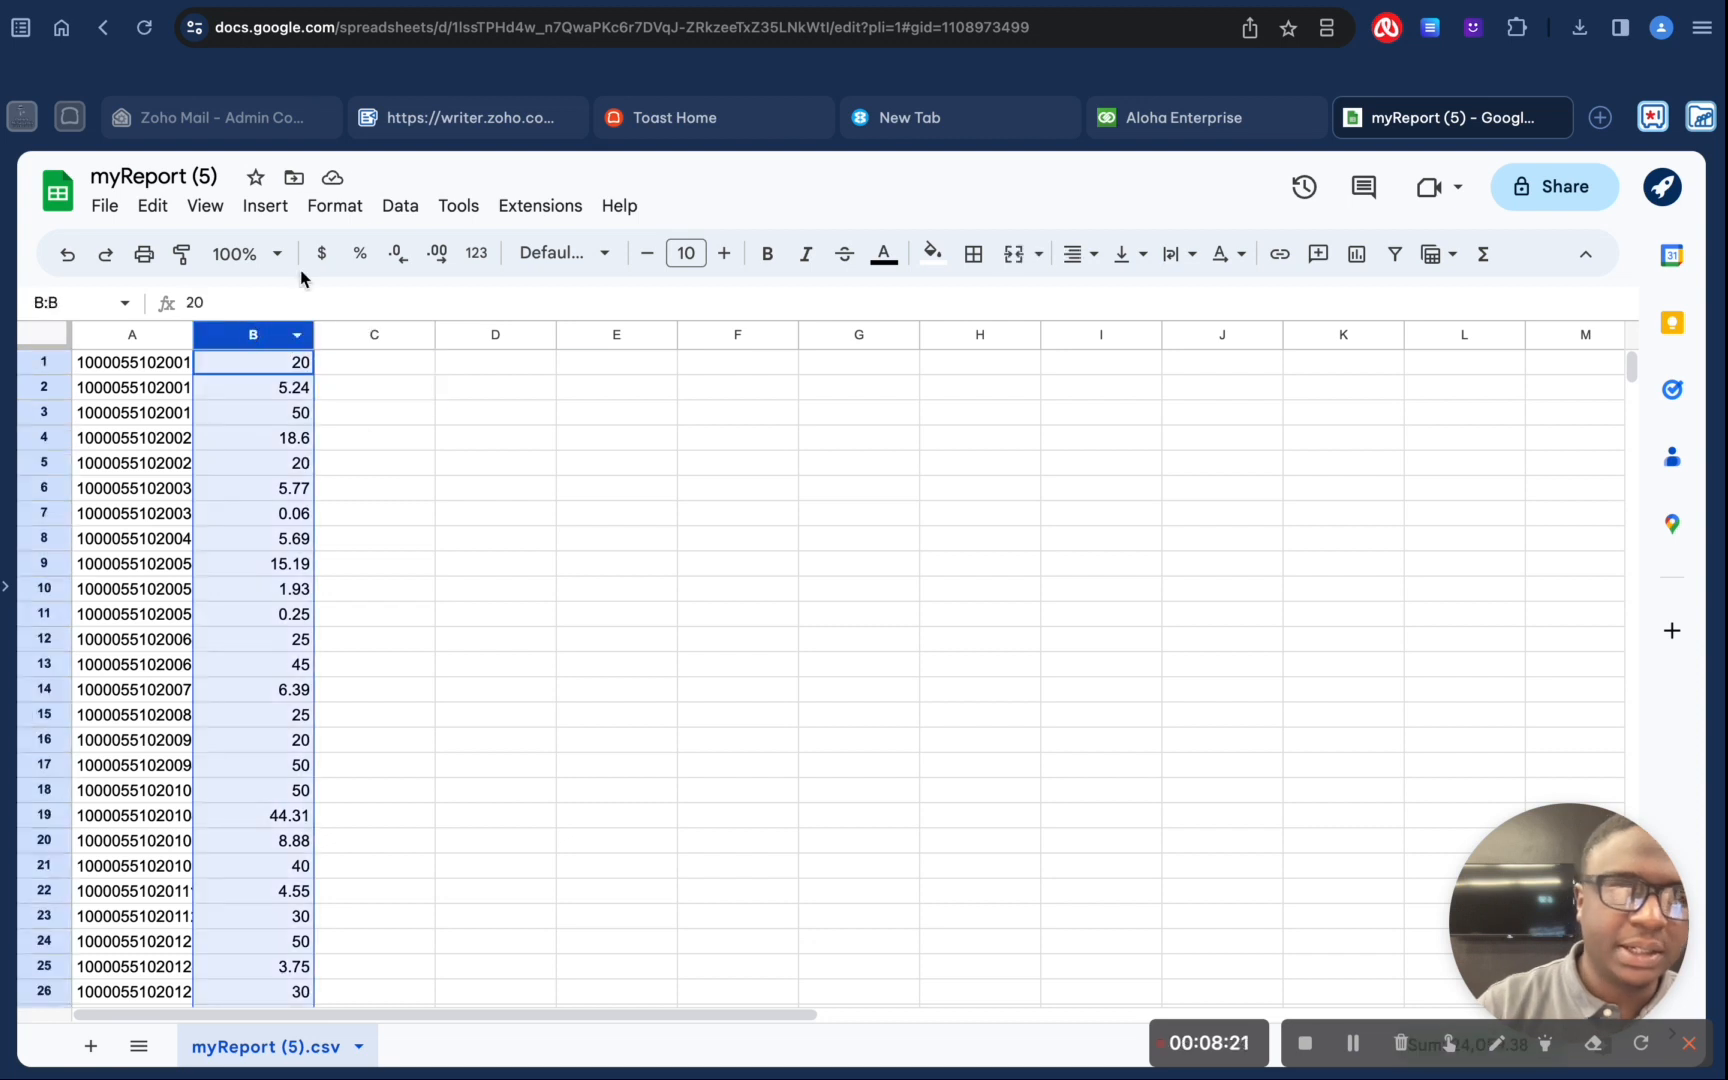
pyautogui.click(341, 204)
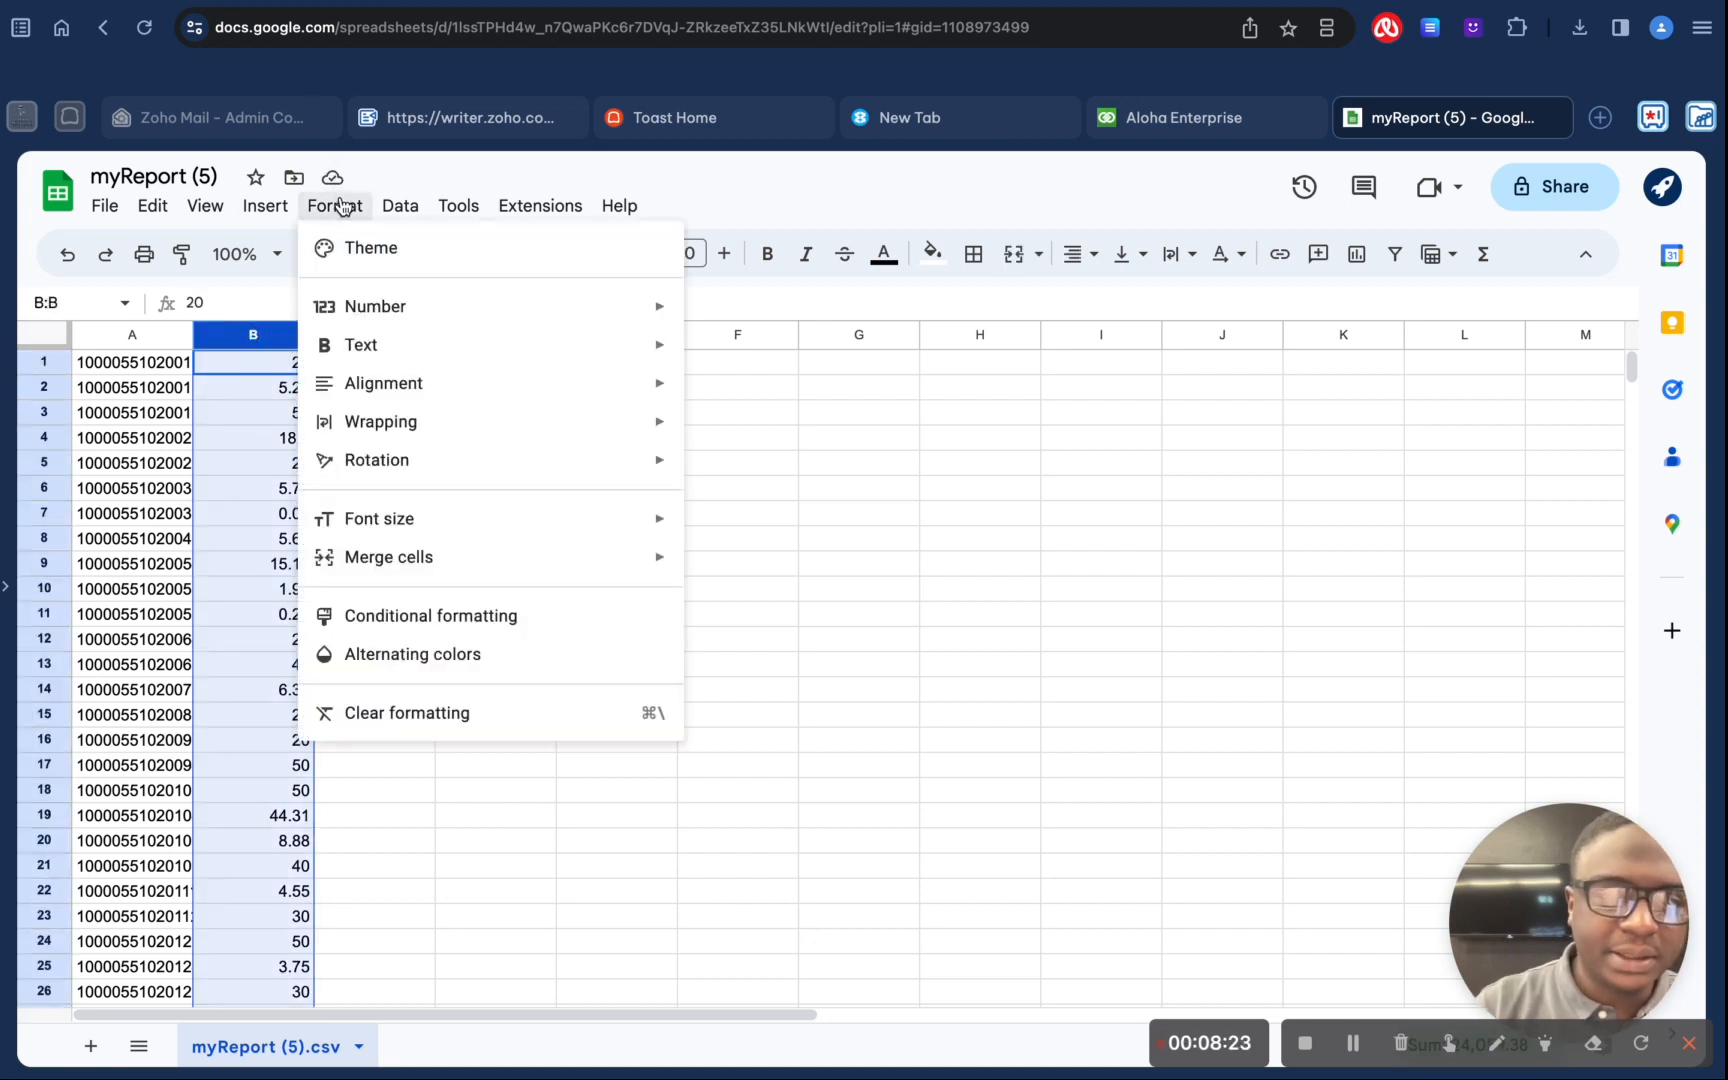
pyautogui.moveTo(442, 306)
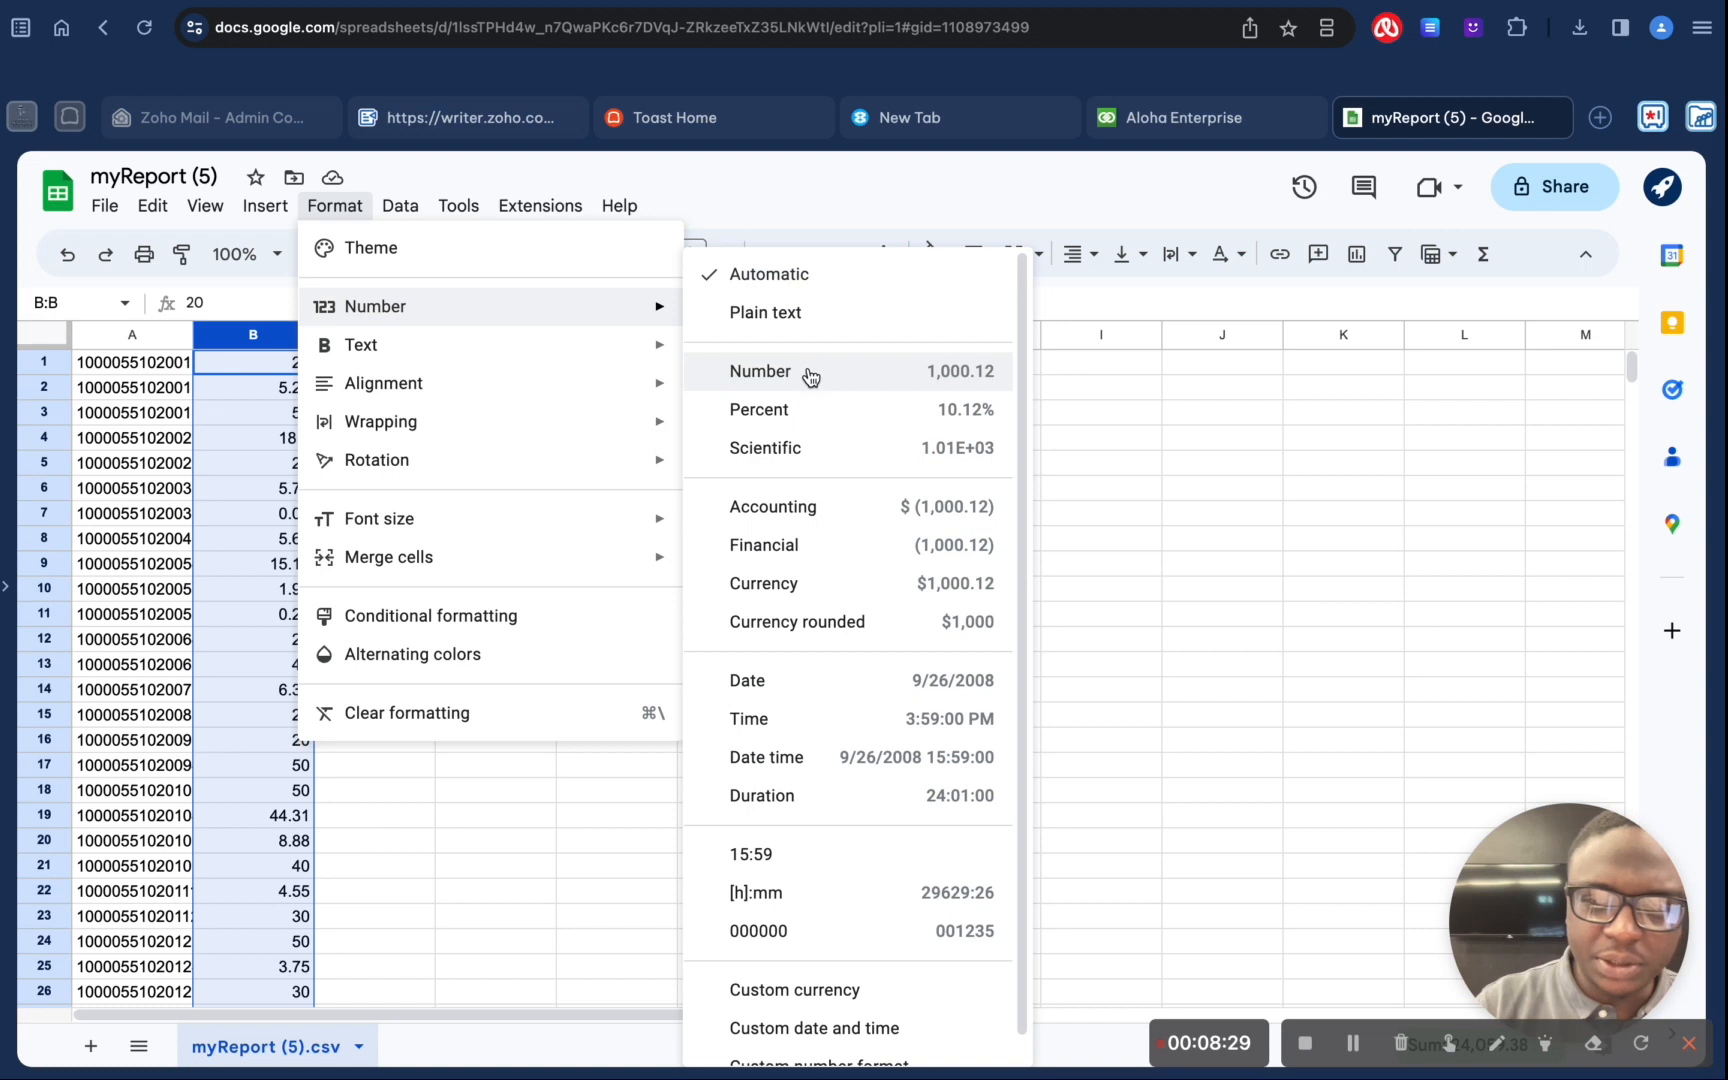
pyautogui.click(810, 374)
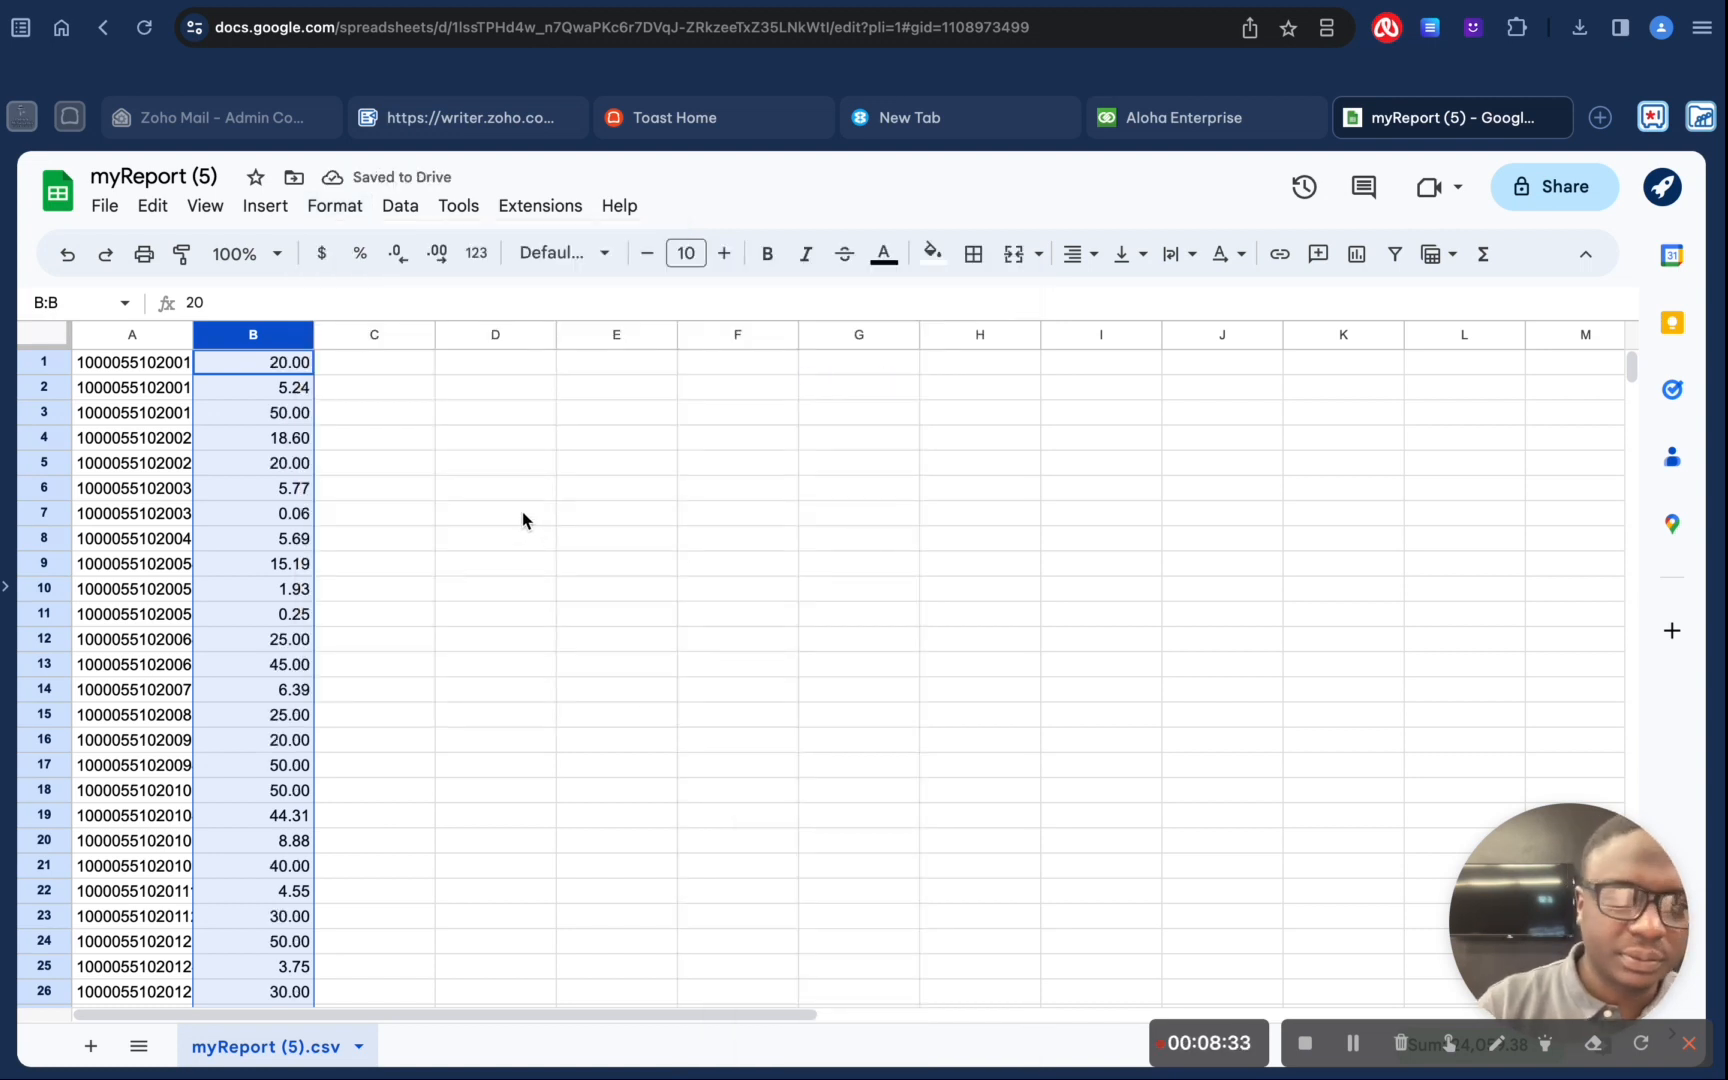
pyautogui.click(432, 512)
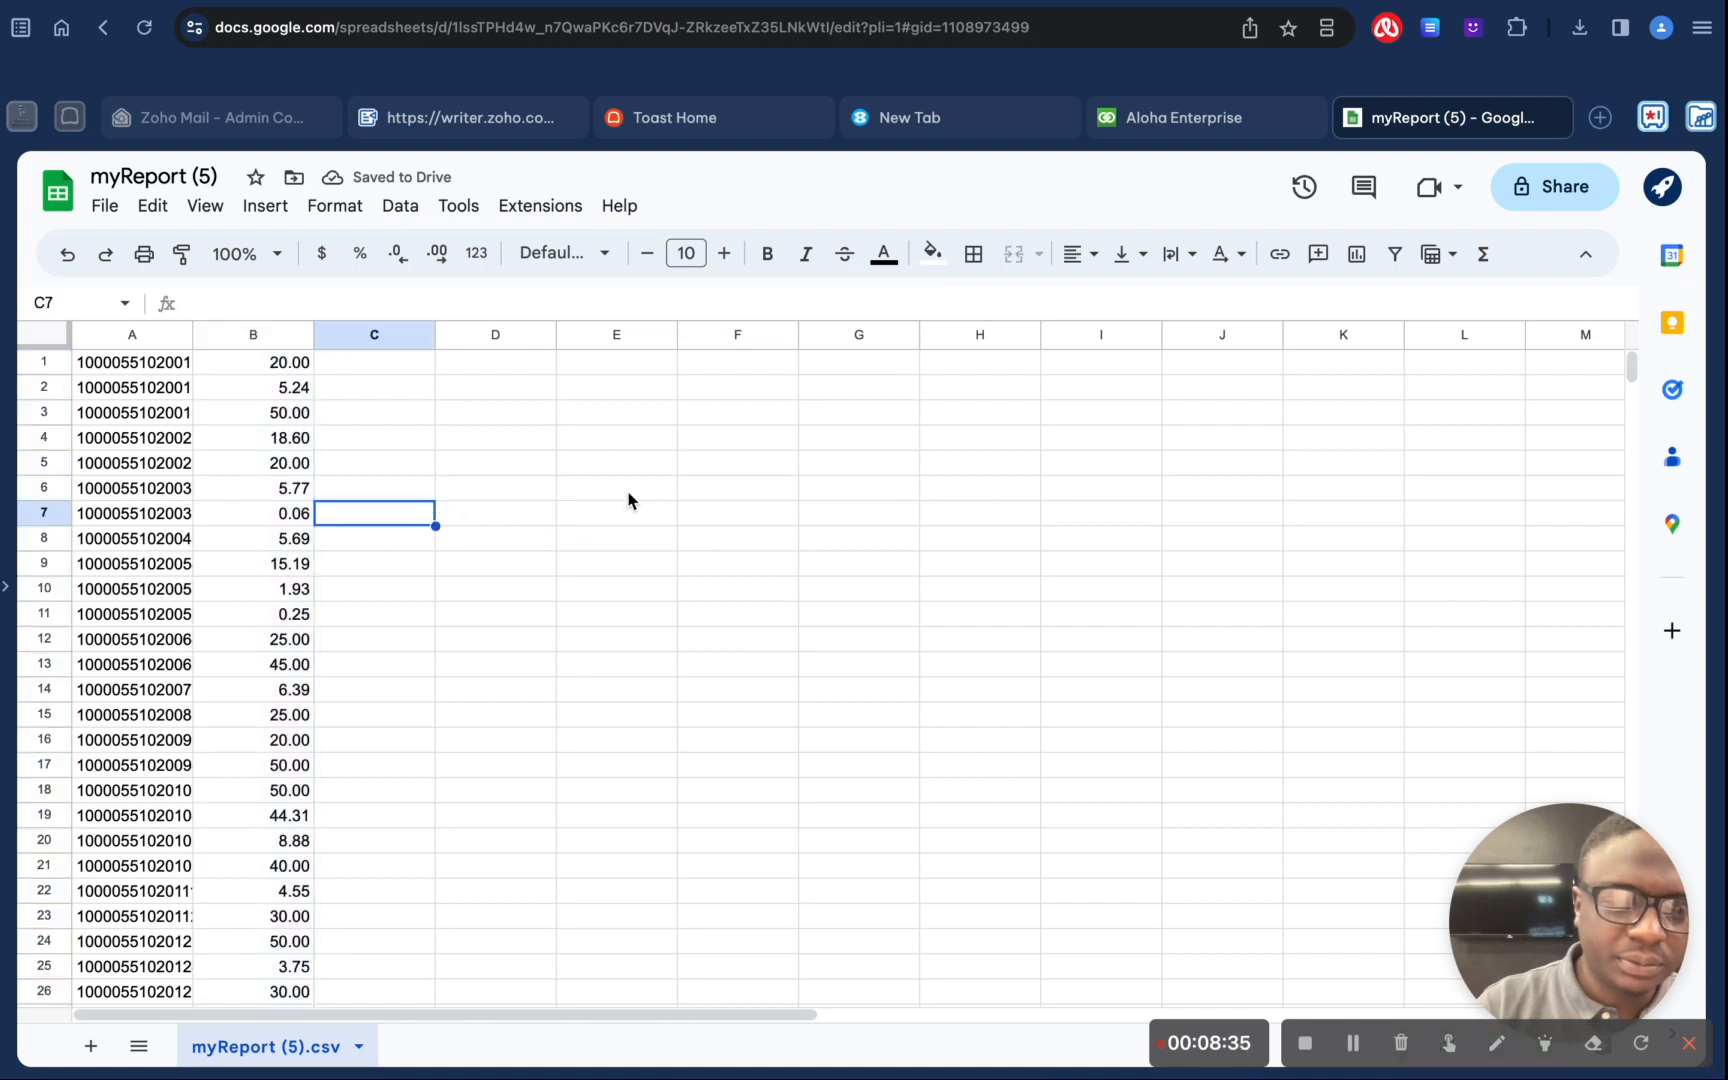
pyautogui.hotkey('ctrl', 'z')
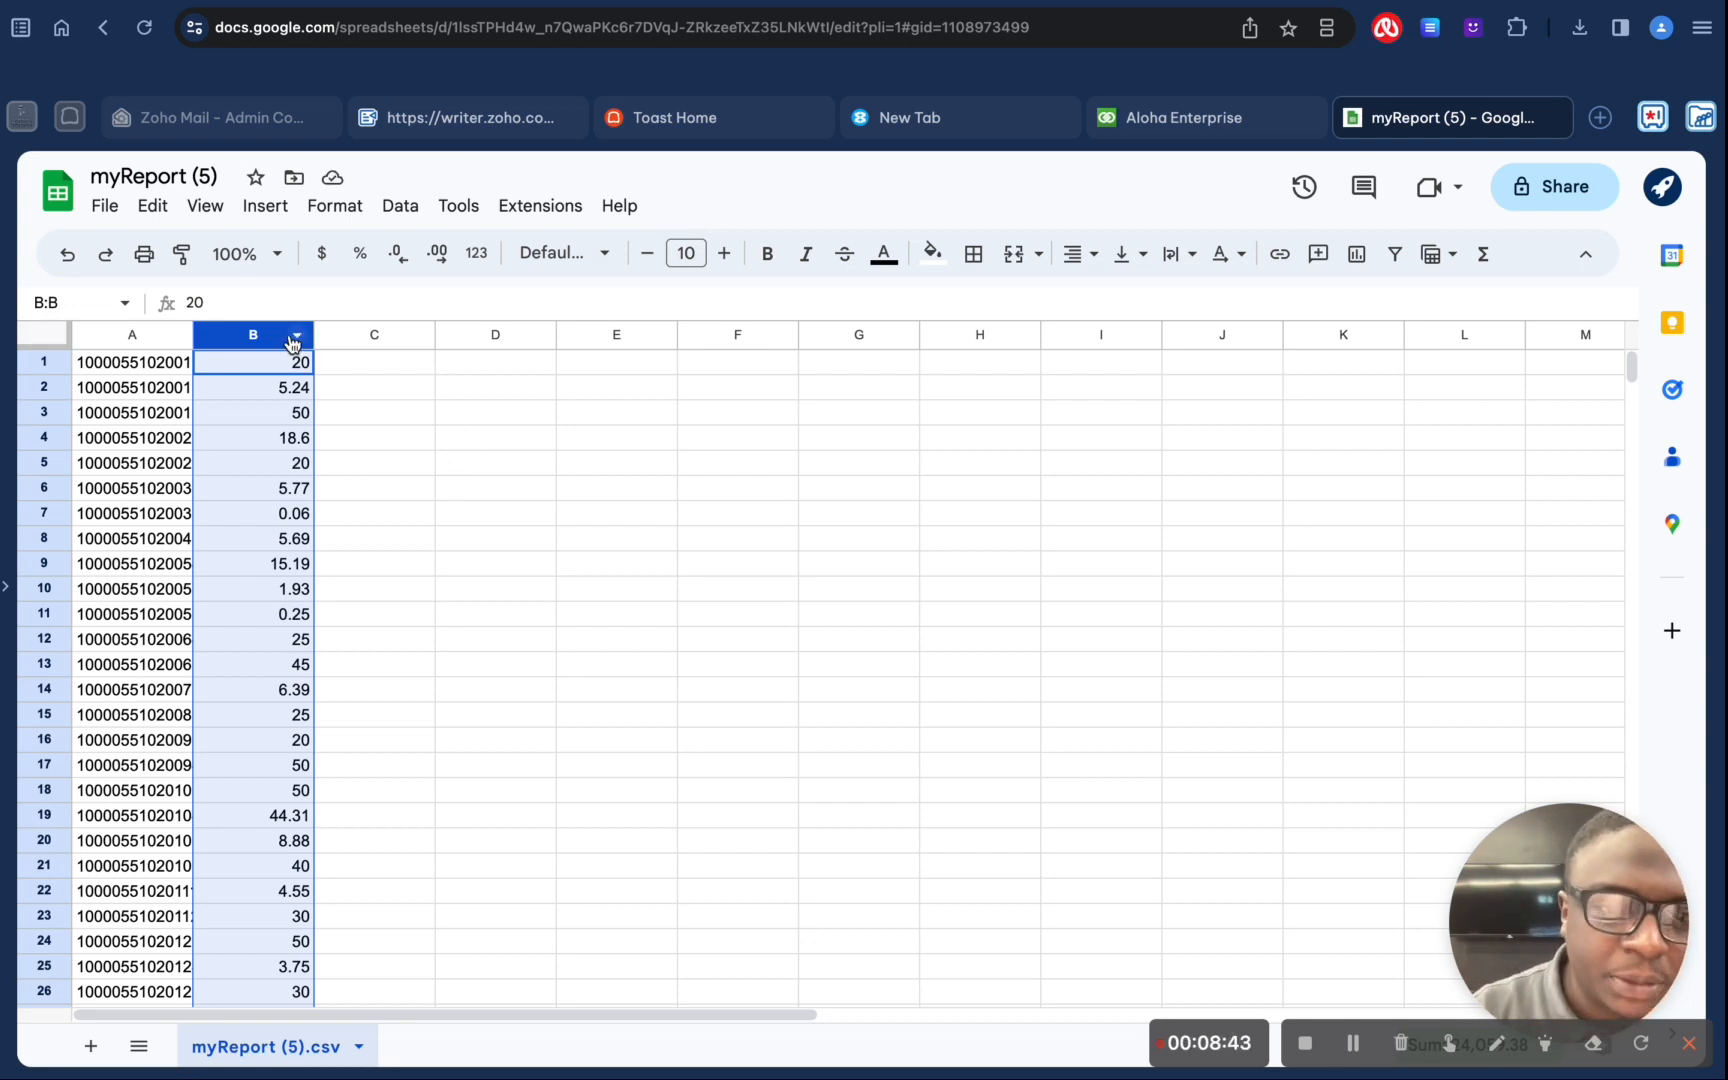
# Step: Format the balances in column B as Number with two decimal places and check the rows
pyautogui.click(328, 207)
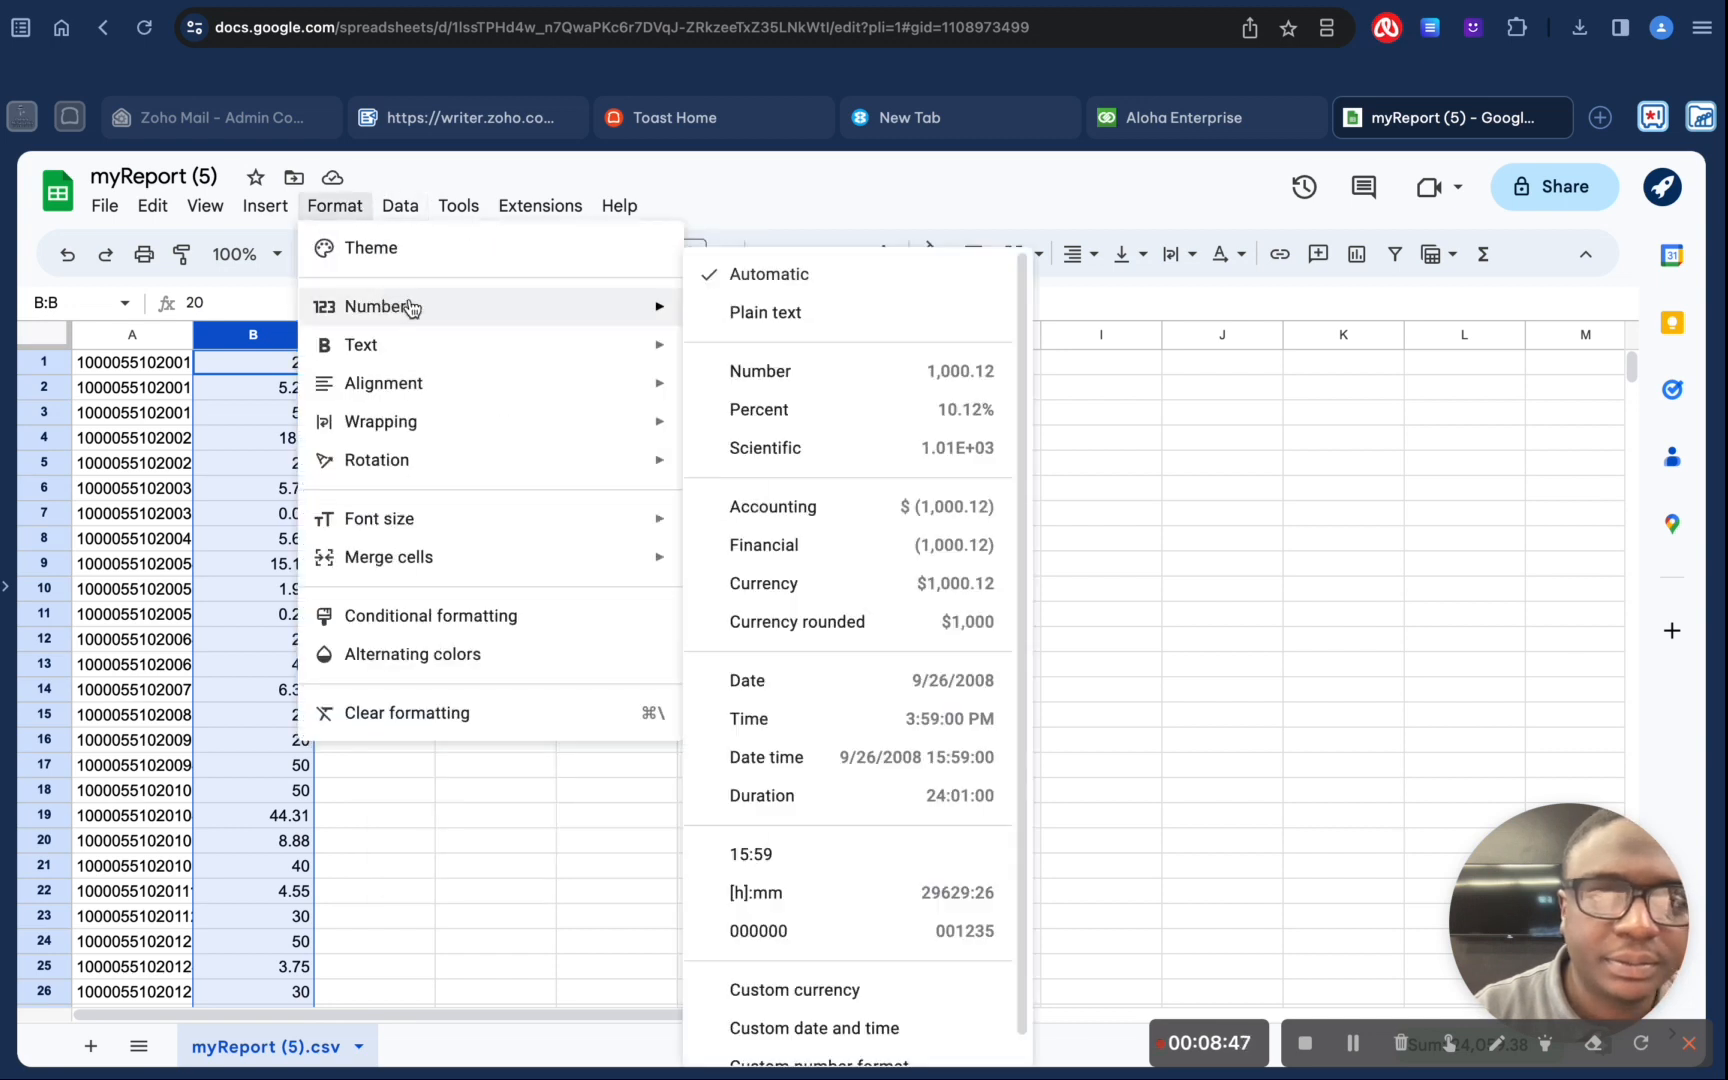
pyautogui.click(818, 377)
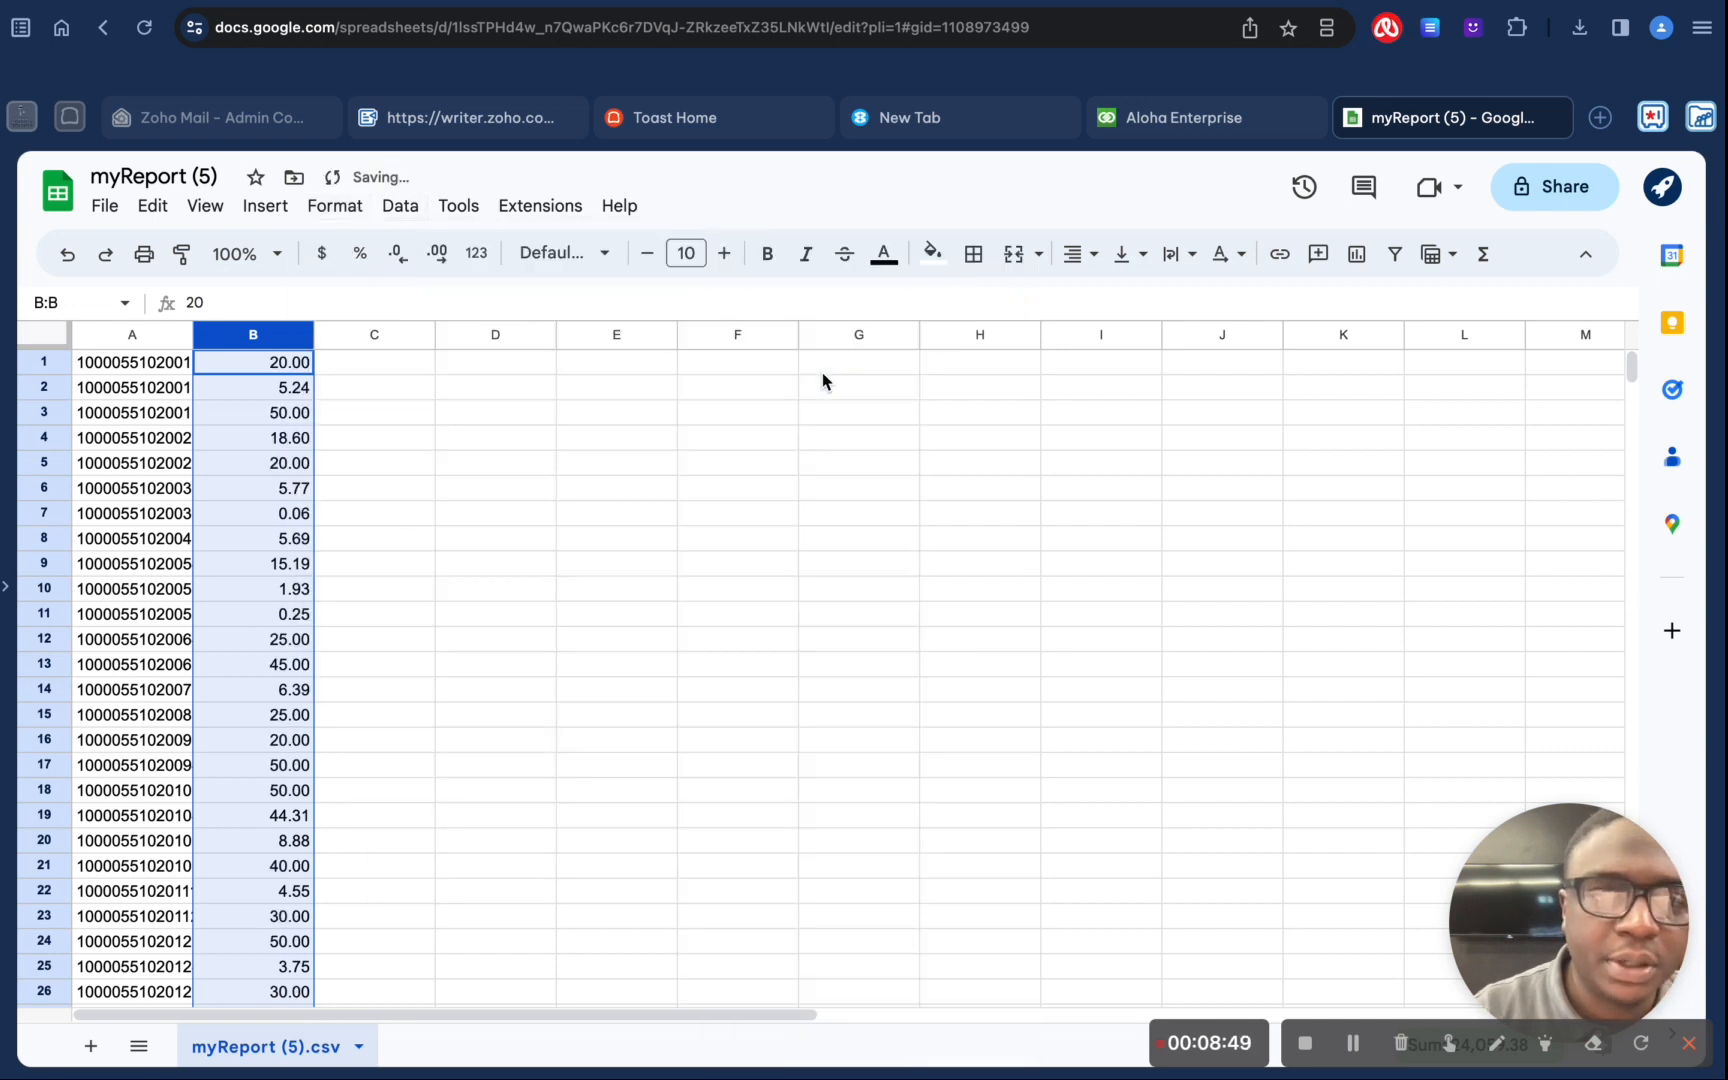
pyautogui.click(563, 420)
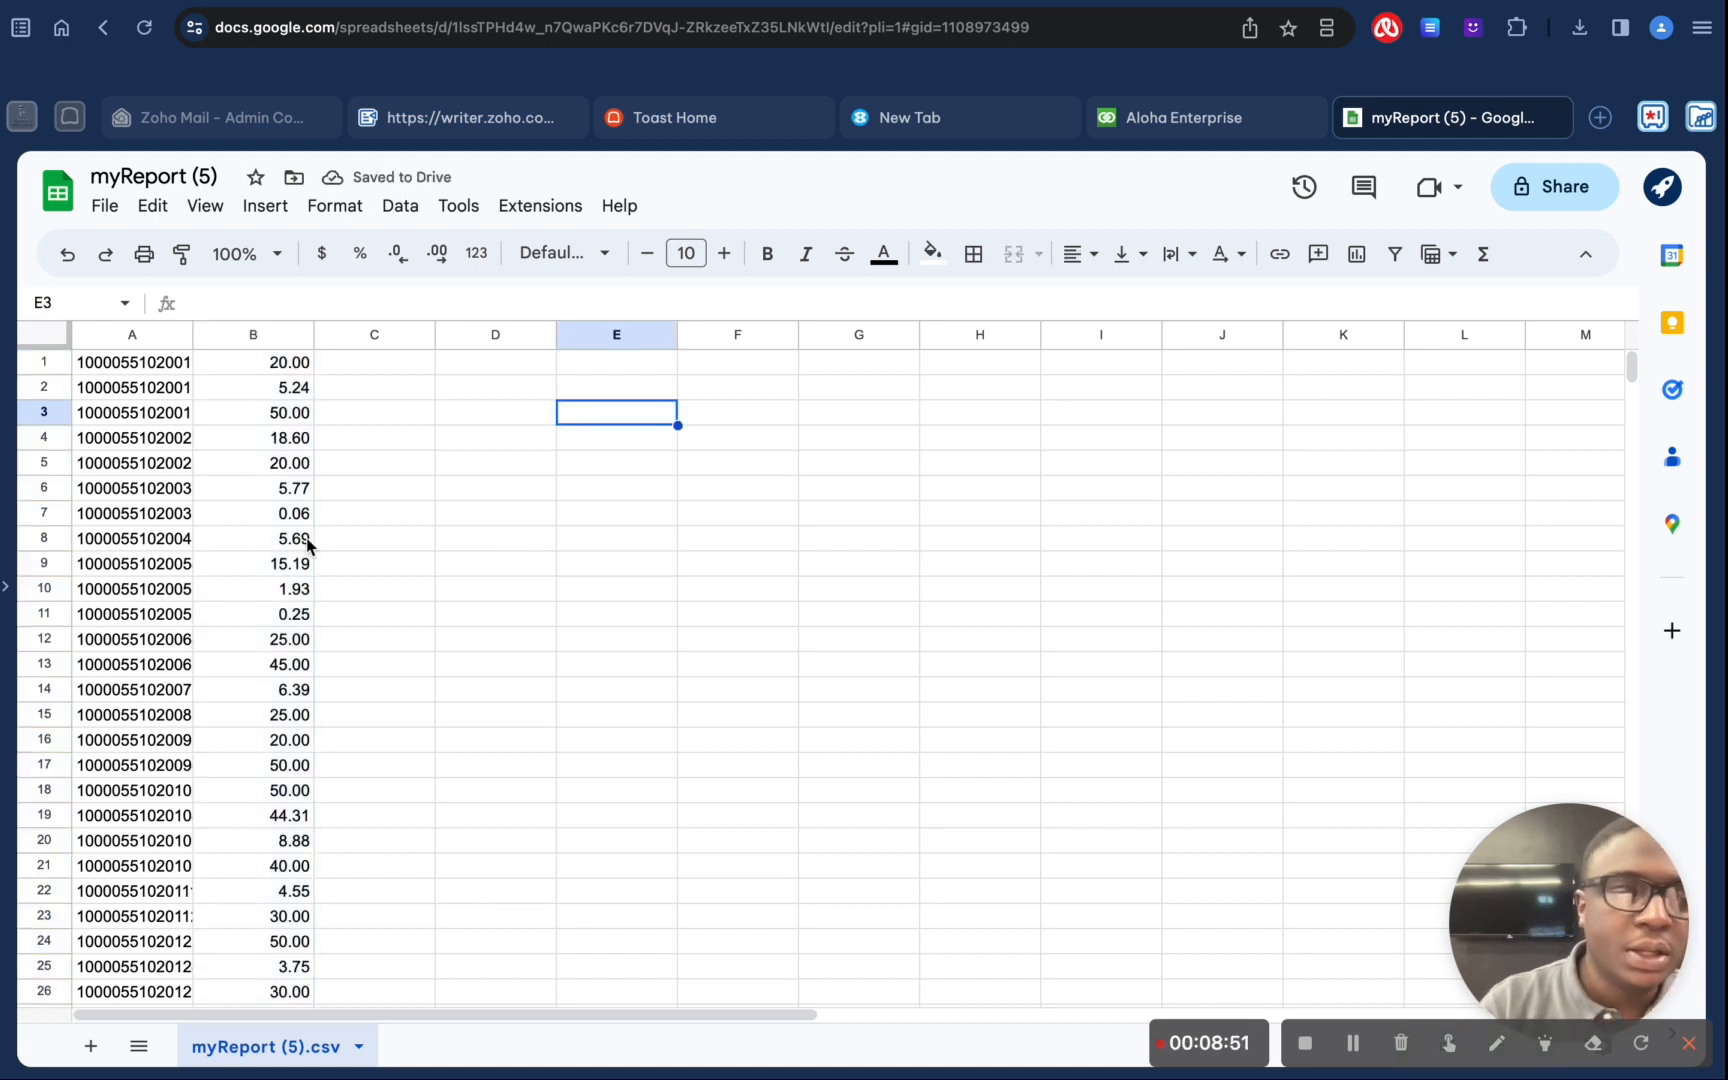
pyautogui.click(279, 372)
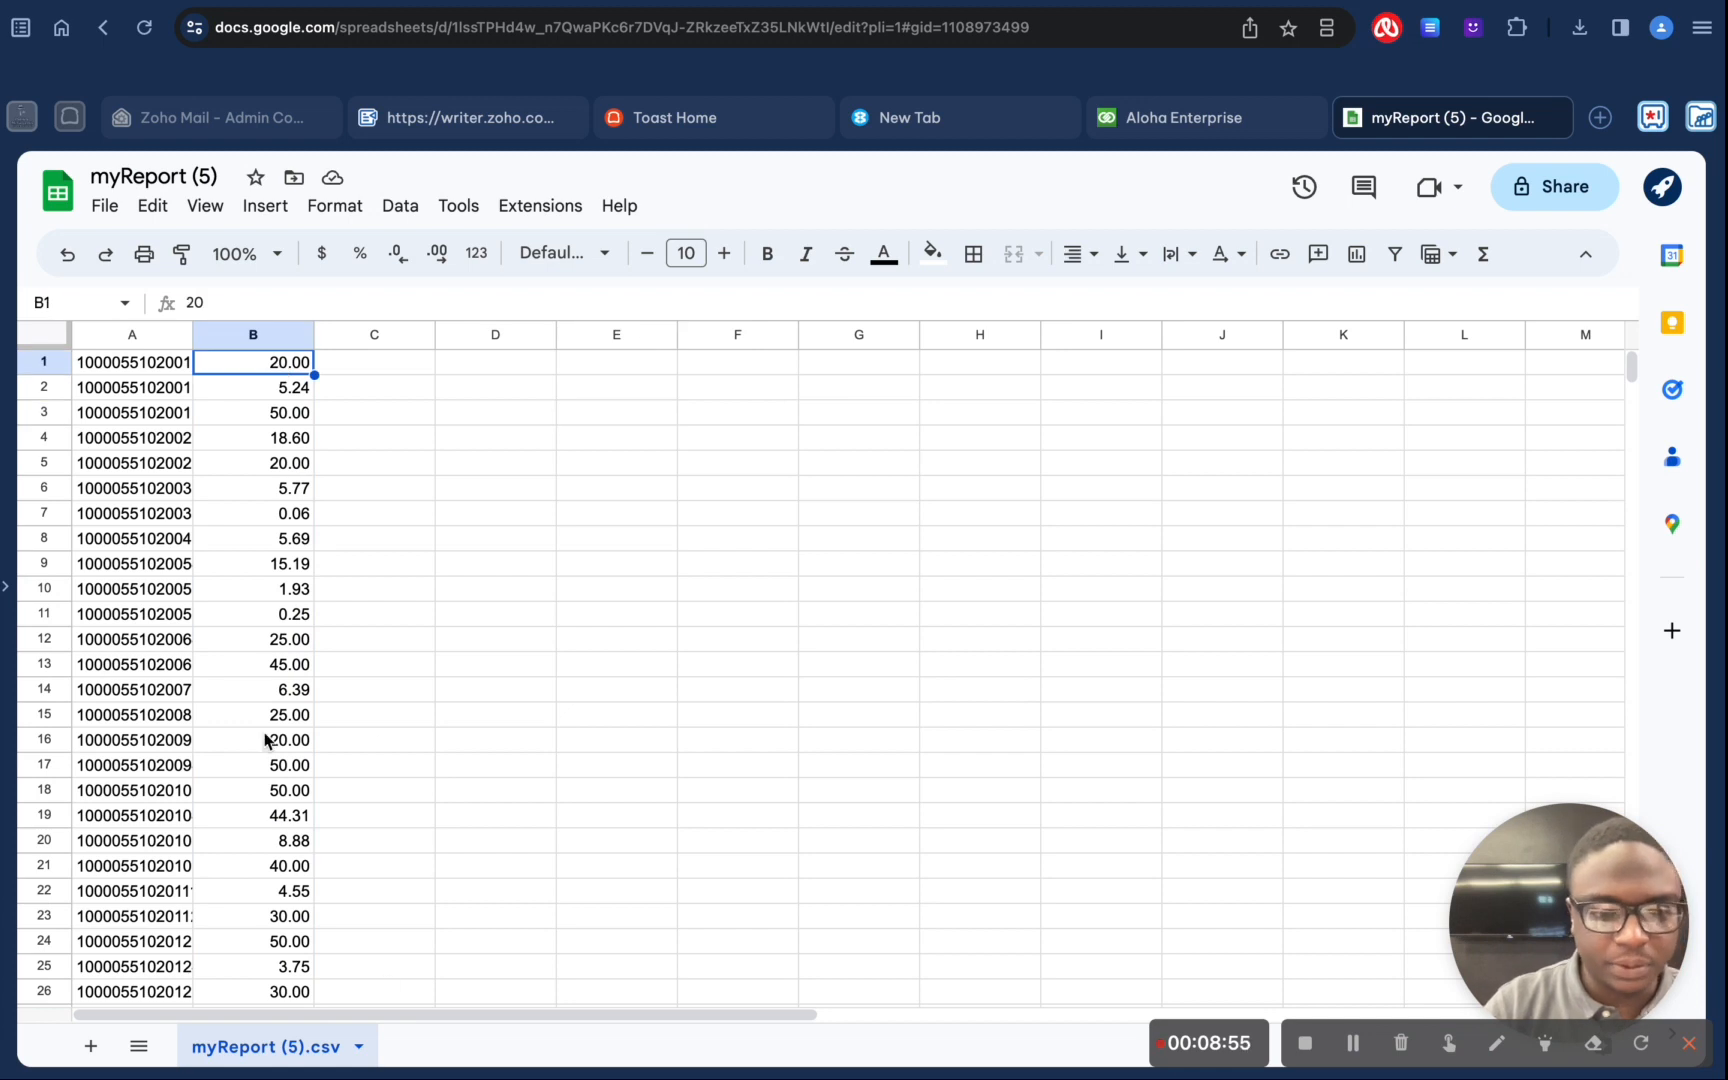
pyautogui.scroll(-20, 307, 820)
pyautogui.scroll(20, 307, 790)
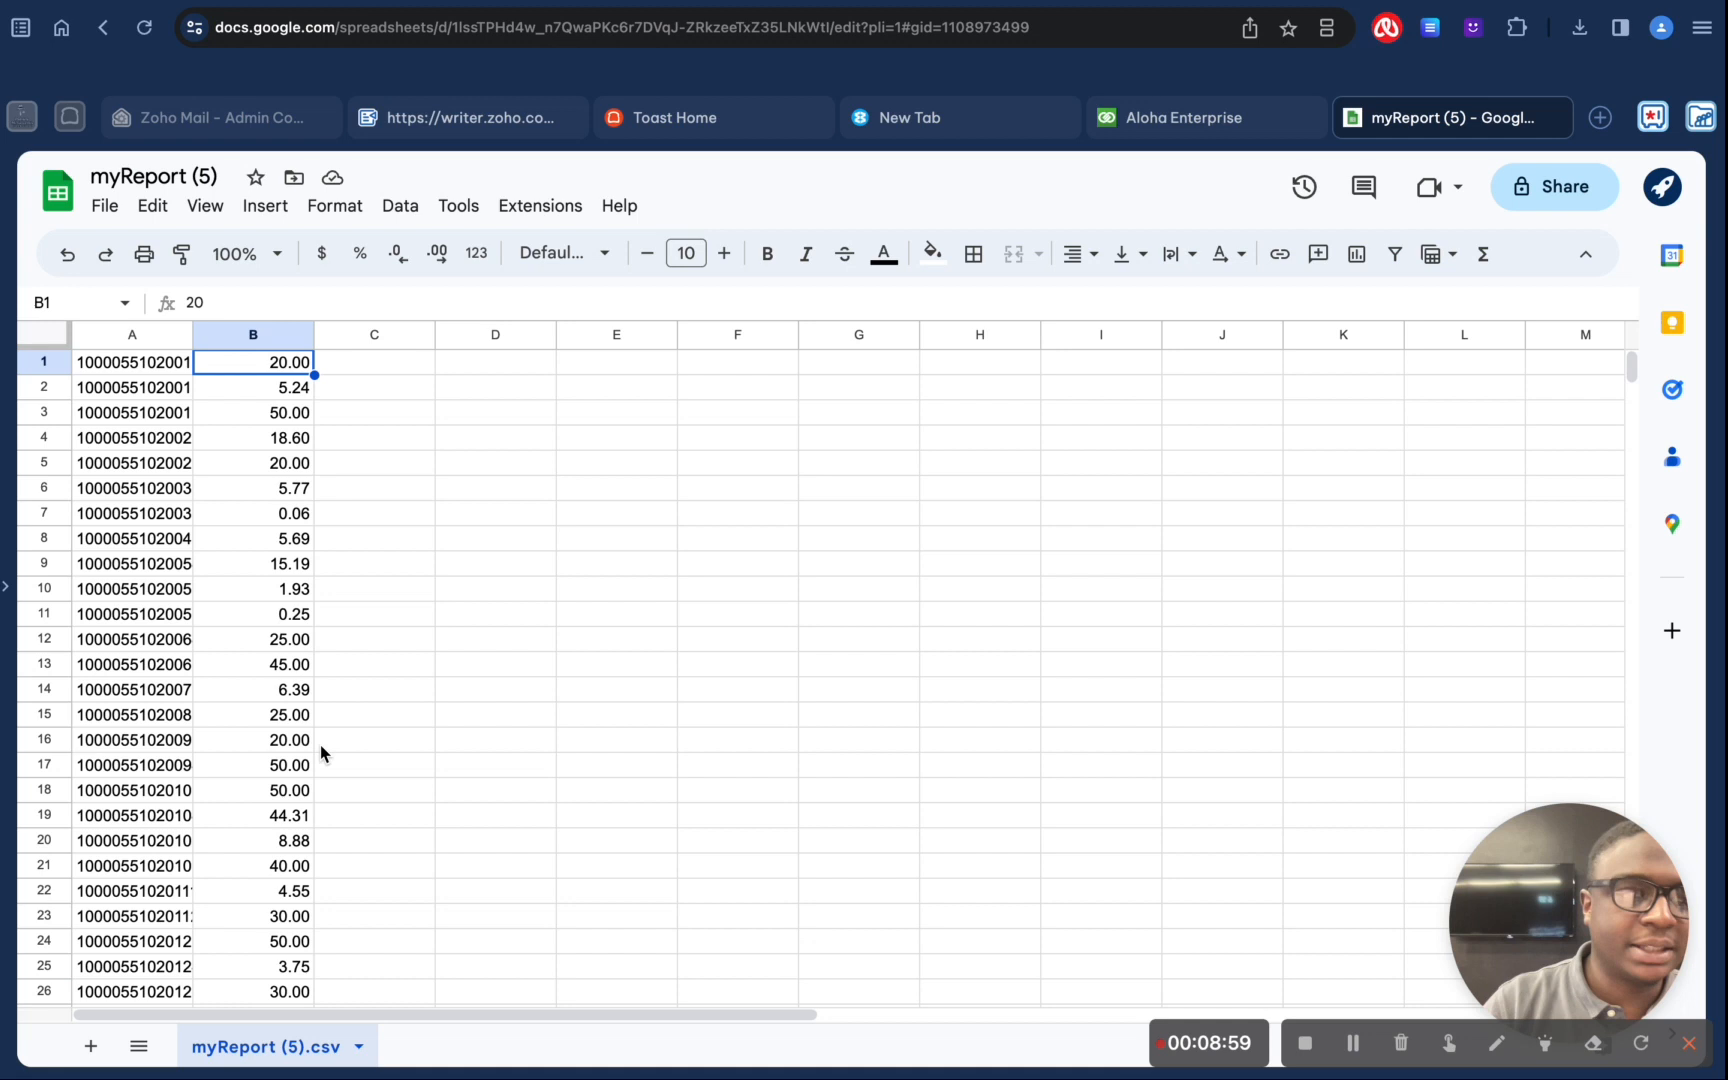
# Step: Format the gift card numbers in column A as plain text
pyautogui.click(143, 335)
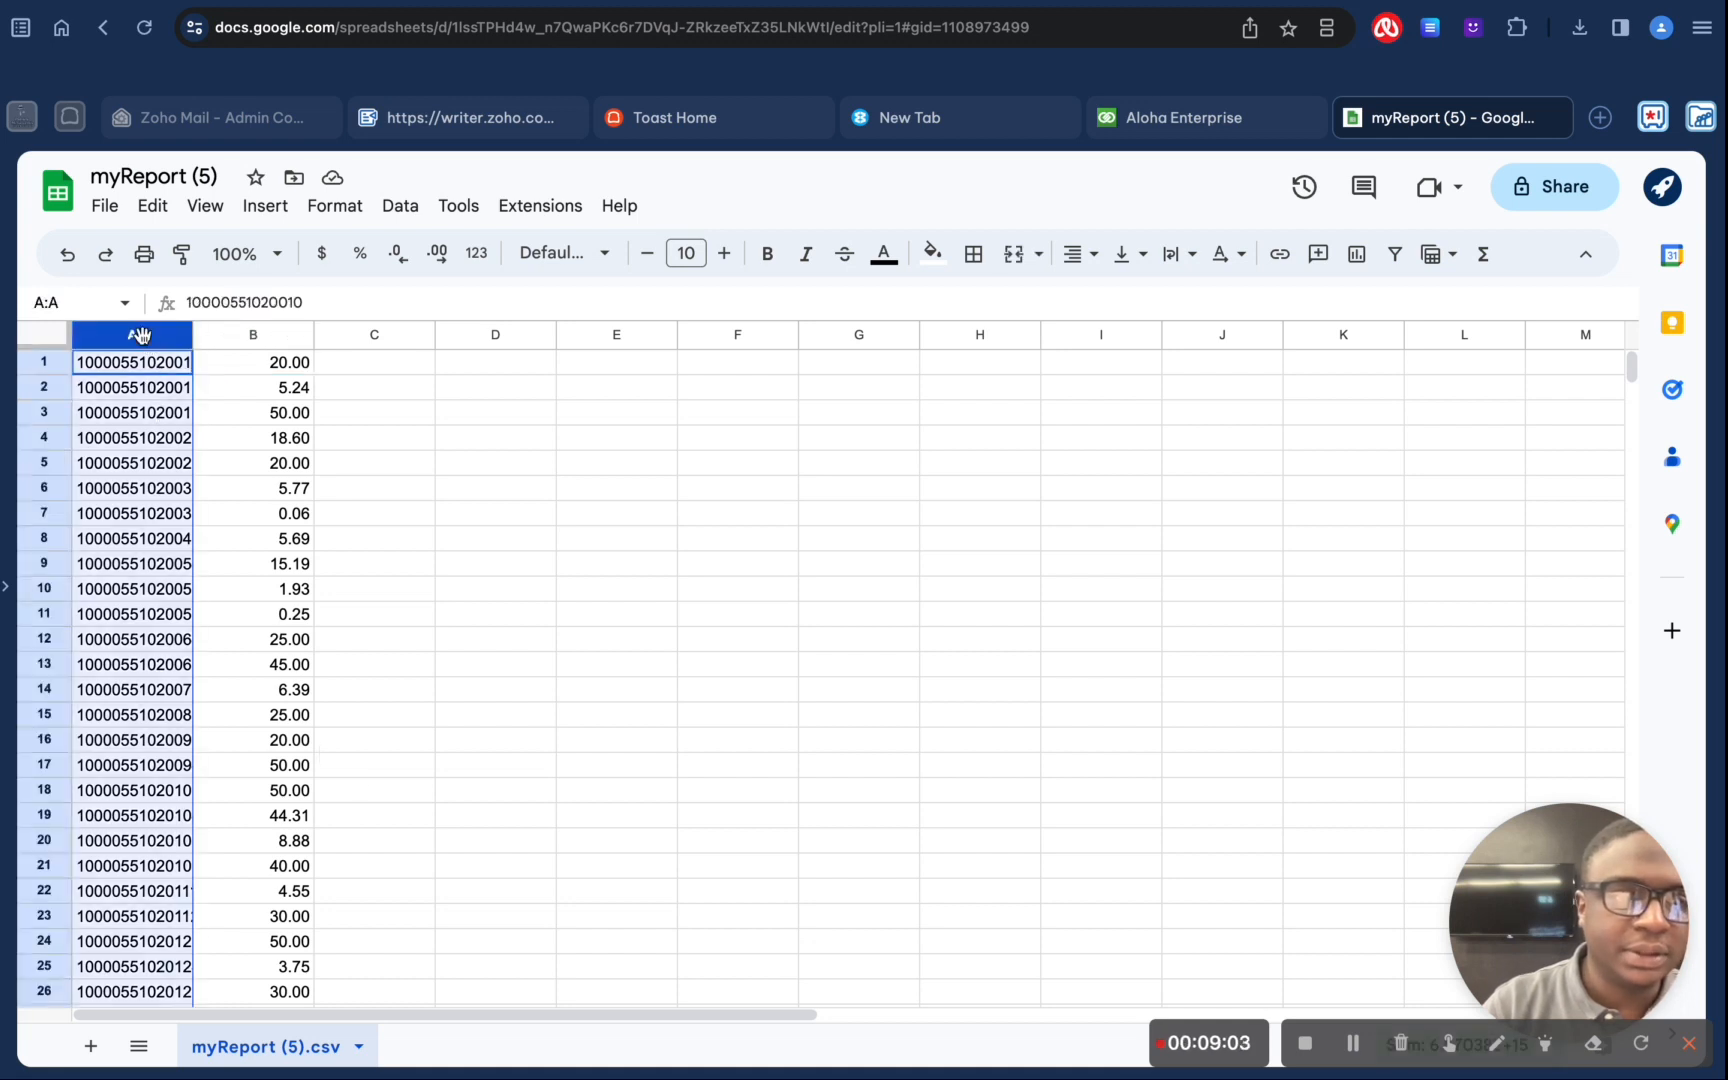
pyautogui.click(340, 210)
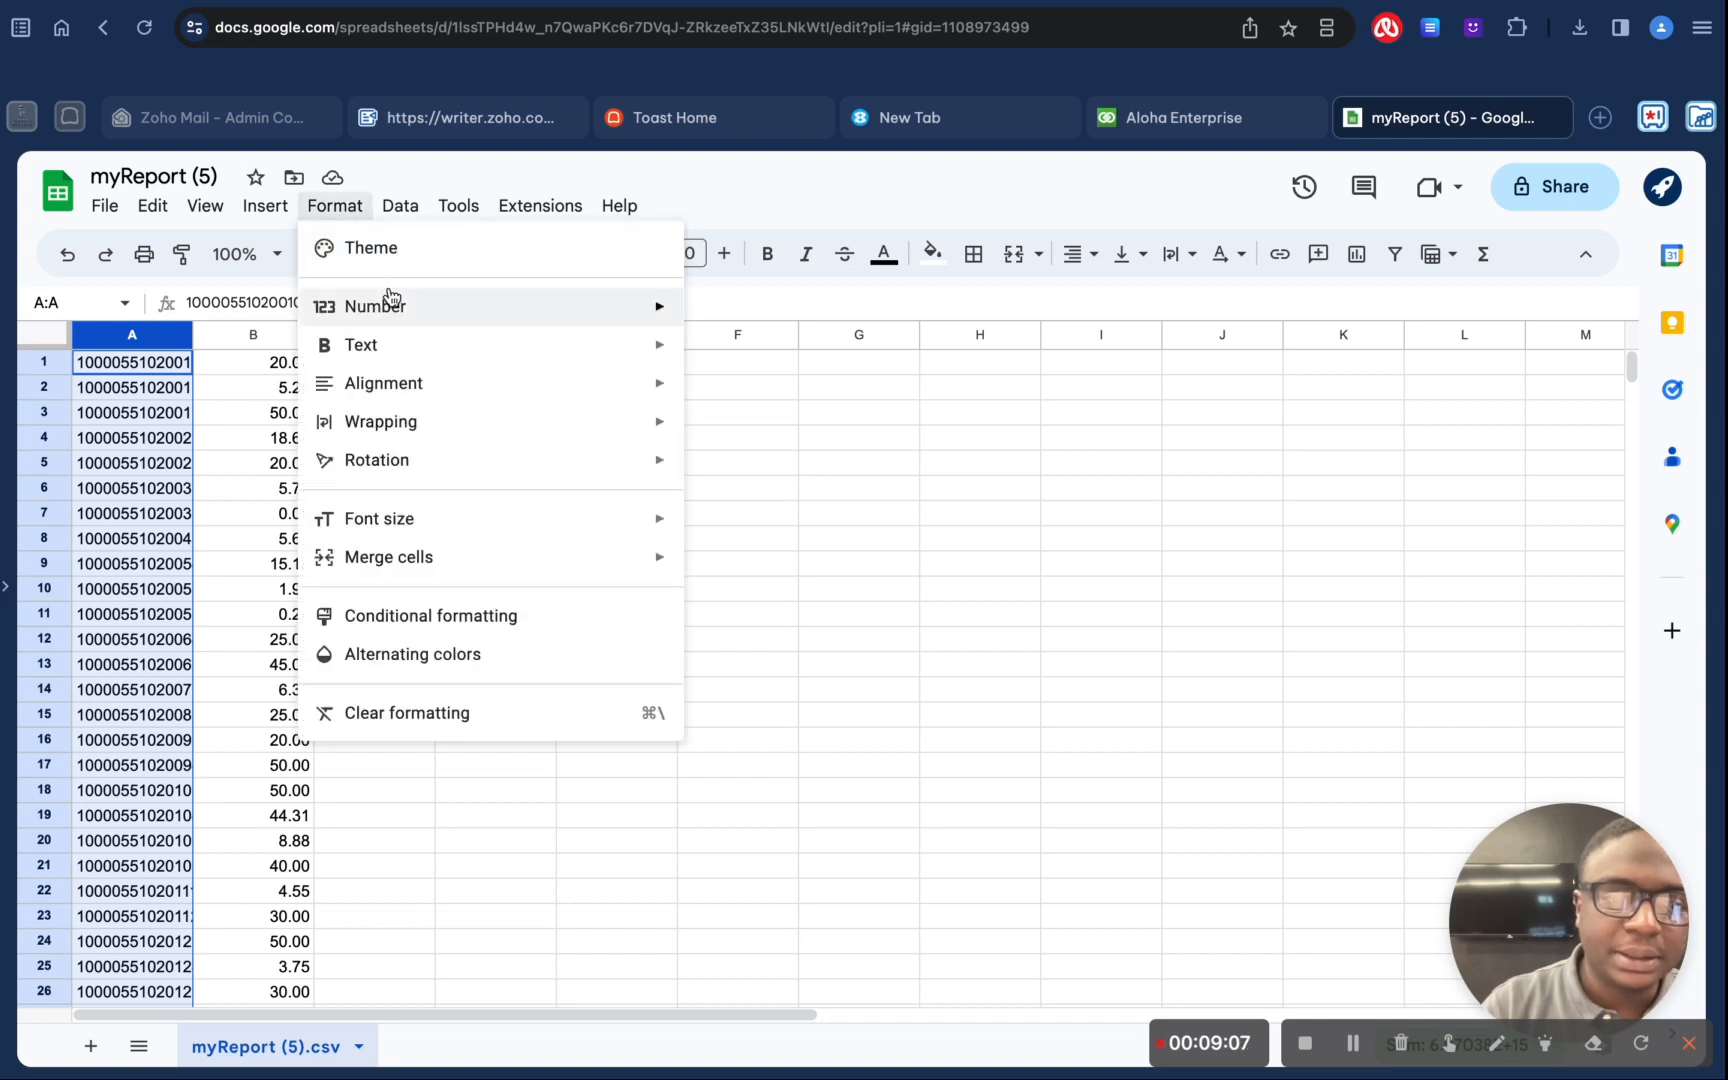
pyautogui.moveTo(400, 302)
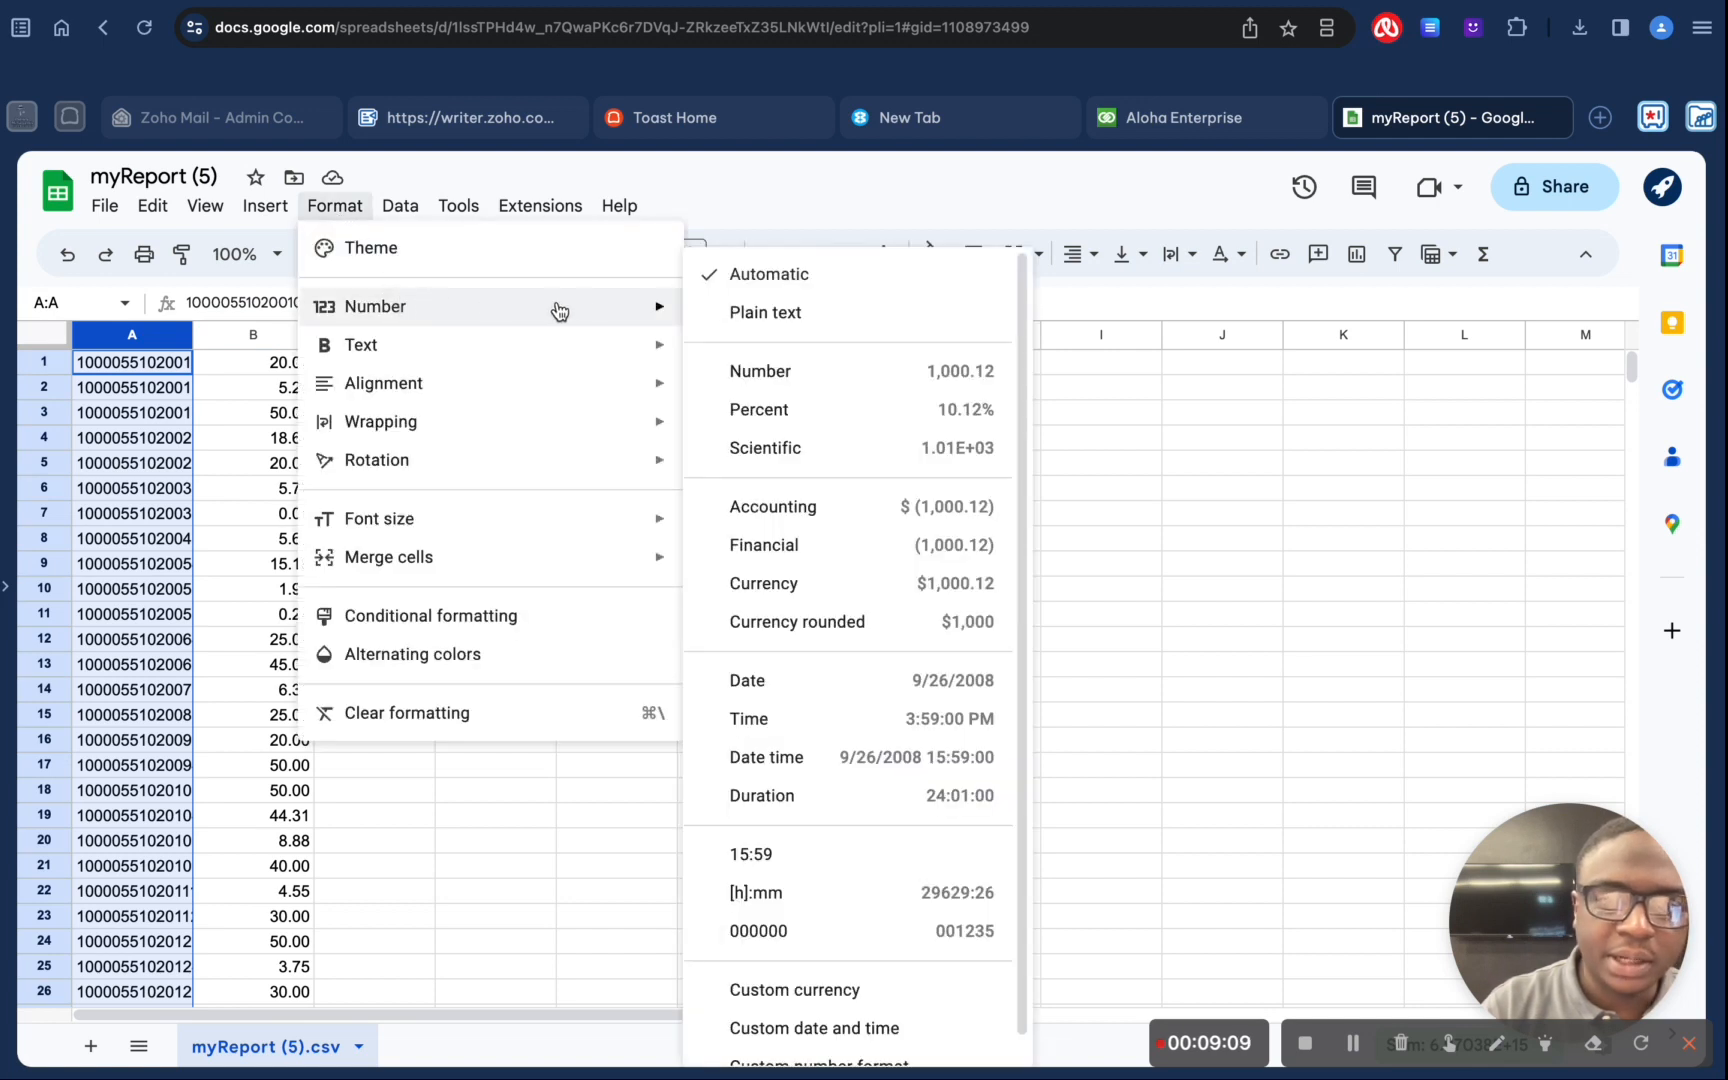
pyautogui.click(762, 313)
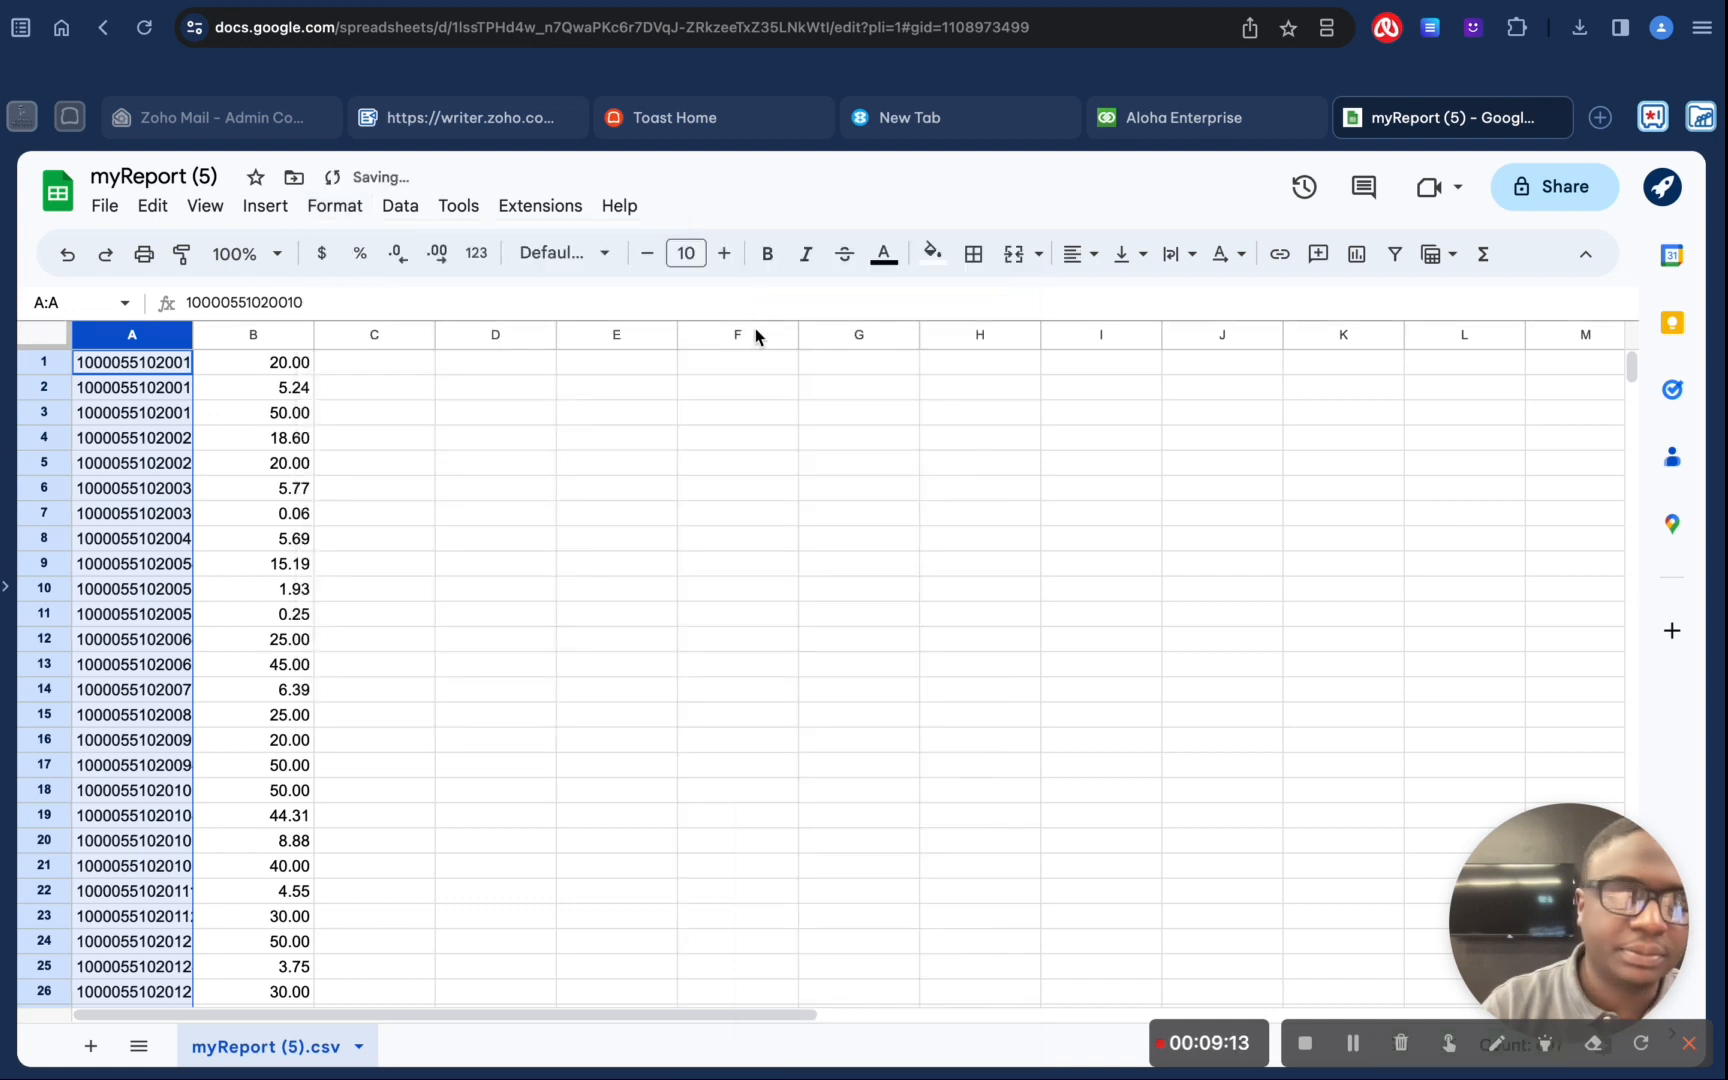
pyautogui.click(331, 667)
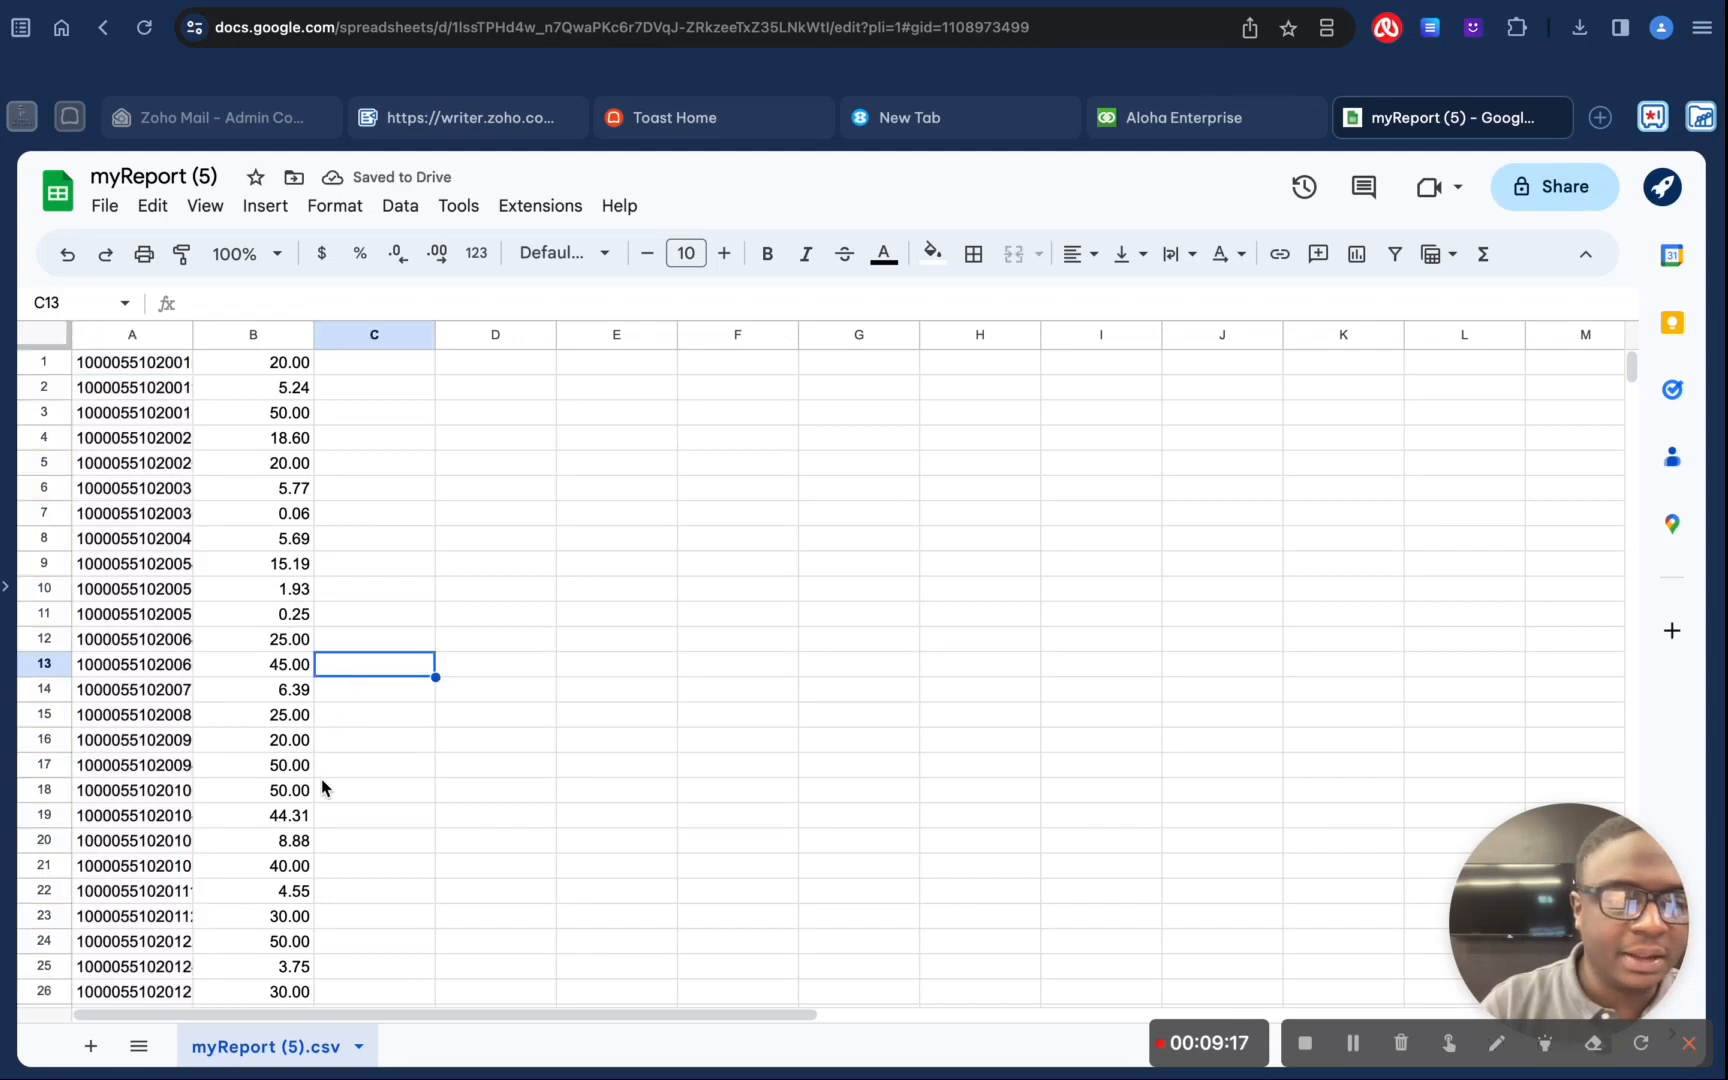
# Step: Total the column B balances in cell B698, just below the last data row, with the formula =sum(B1:B697)
pyautogui.scroll(-20, 322, 788)
pyautogui.scroll(-20, 322, 788)
pyautogui.moveTo(1620, 948); pyautogui.dragTo(1647, 382)
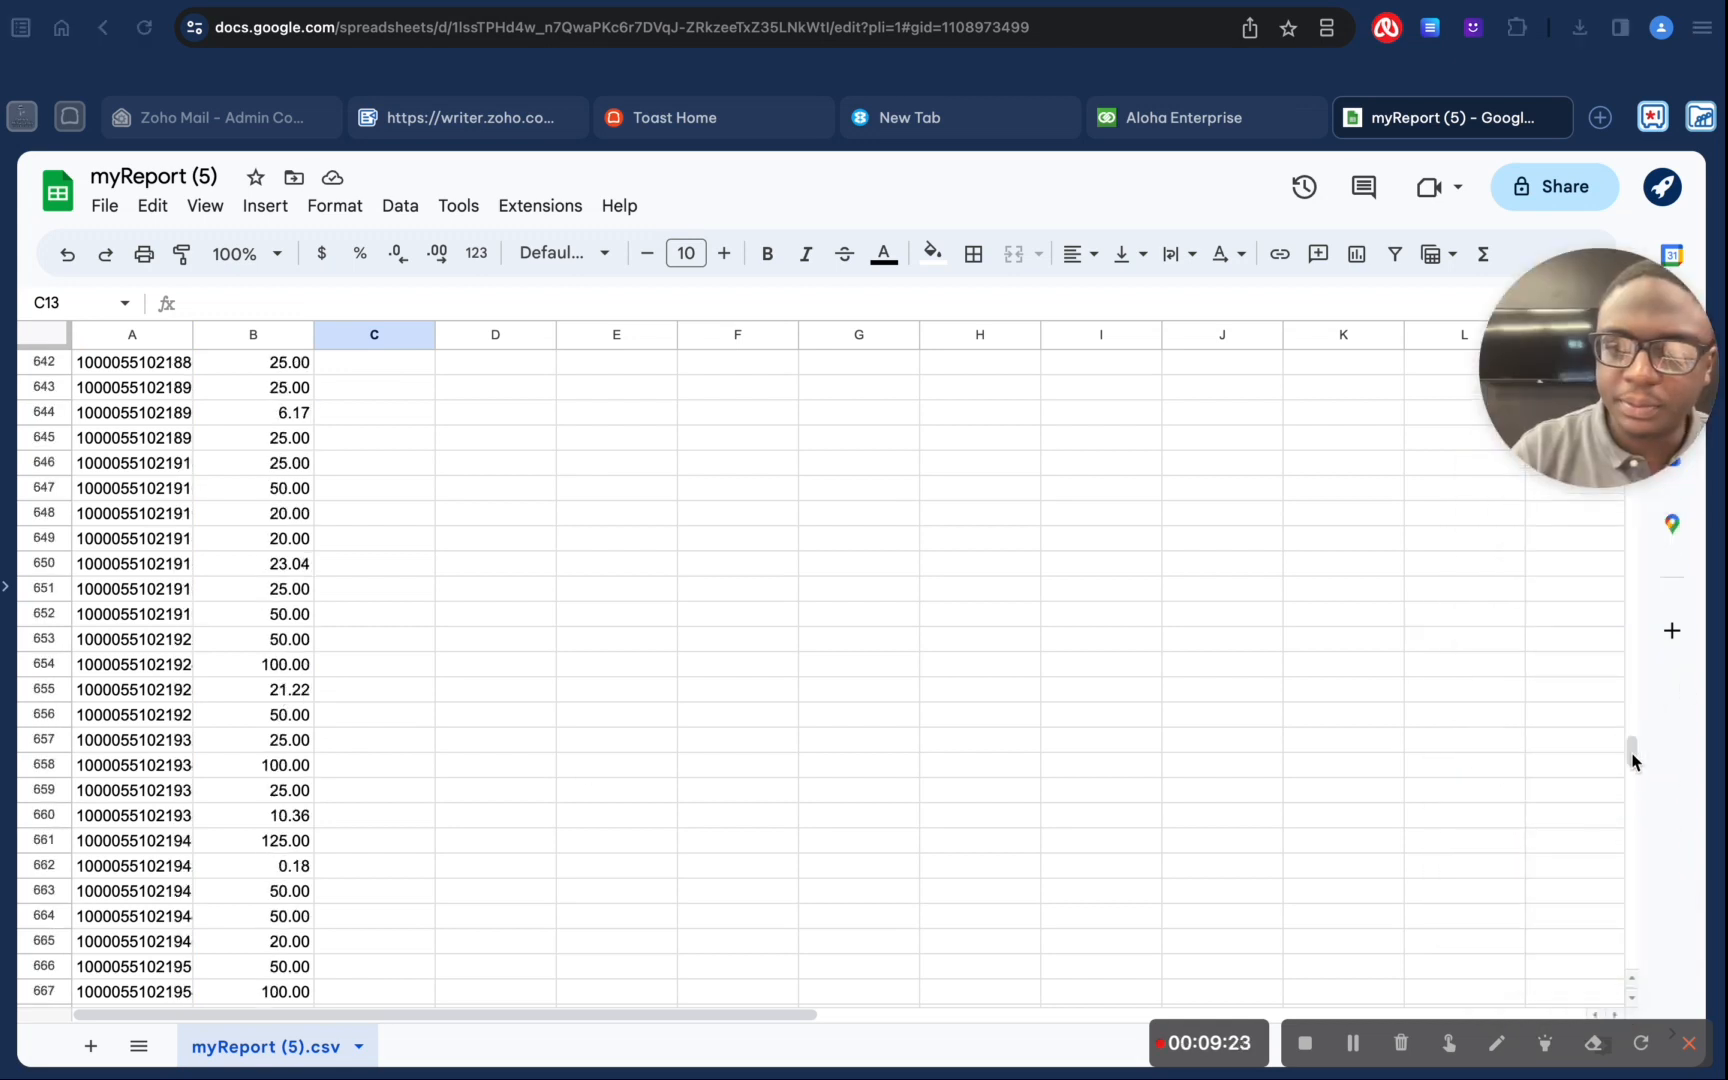
pyautogui.click(1560, 795)
pyautogui.moveTo(1632, 758); pyautogui.dragTo(1632, 792)
pyautogui.moveTo(1632, 885); pyautogui.dragTo(1630, 776)
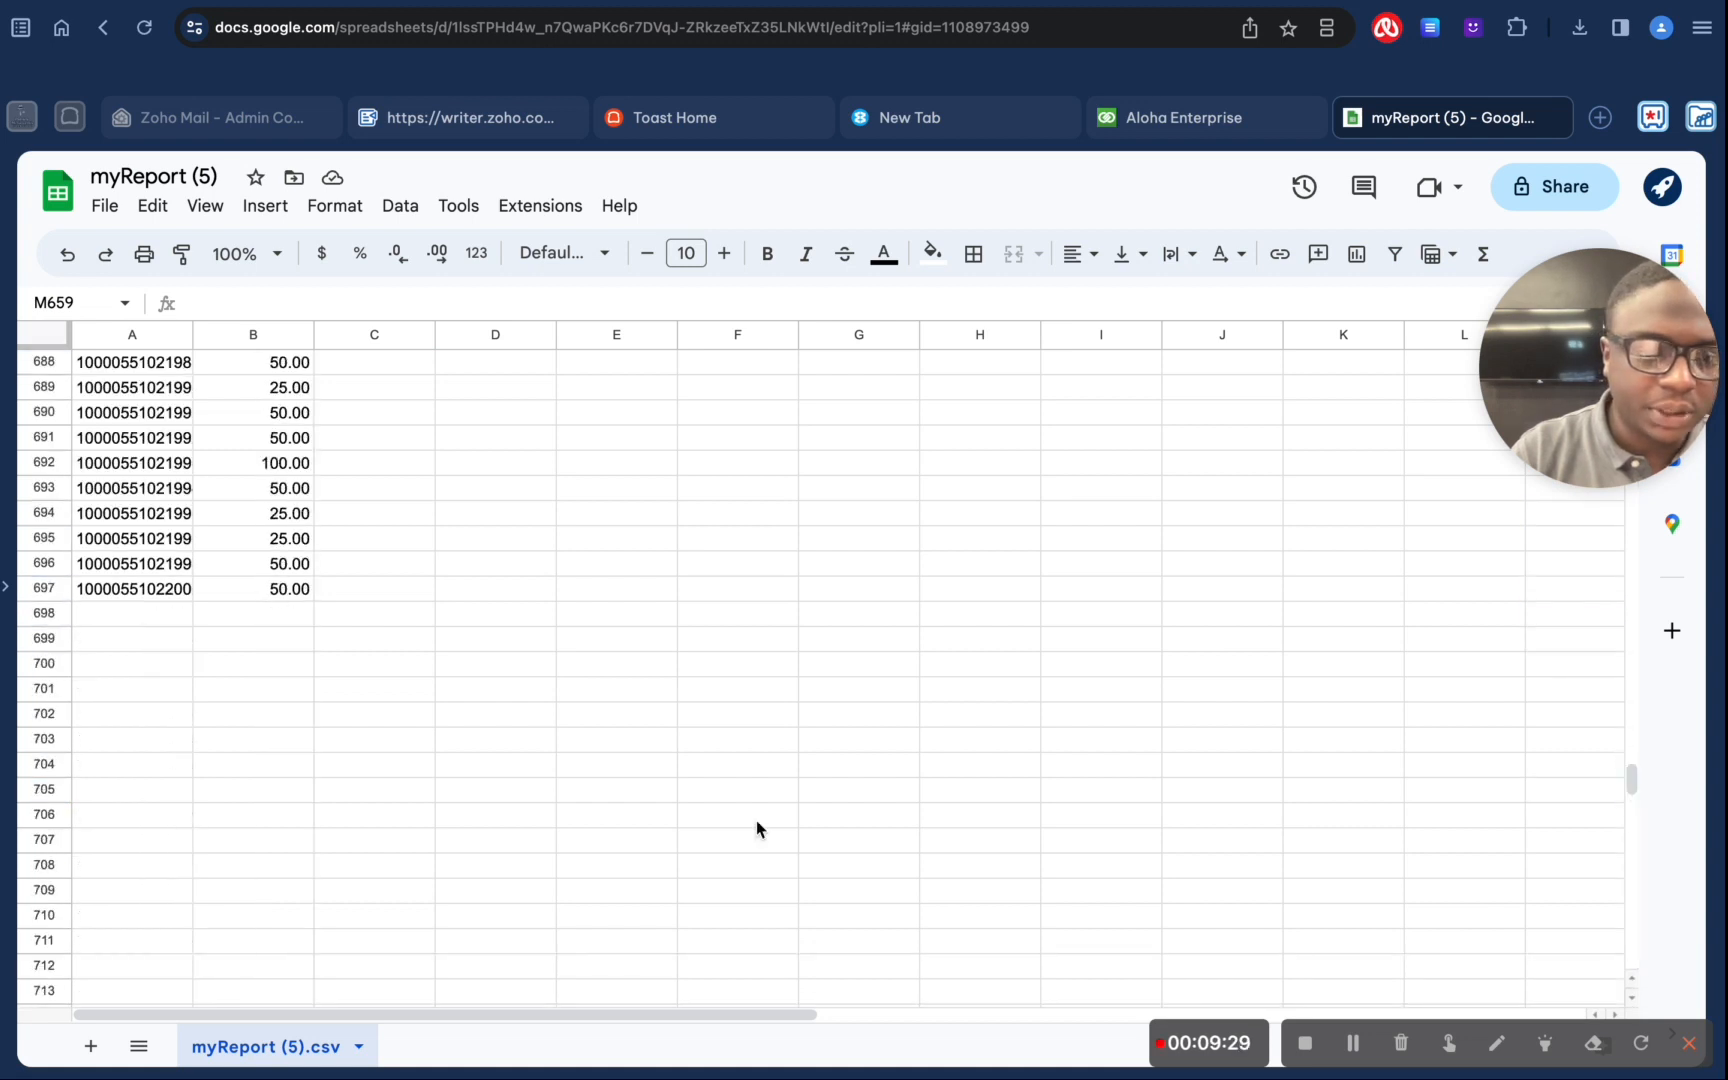
pyautogui.click(236, 614)
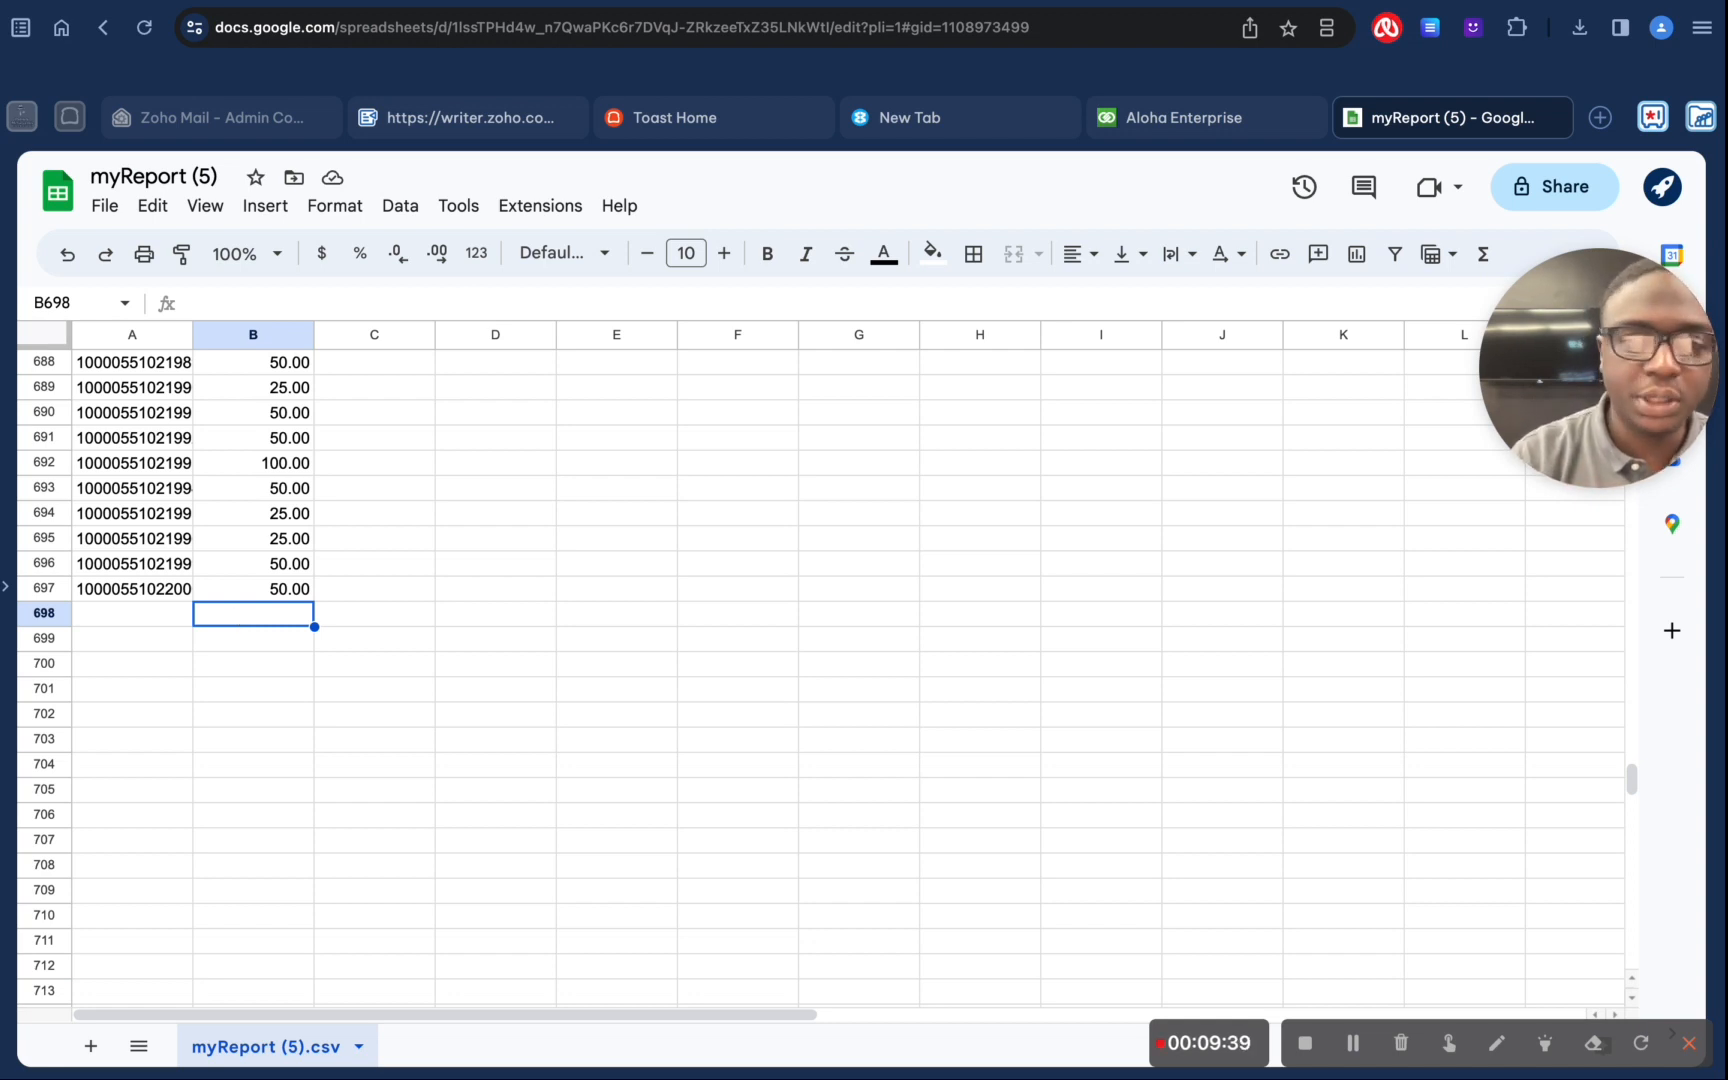
pyautogui.write('=')
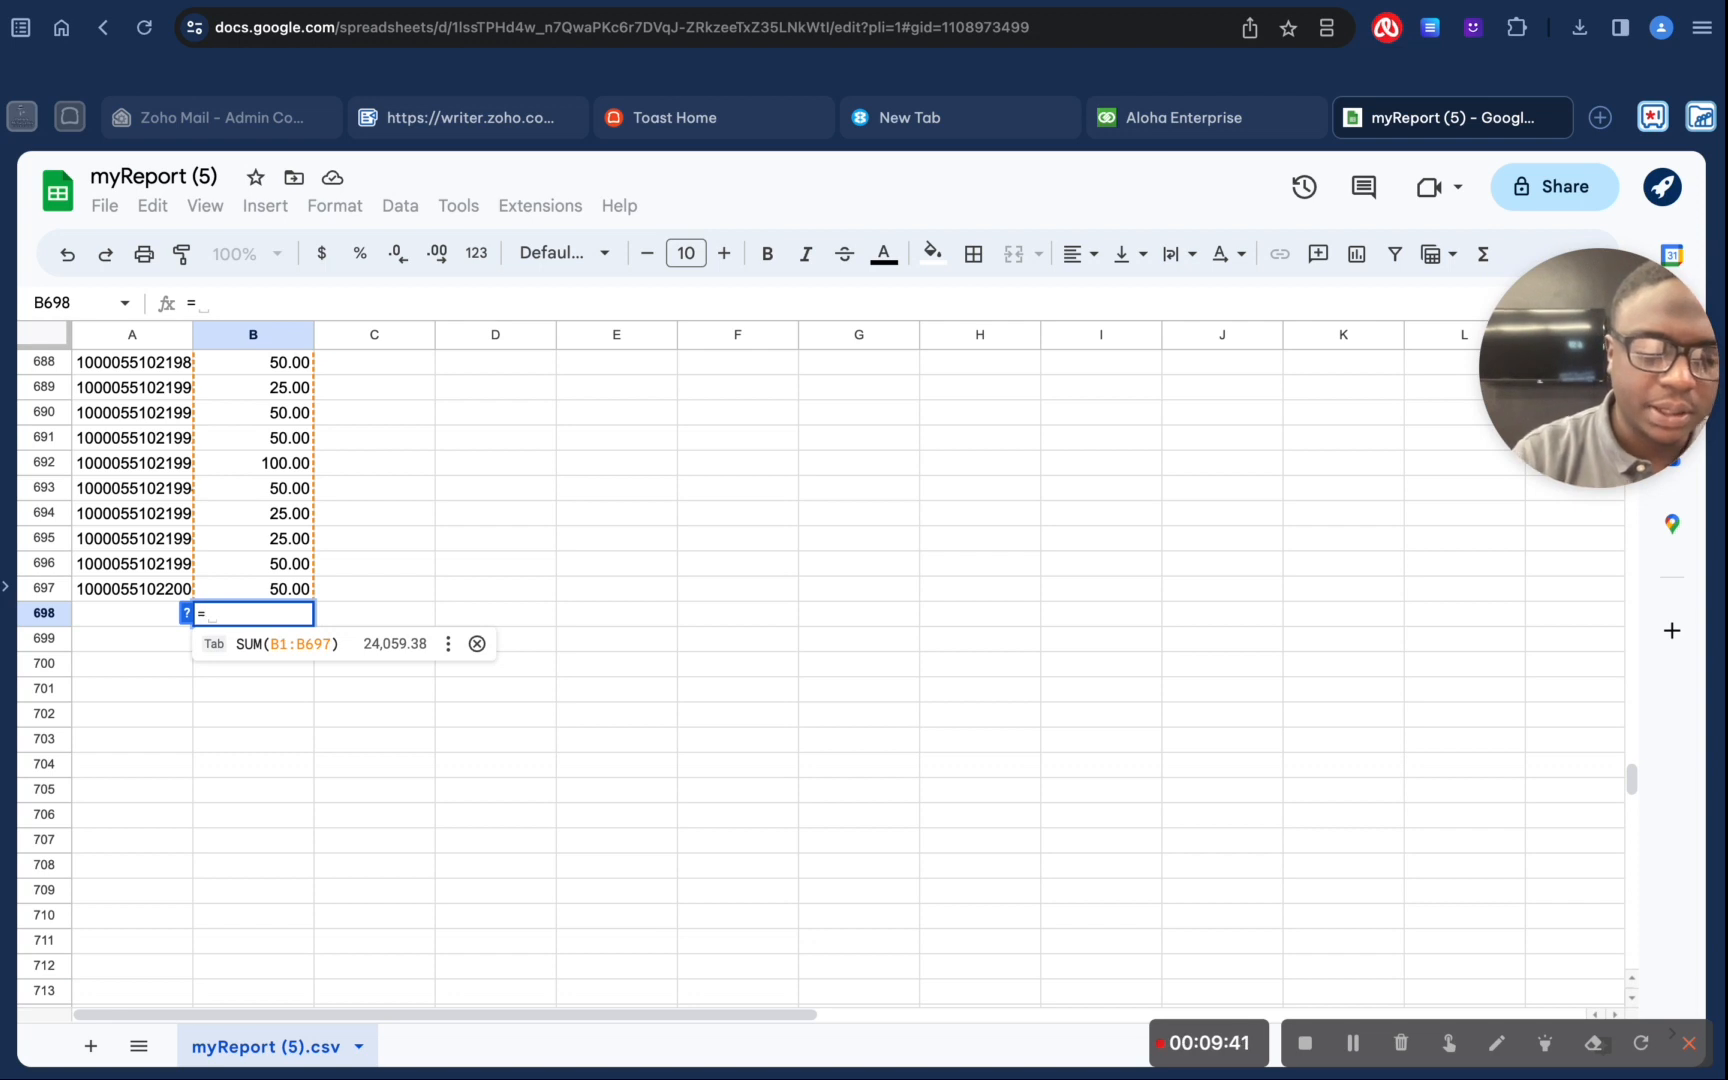
pyautogui.write('su')
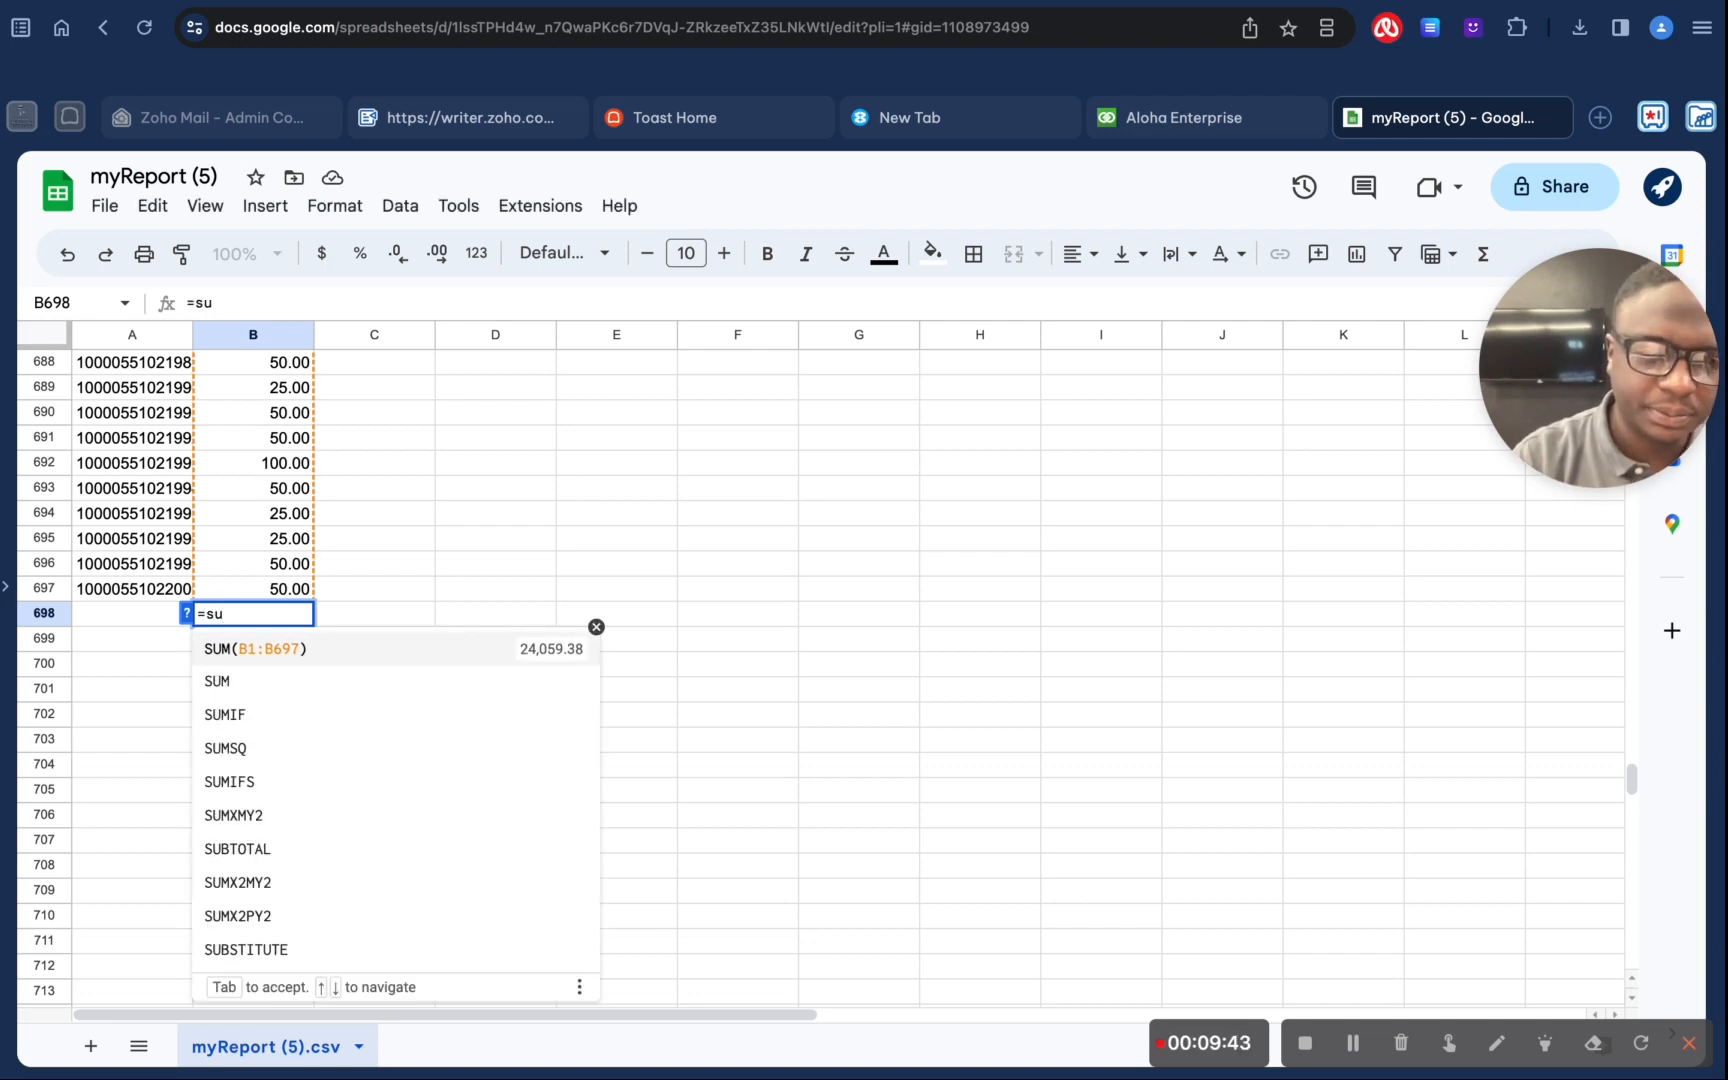
pyautogui.write('m')
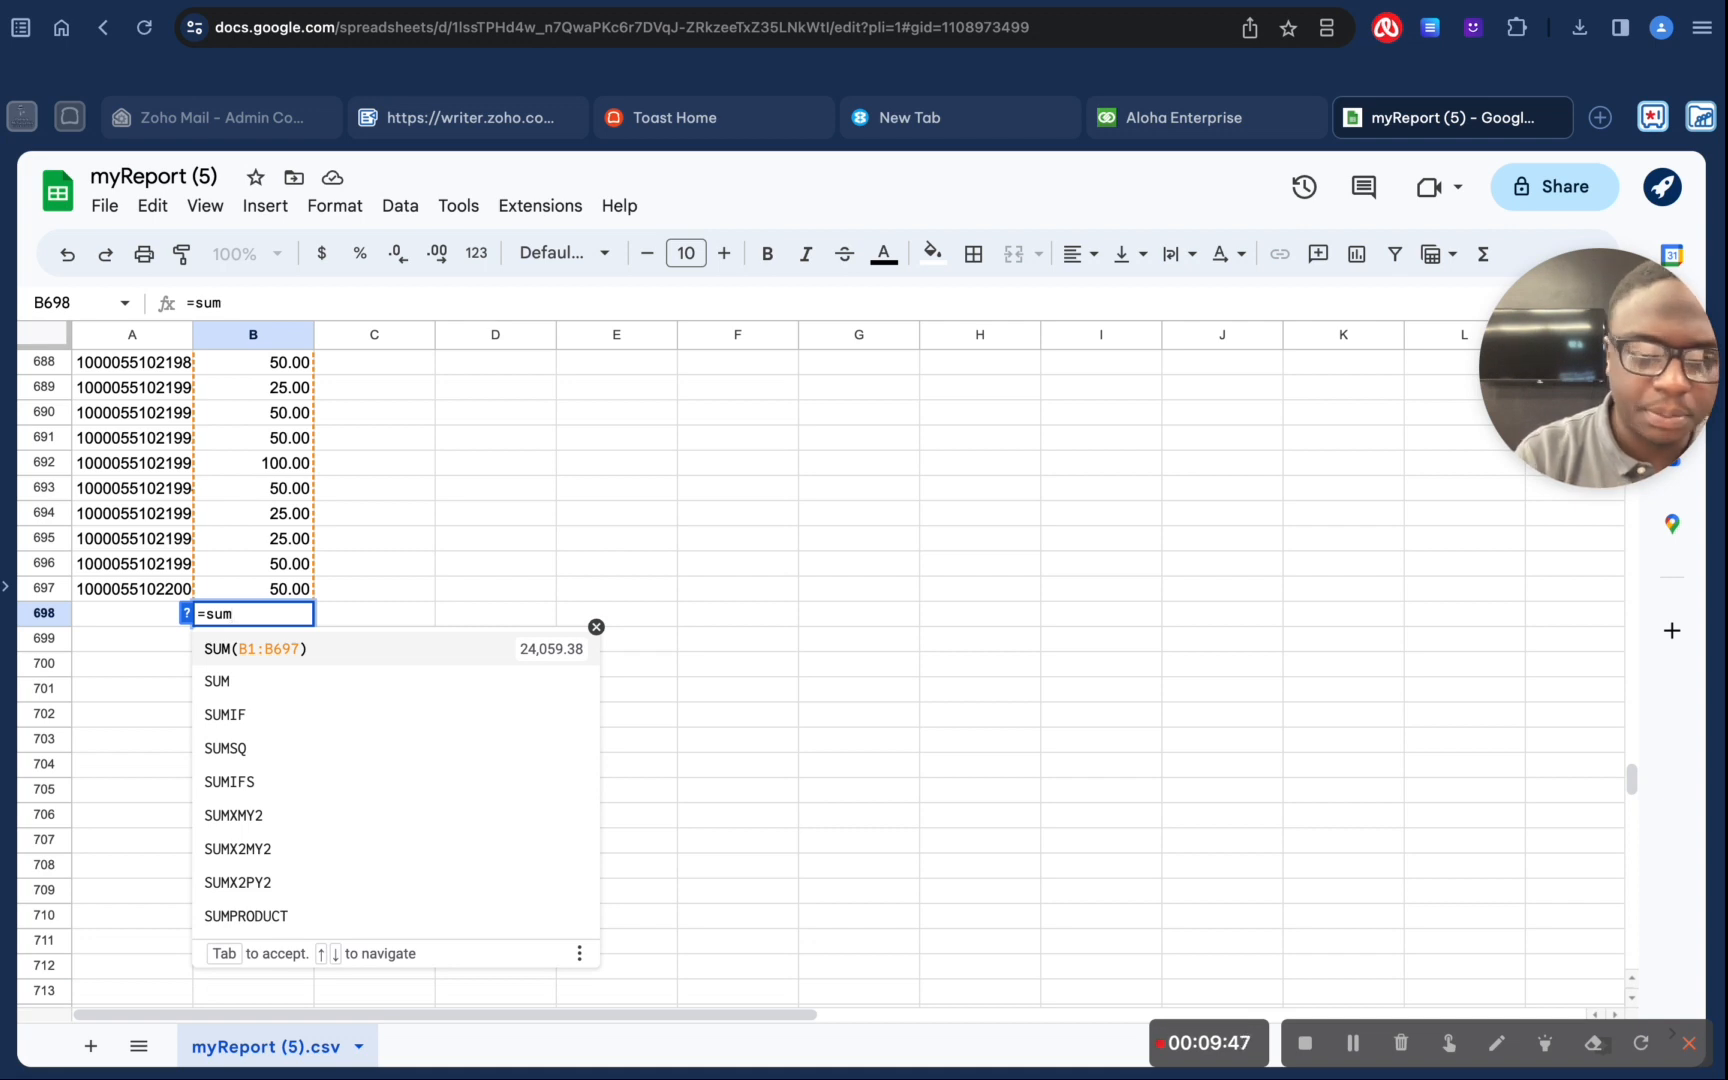
pyautogui.write('(')
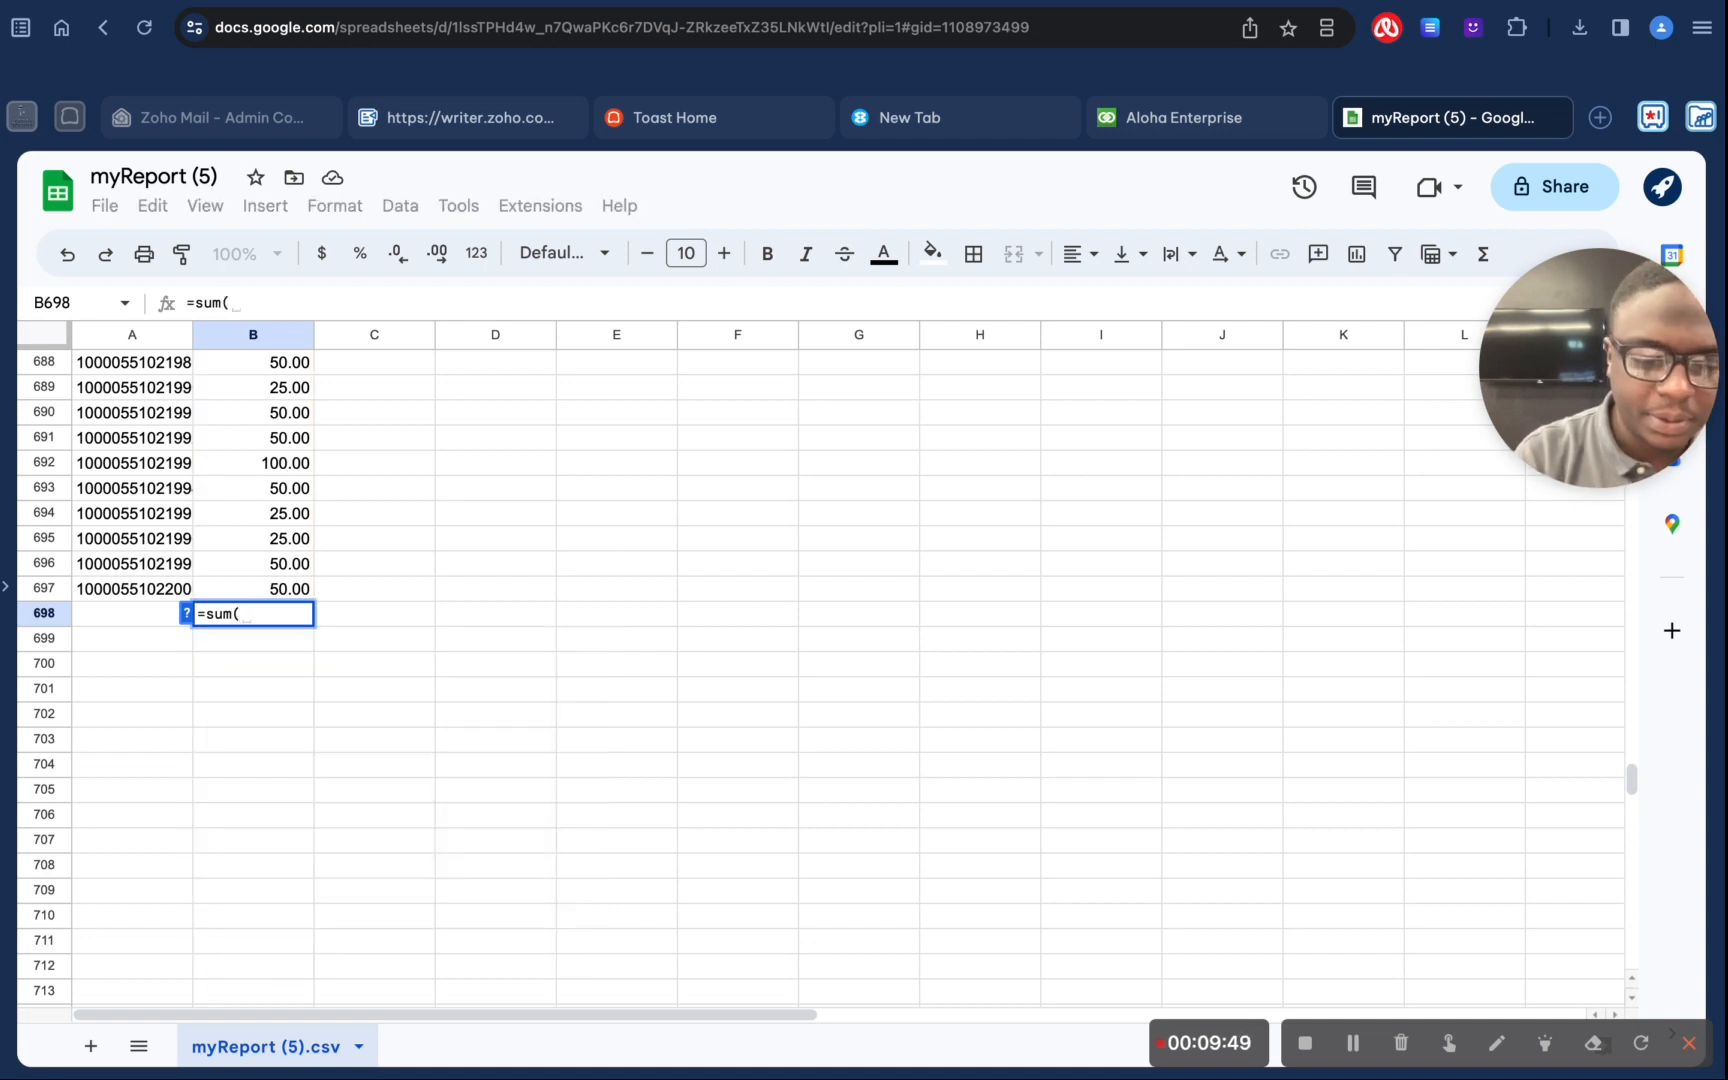
pyautogui.write('B')
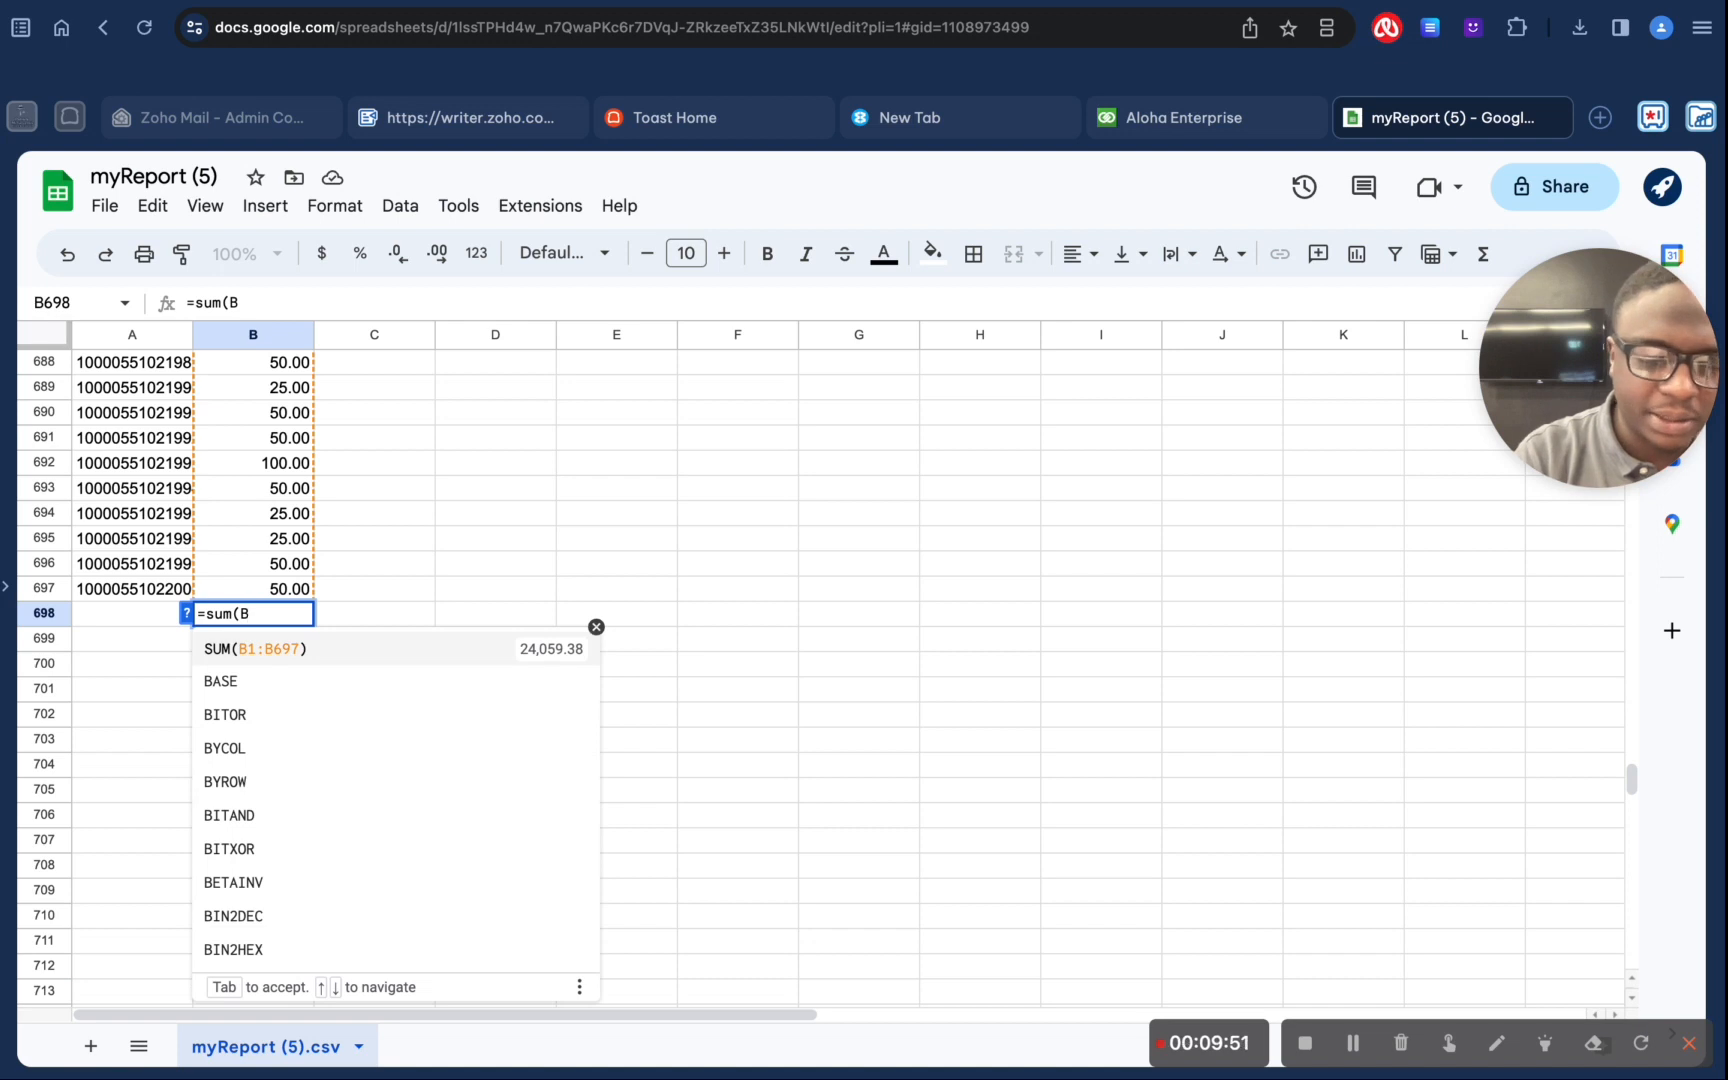
pyautogui.write('1')
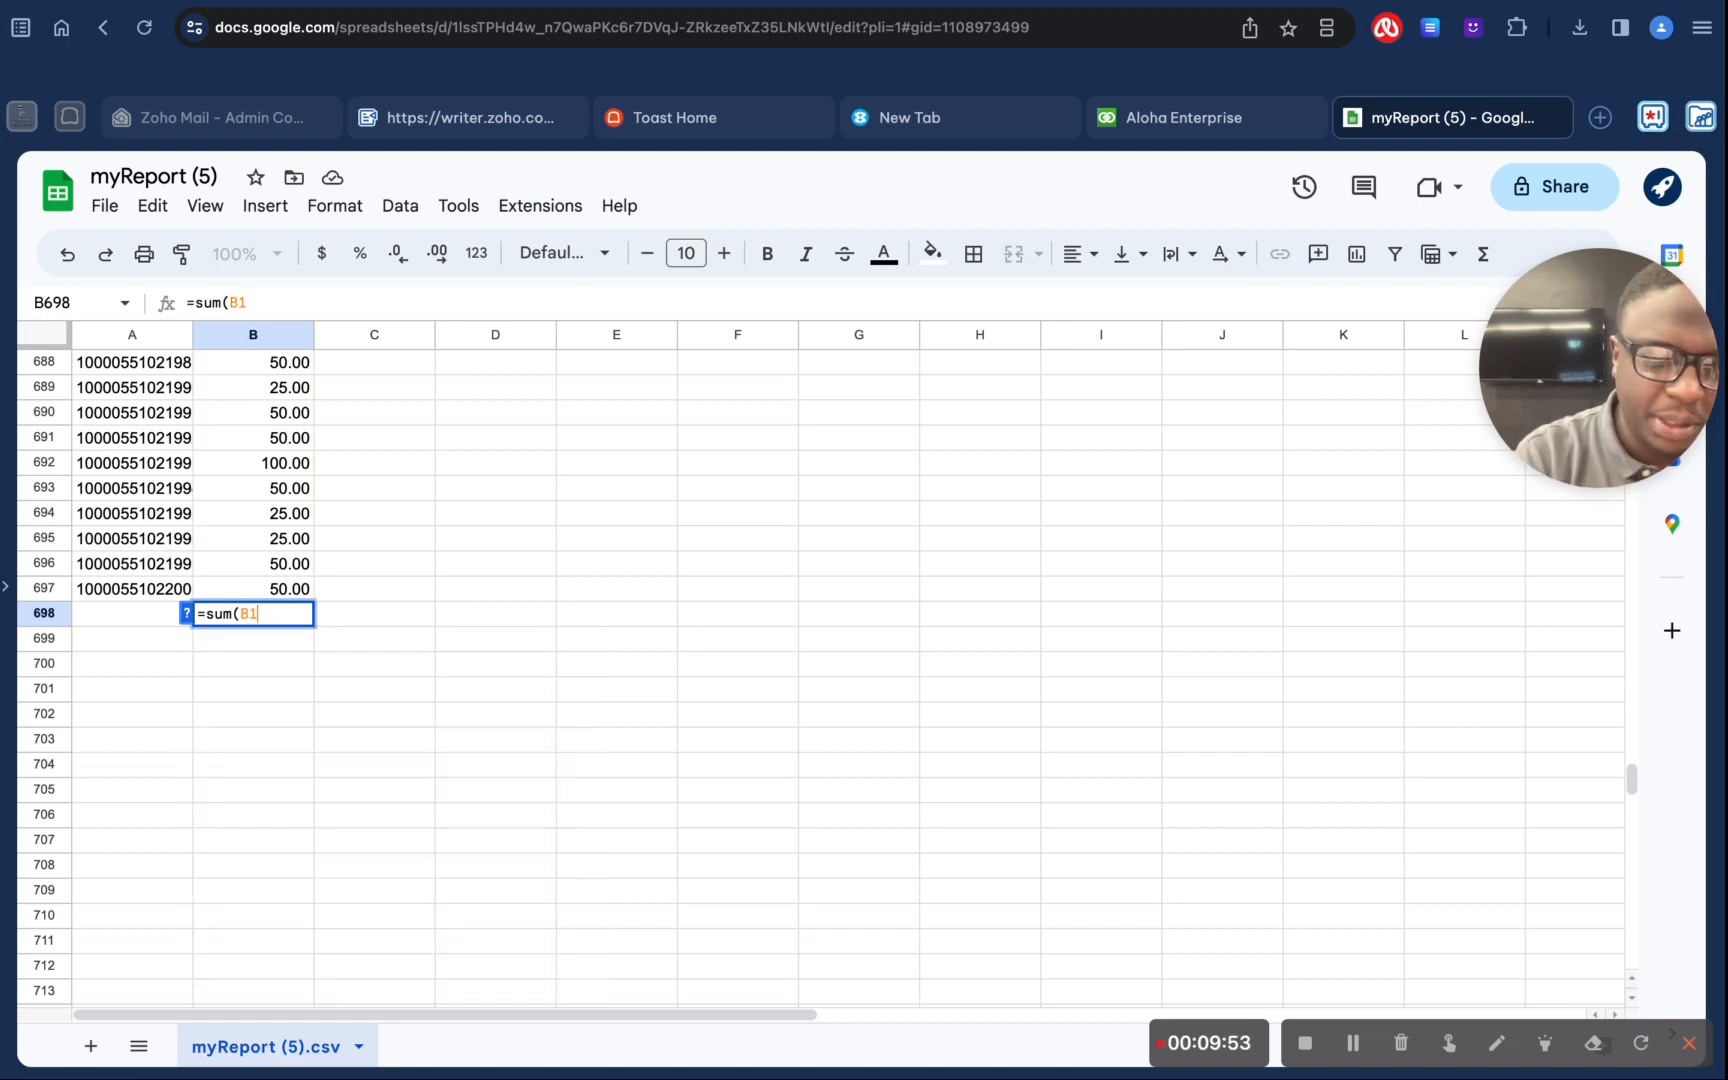
pyautogui.write(':')
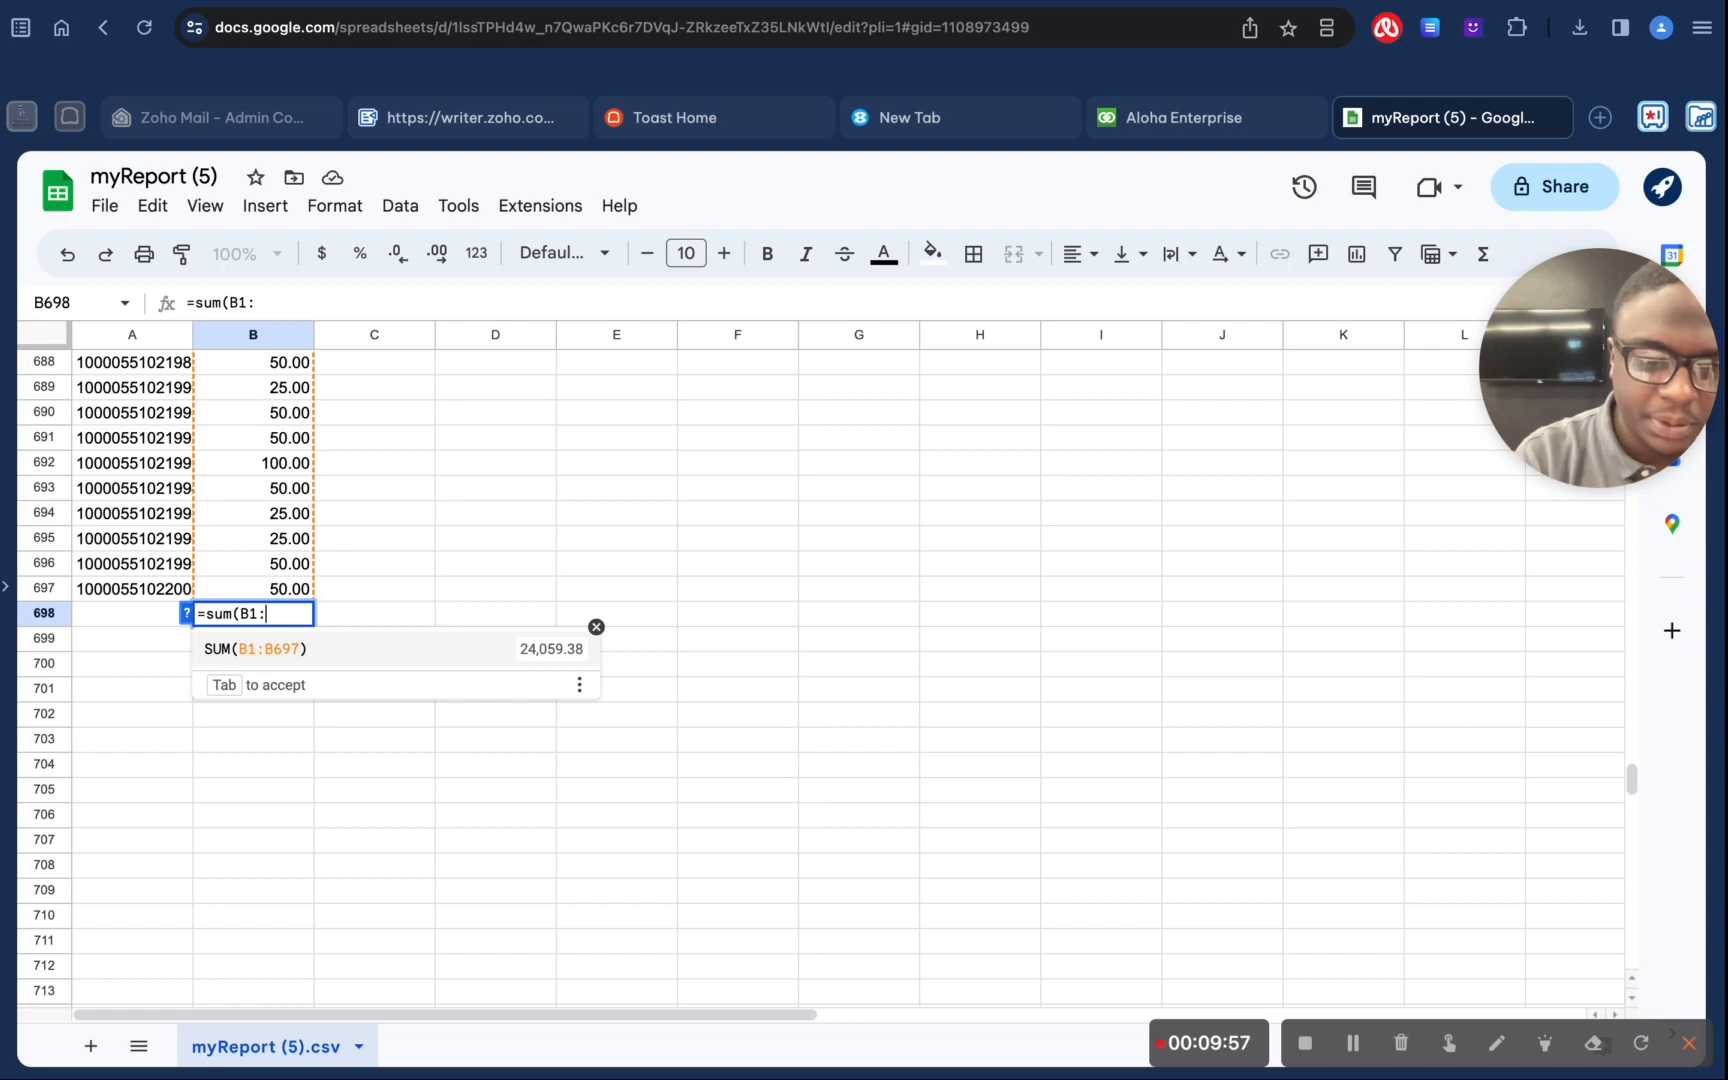
pyautogui.write('B')
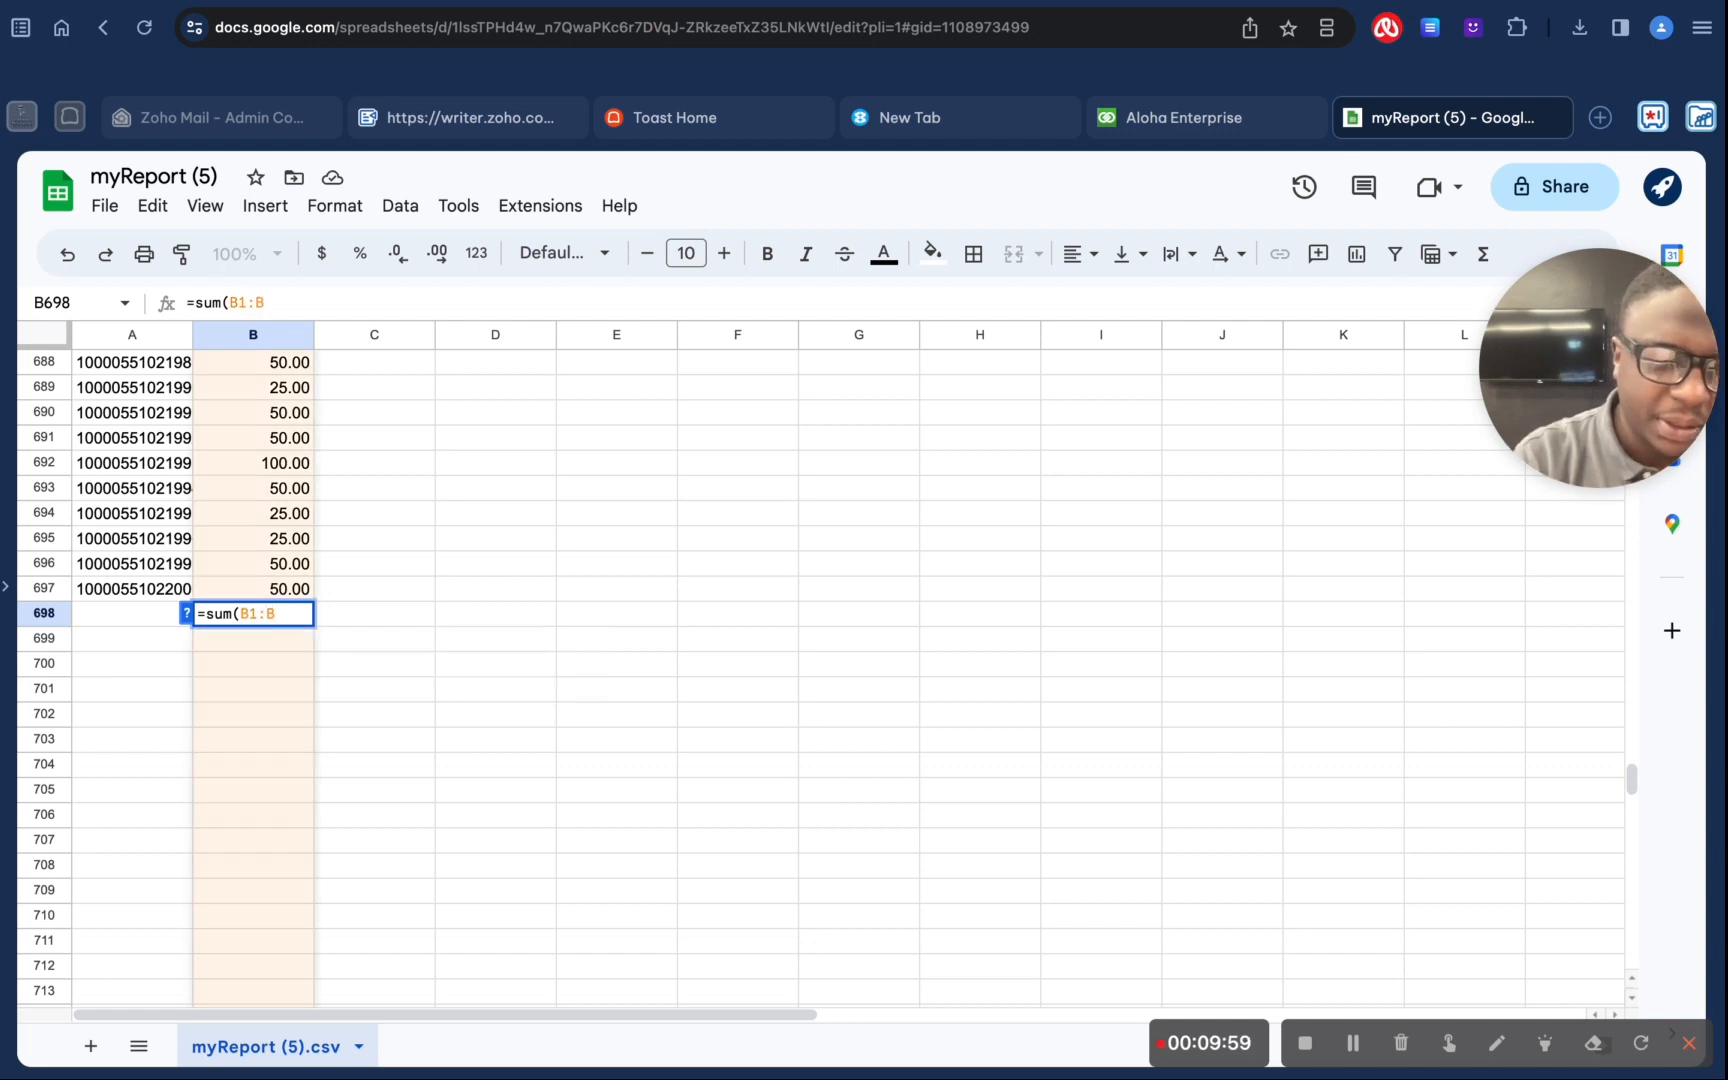
pyautogui.write('697')
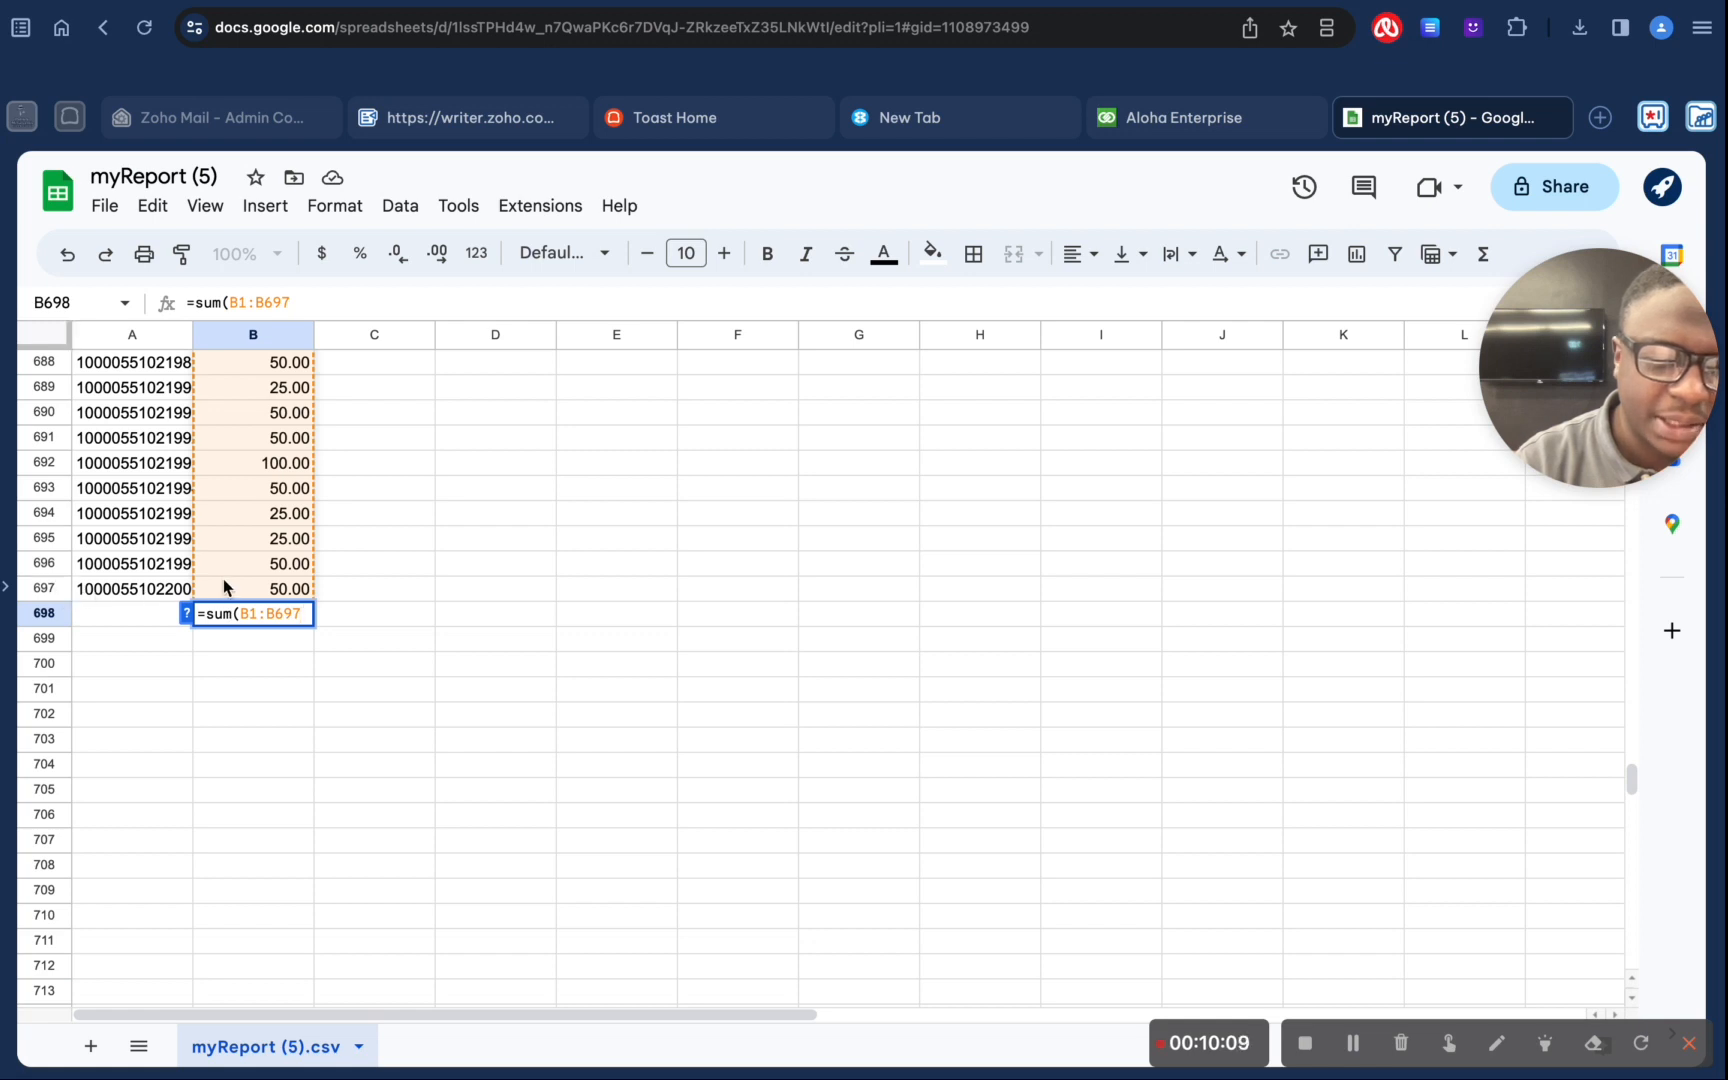
pyautogui.write(')')
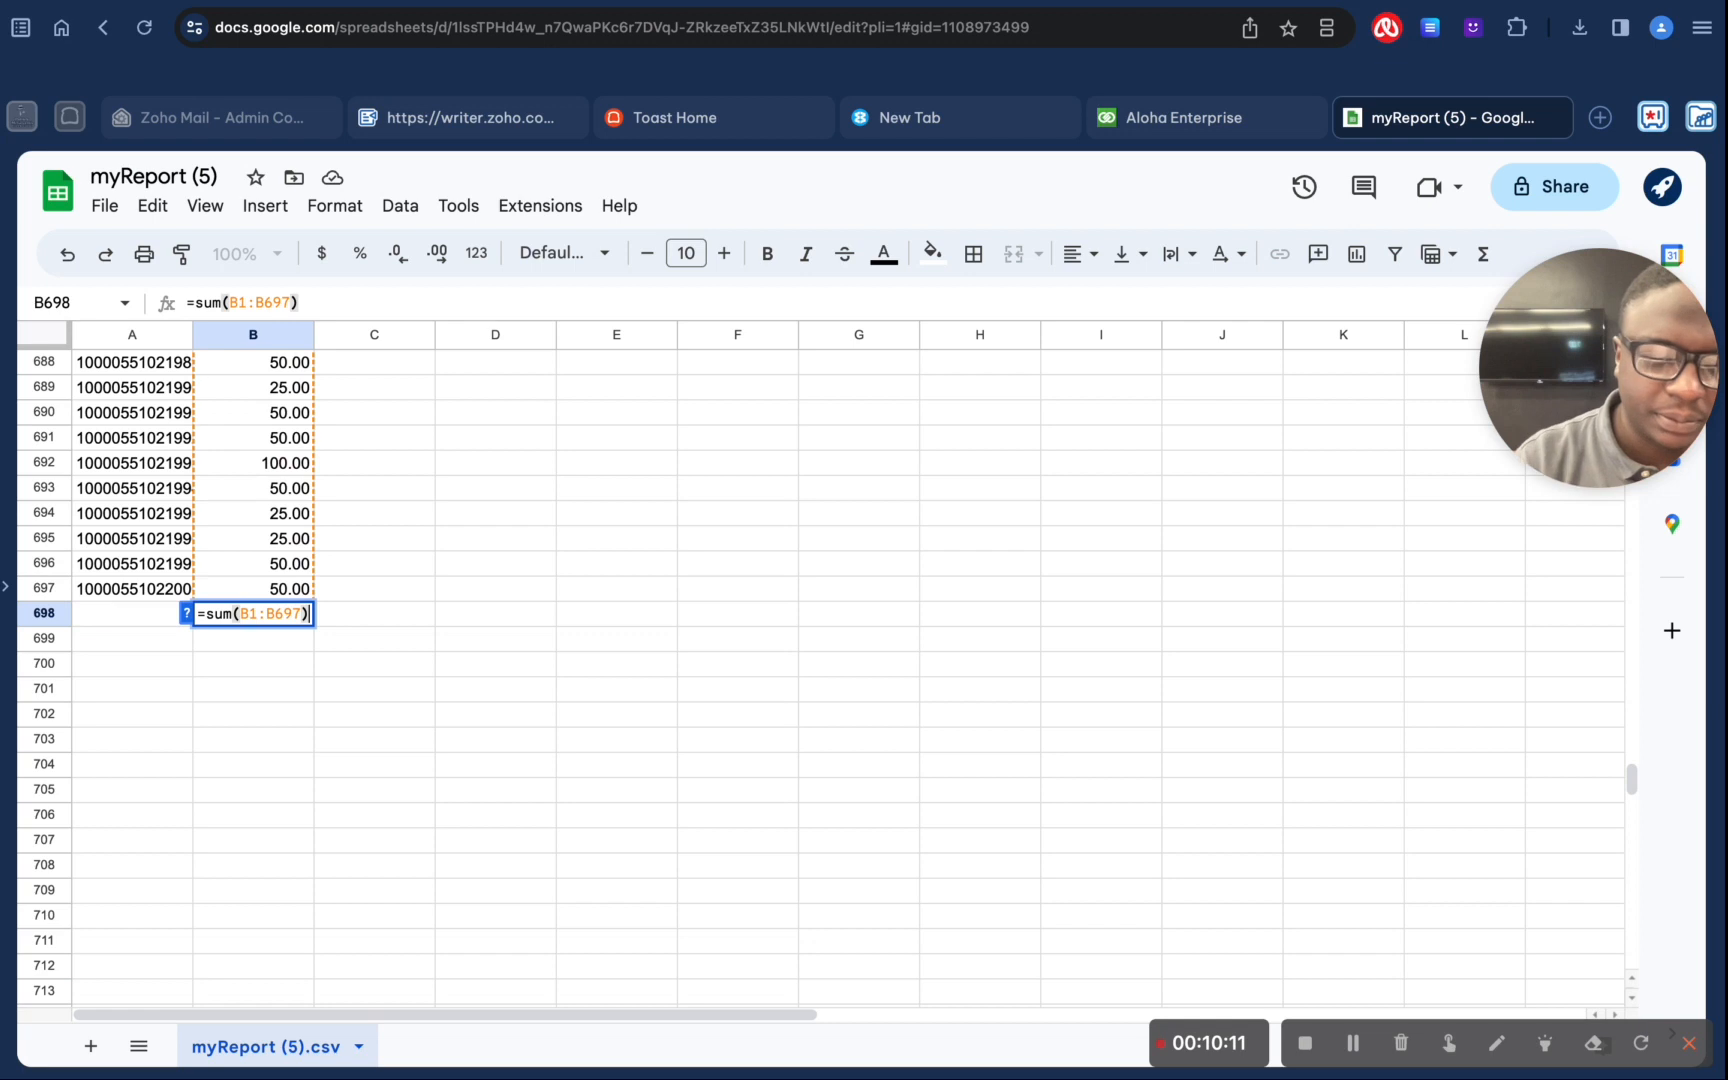
pyautogui.press('Return')
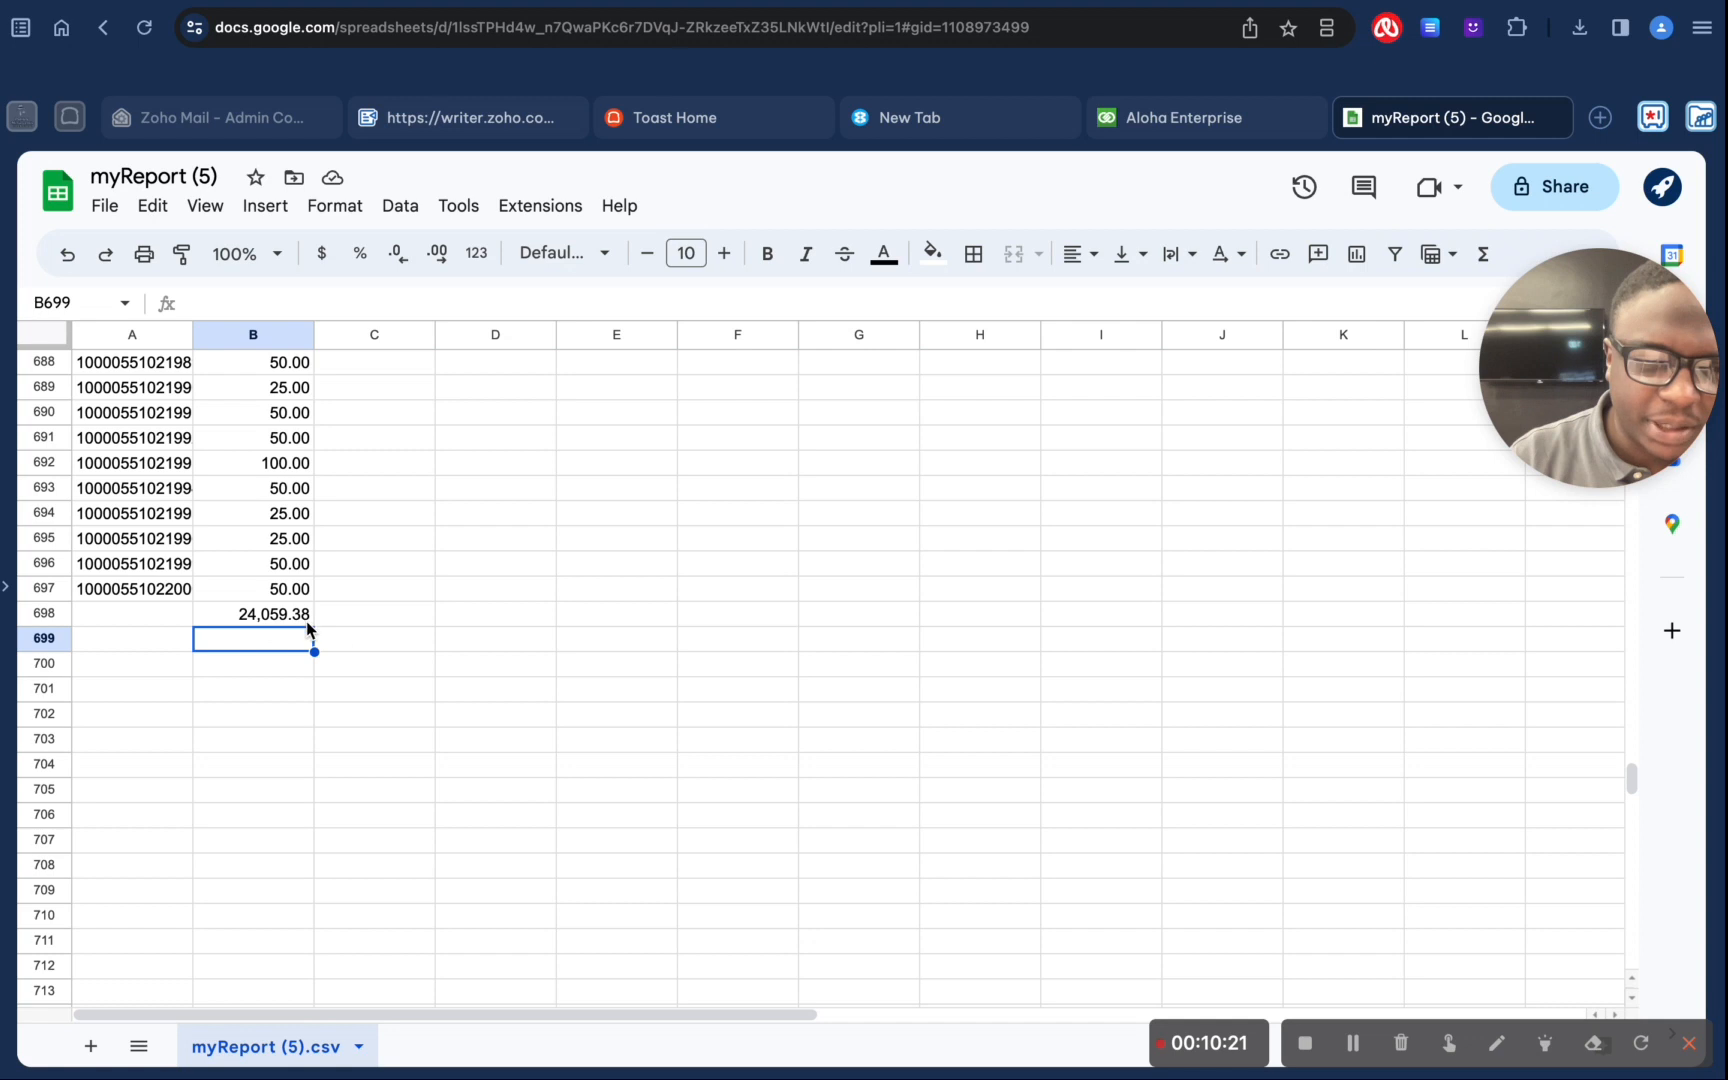
# Step: Copy the balance total from B698 and paste it into the address field of a new browser tab to keep it
pyautogui.click(303, 620)
pyautogui.press('super+c')
pyautogui.click(1600, 125)
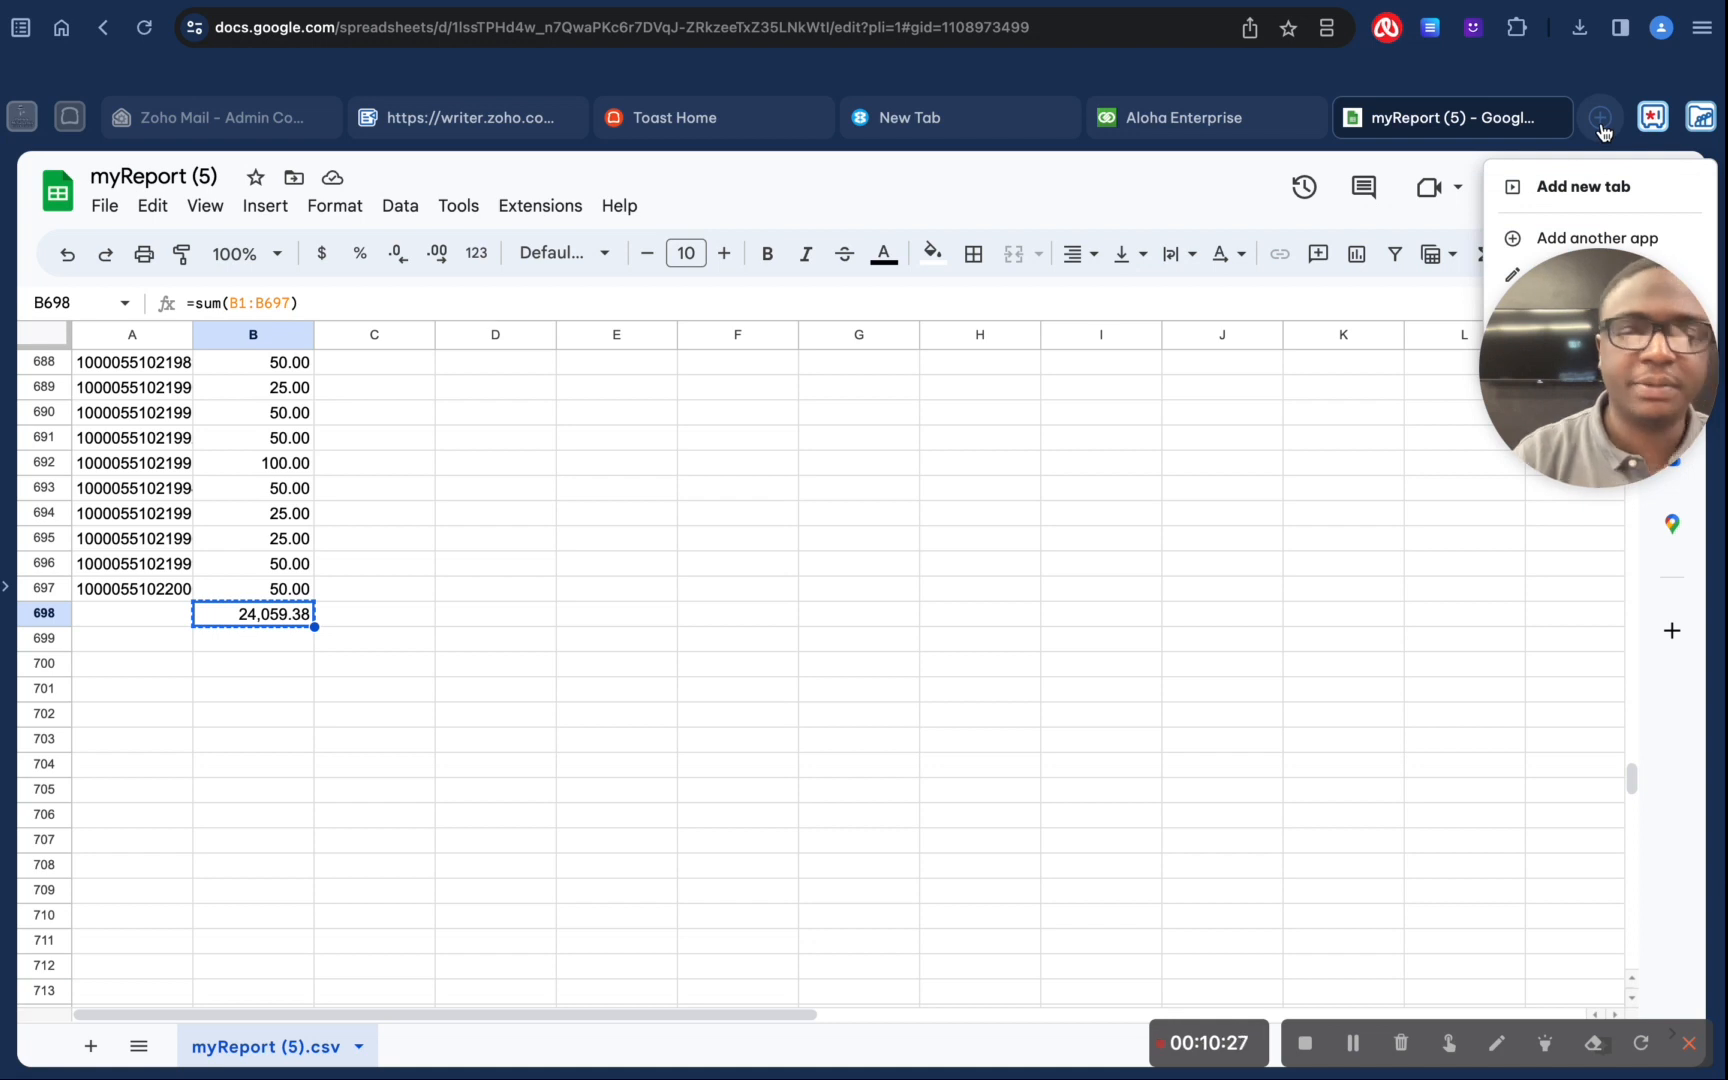
pyautogui.click(1601, 125)
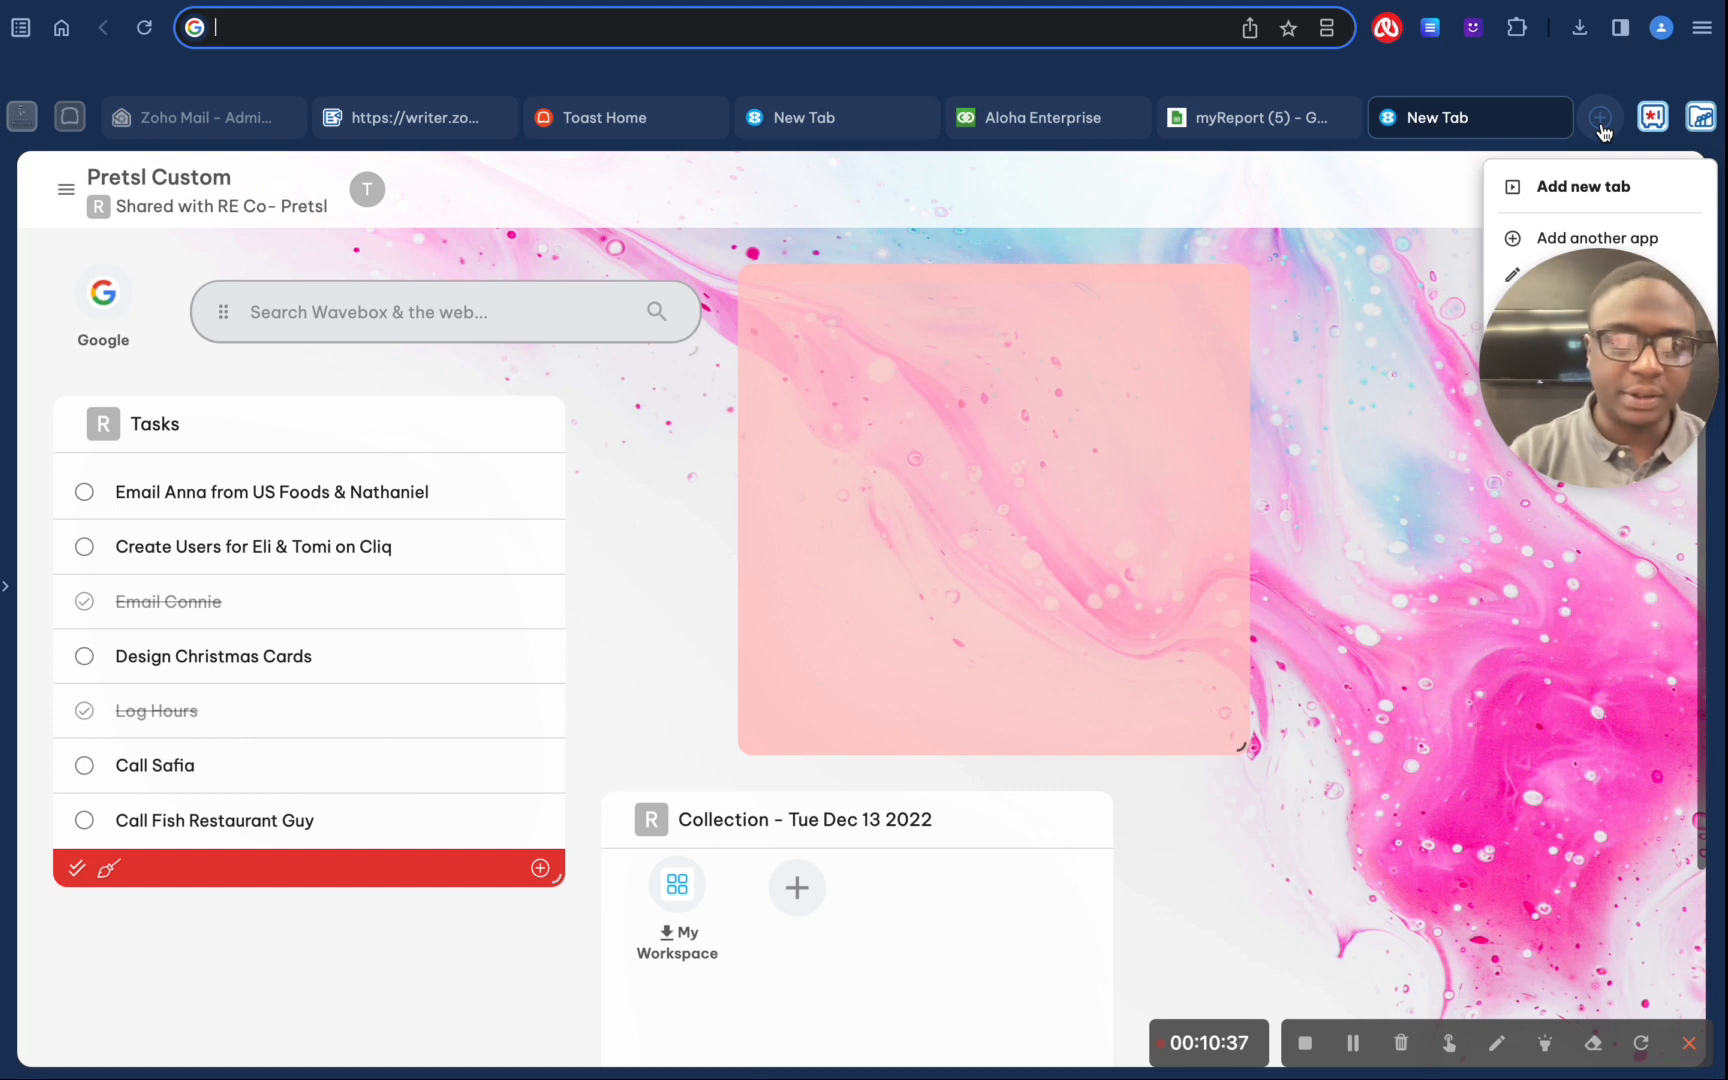
pyautogui.press('super+v')
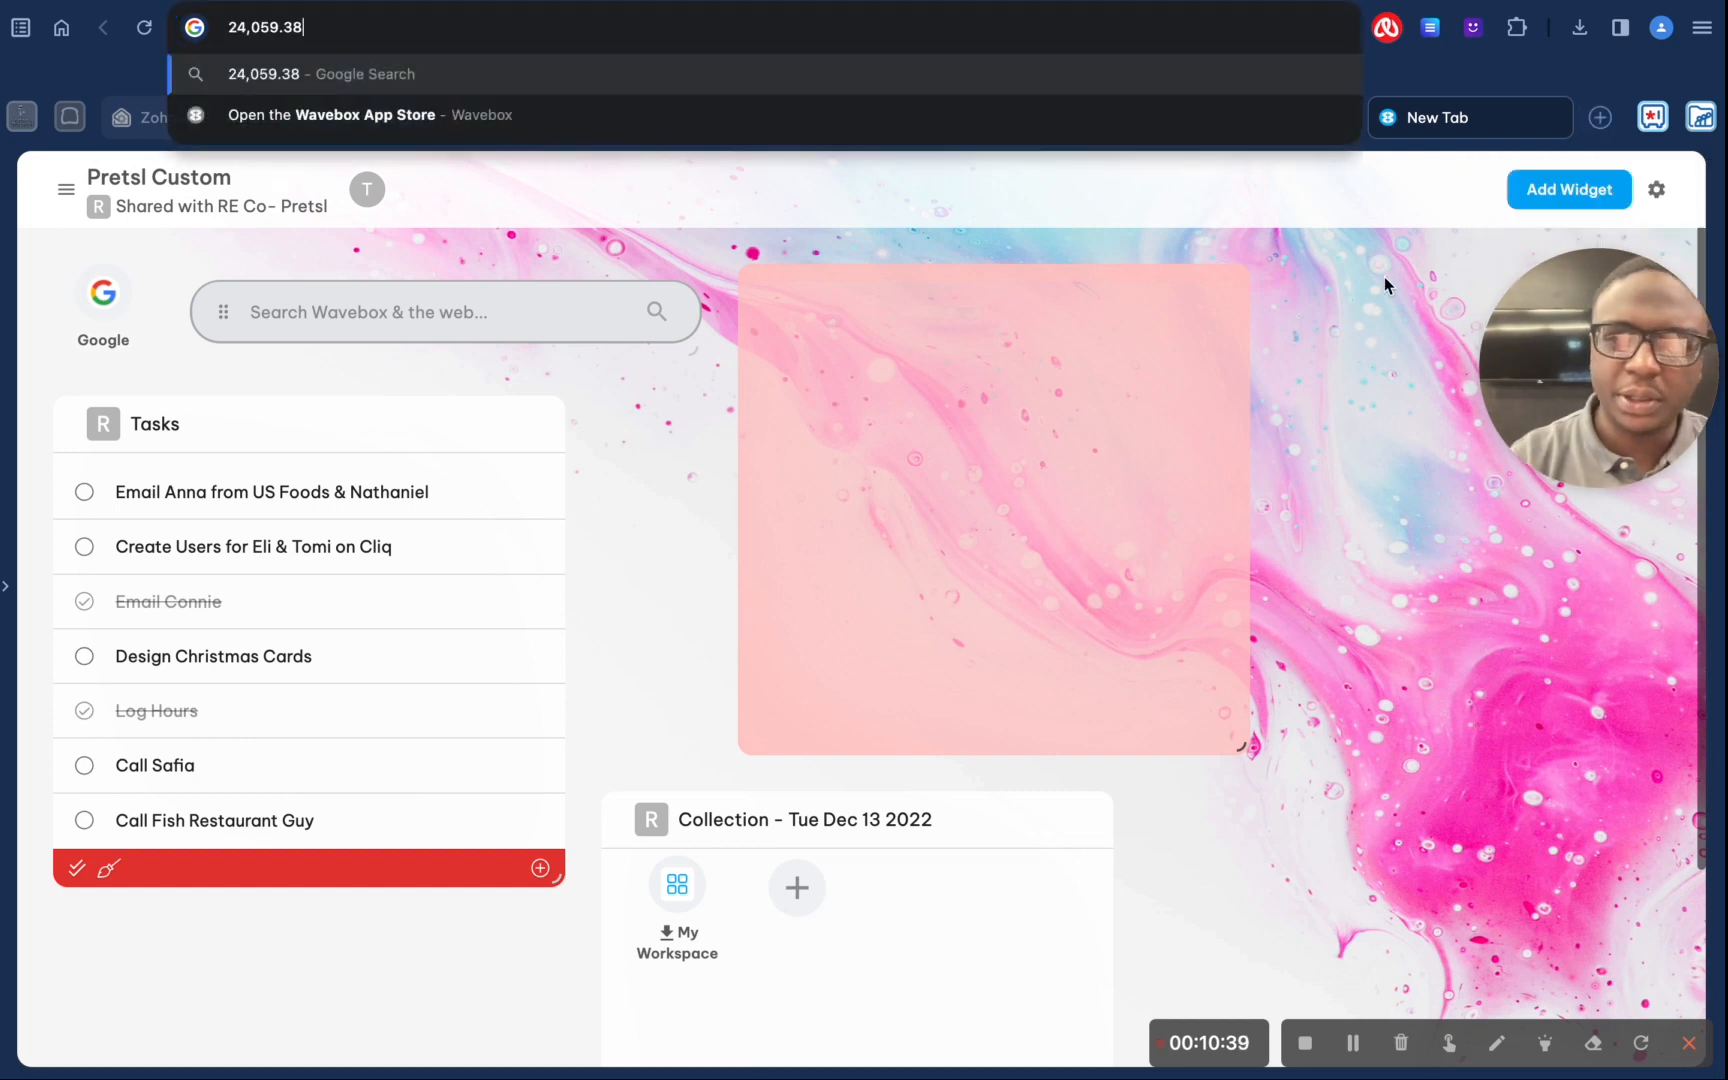
pyautogui.click(1385, 275)
# Step: Return to the myReport (5) spreadsheet and delete the total from cell B698
pyautogui.click(1250, 118)
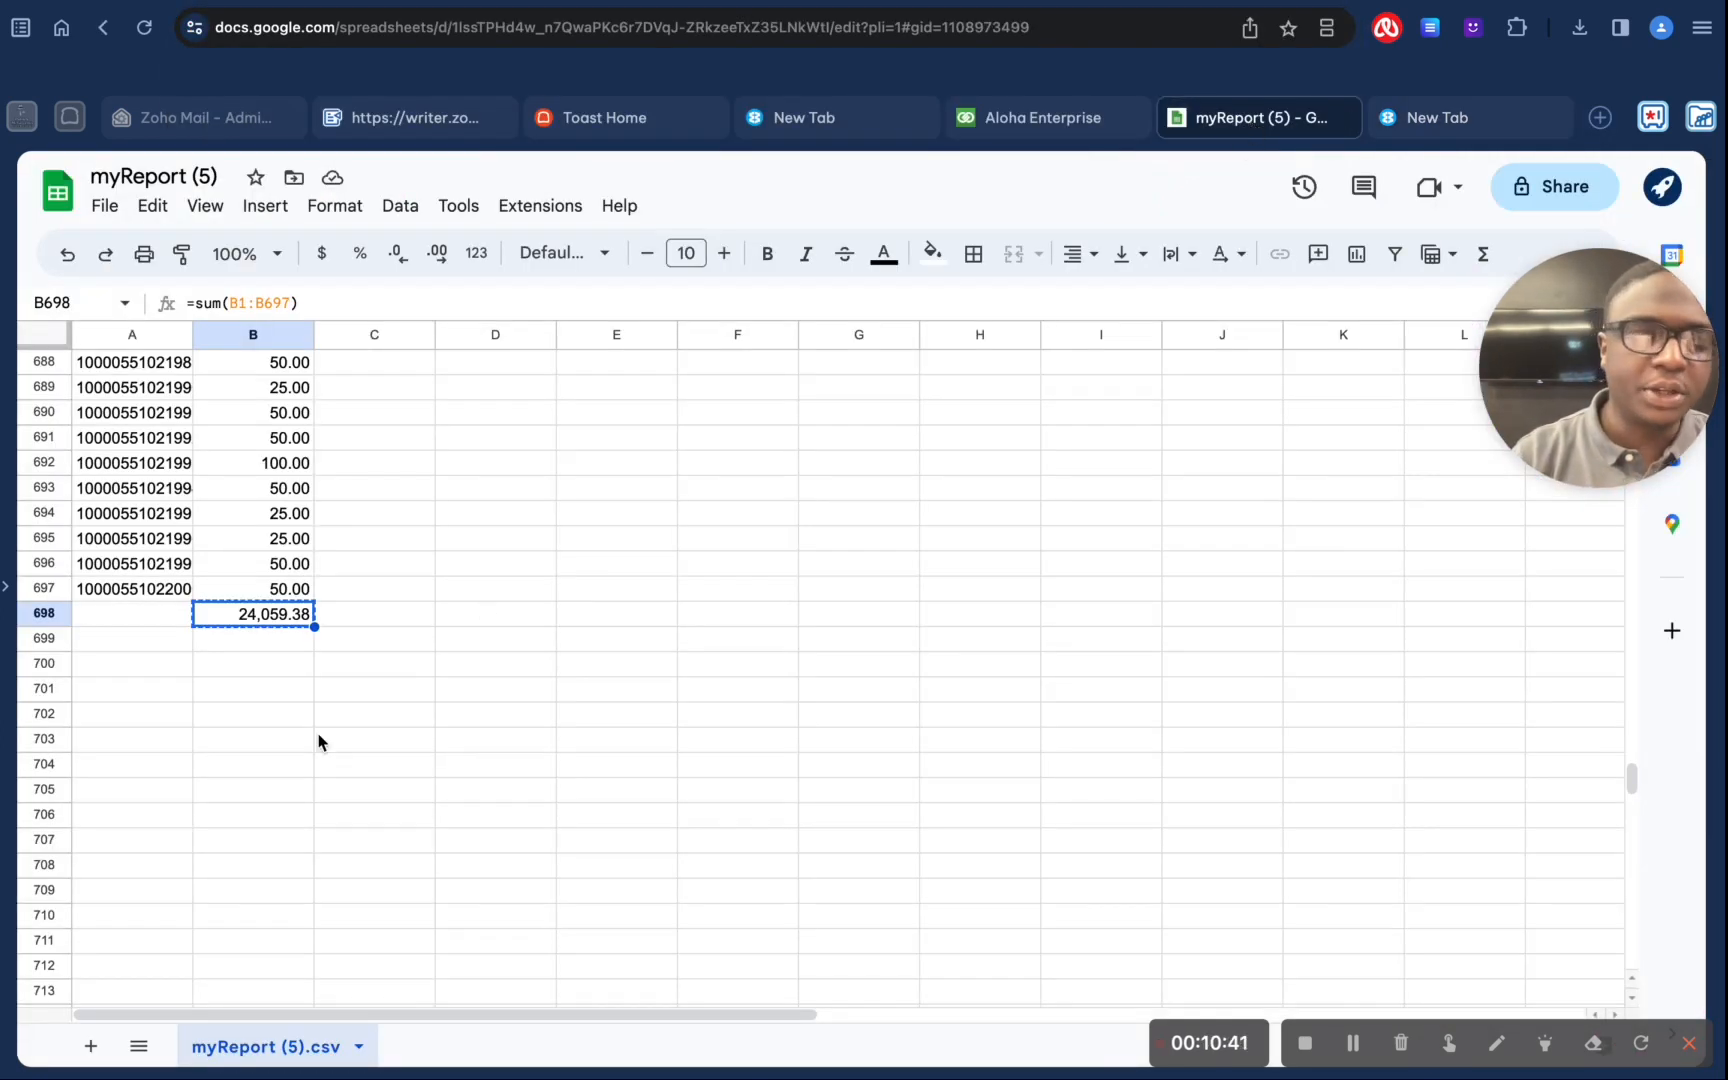
pyautogui.click(290, 690)
pyautogui.click(266, 624)
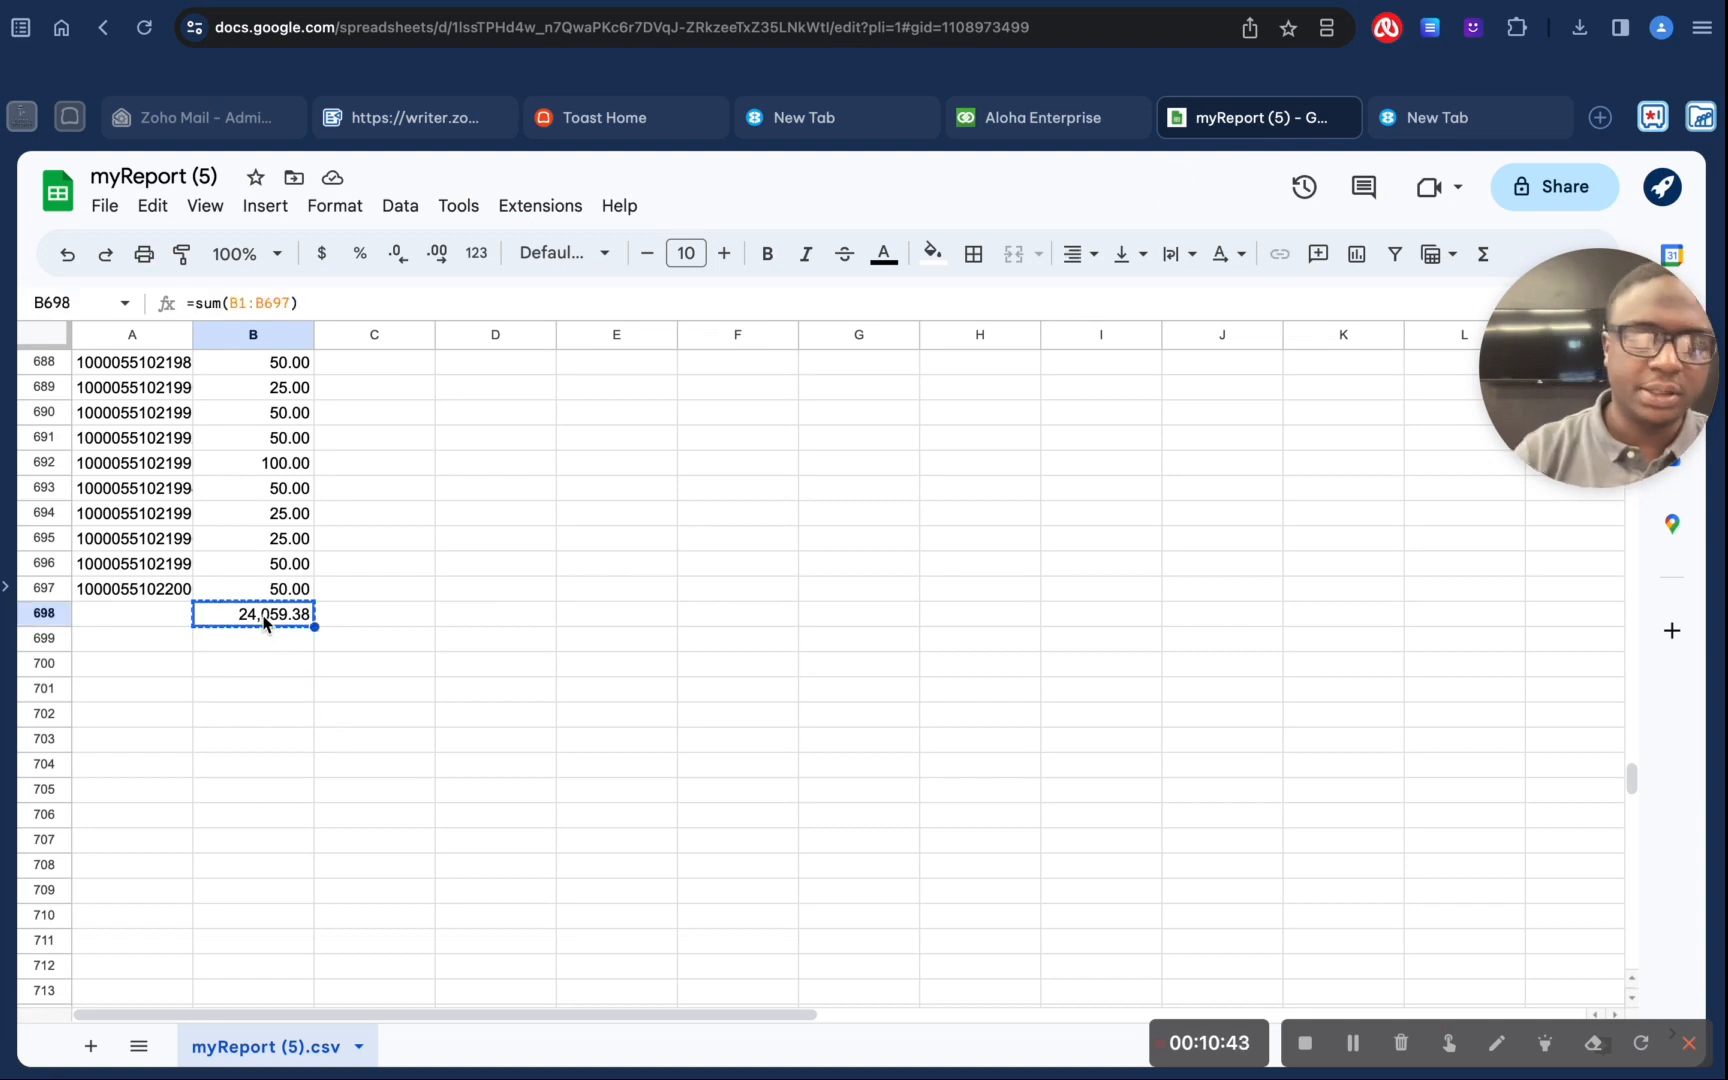
pyautogui.press('Delete')
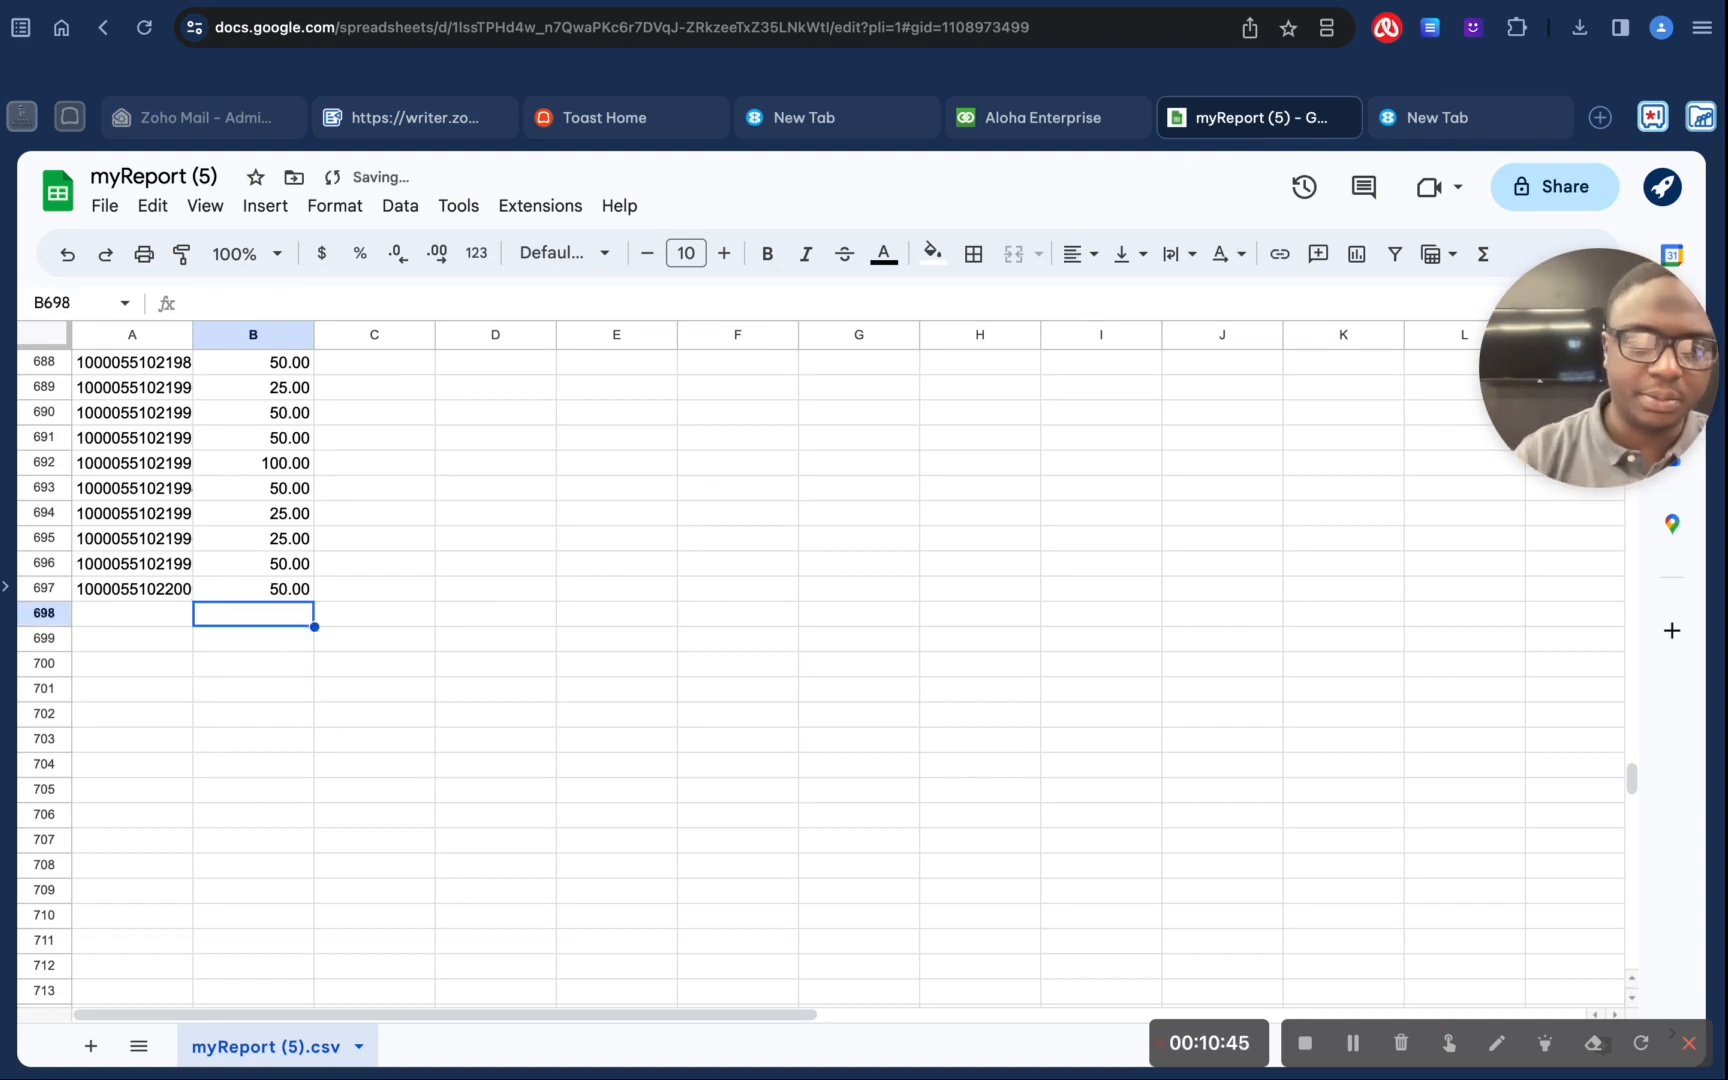
pyautogui.click(276, 718)
# Step: Rename the spreadsheet as Formatted McGoverns Active Gift Cards
pyautogui.scroll(20, 276, 718)
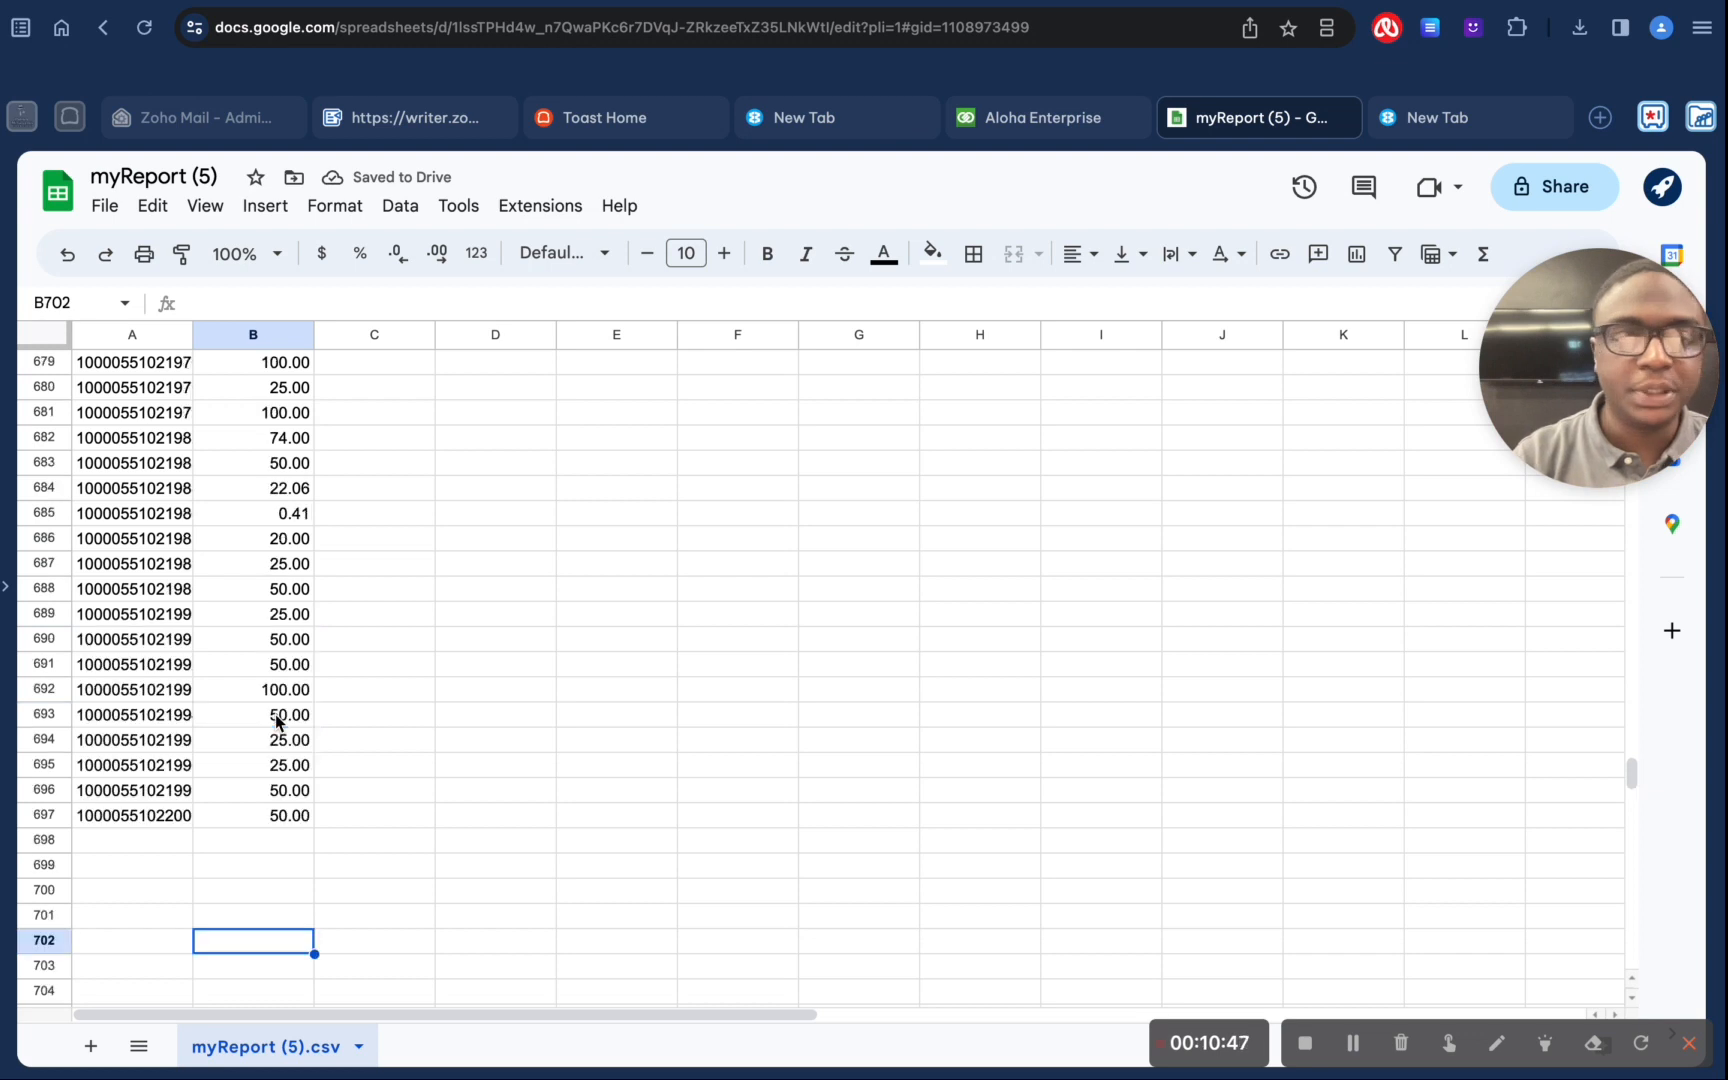
pyautogui.scroll(20, 276, 718)
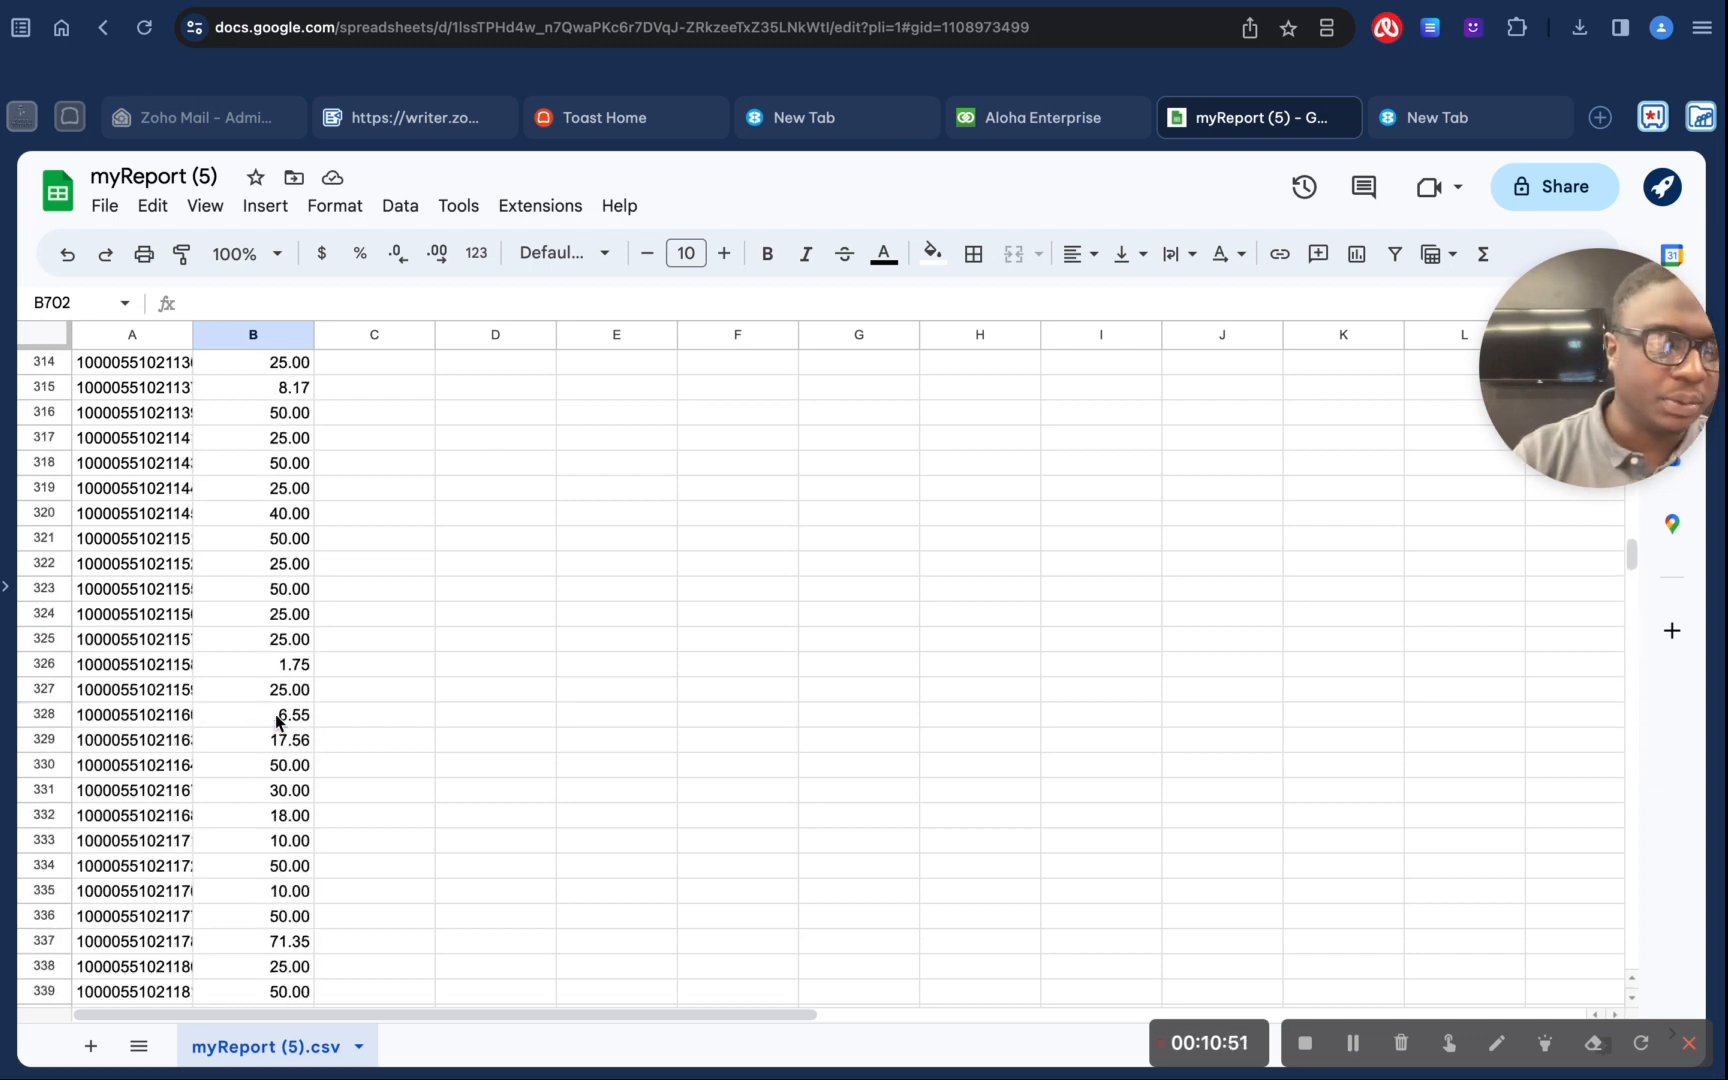
pyautogui.scroll(20, 276, 718)
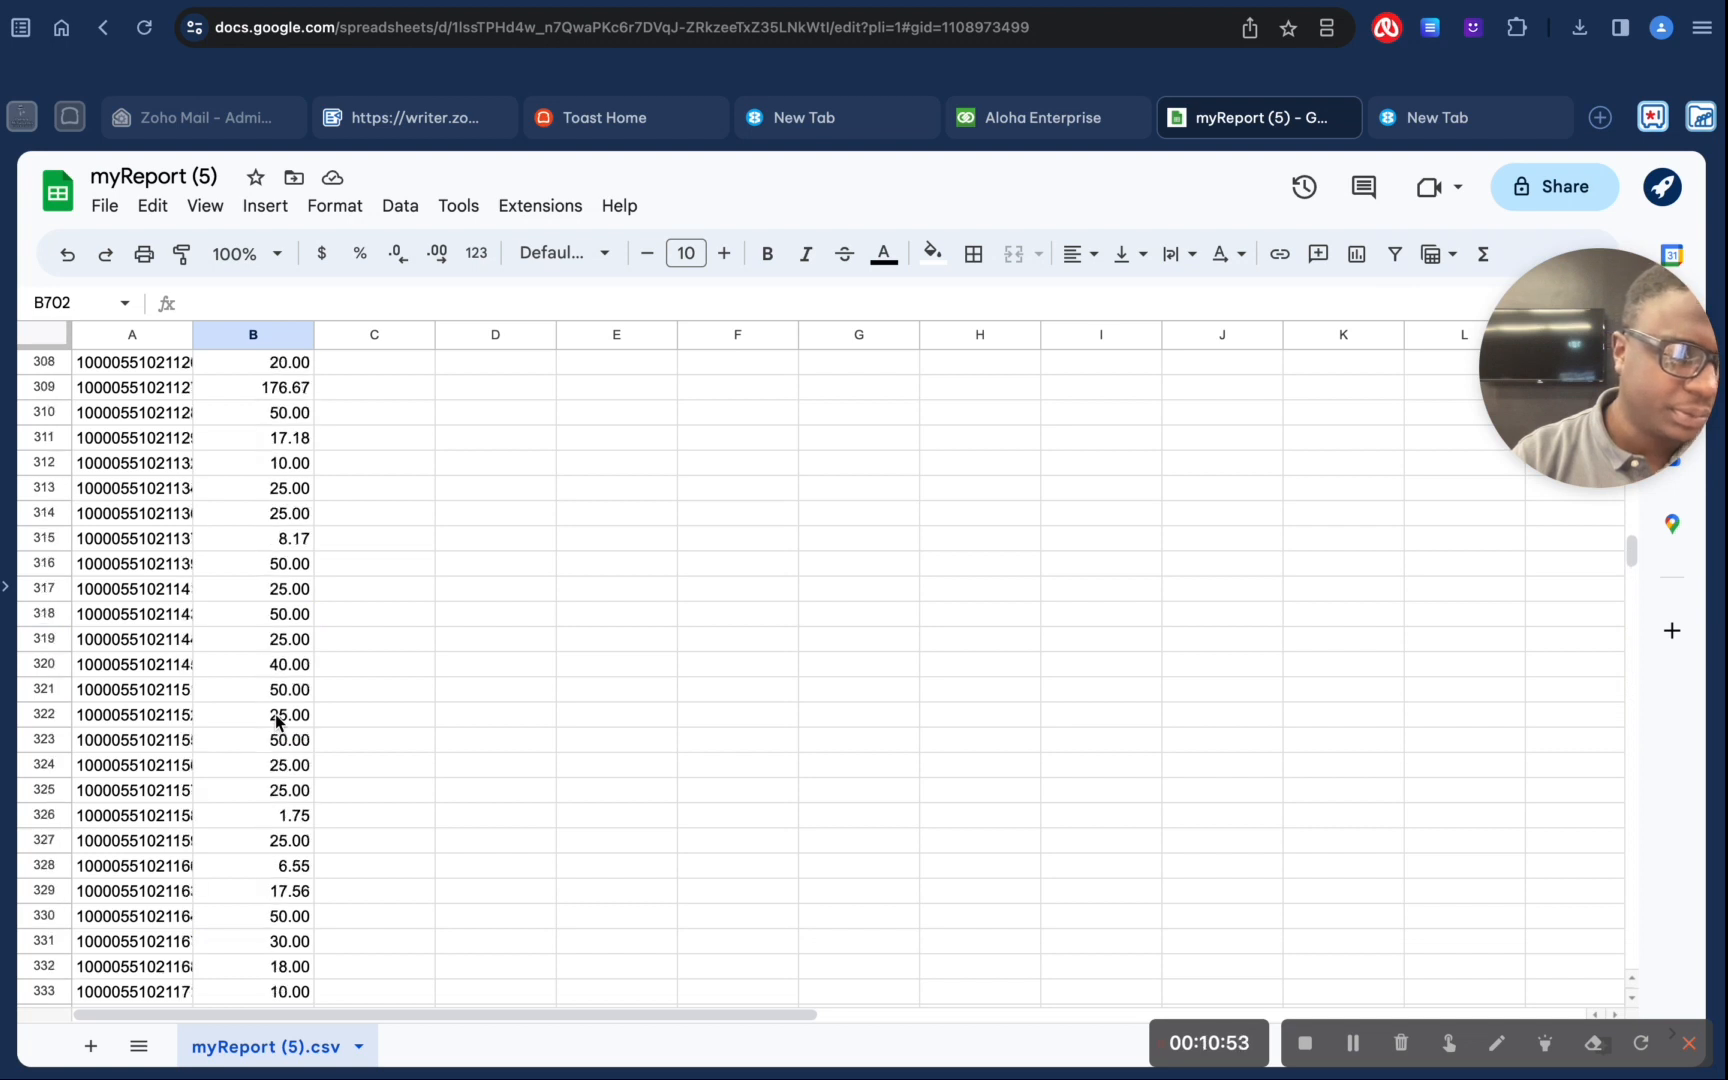
pyautogui.scroll(20, 276, 718)
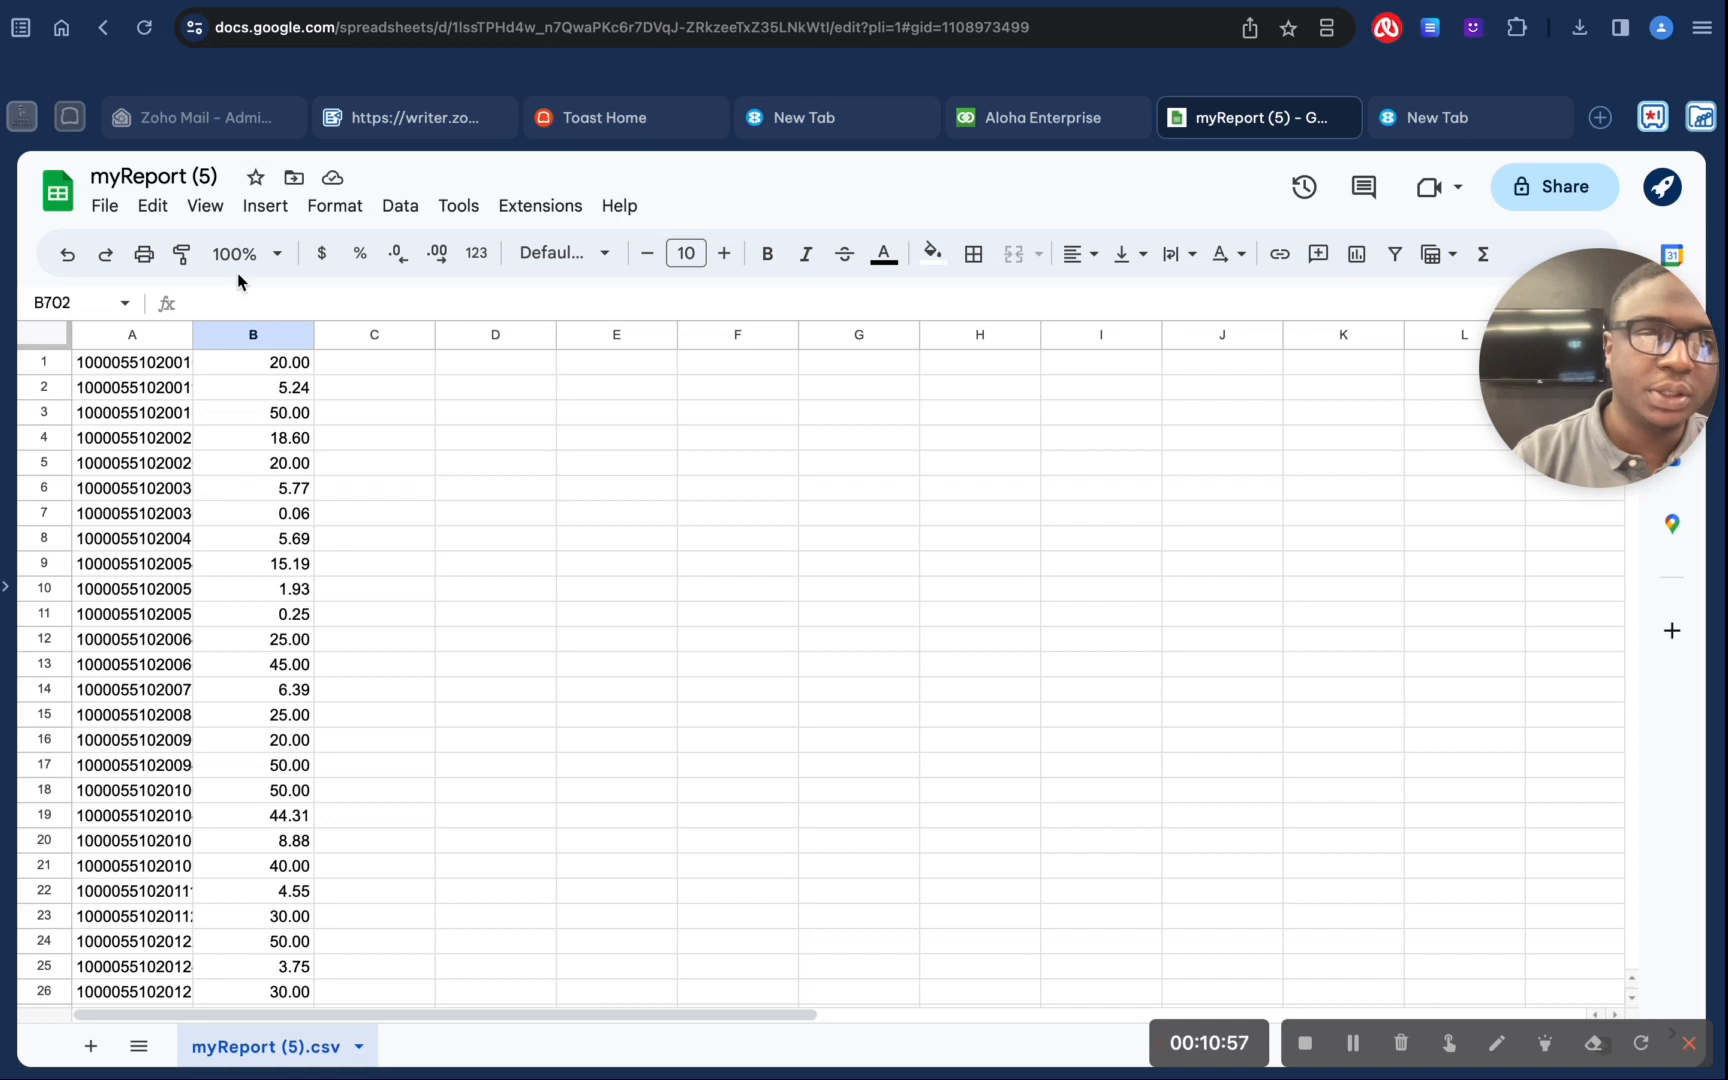
pyautogui.click(145, 178)
pyautogui.moveTo(145, 179); pyautogui.dragTo(94, 179)
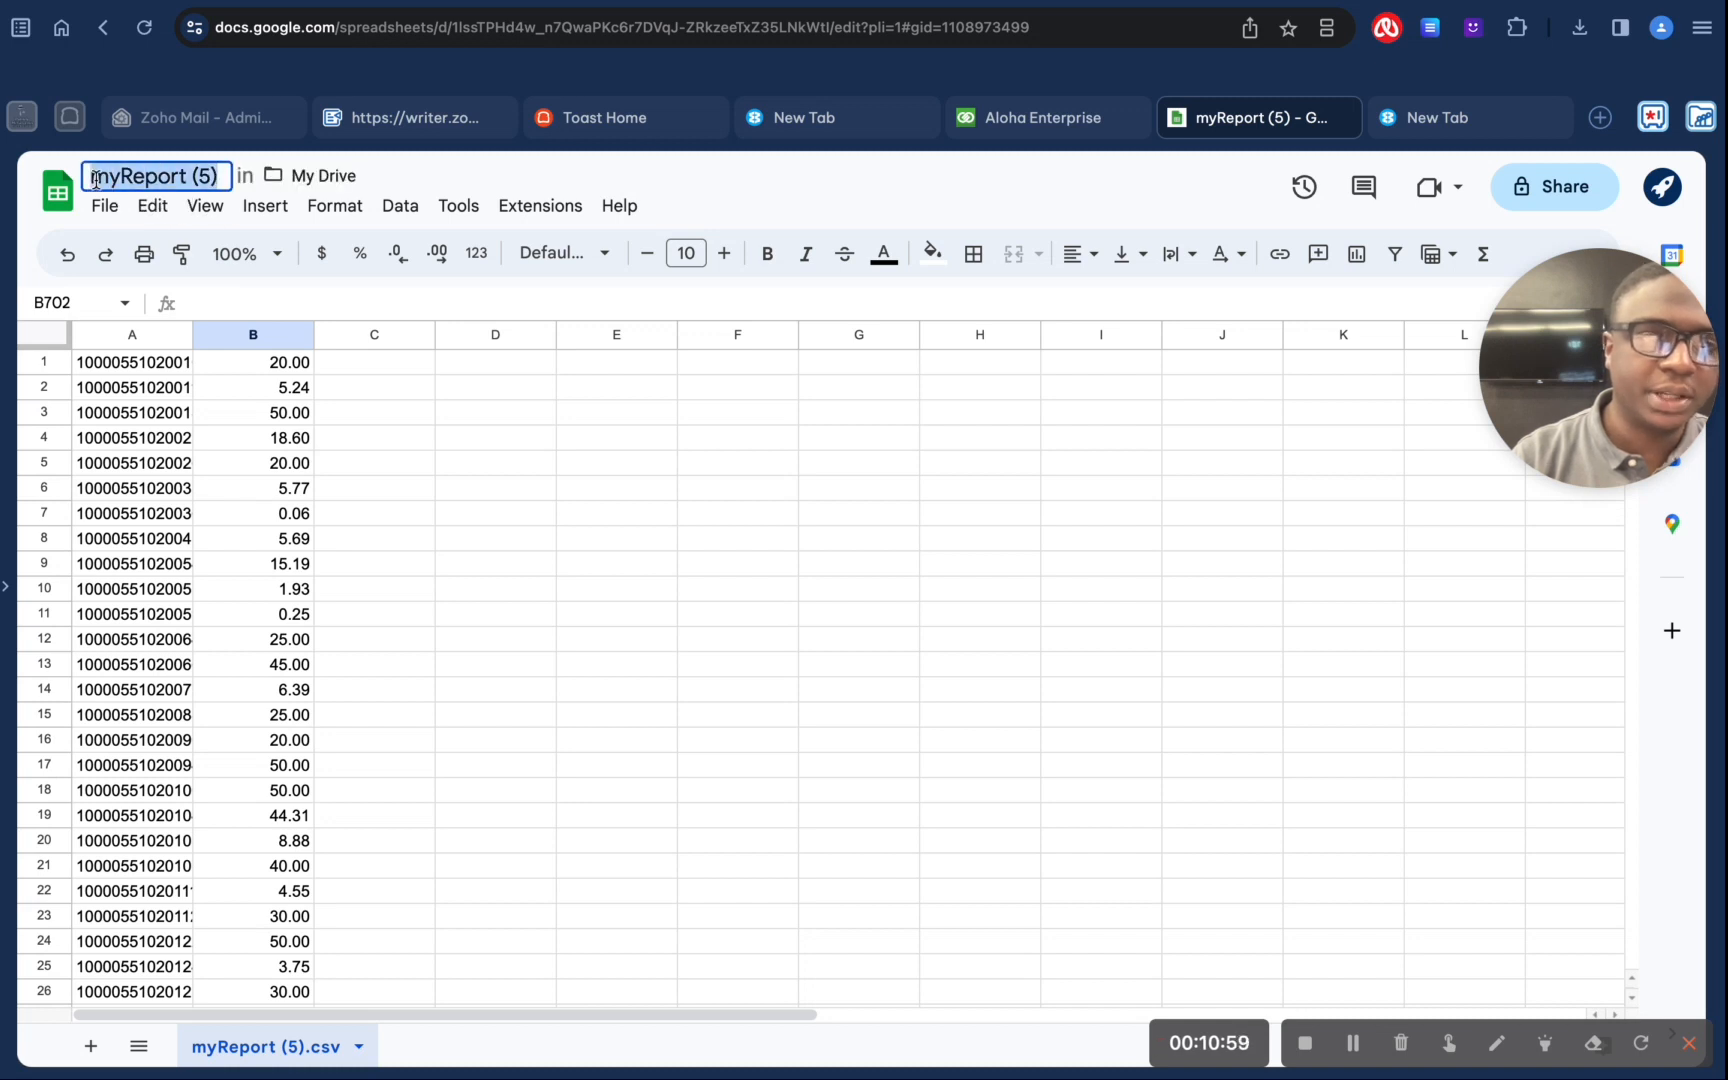
pyautogui.press('BackSpace')
pyautogui.write('FORMA')
pyautogui.press('BackSpace')
pyautogui.press('BackSpace')
pyautogui.press('BackSpace')
pyautogui.press('BackSpace')
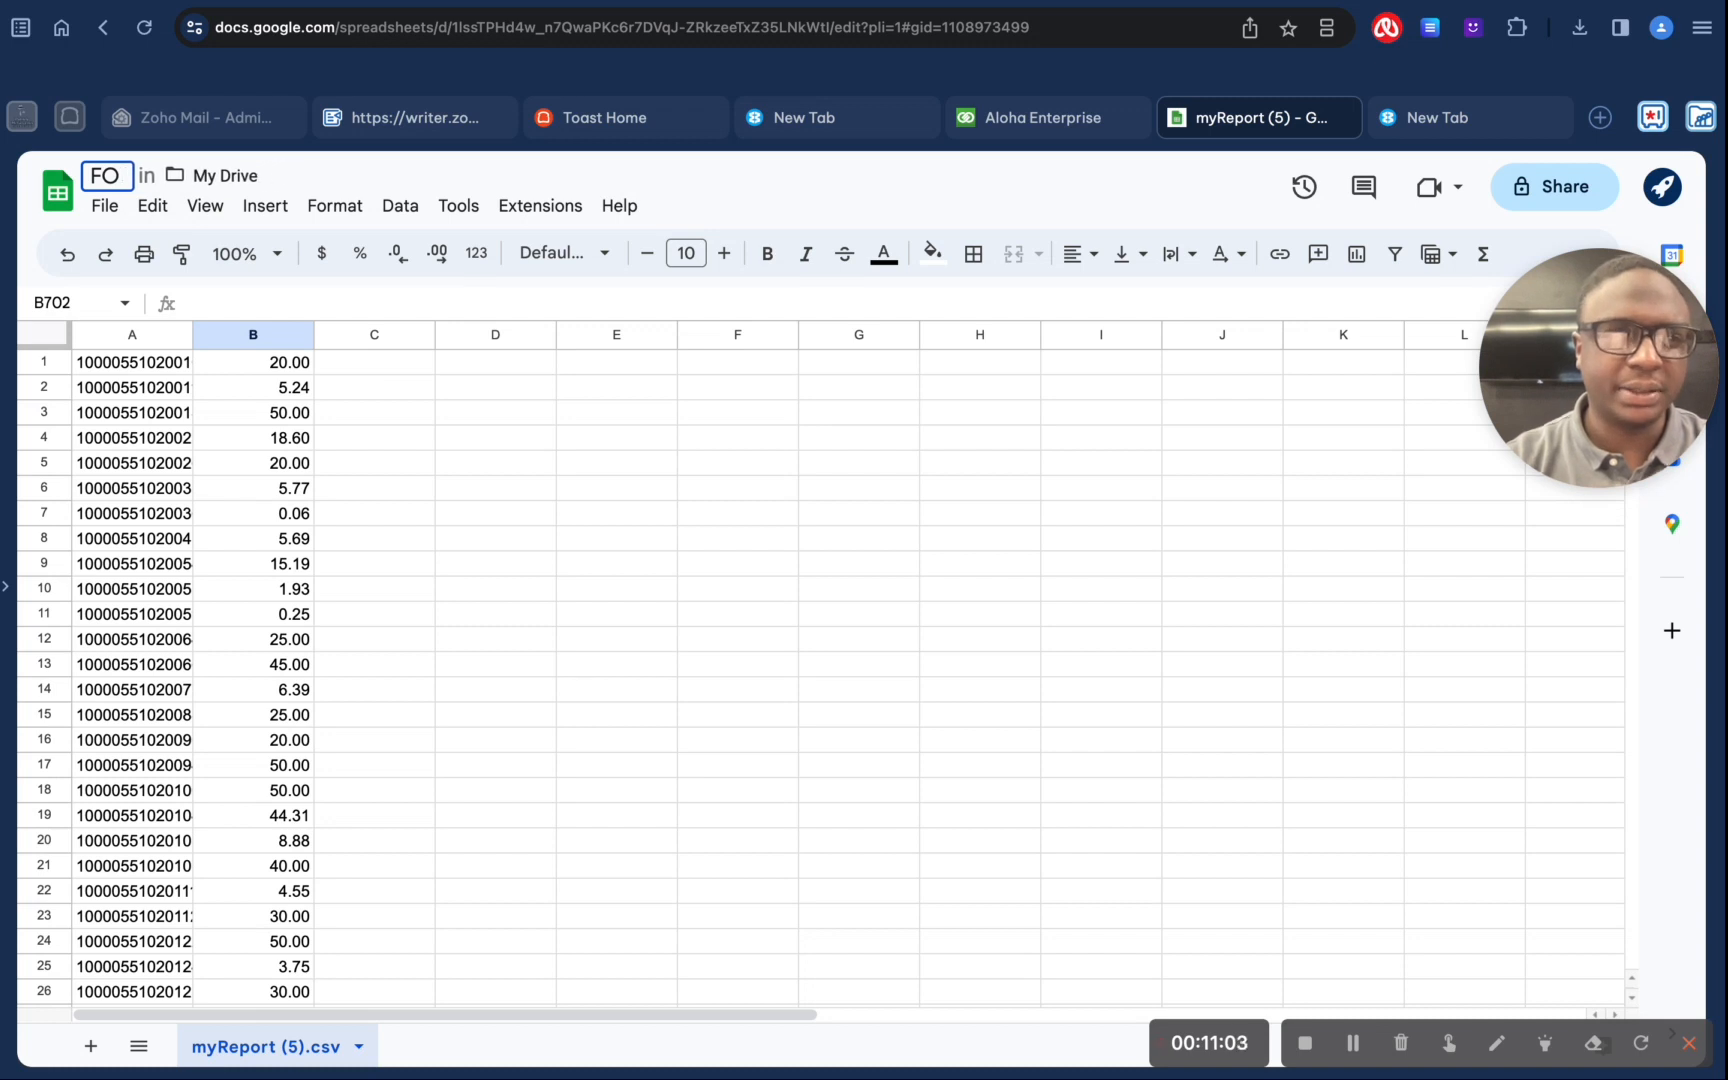
pyautogui.write('ormatted')
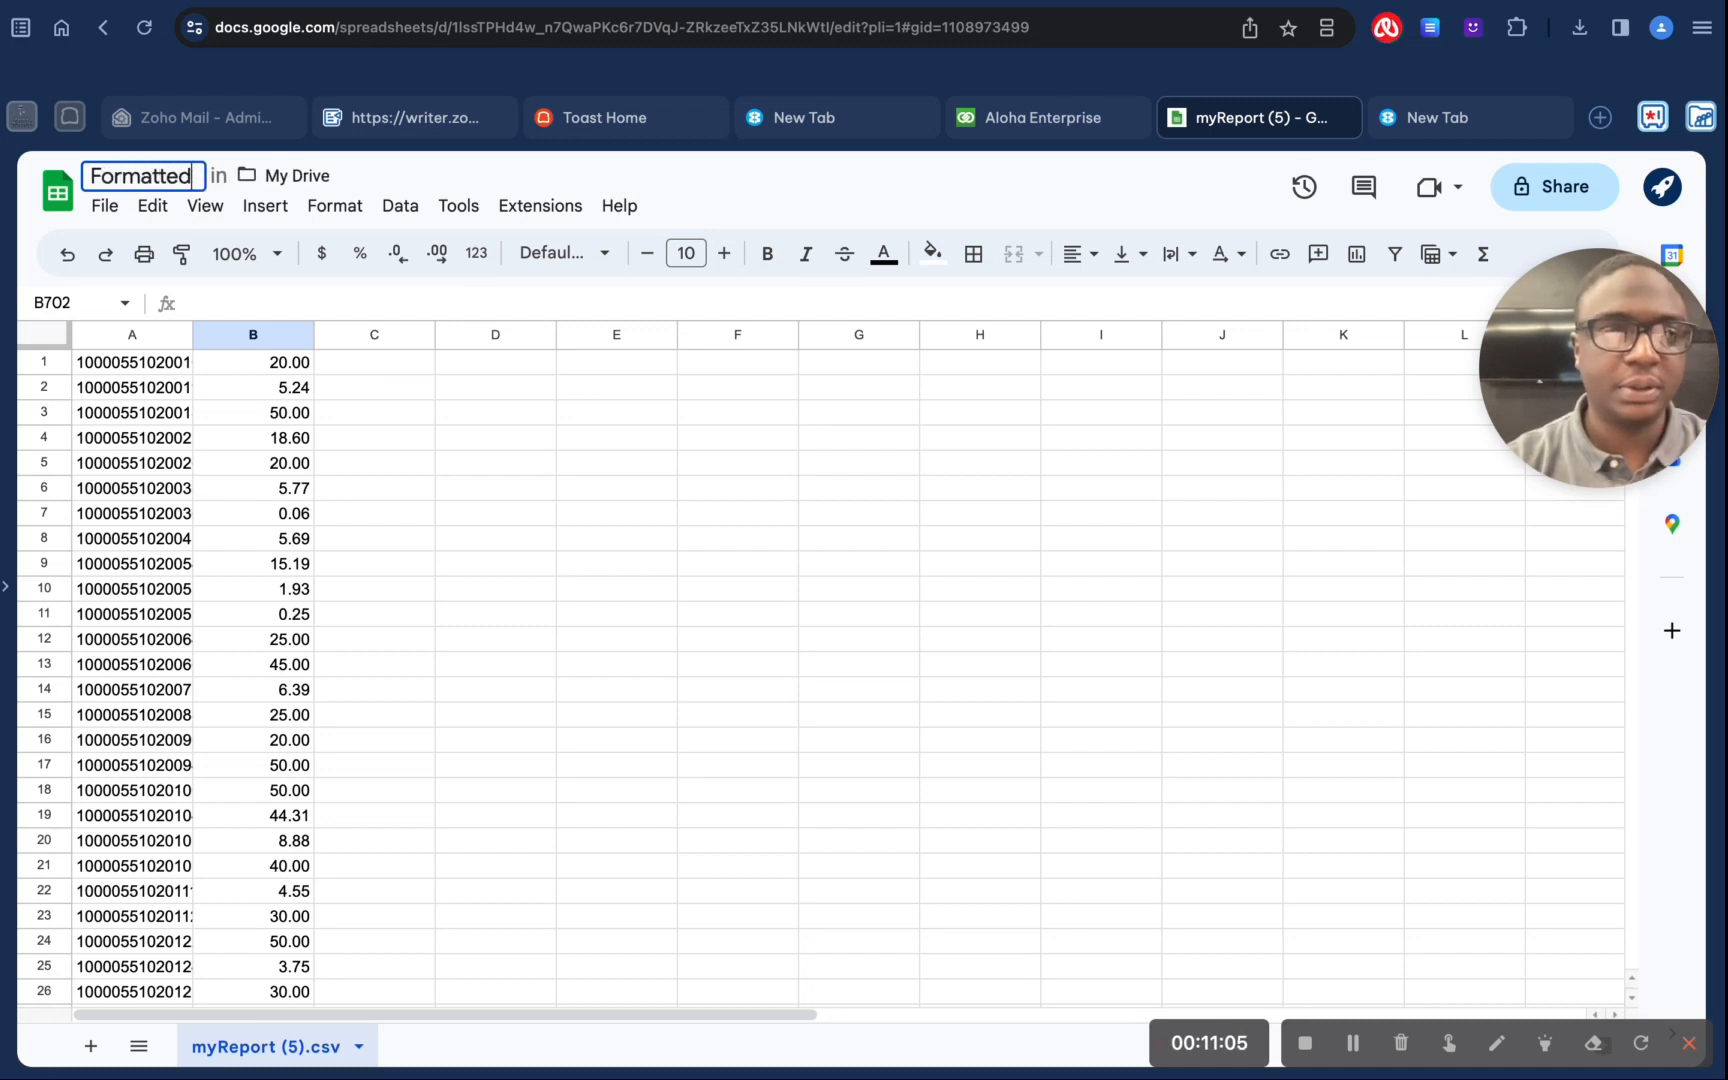
pyautogui.write(' McGove')
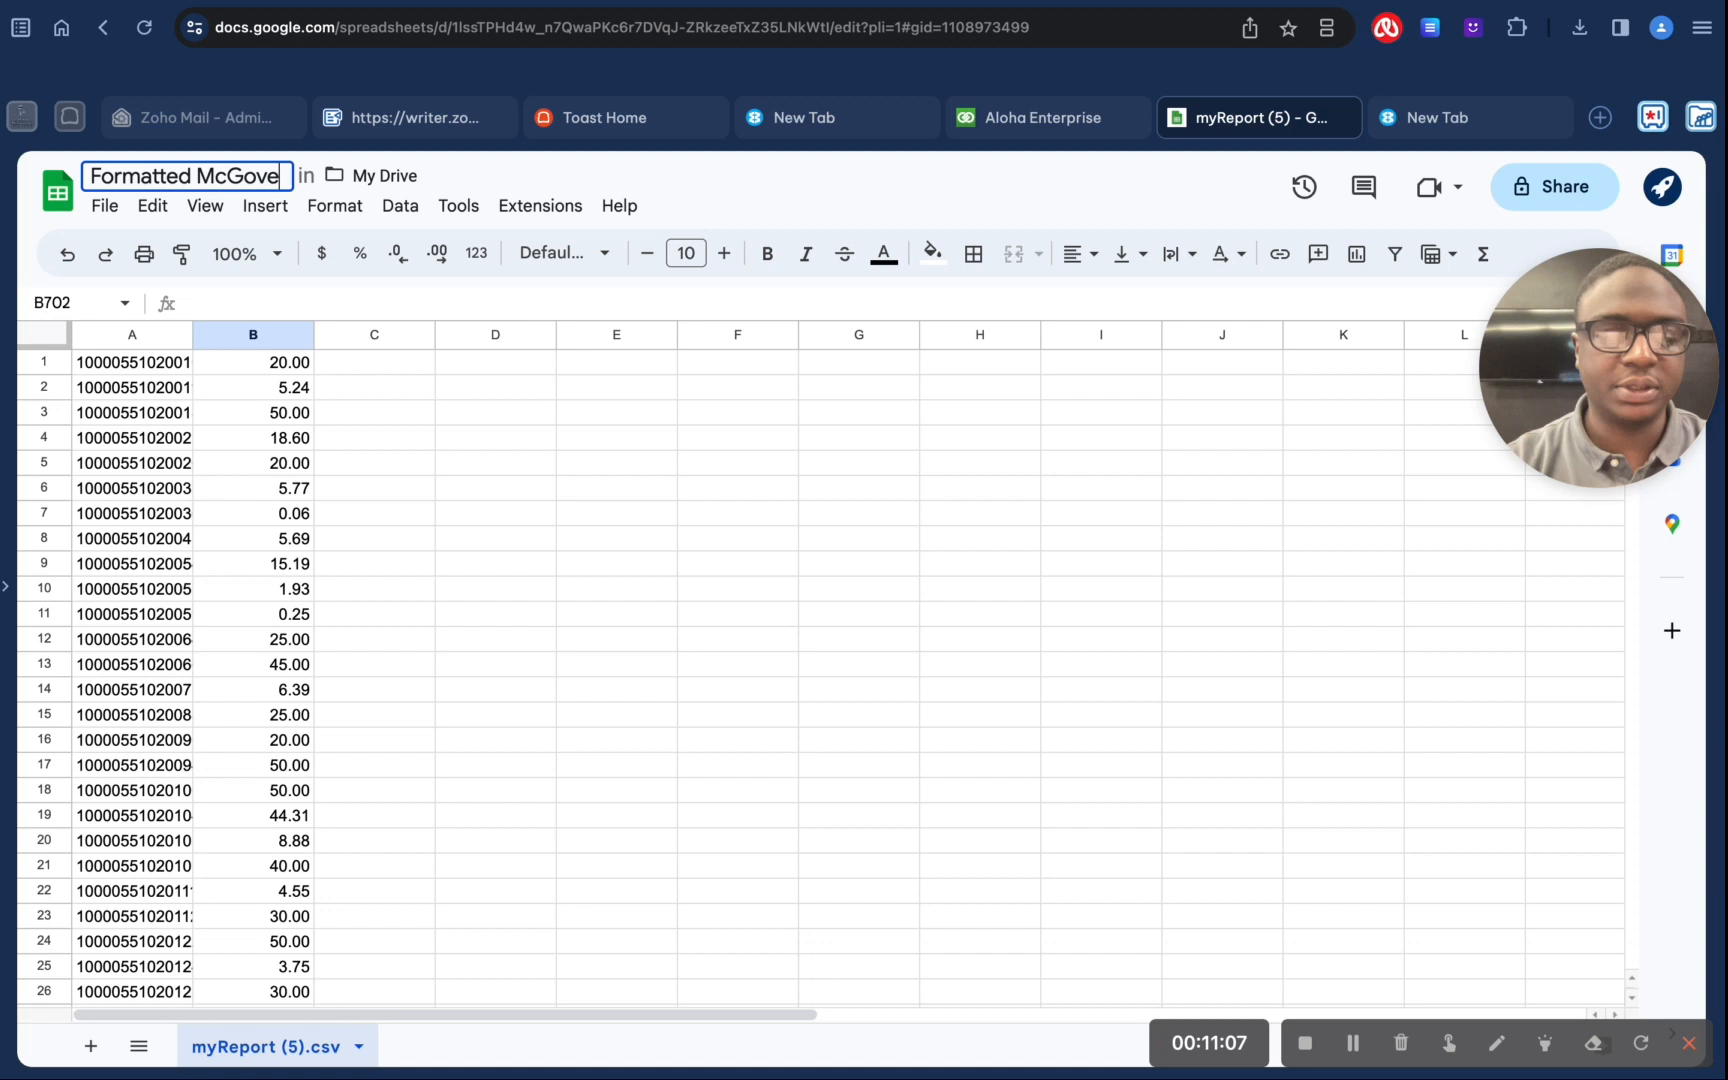
pyautogui.write('rns Activ')
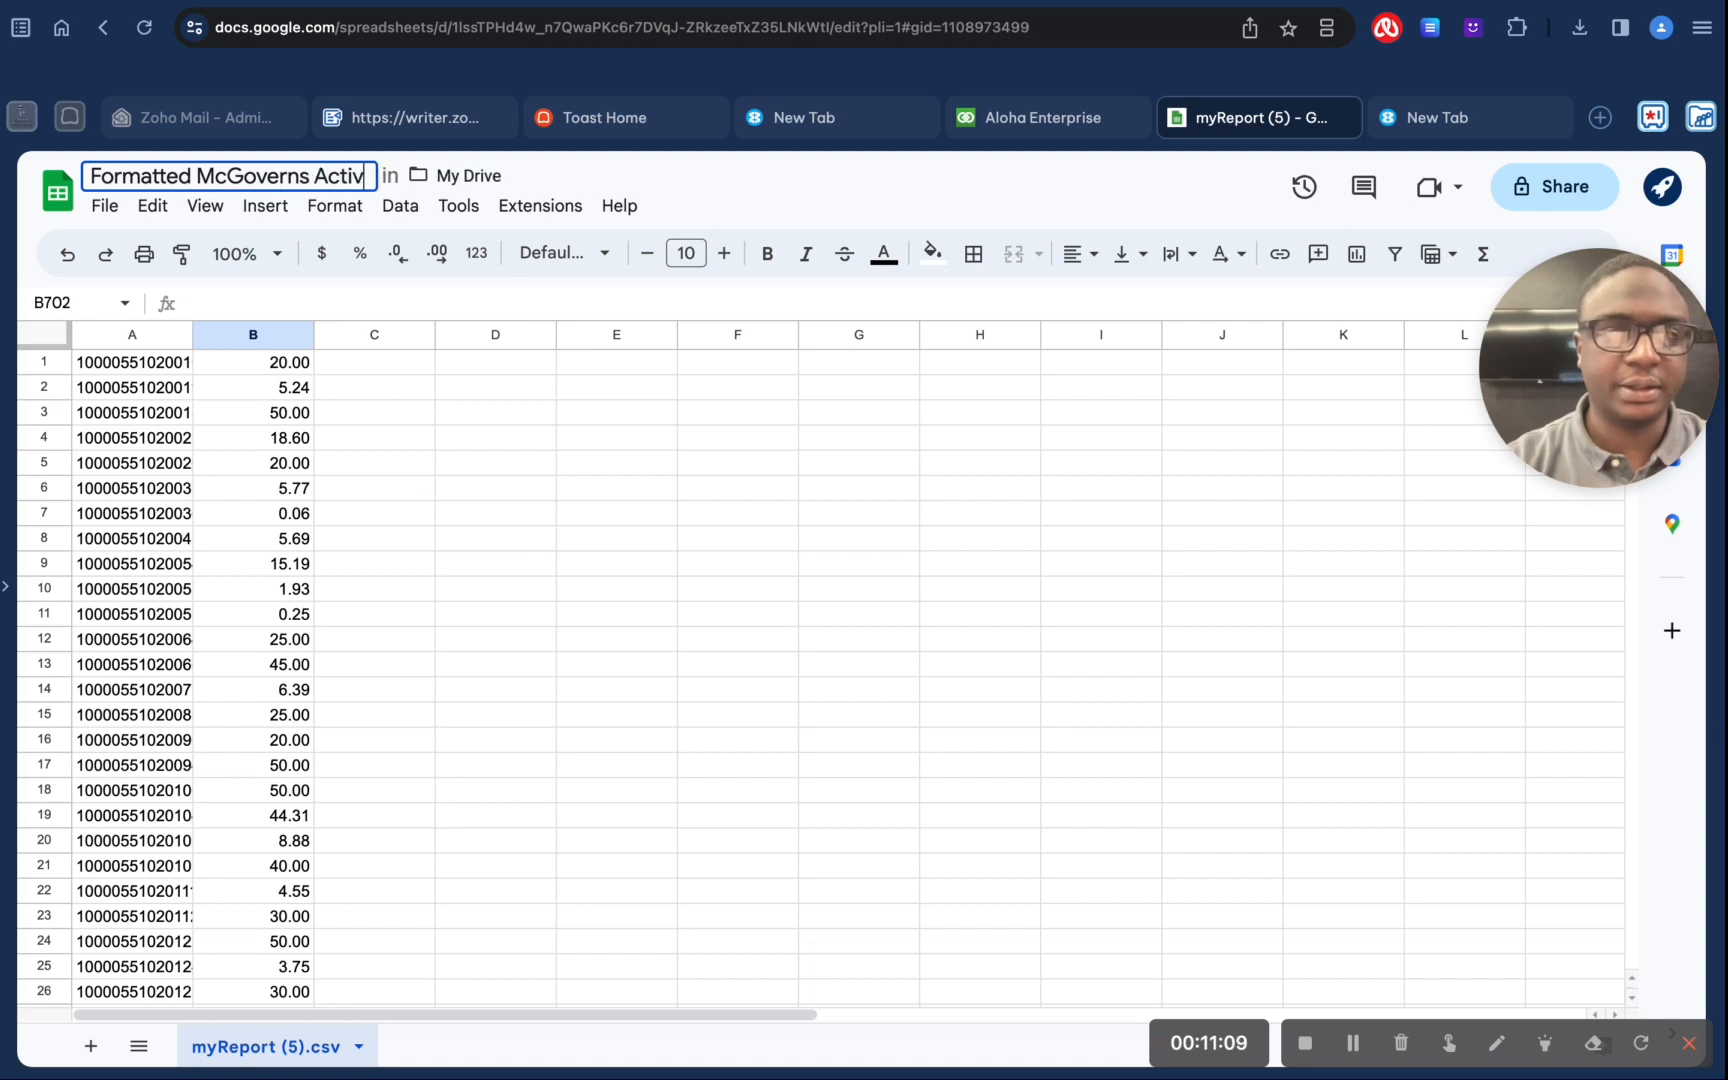
pyautogui.write('e Gift C')
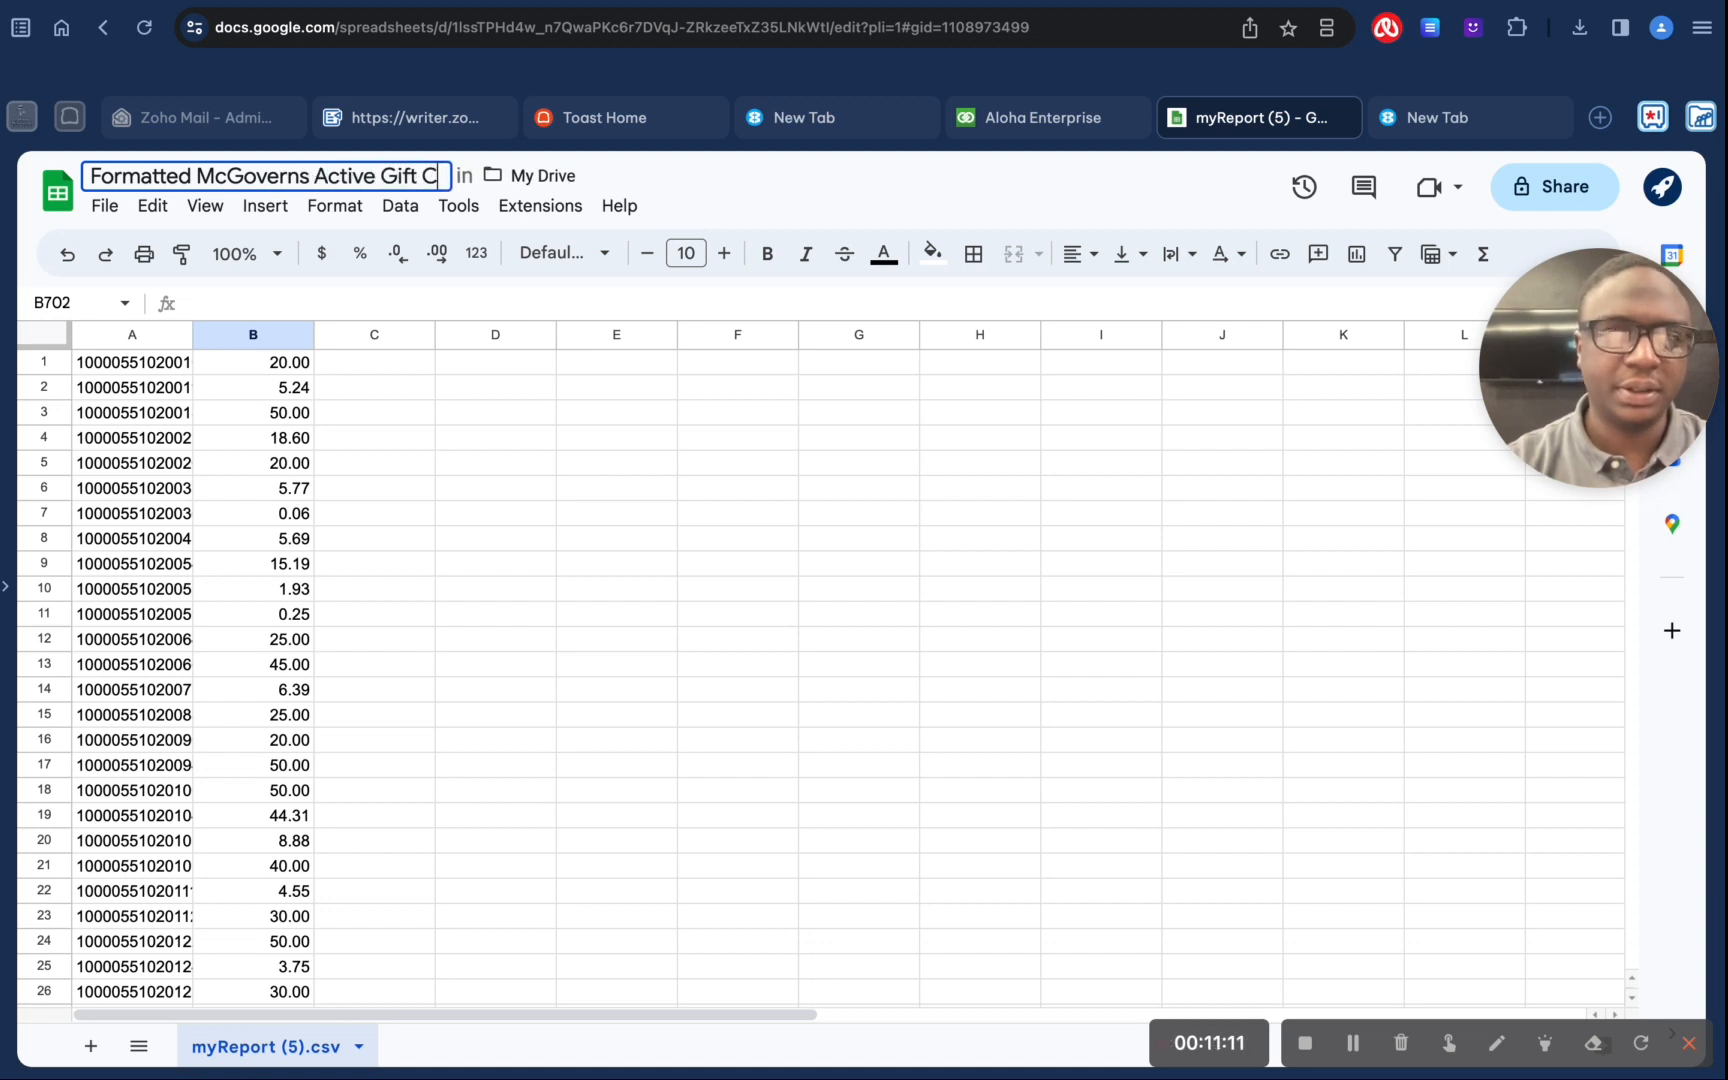
pyautogui.write('ards')
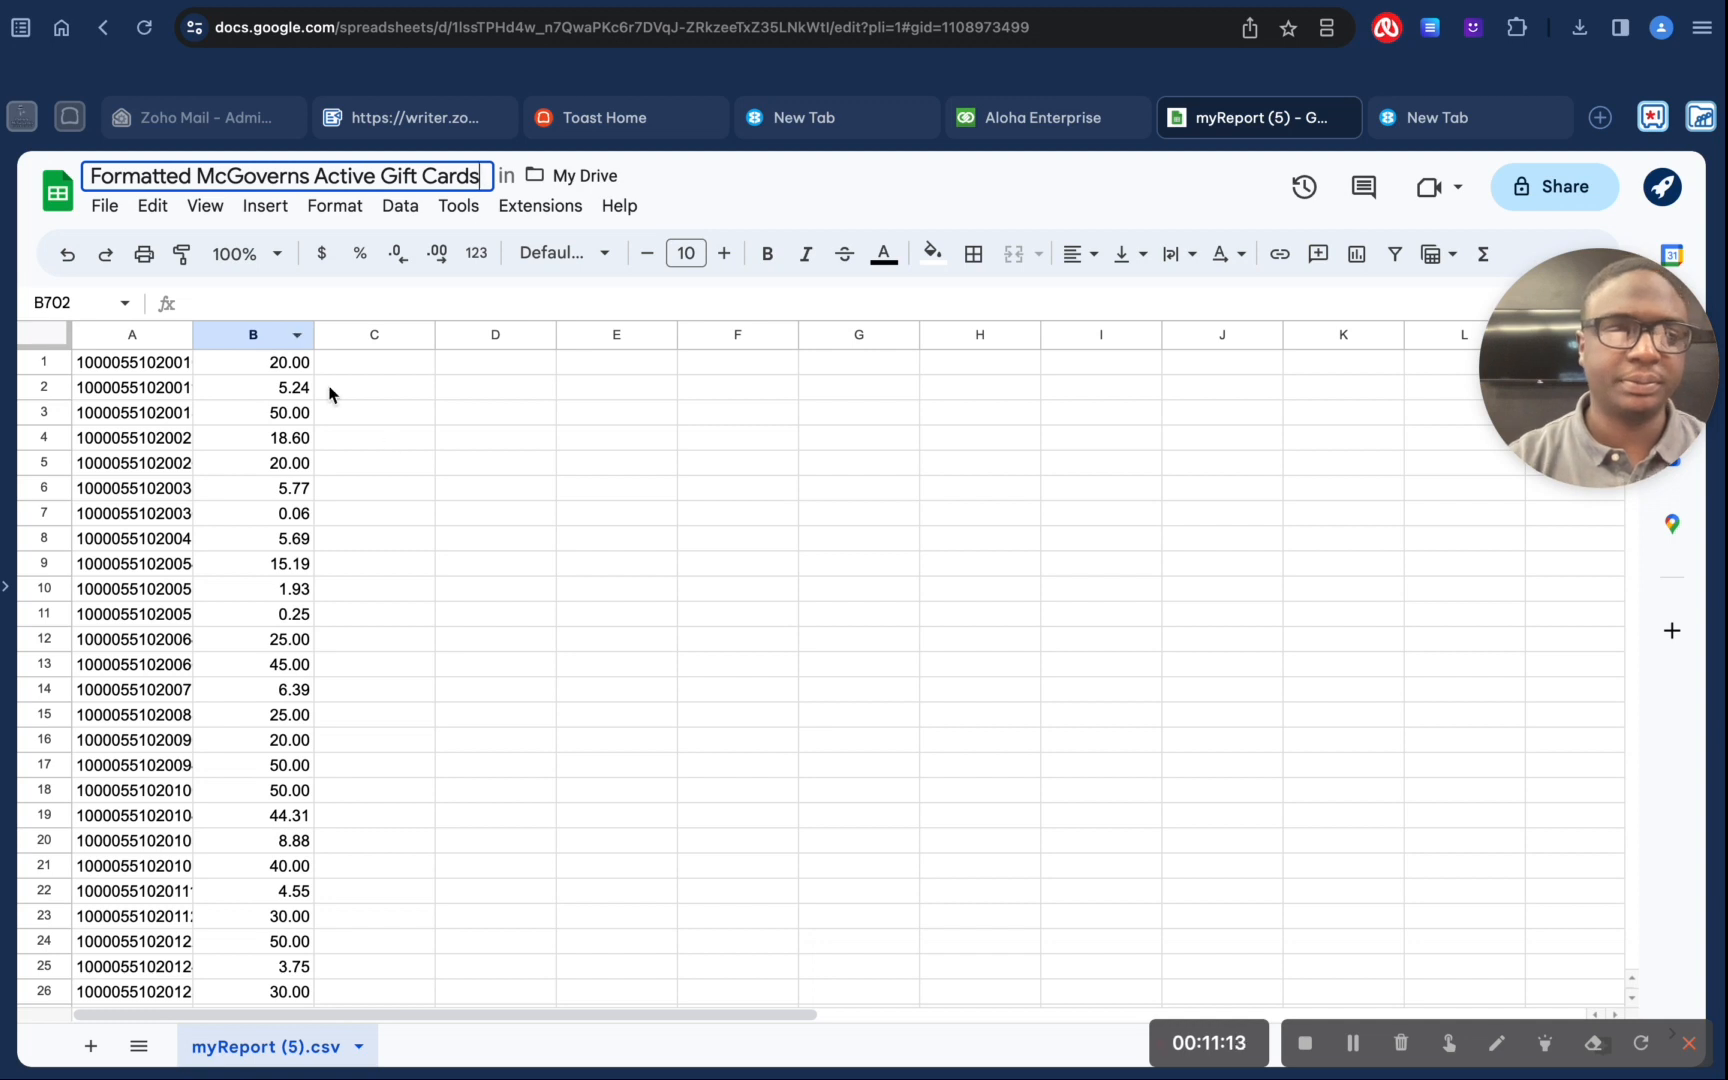
pyautogui.click(405, 460)
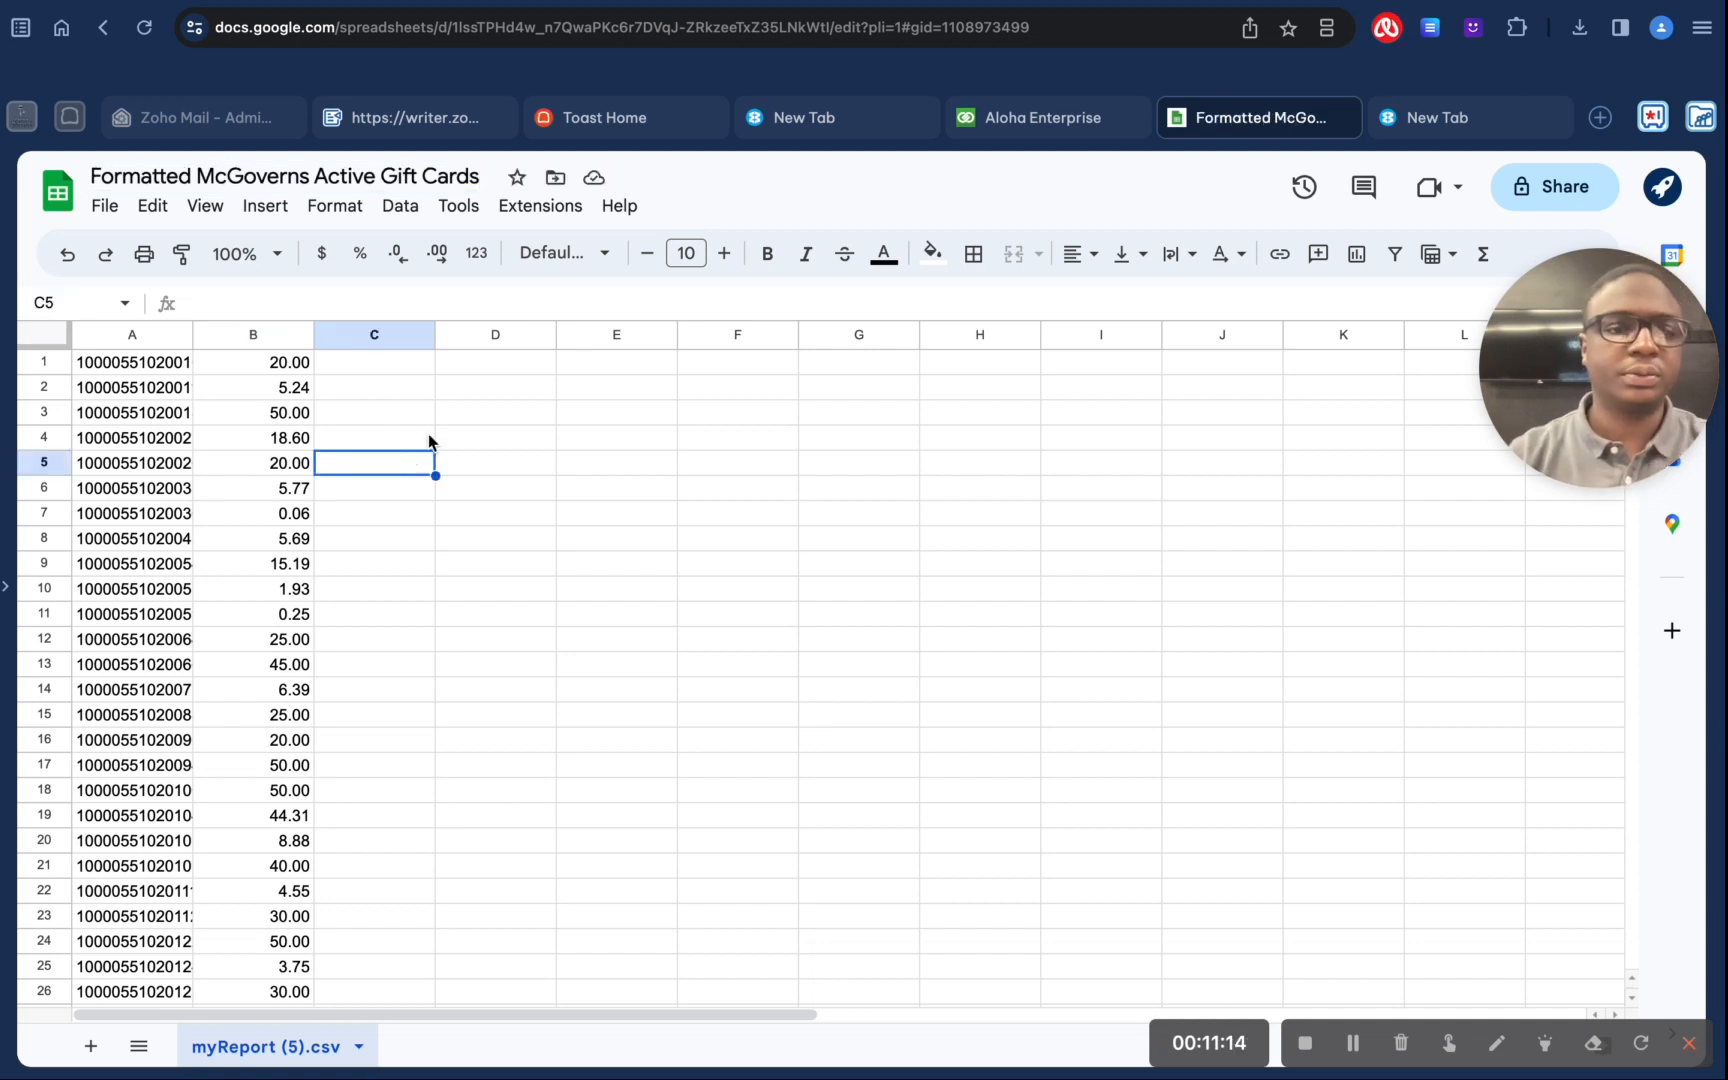
# Step: Download the spreadsheet as a comma-separated values (.csv) file and dismiss the list of downloads
pyautogui.click(105, 208)
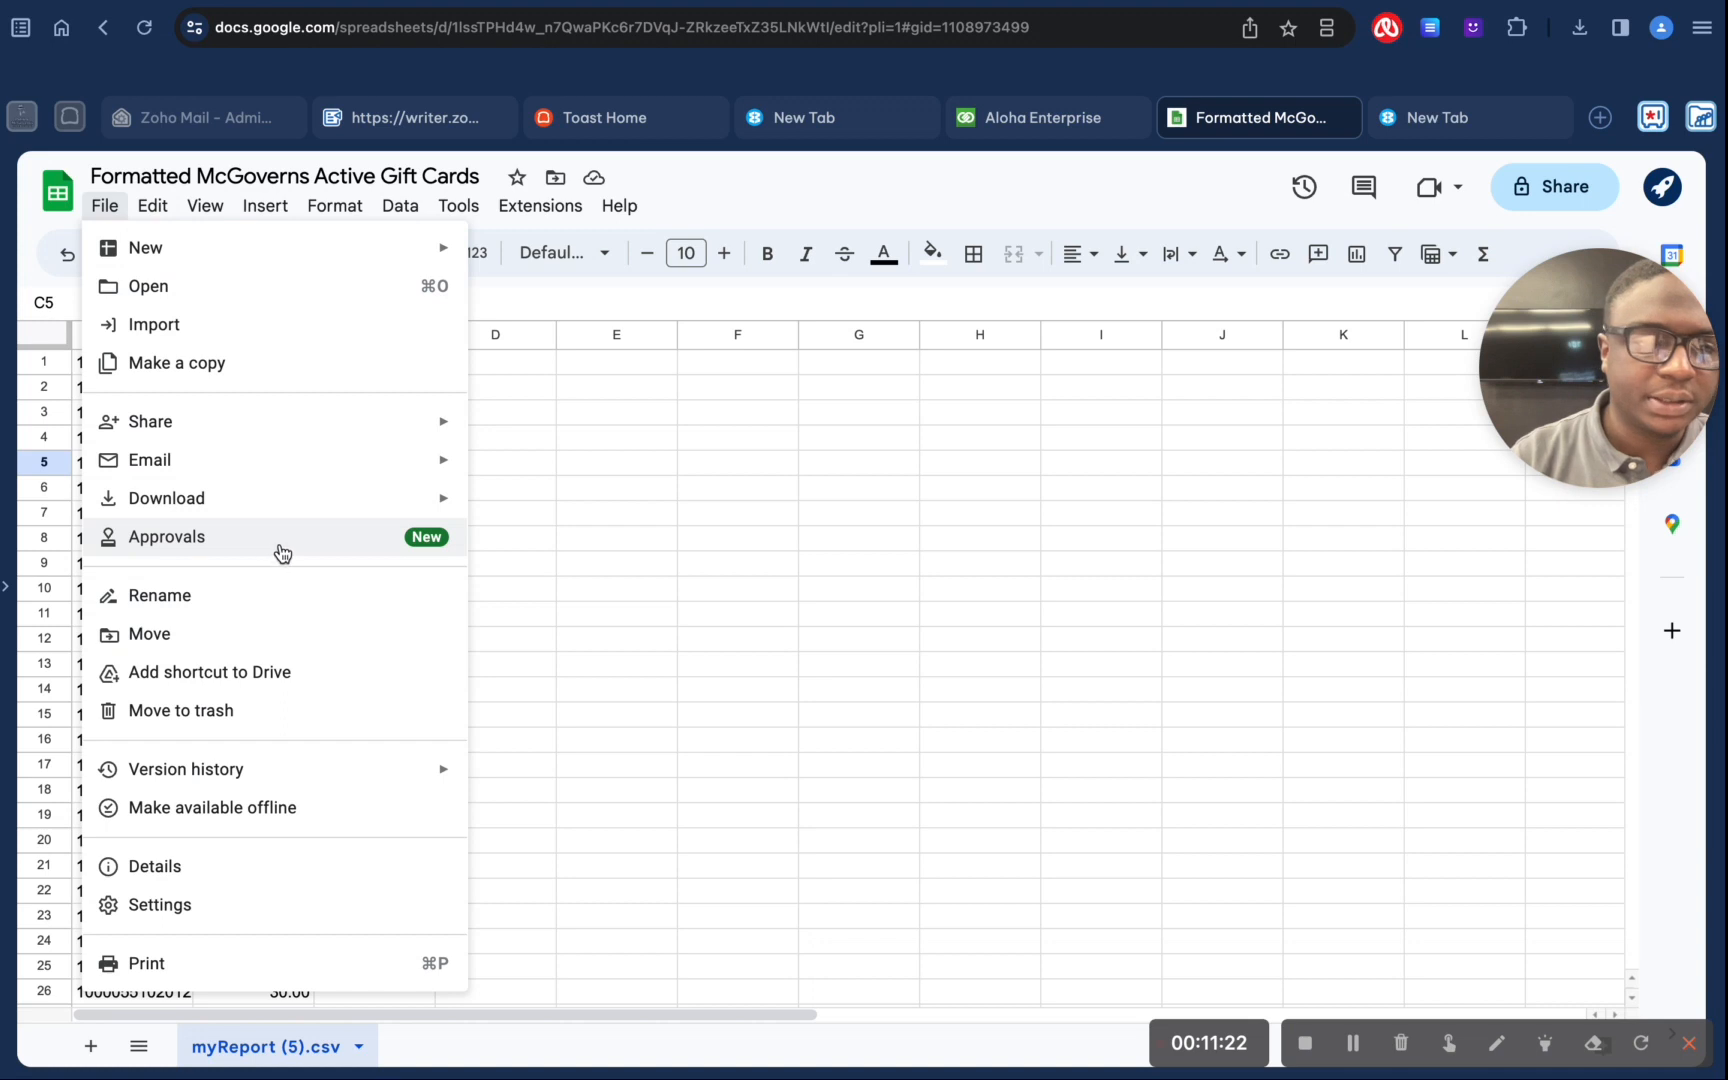
pyautogui.moveTo(359, 505)
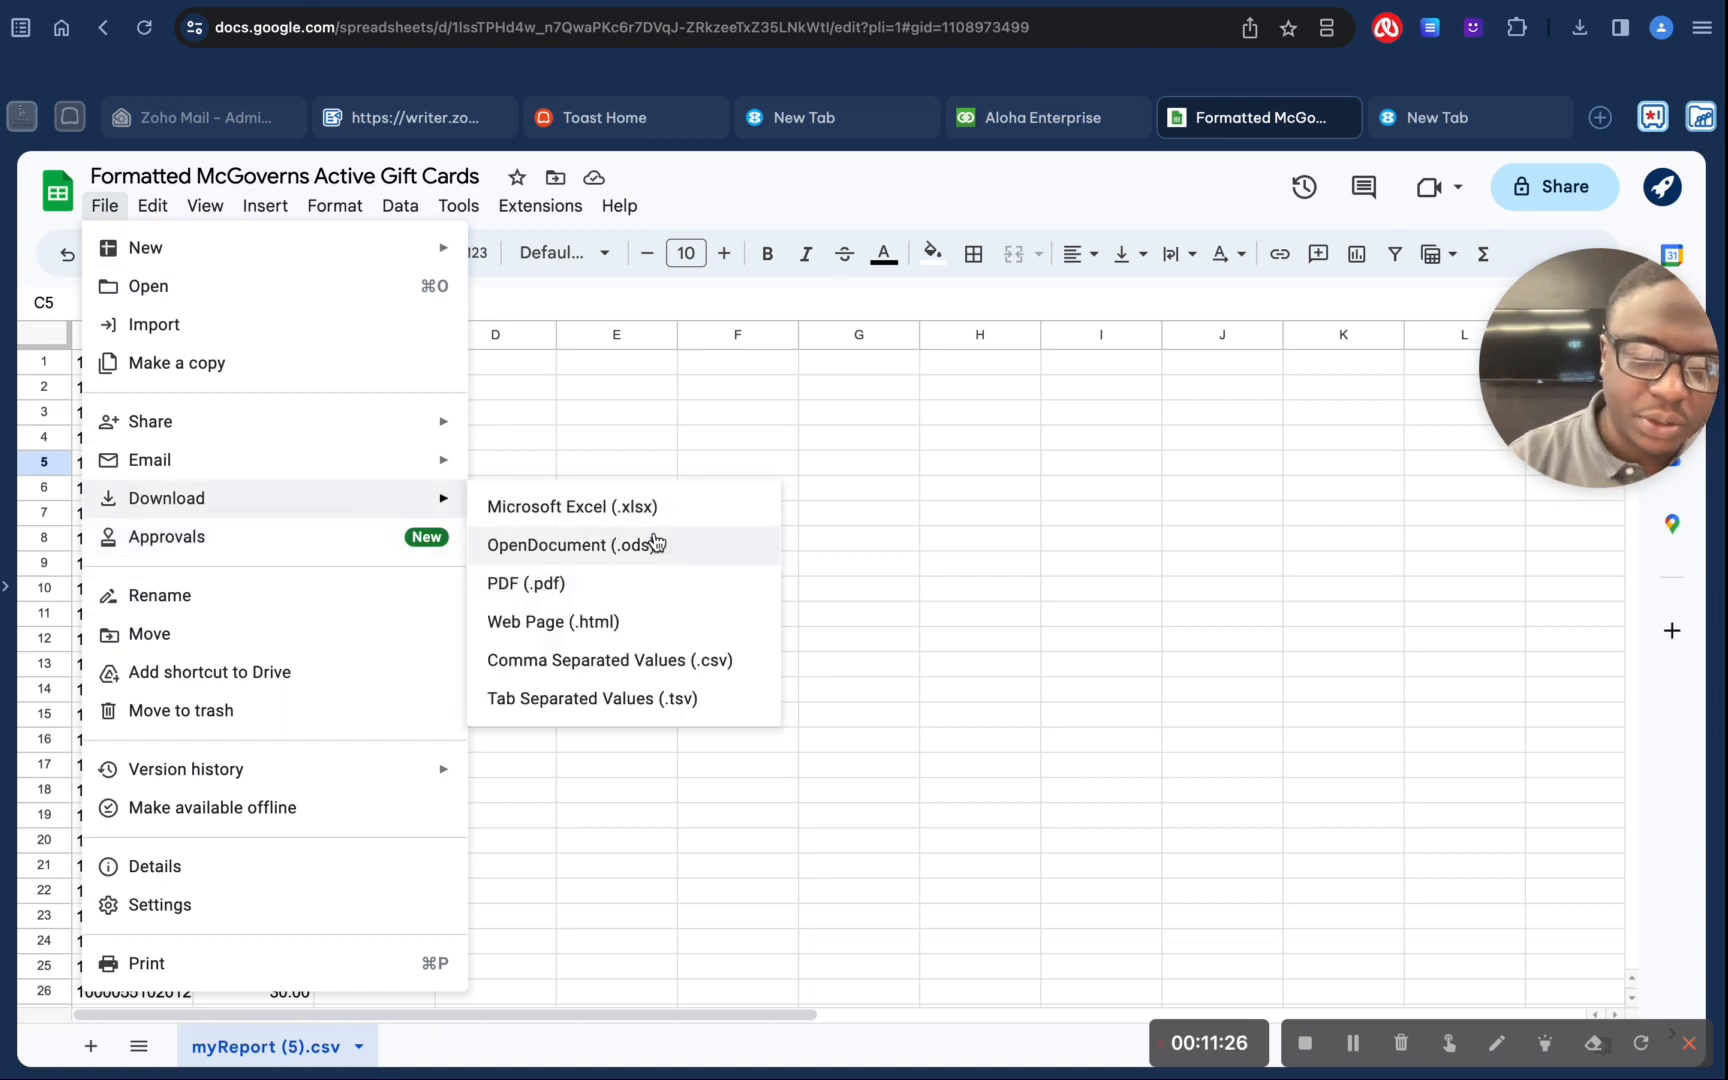
pyautogui.click(691, 662)
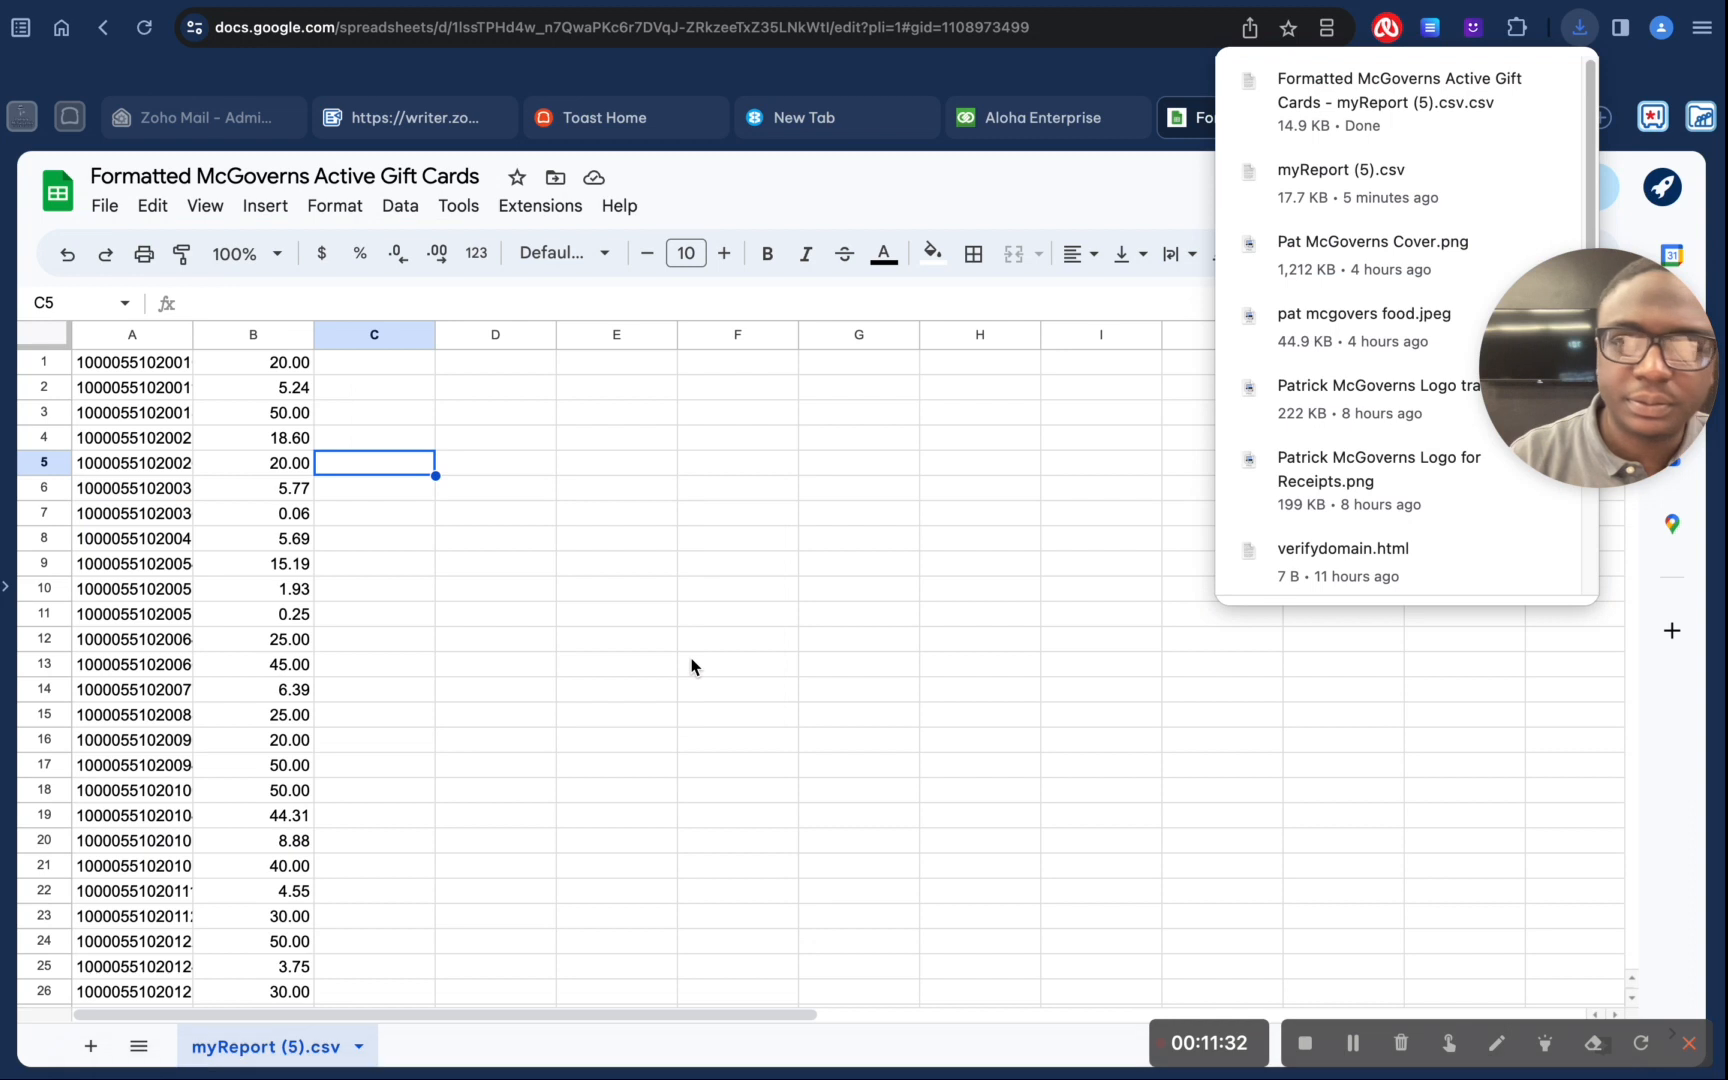
pyautogui.click(604, 449)
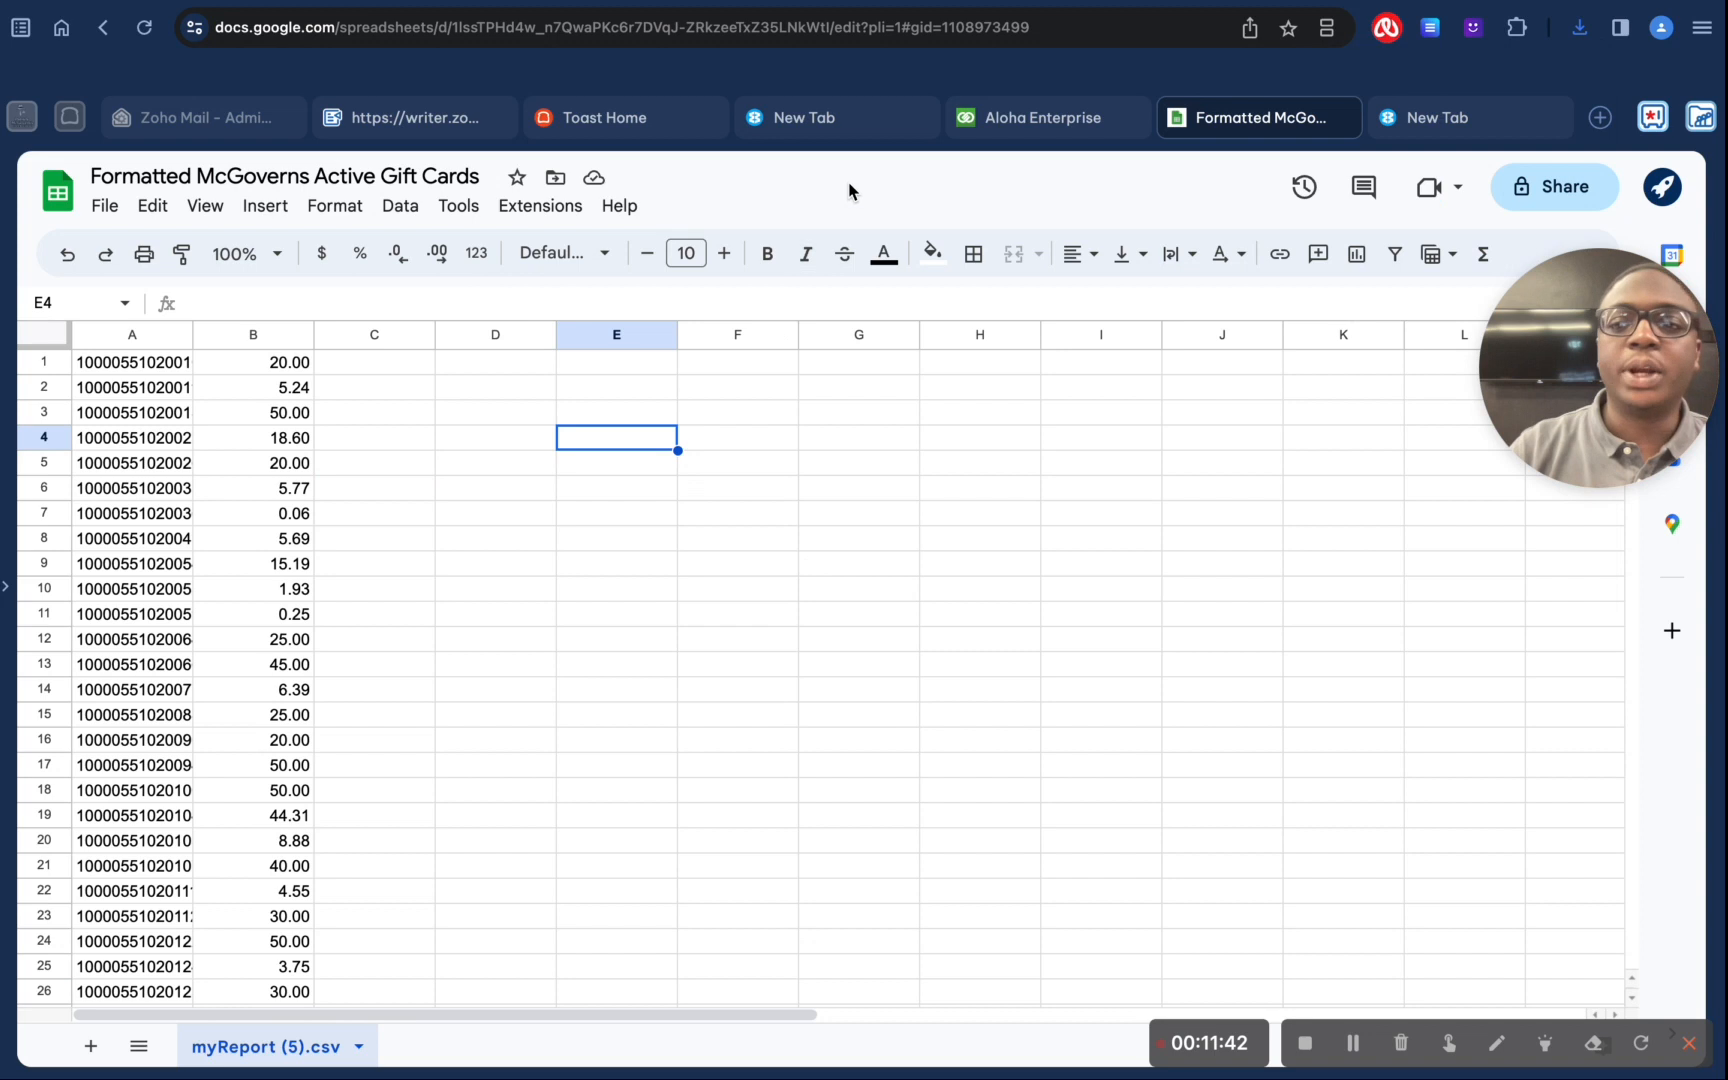
# Step: Load toasttab.com in a new browser tab and go to its login page
pyautogui.click(1599, 119)
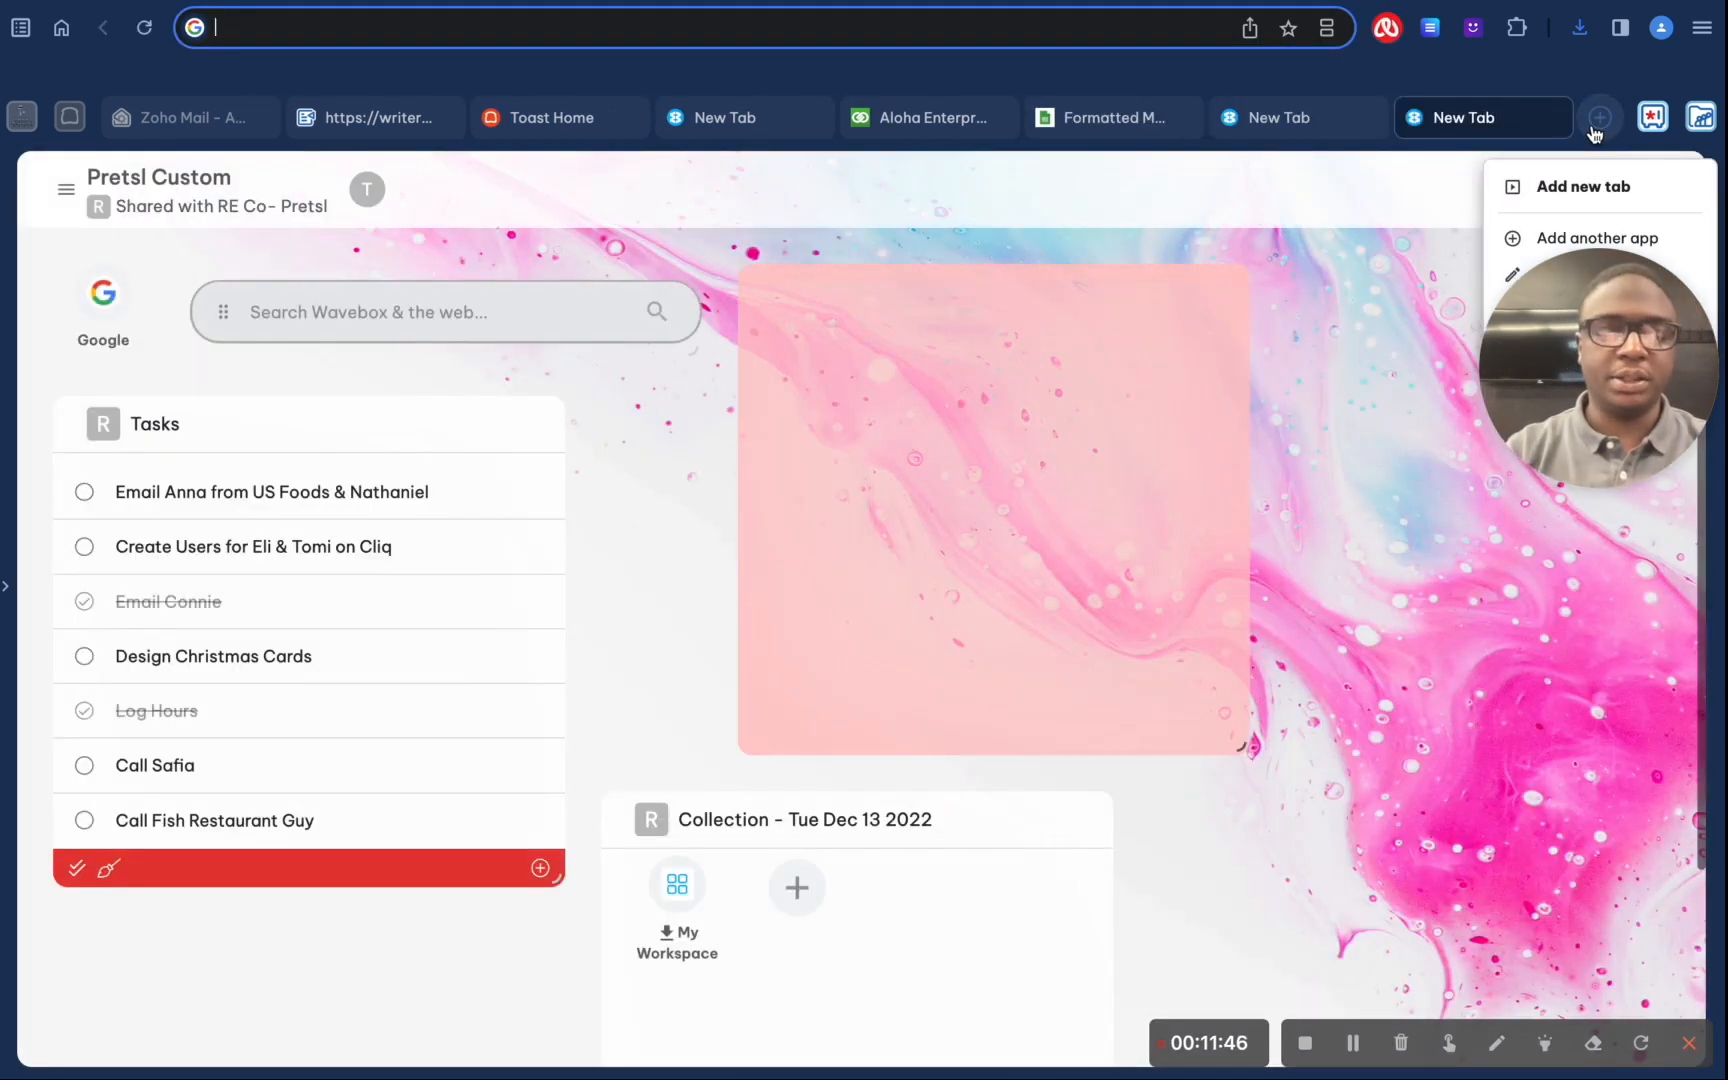
pyautogui.write('toast')
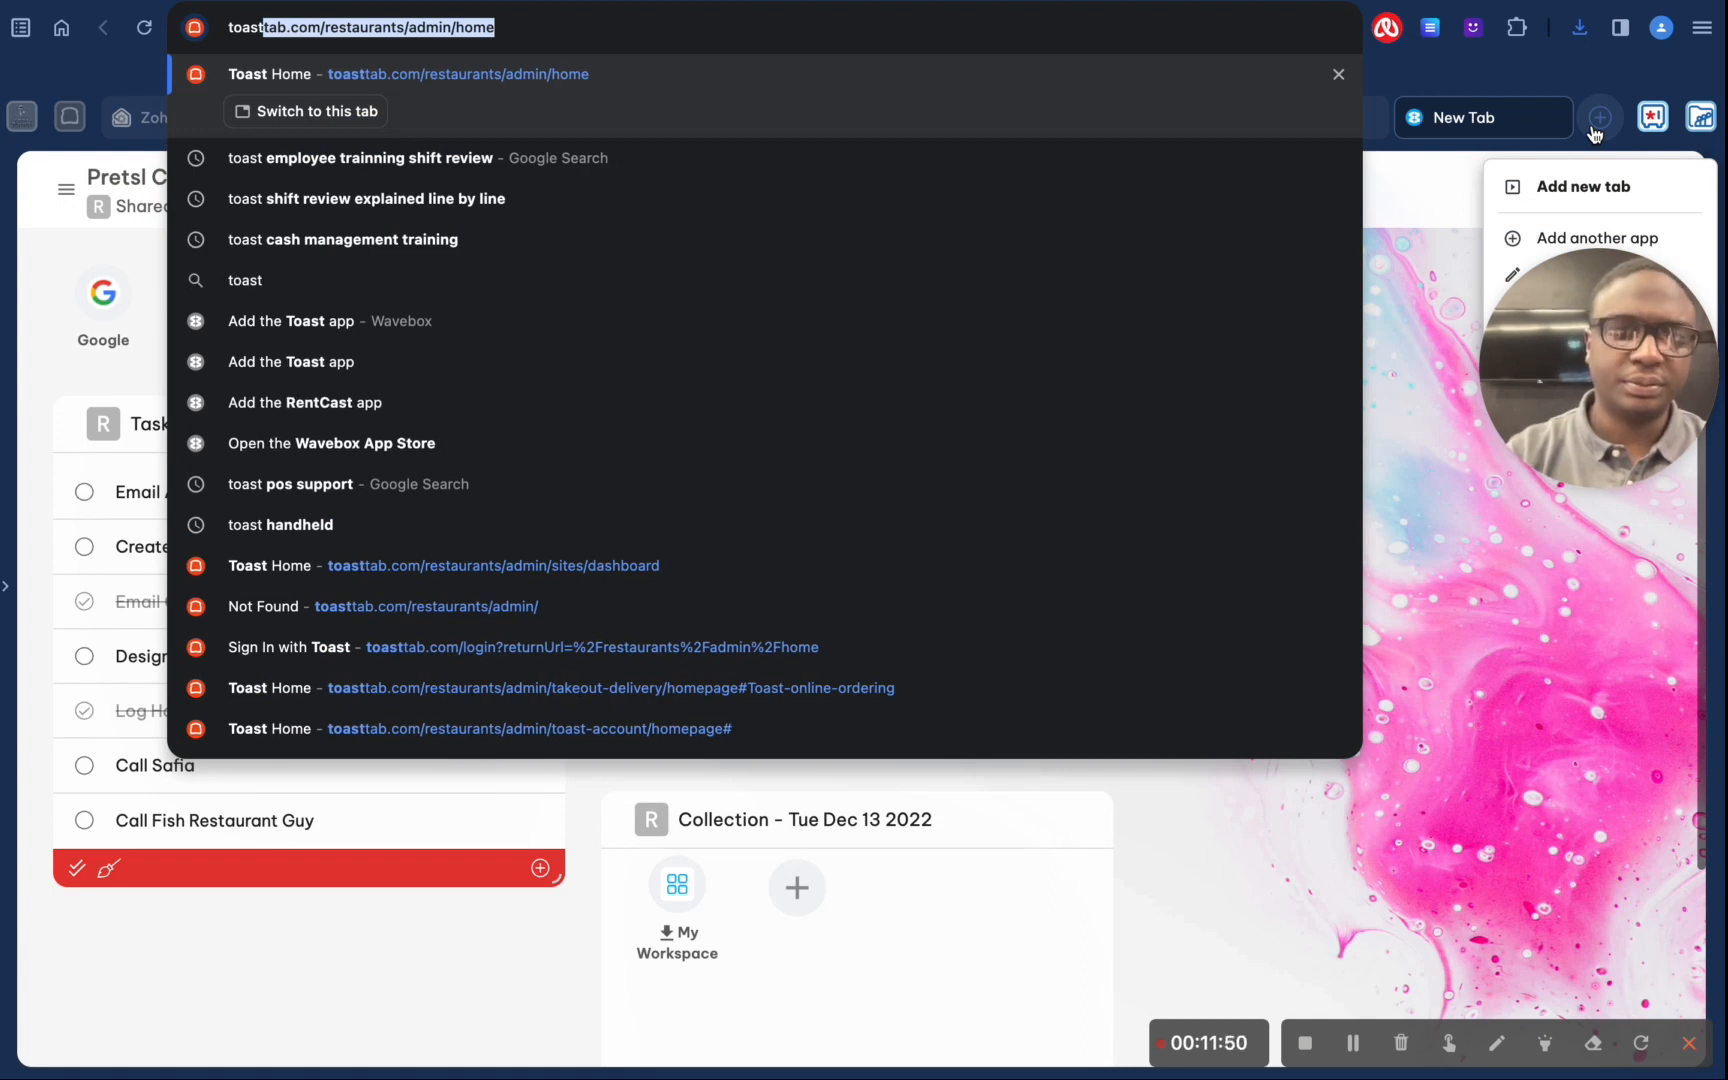
pyautogui.write('ab')
pyautogui.press('BackSpace')
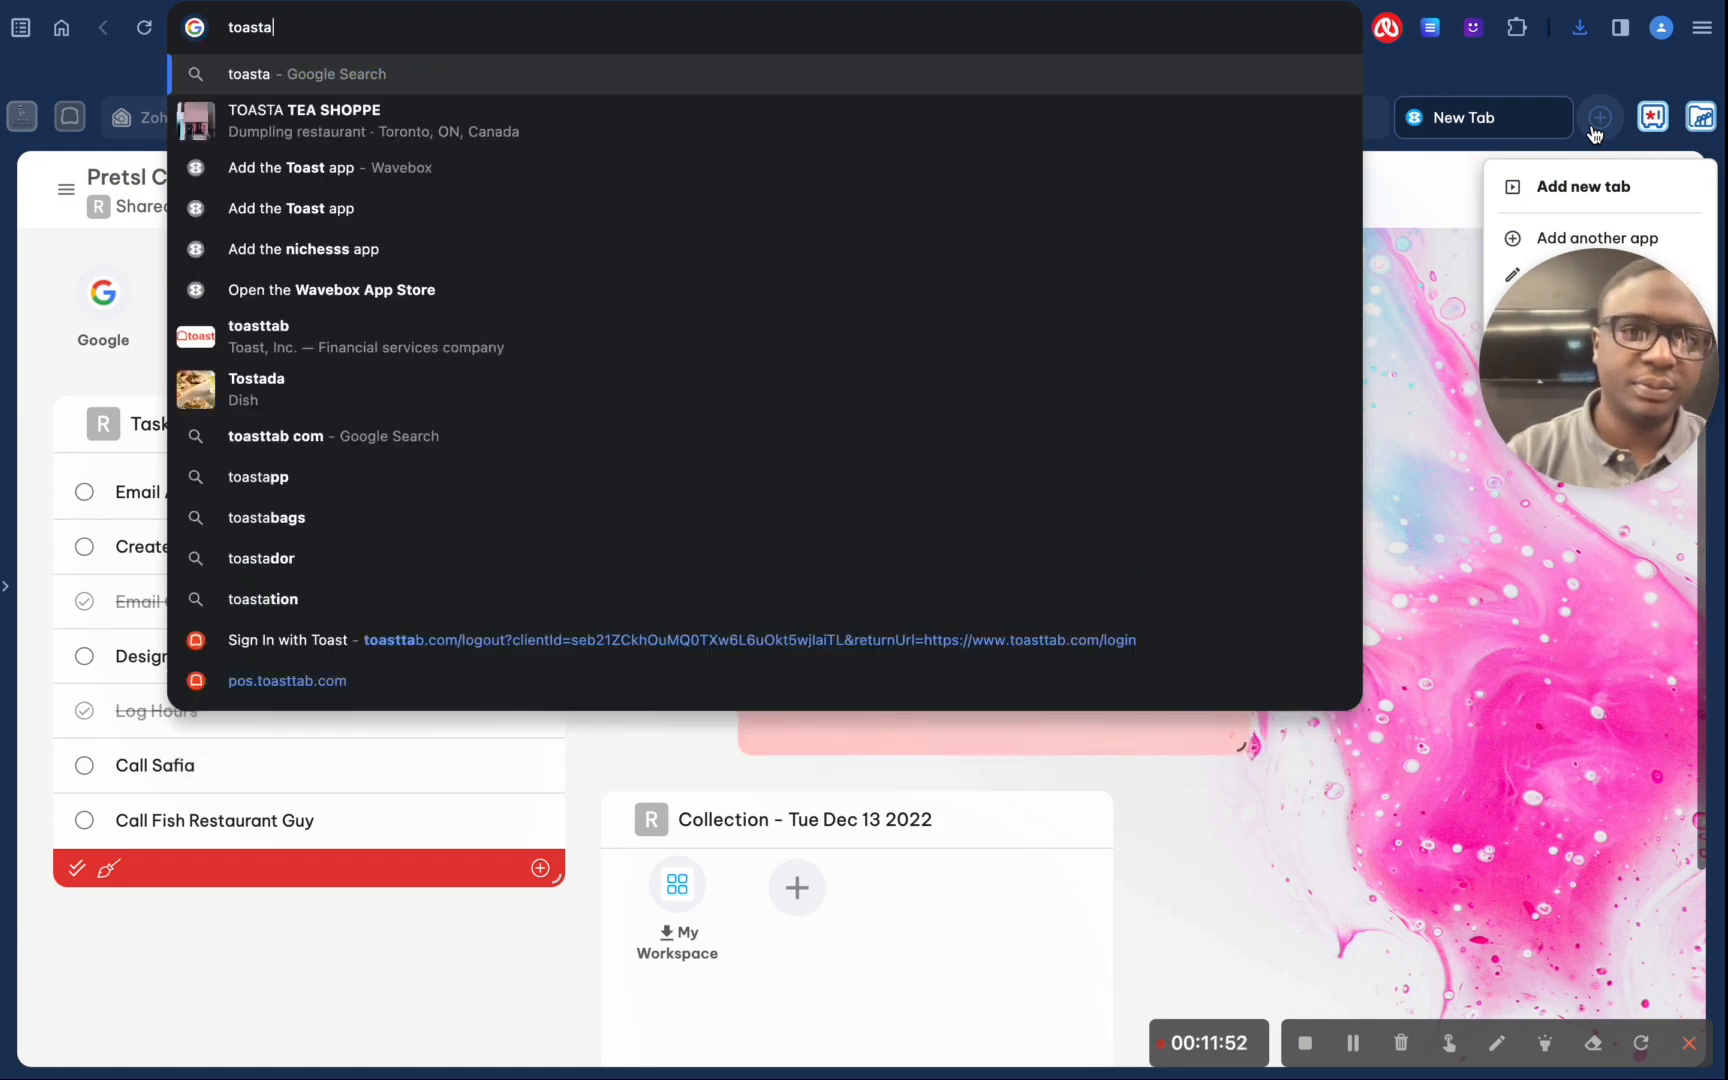
pyautogui.press('BackSpace')
pyautogui.write('tab.com')
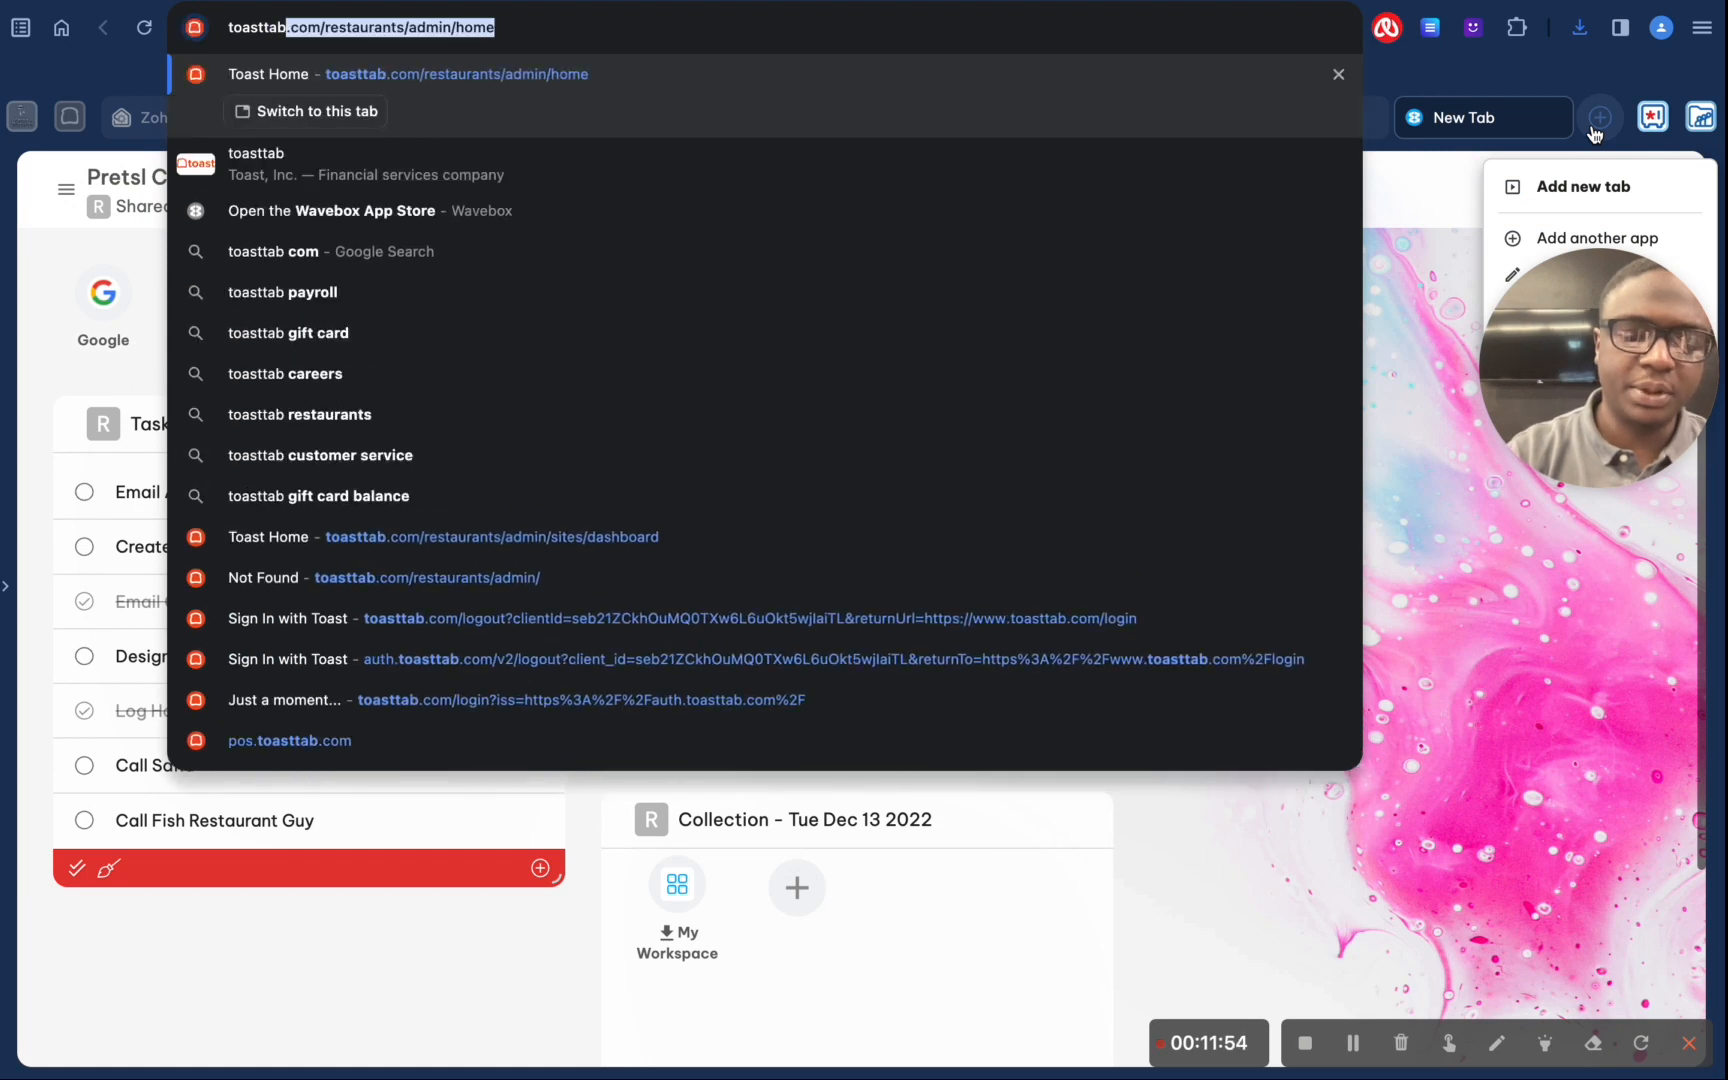
pyautogui.press('Delete')
pyautogui.press('Return')
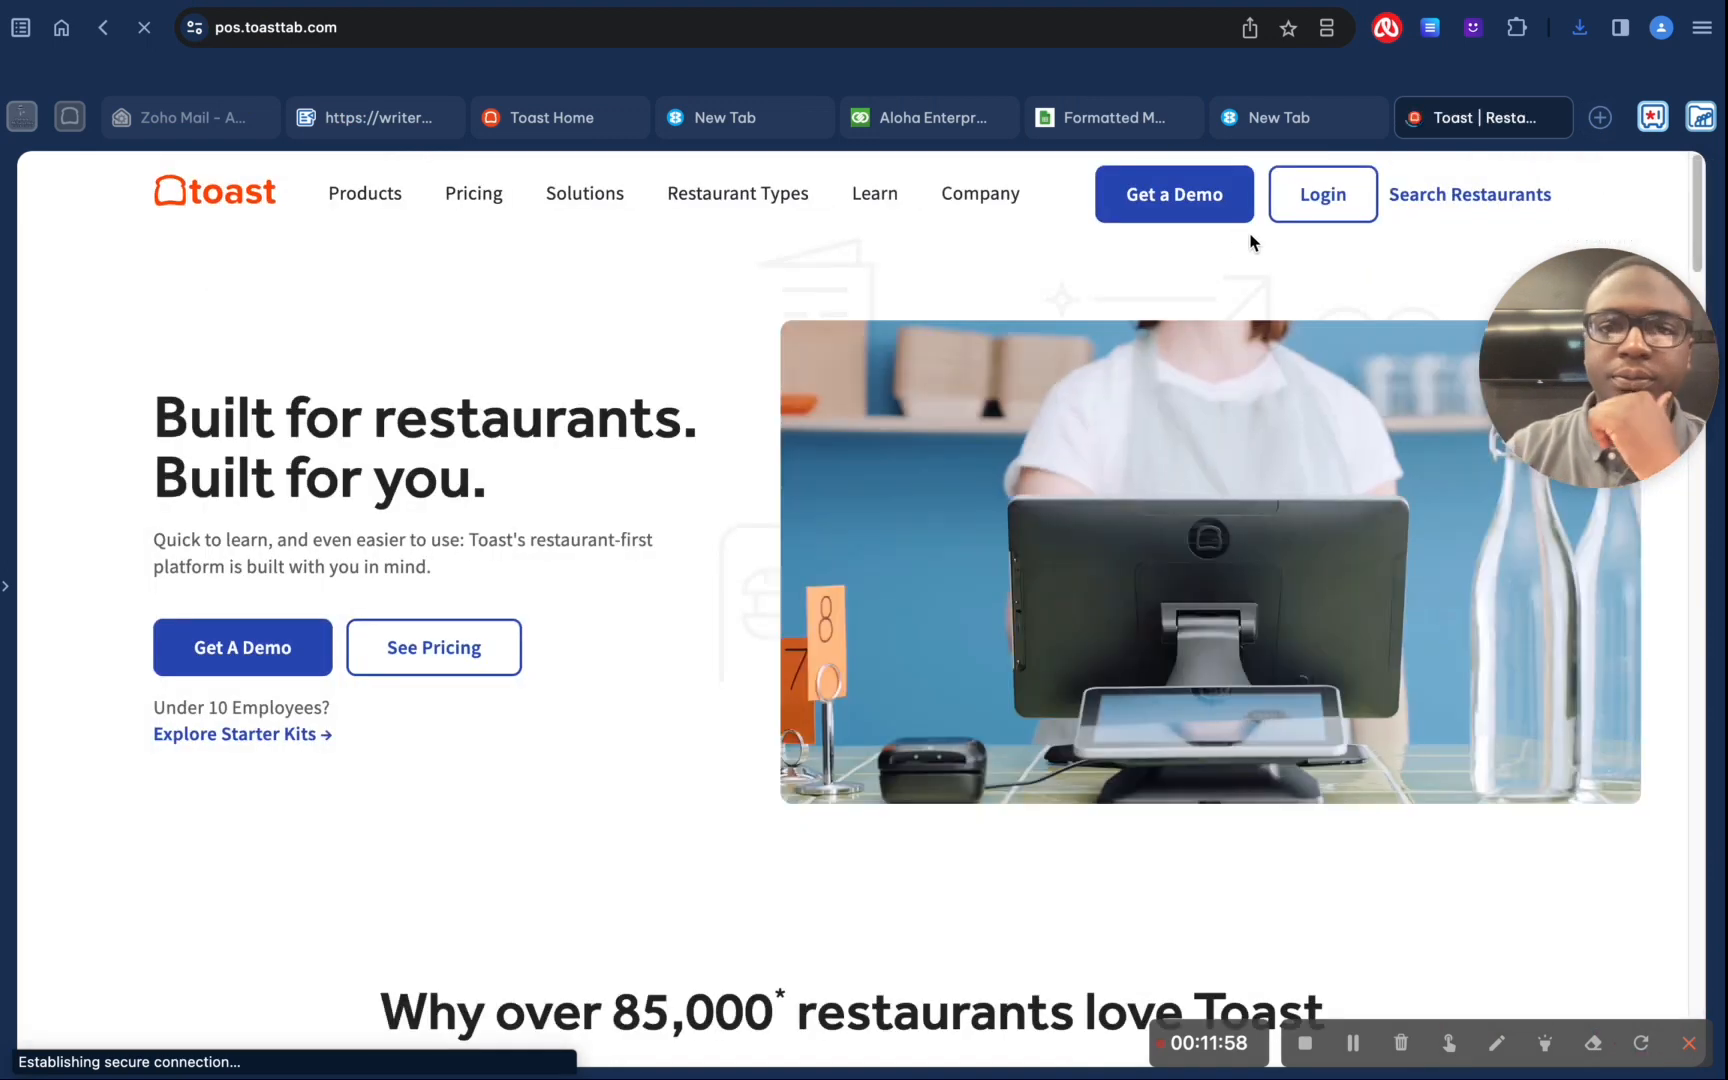
pyautogui.click(1345, 205)
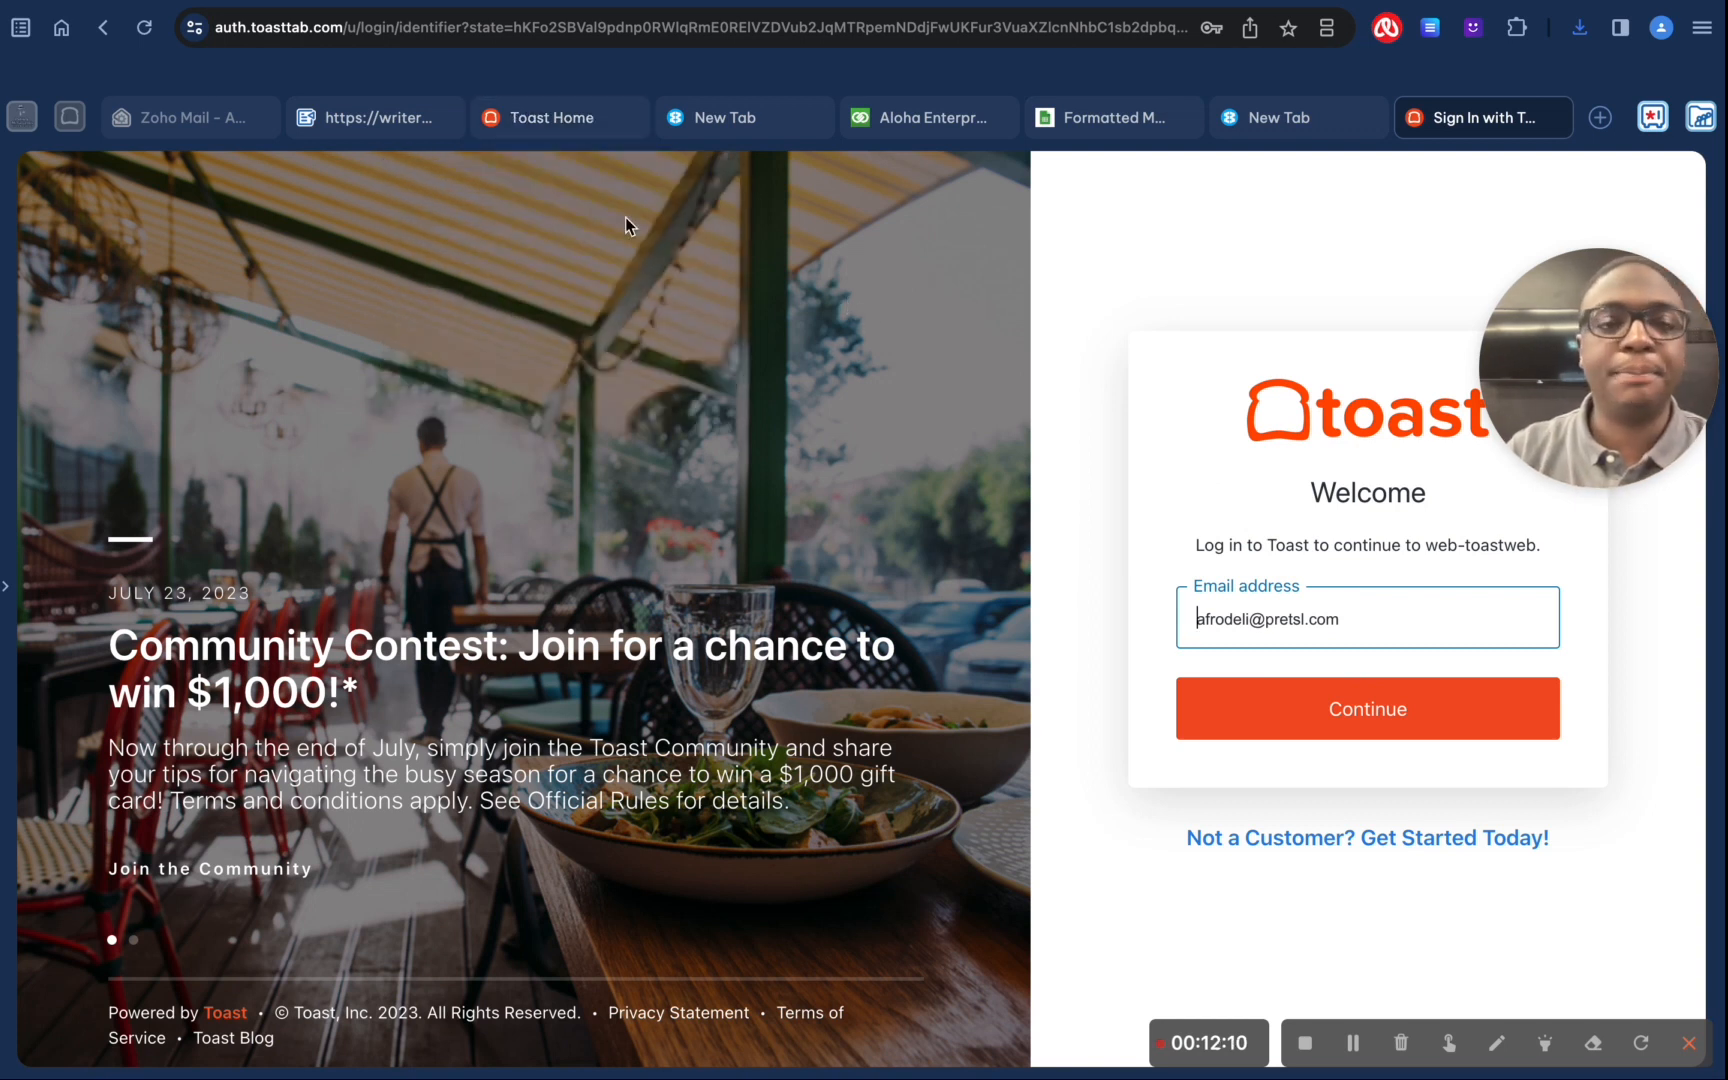
# Step: Switch to the signed-in Toast Home page and open Import existing gift cards from the gift card section of Payments
pyautogui.moveTo(544, 134)
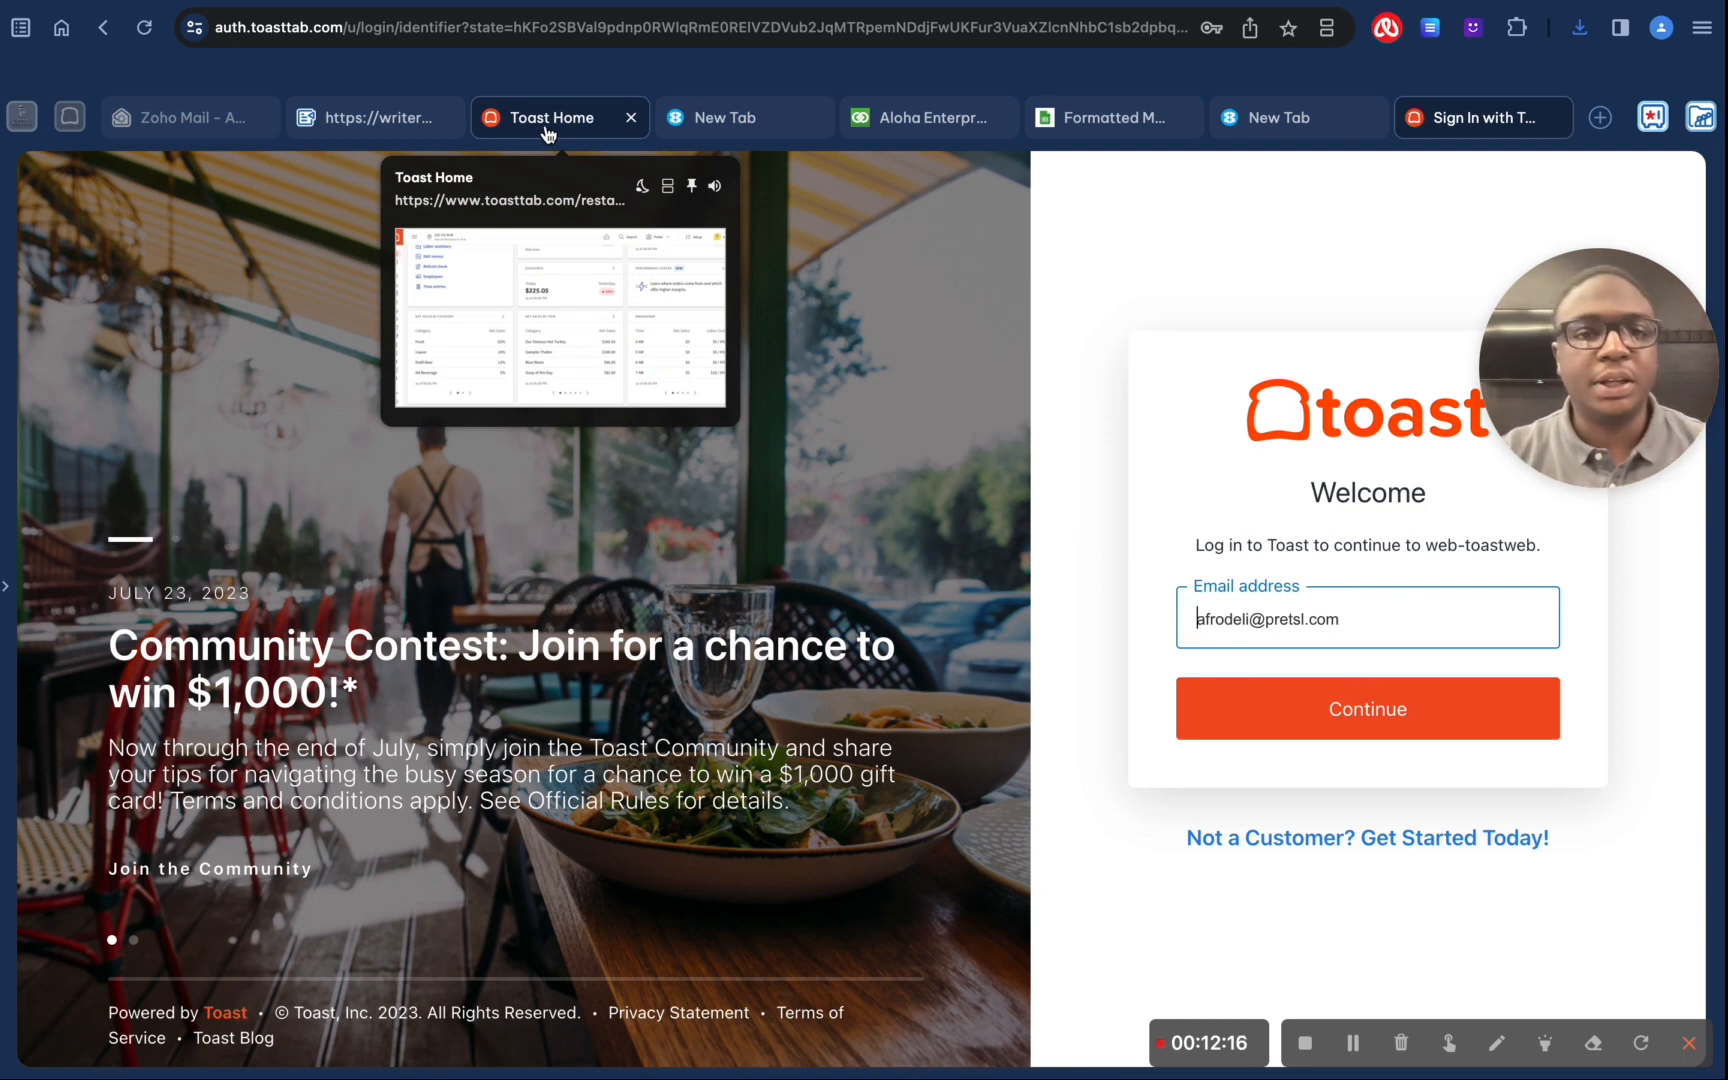
pyautogui.click(545, 125)
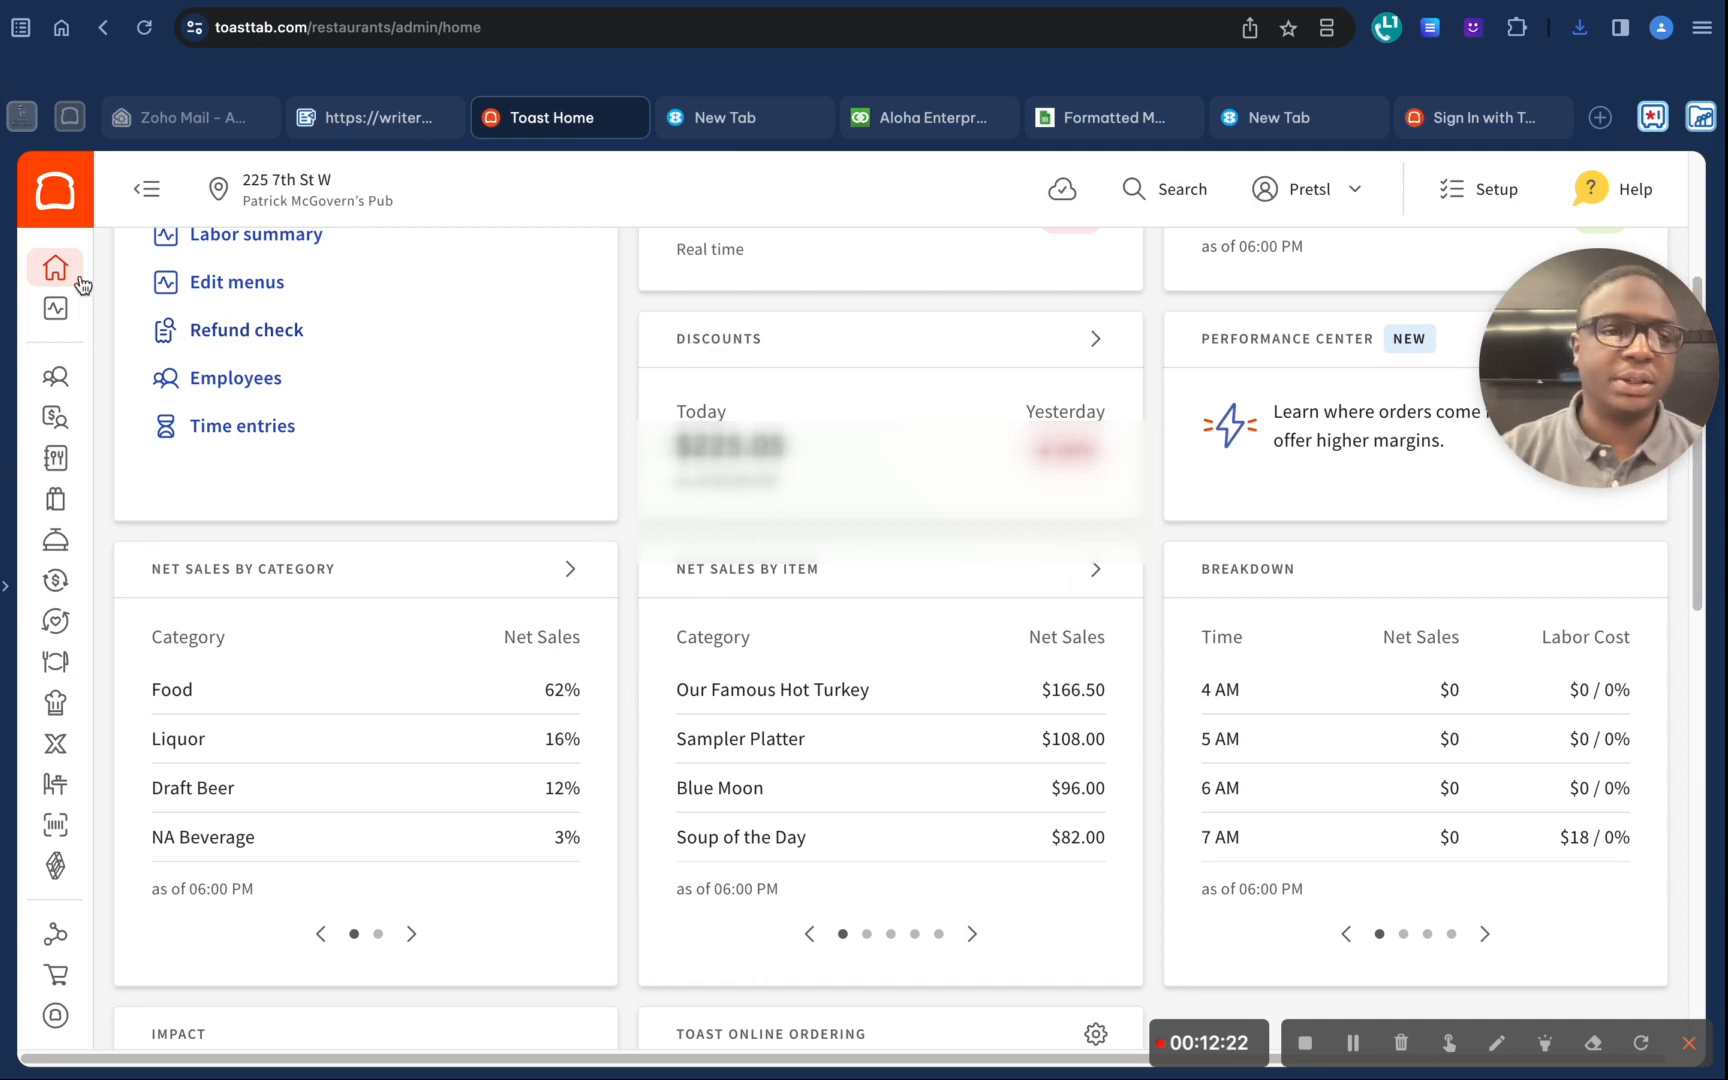
pyautogui.moveTo(80, 285)
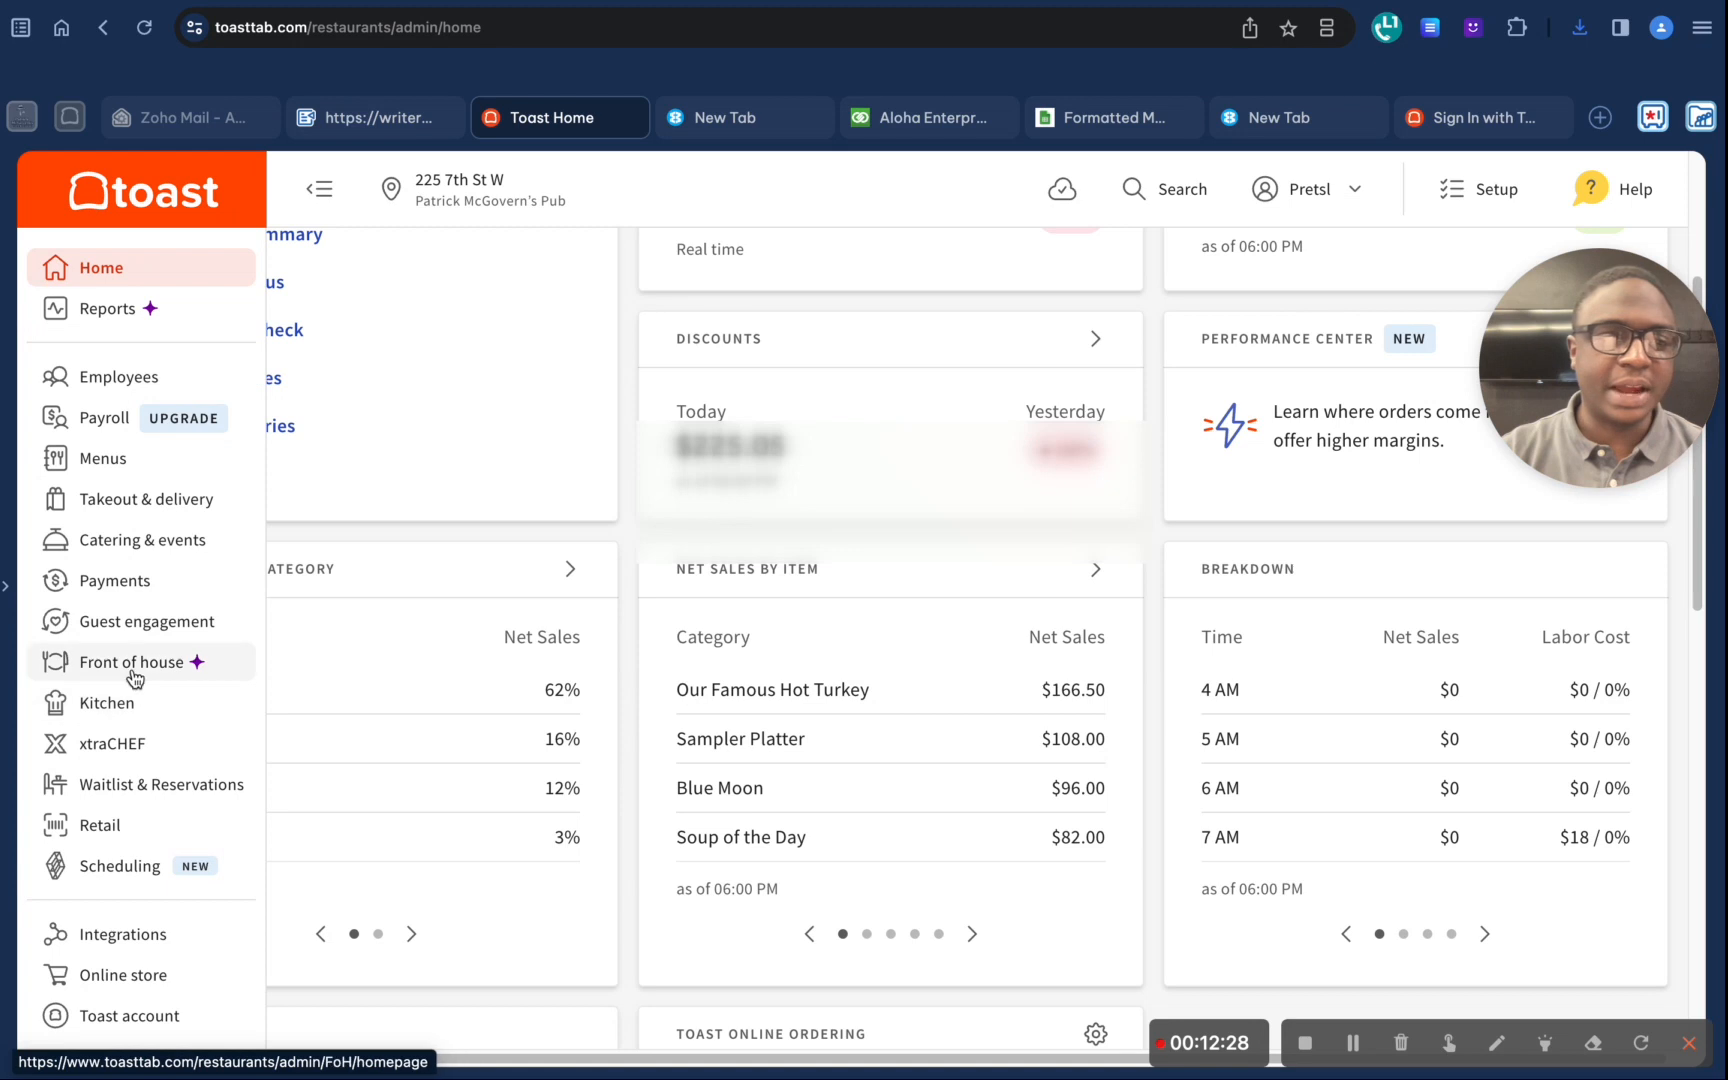
pyautogui.click(147, 586)
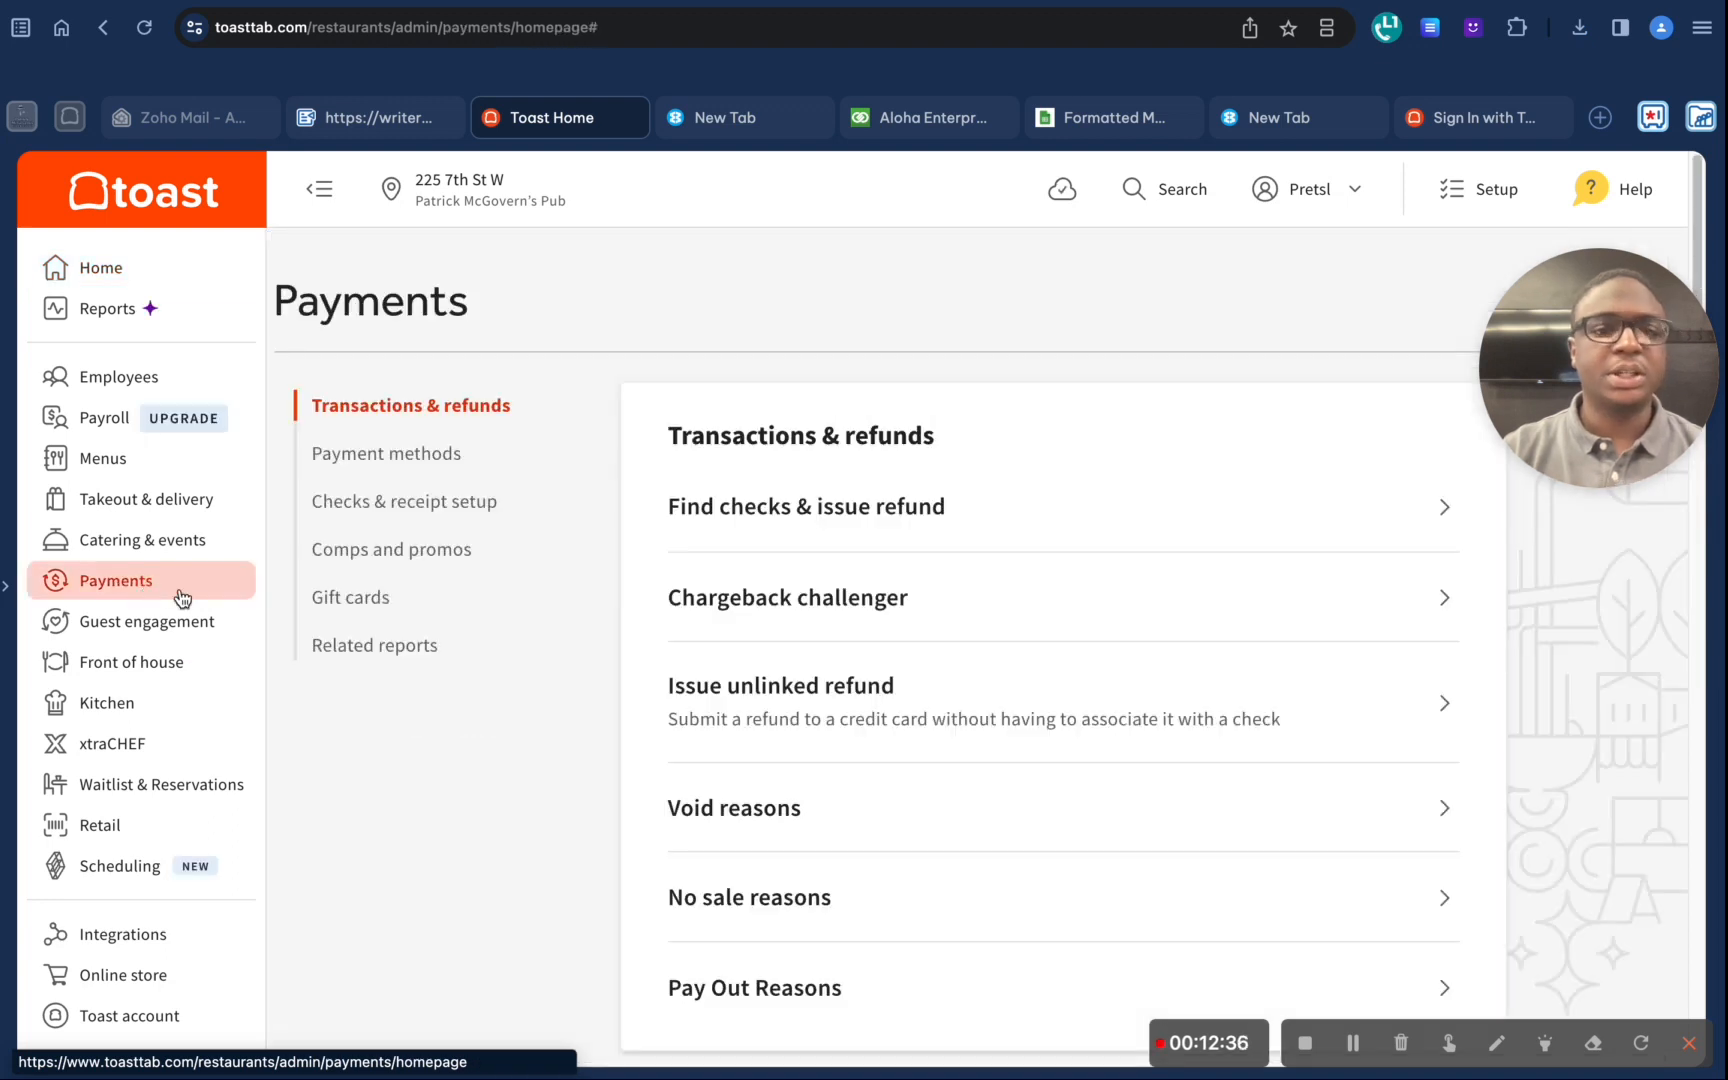
pyautogui.click(381, 599)
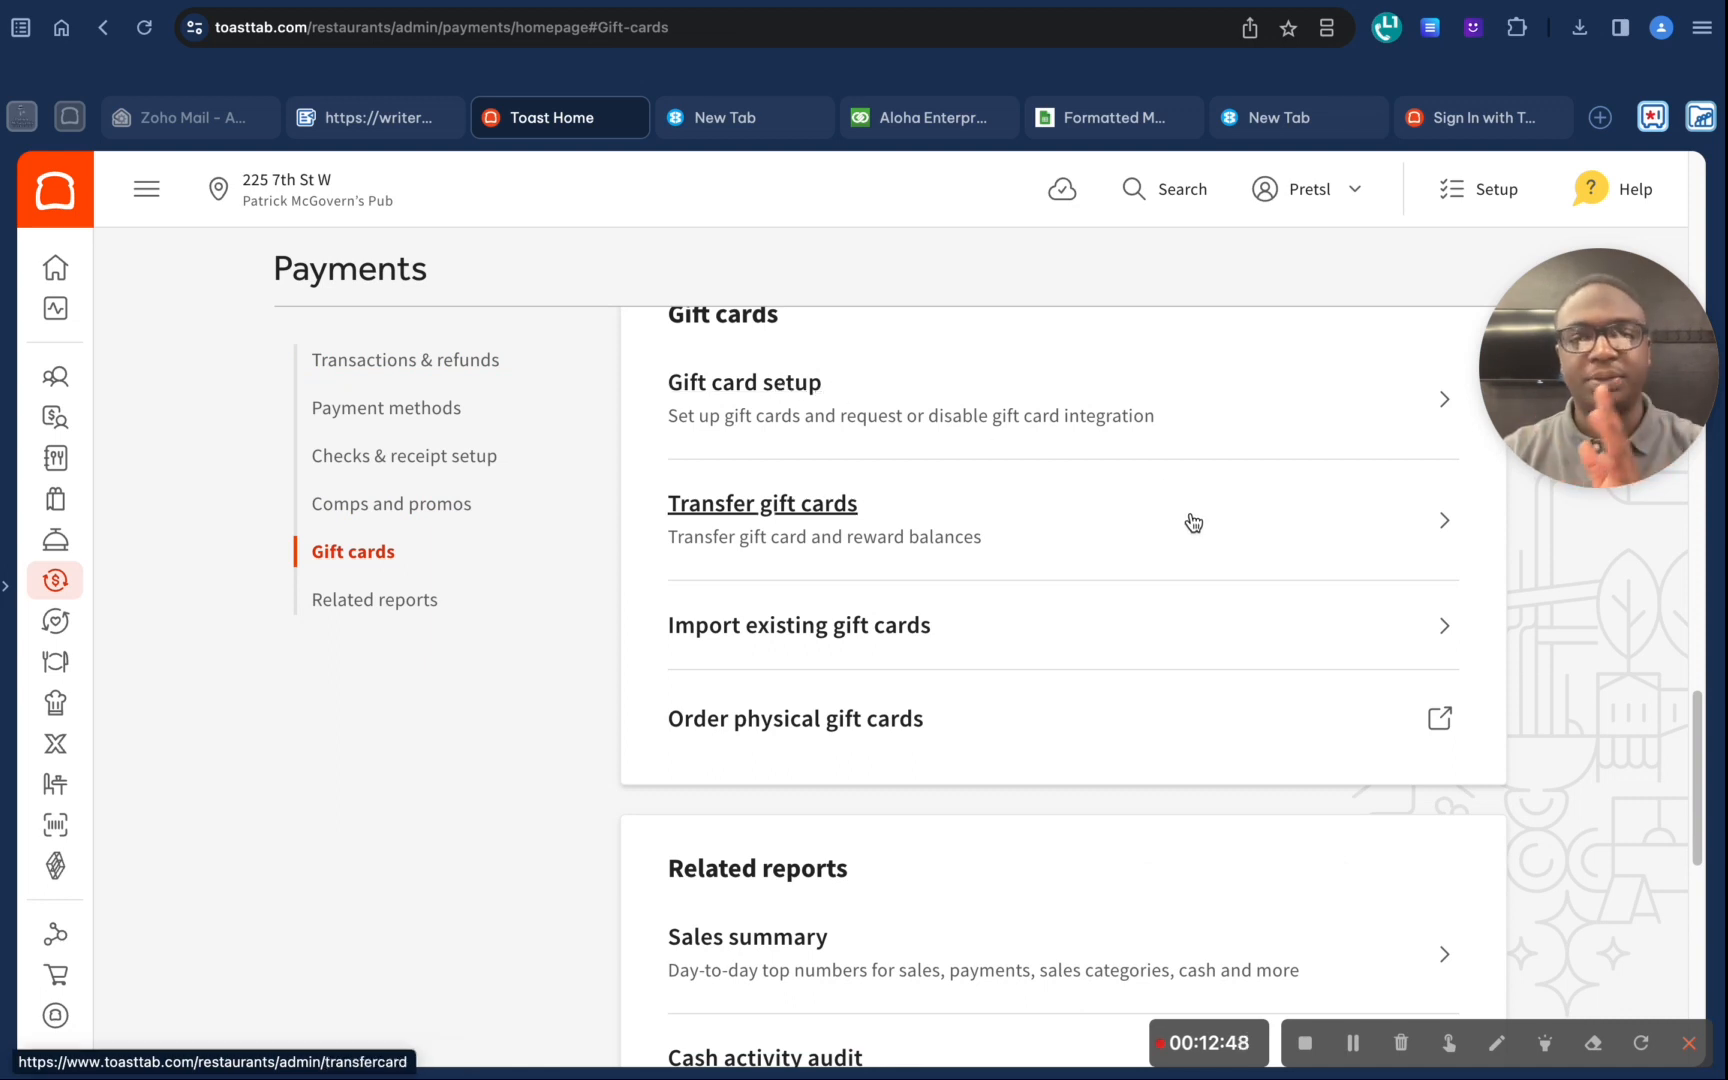
pyautogui.click(885, 628)
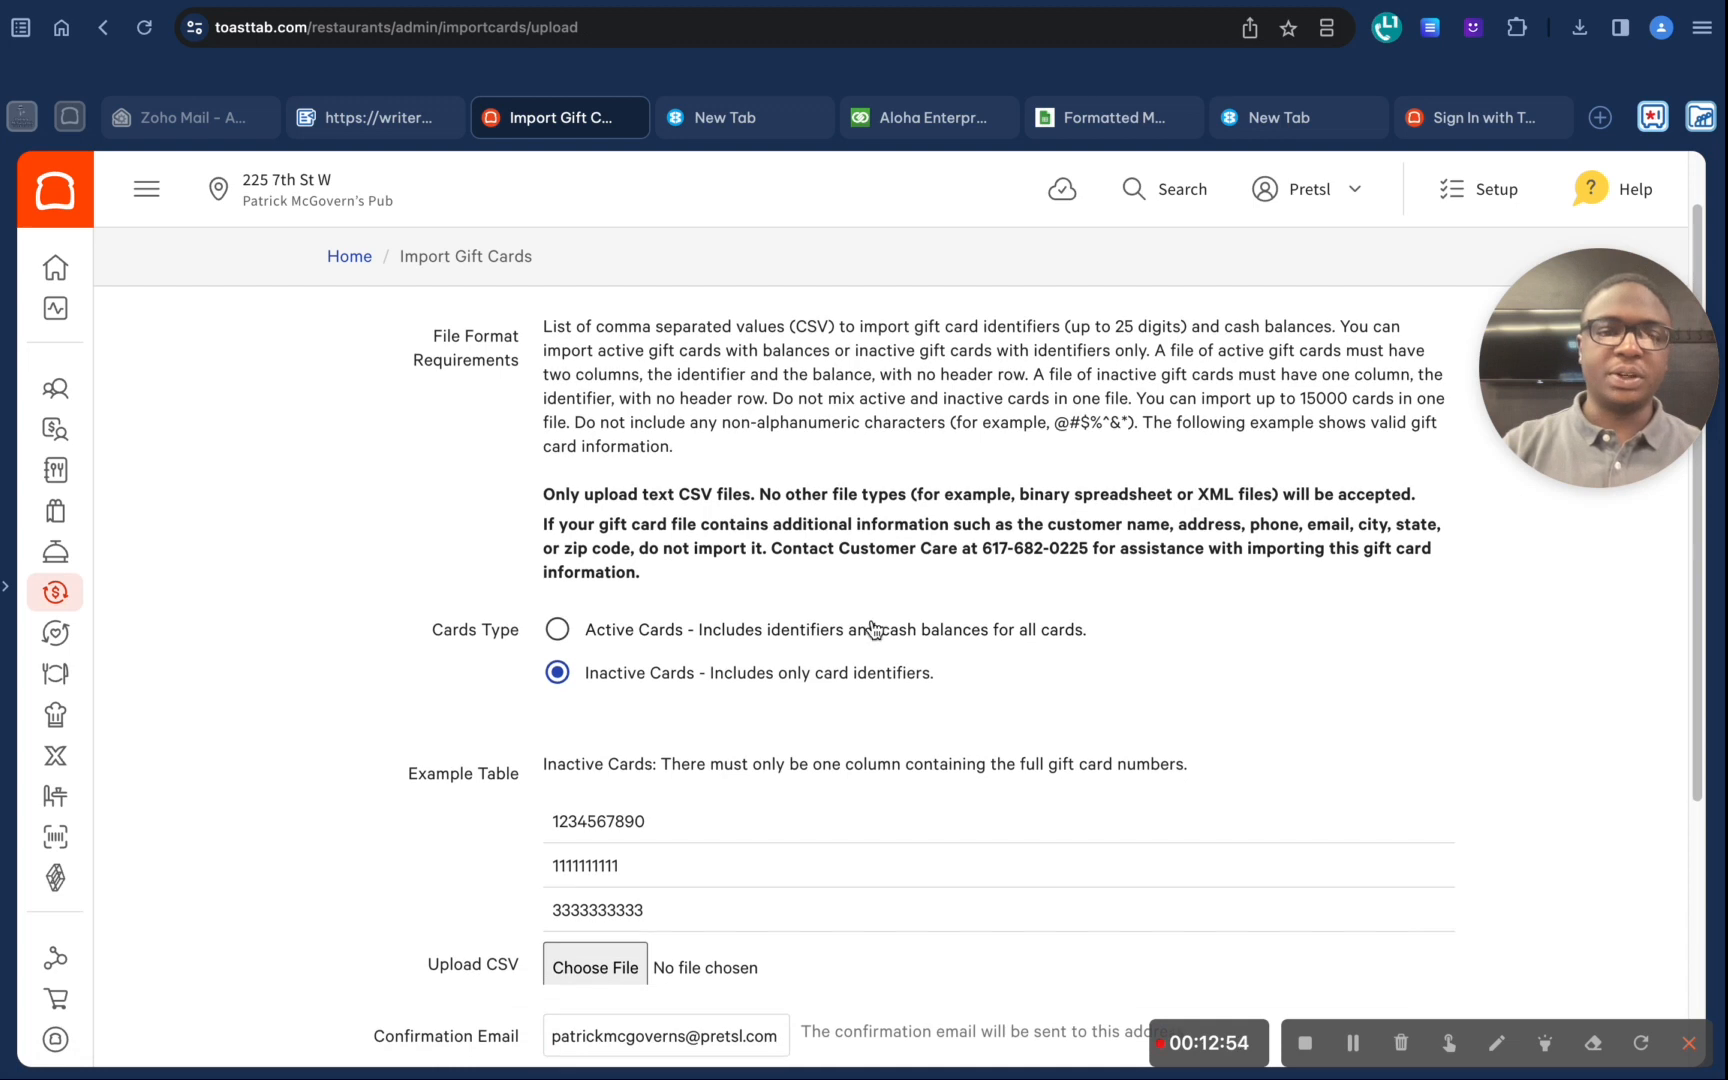
# Step: Set the cards type of the gift card import to Active Cards, with identifiers and cash balances
pyautogui.scroll(-2, 625, 610)
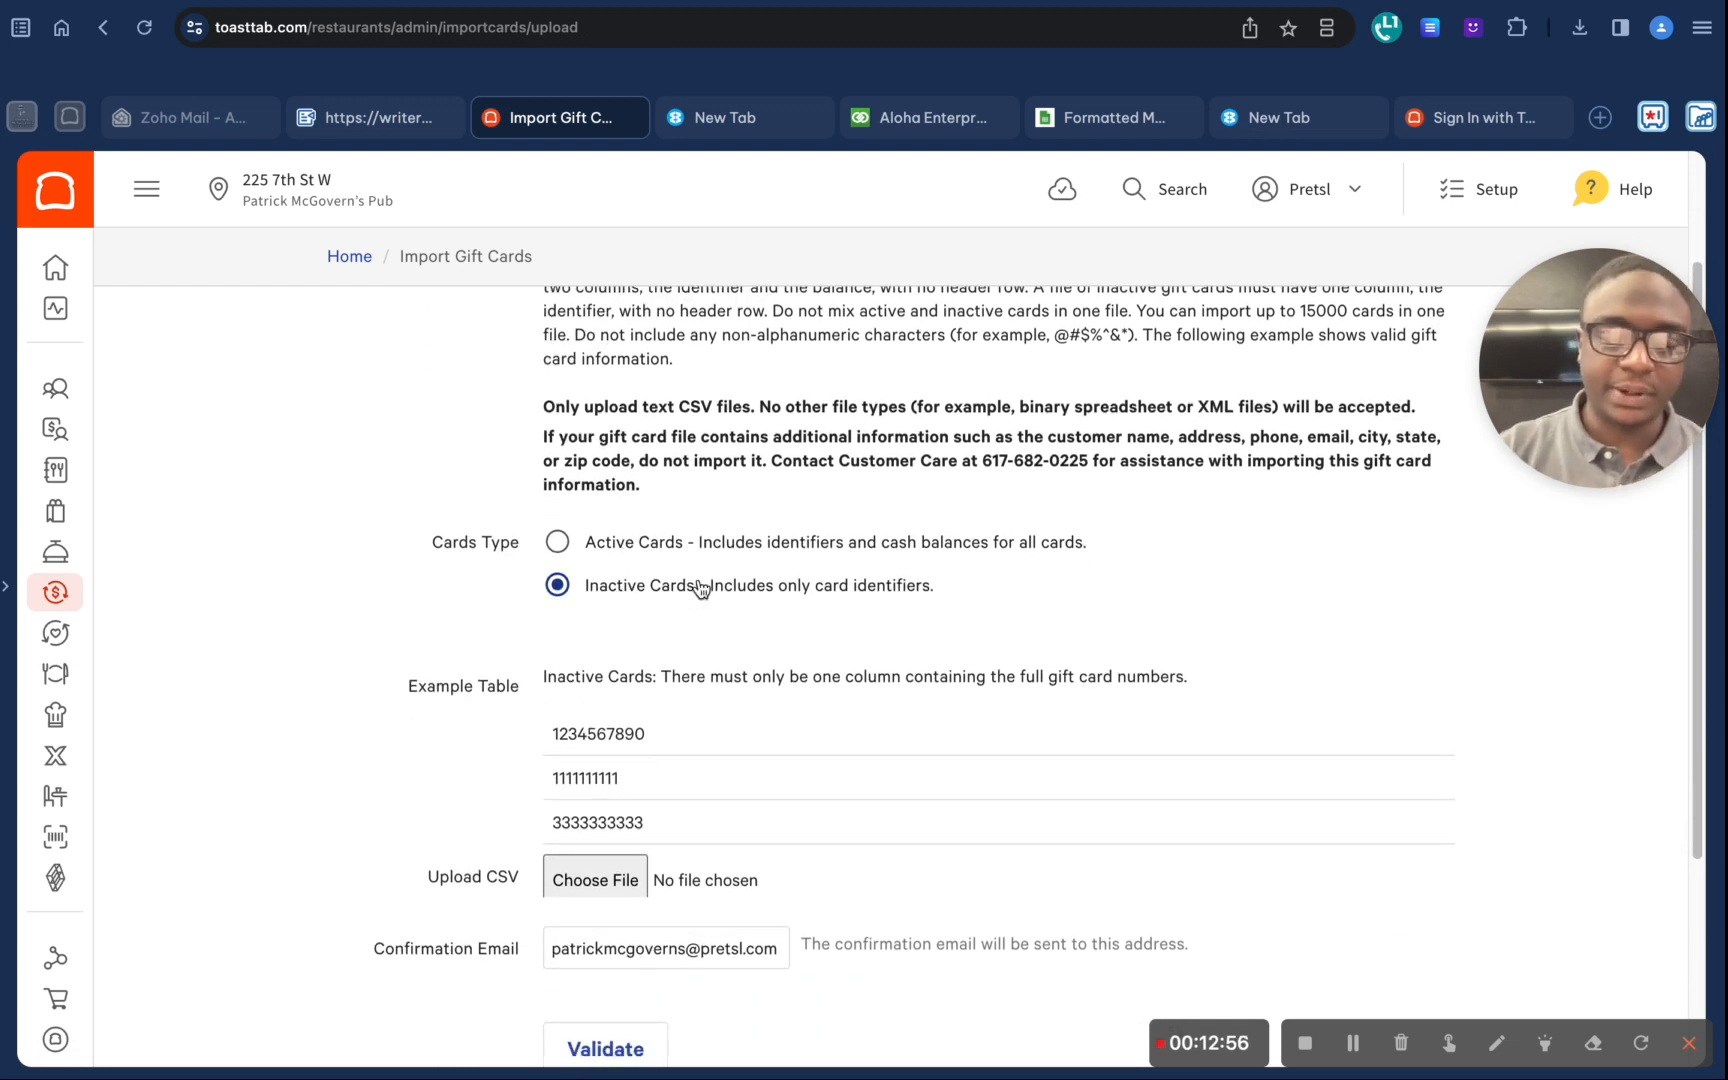
pyautogui.click(561, 542)
pyautogui.scroll(-3, 580, 550)
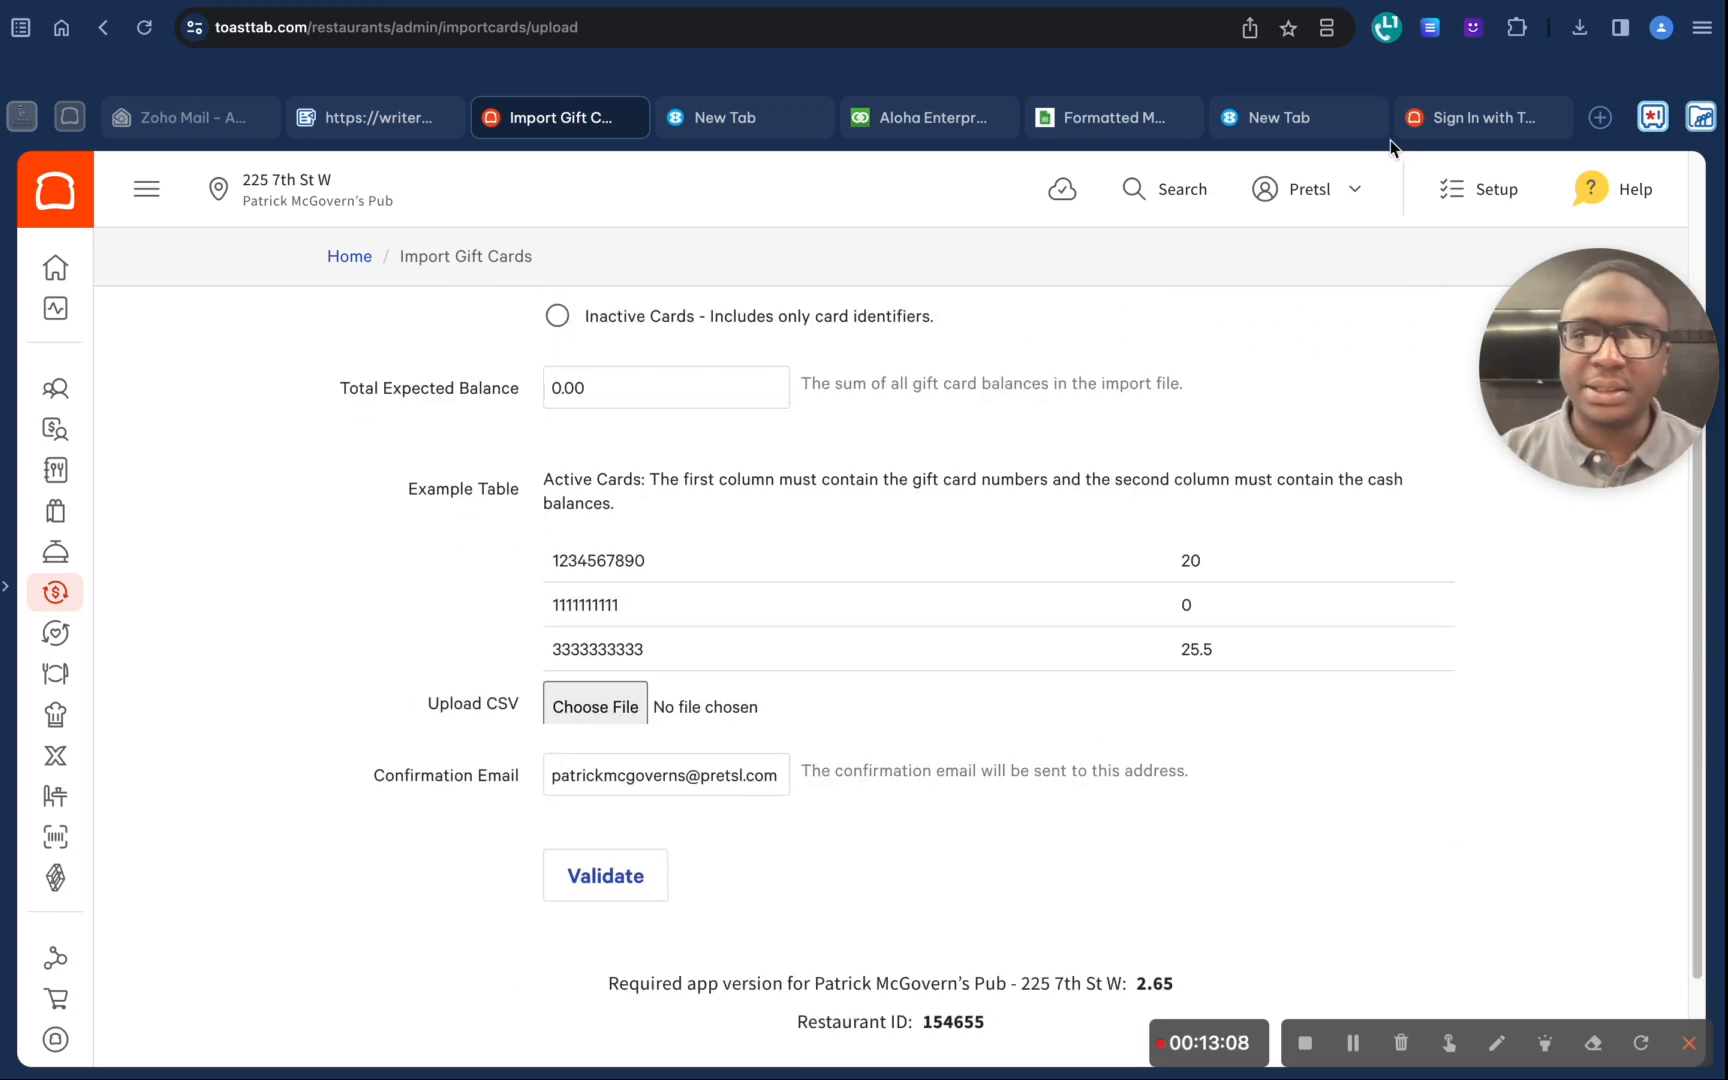
# Step: Copy the balance total 24,059.38 kept in the new browser tab and enter it as the import's Total Expected Balance
pyautogui.click(1278, 112)
pyautogui.click(362, 27)
pyautogui.doubleClick(224, 30)
pyautogui.press('super+c')
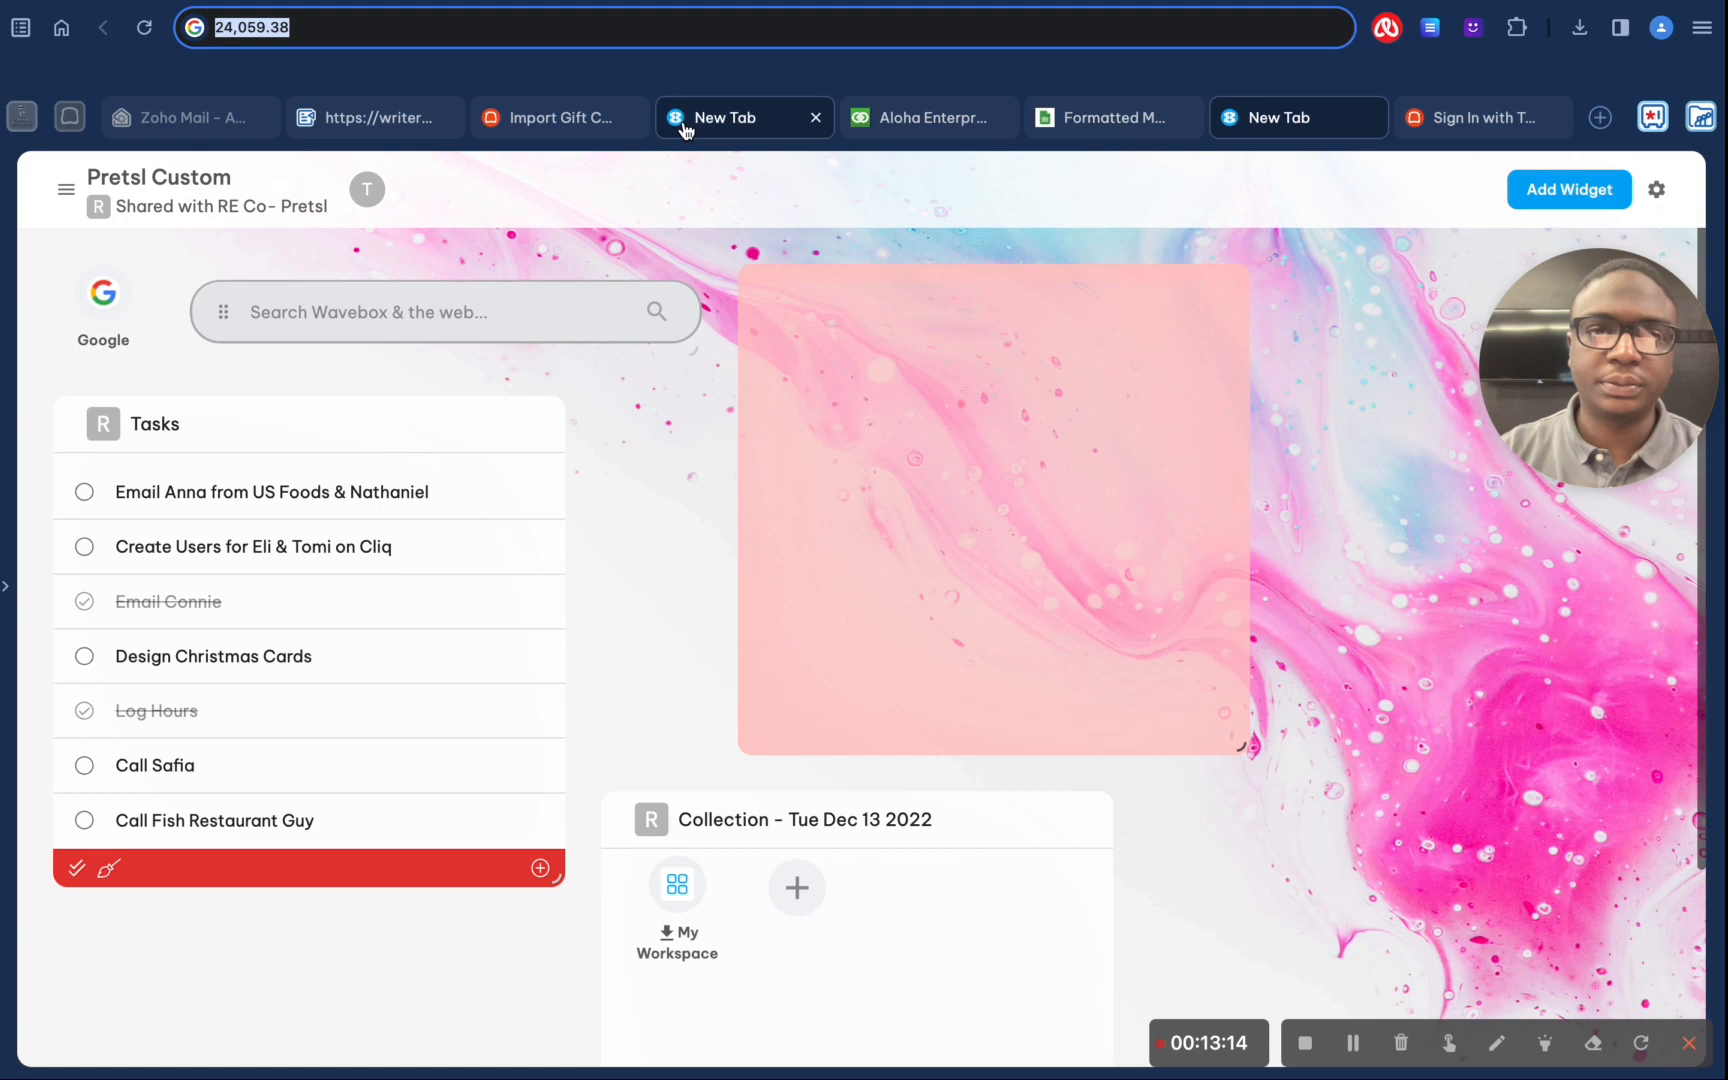
pyautogui.click(567, 122)
pyautogui.click(616, 384)
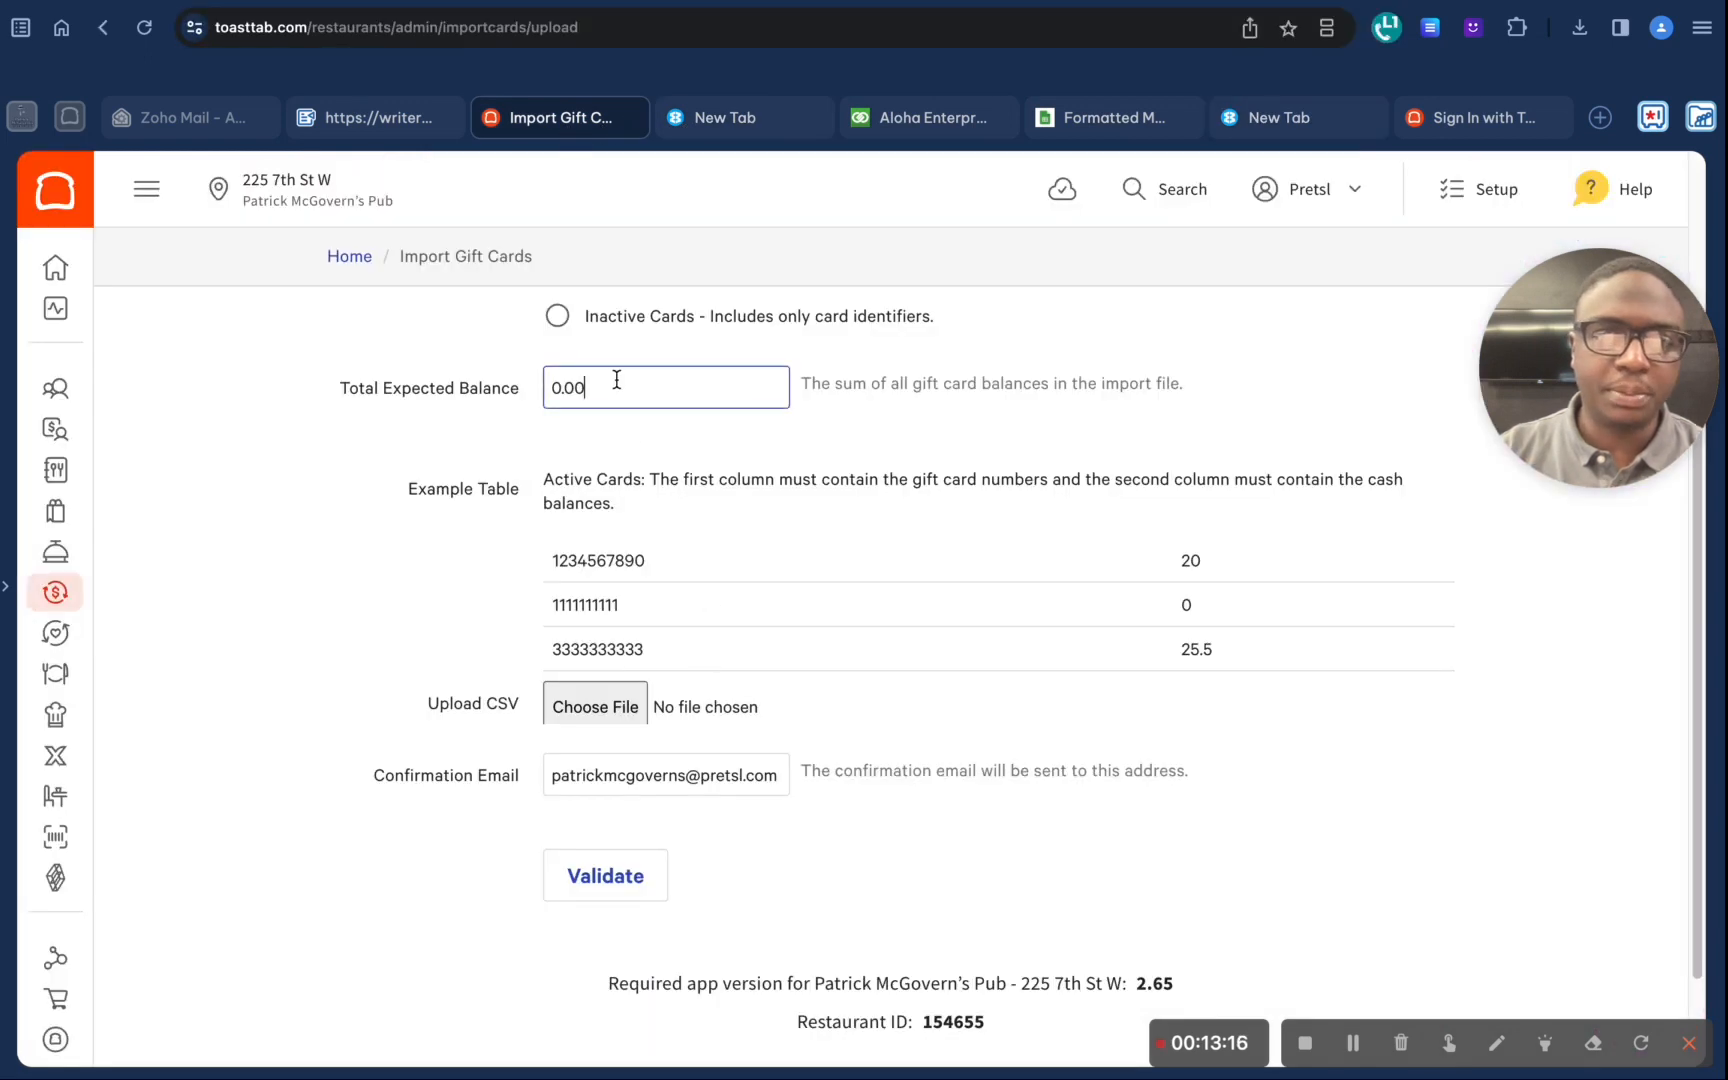
pyautogui.moveTo(590, 386); pyautogui.dragTo(552, 390)
pyautogui.press('BackSpace')
pyautogui.press('super+v')
pyautogui.click(341, 599)
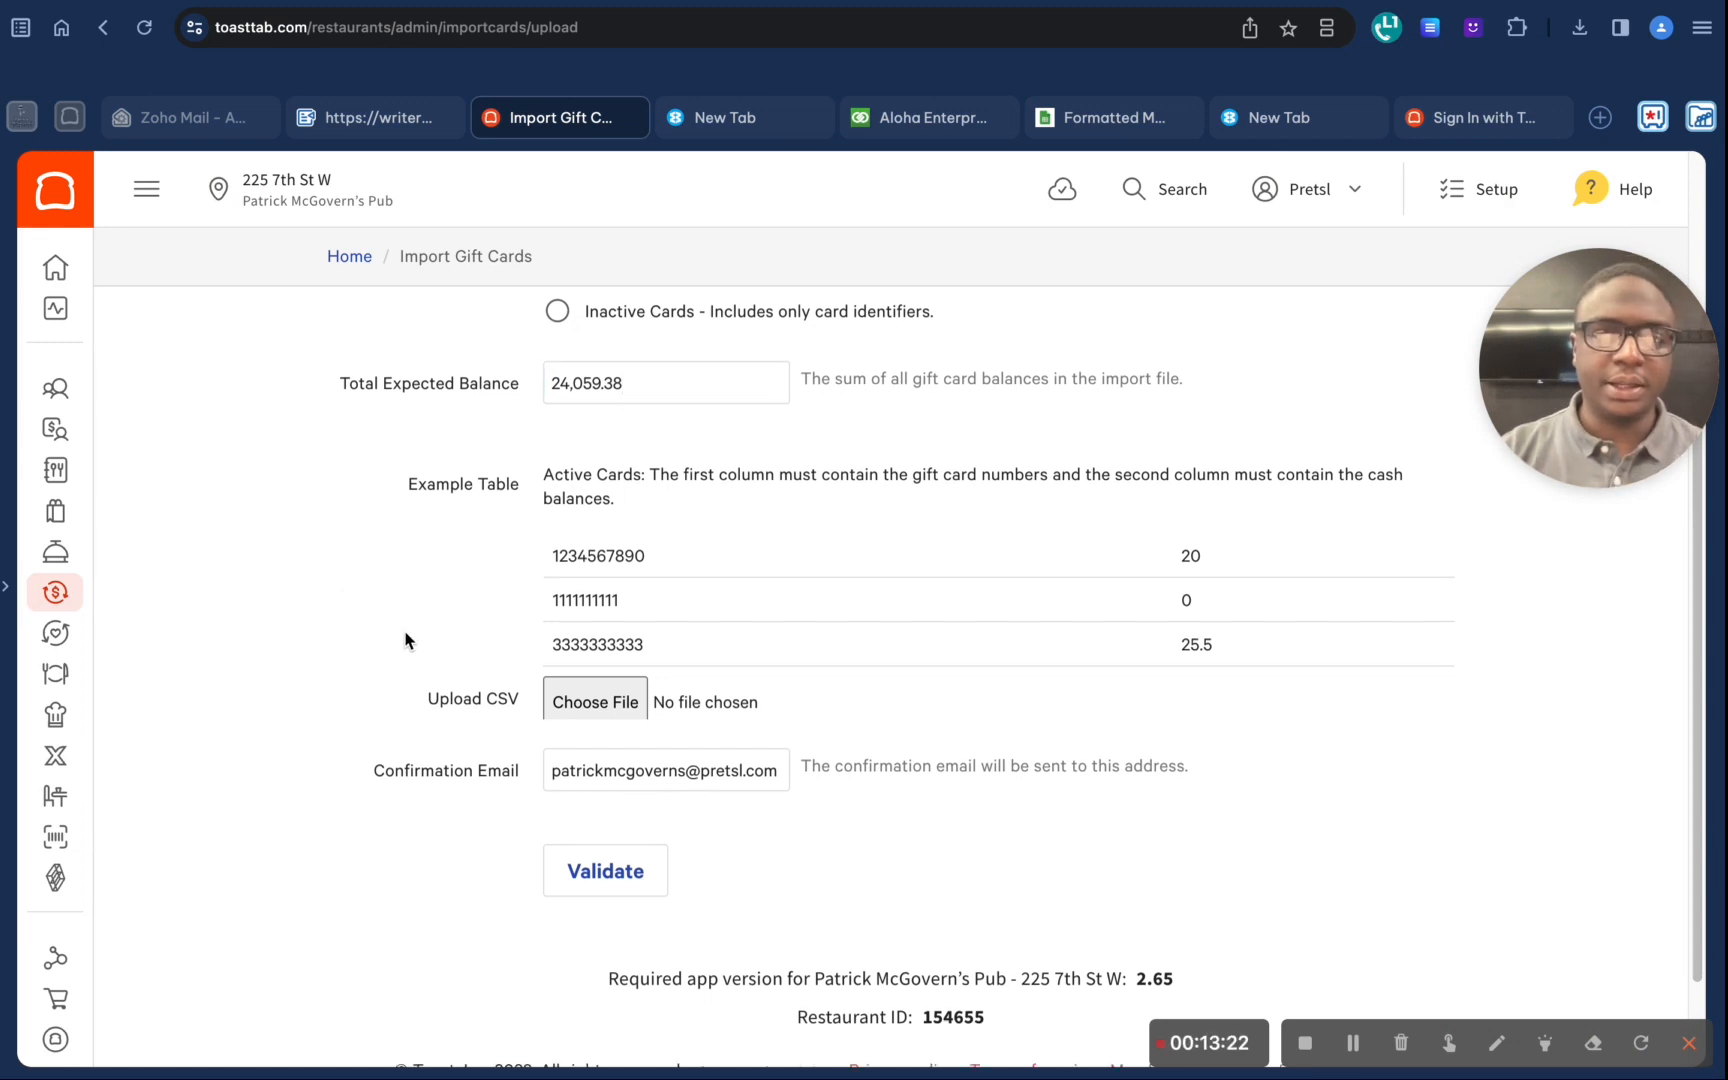
# Step: Choose Formatted McGoverns Active Gift Cards - myReport (5).csv.csv from Downloads as the import's CSV and validate the import
pyautogui.scroll(-1, 410, 636)
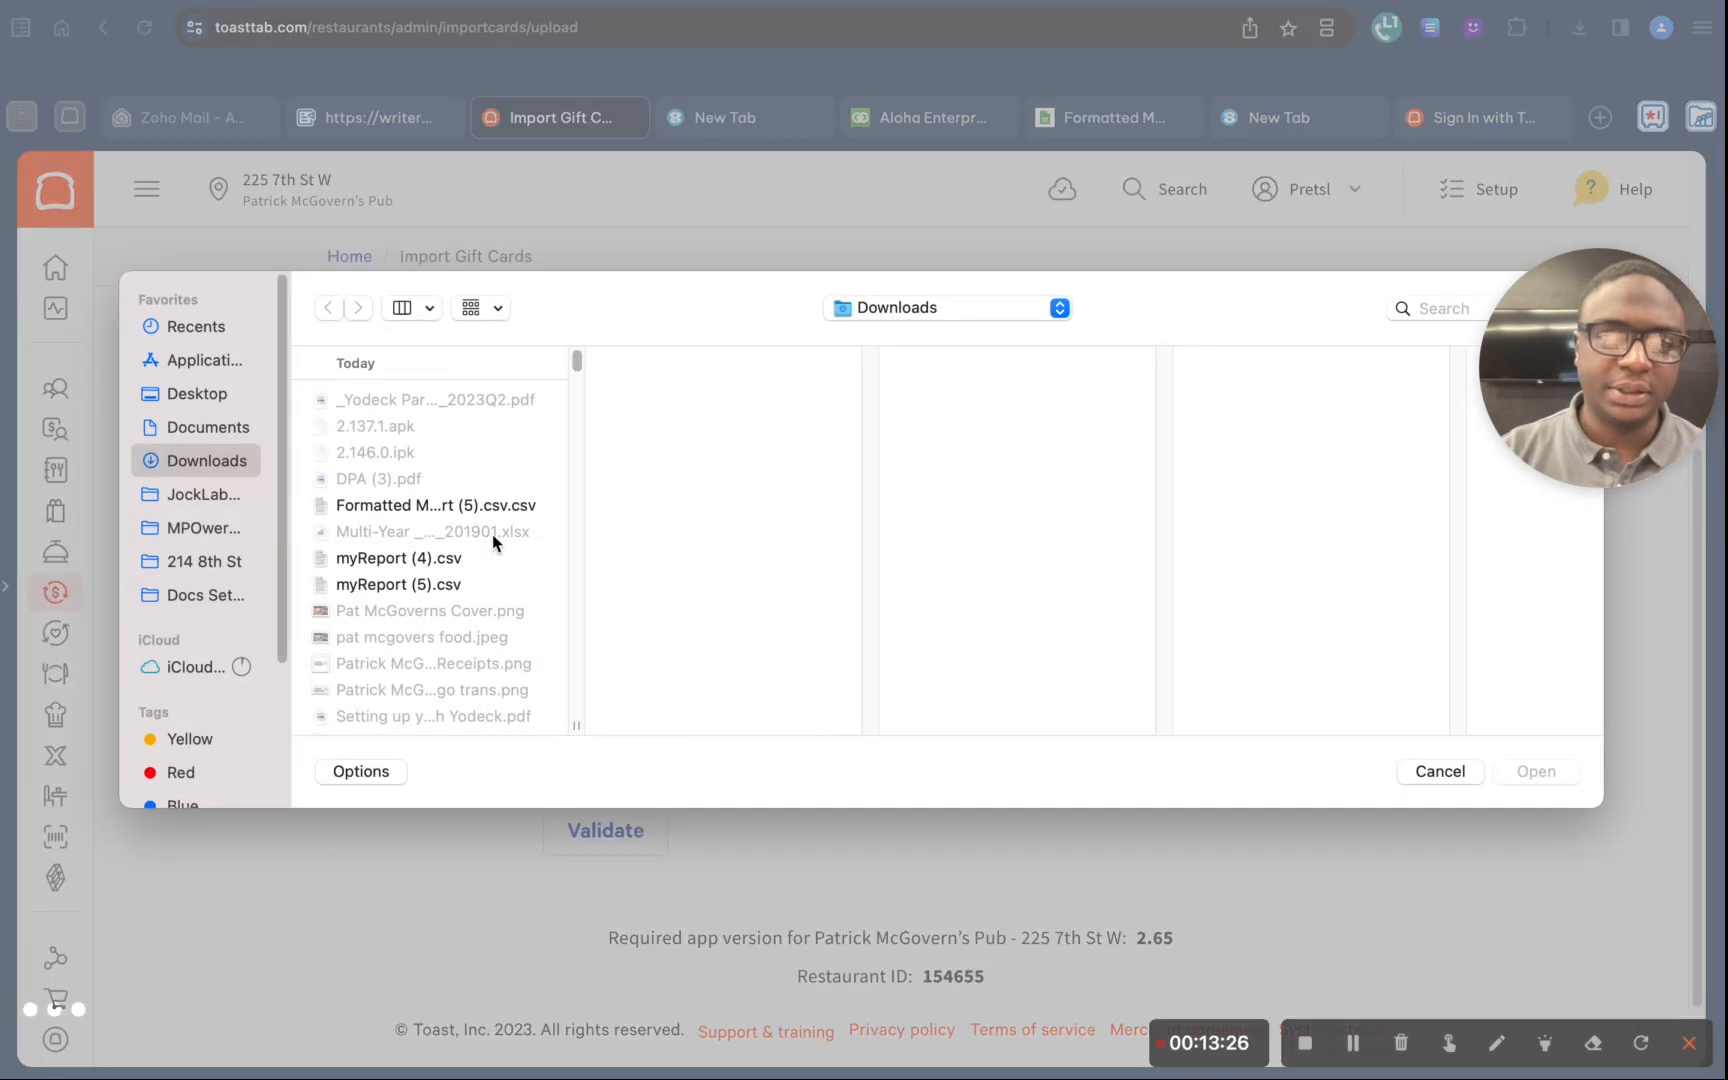
pyautogui.click(446, 506)
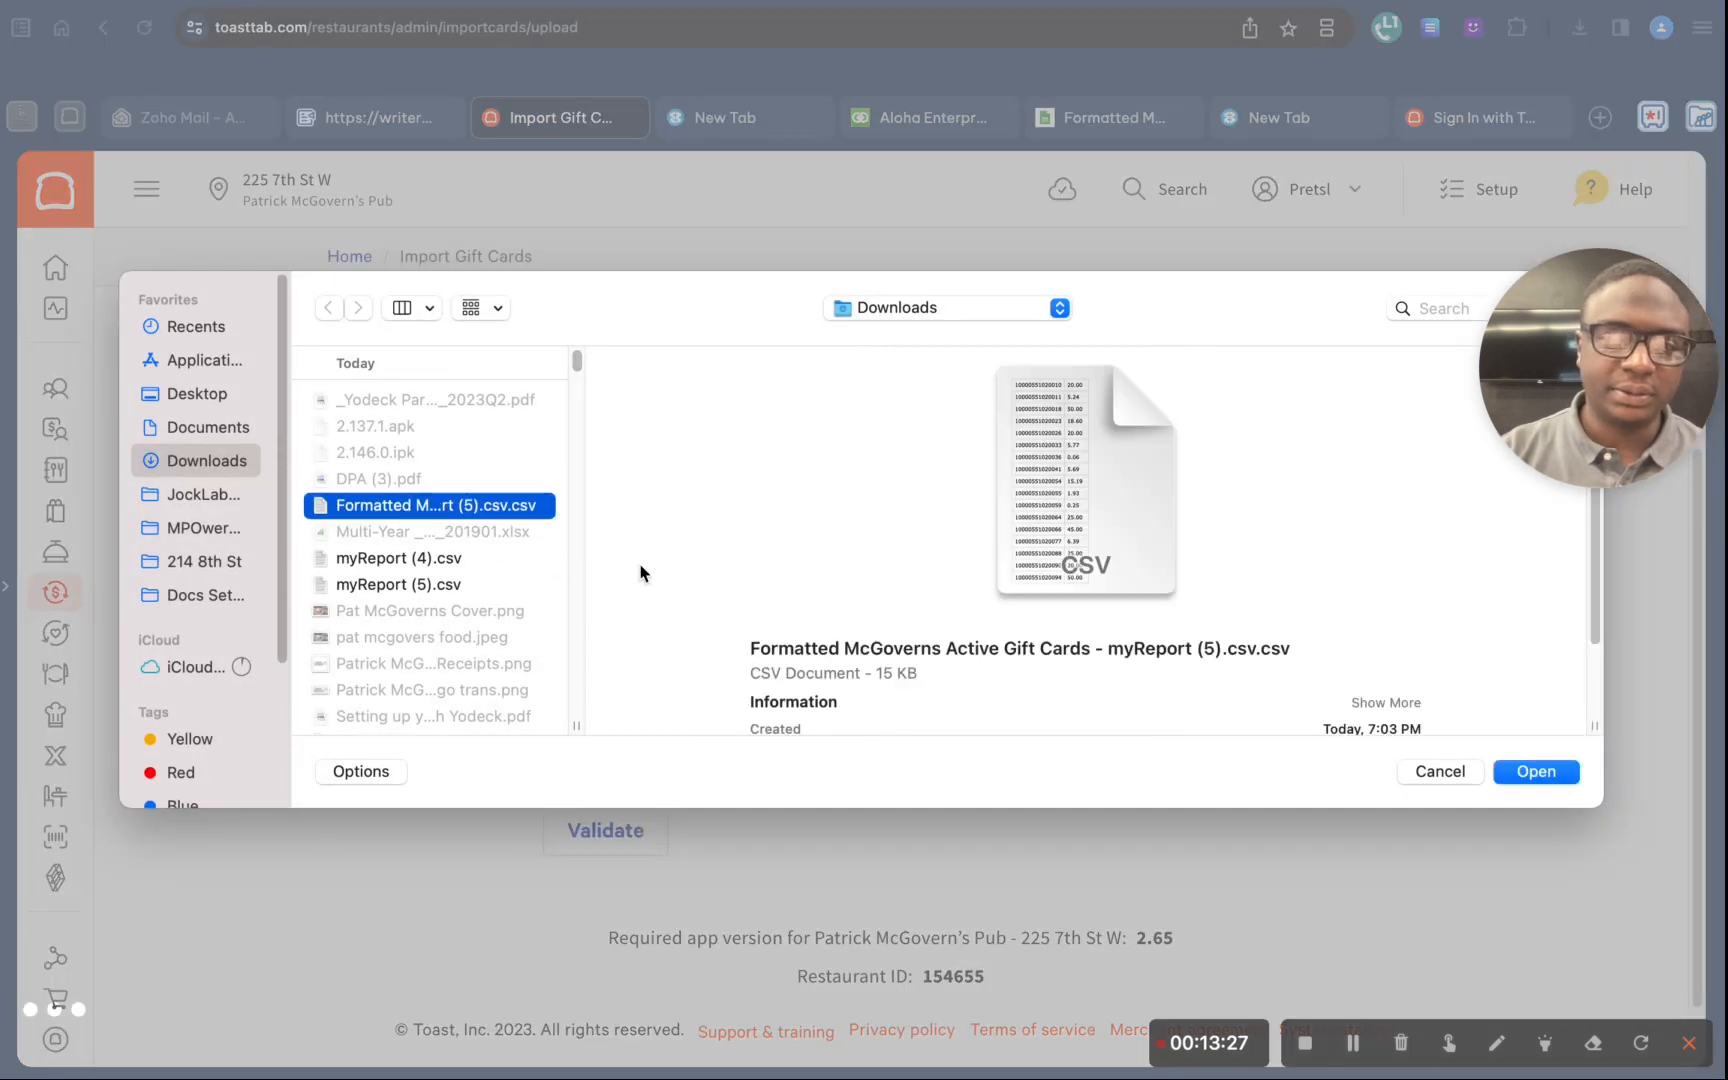
pyautogui.click(1542, 772)
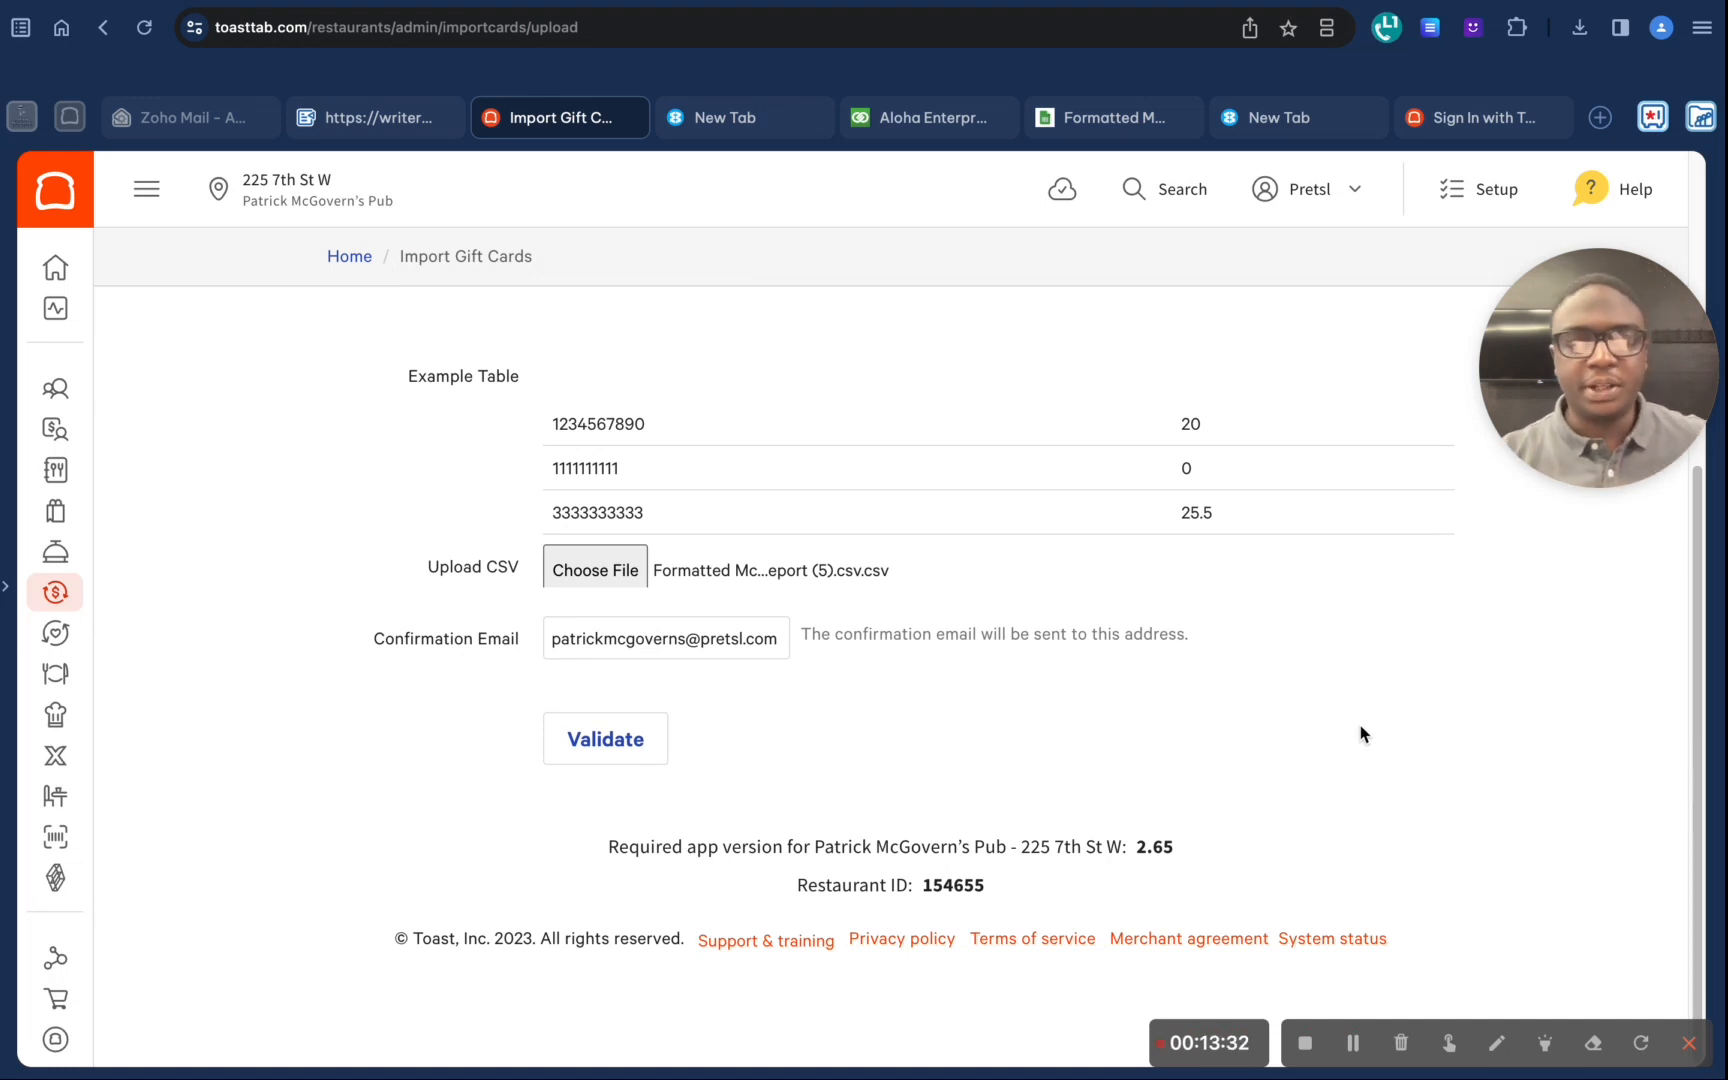
pyautogui.click(568, 752)
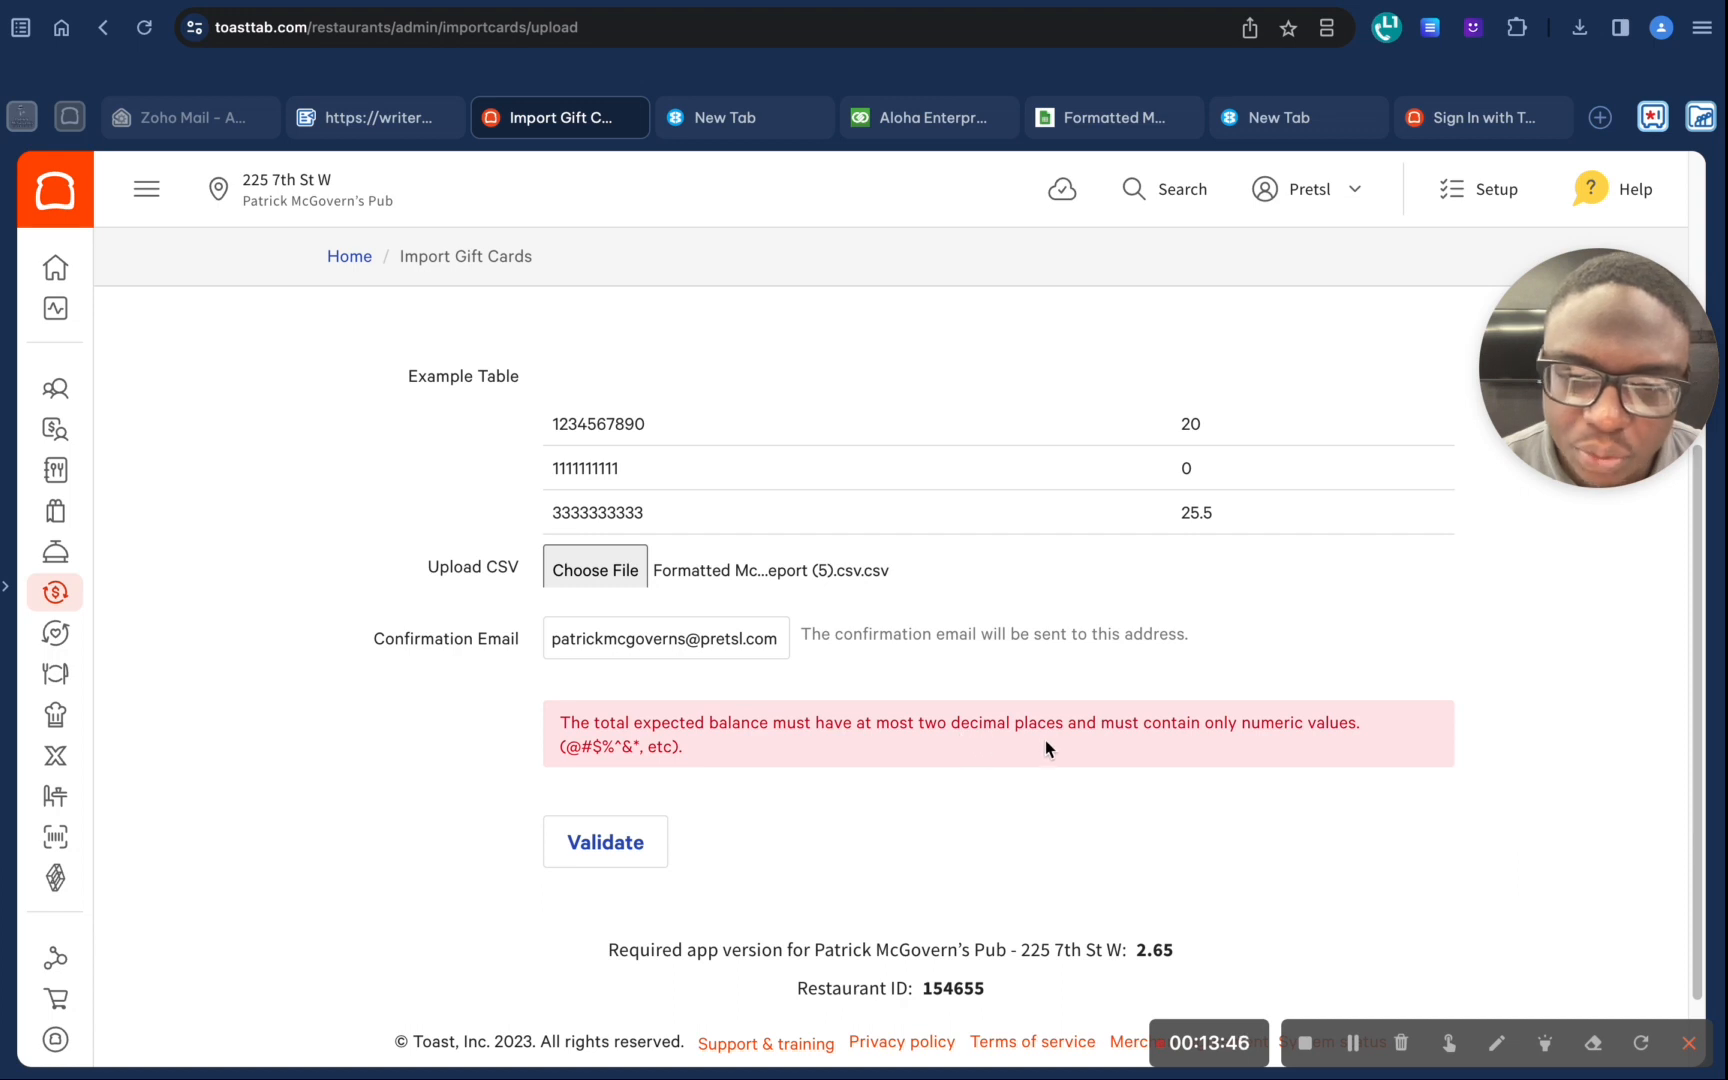
# Step: Switch the cards type to Inactive Cards and back to Active Cards to restore the Total Expected Balance field
pyautogui.scroll(-1, 1090, 757)
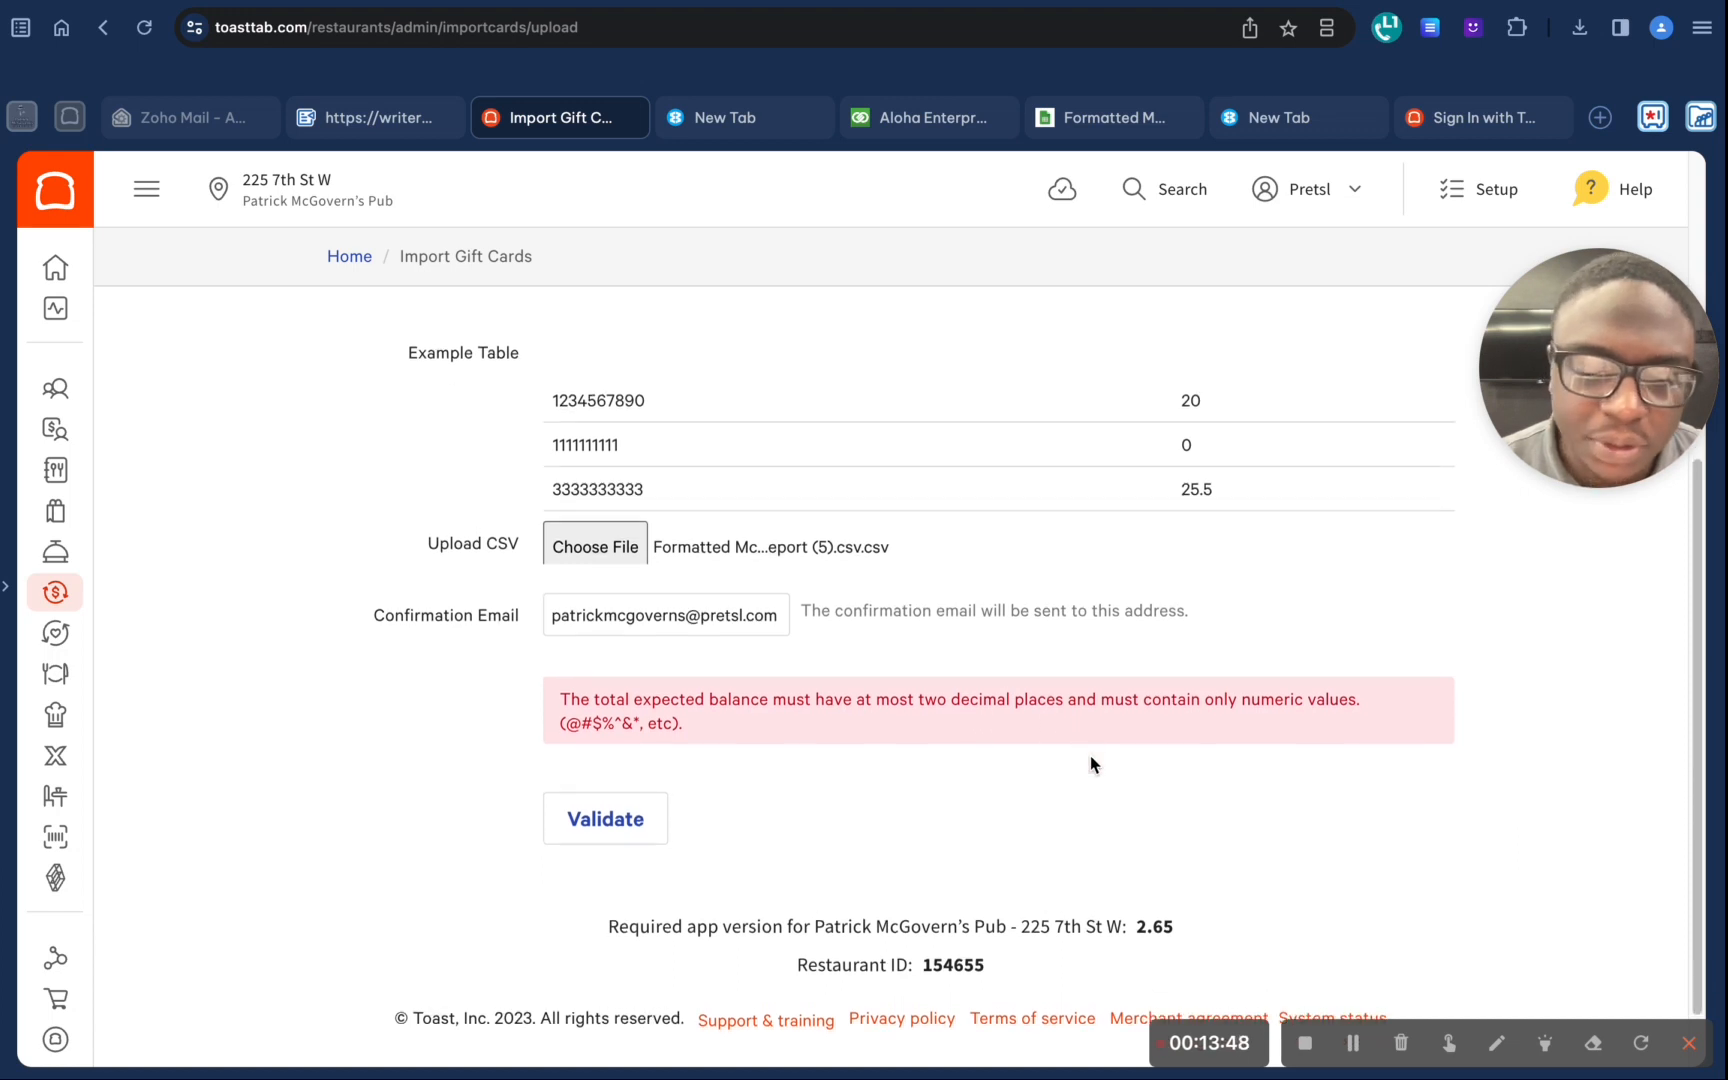
pyautogui.scroll(5, 1090, 757)
pyautogui.scroll(-6, 1092, 765)
pyautogui.scroll(3, 1092, 765)
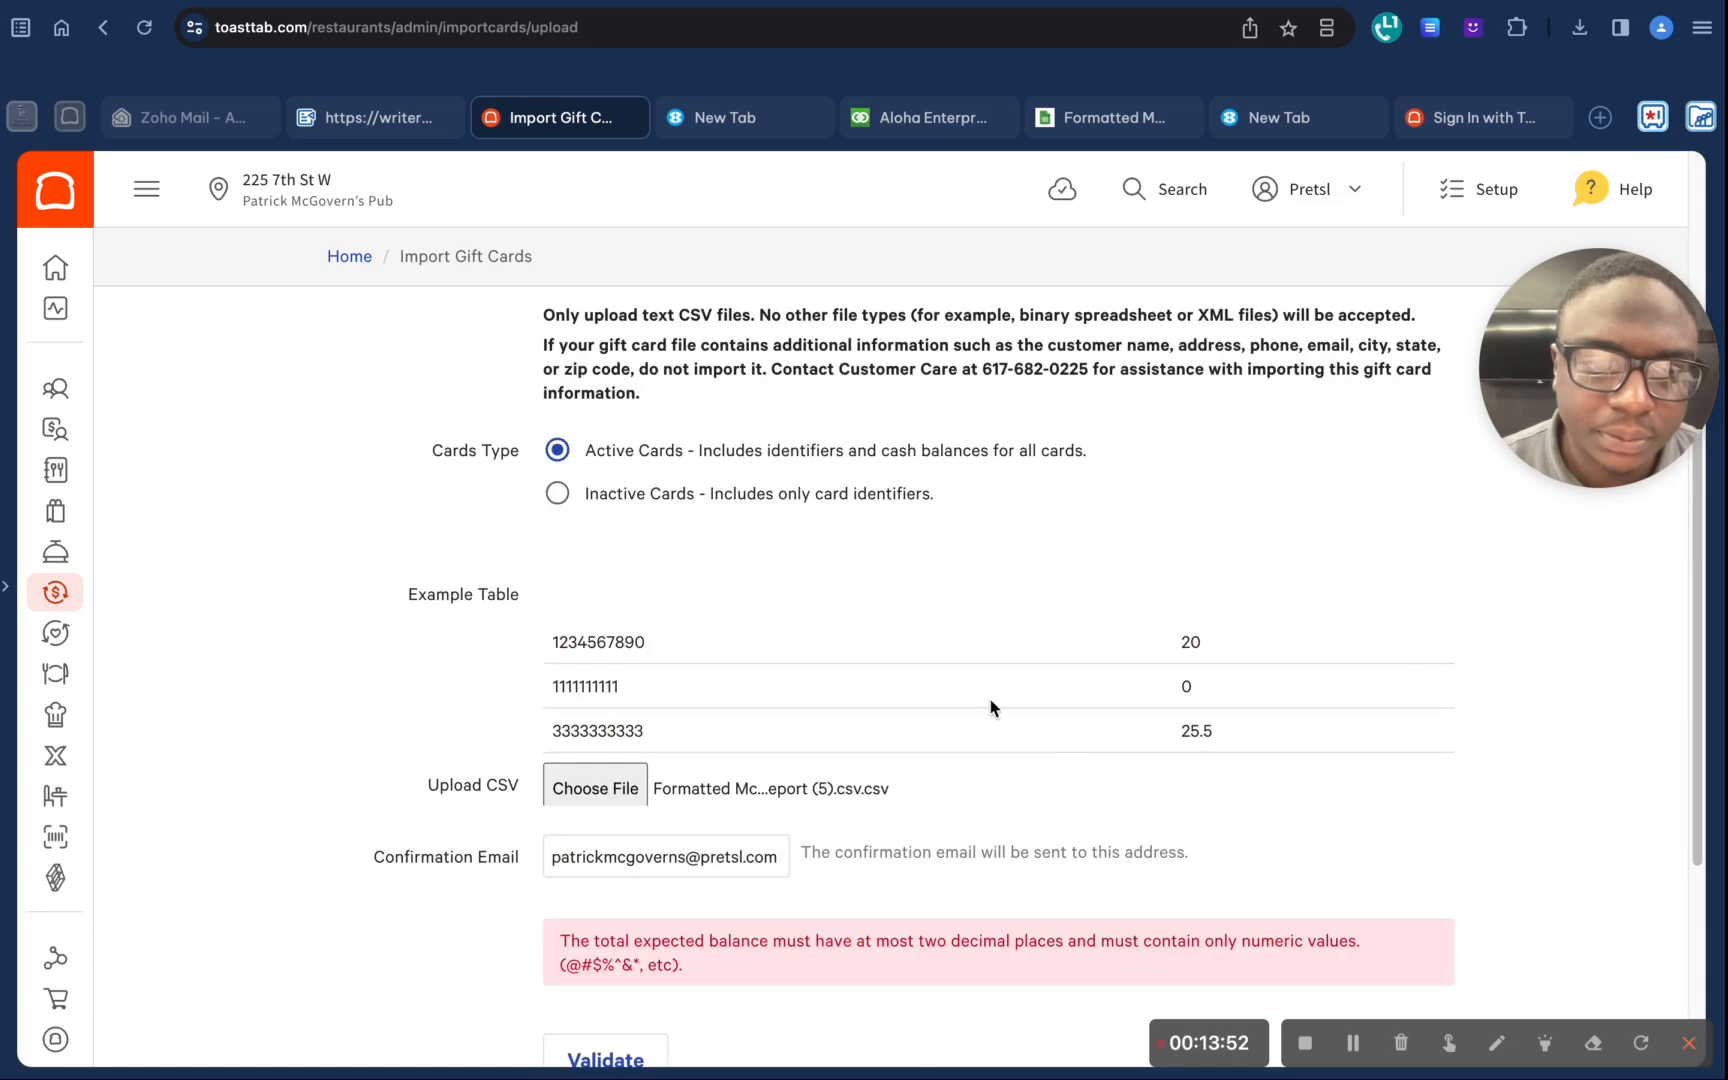
pyautogui.scroll(-1, 742, 680)
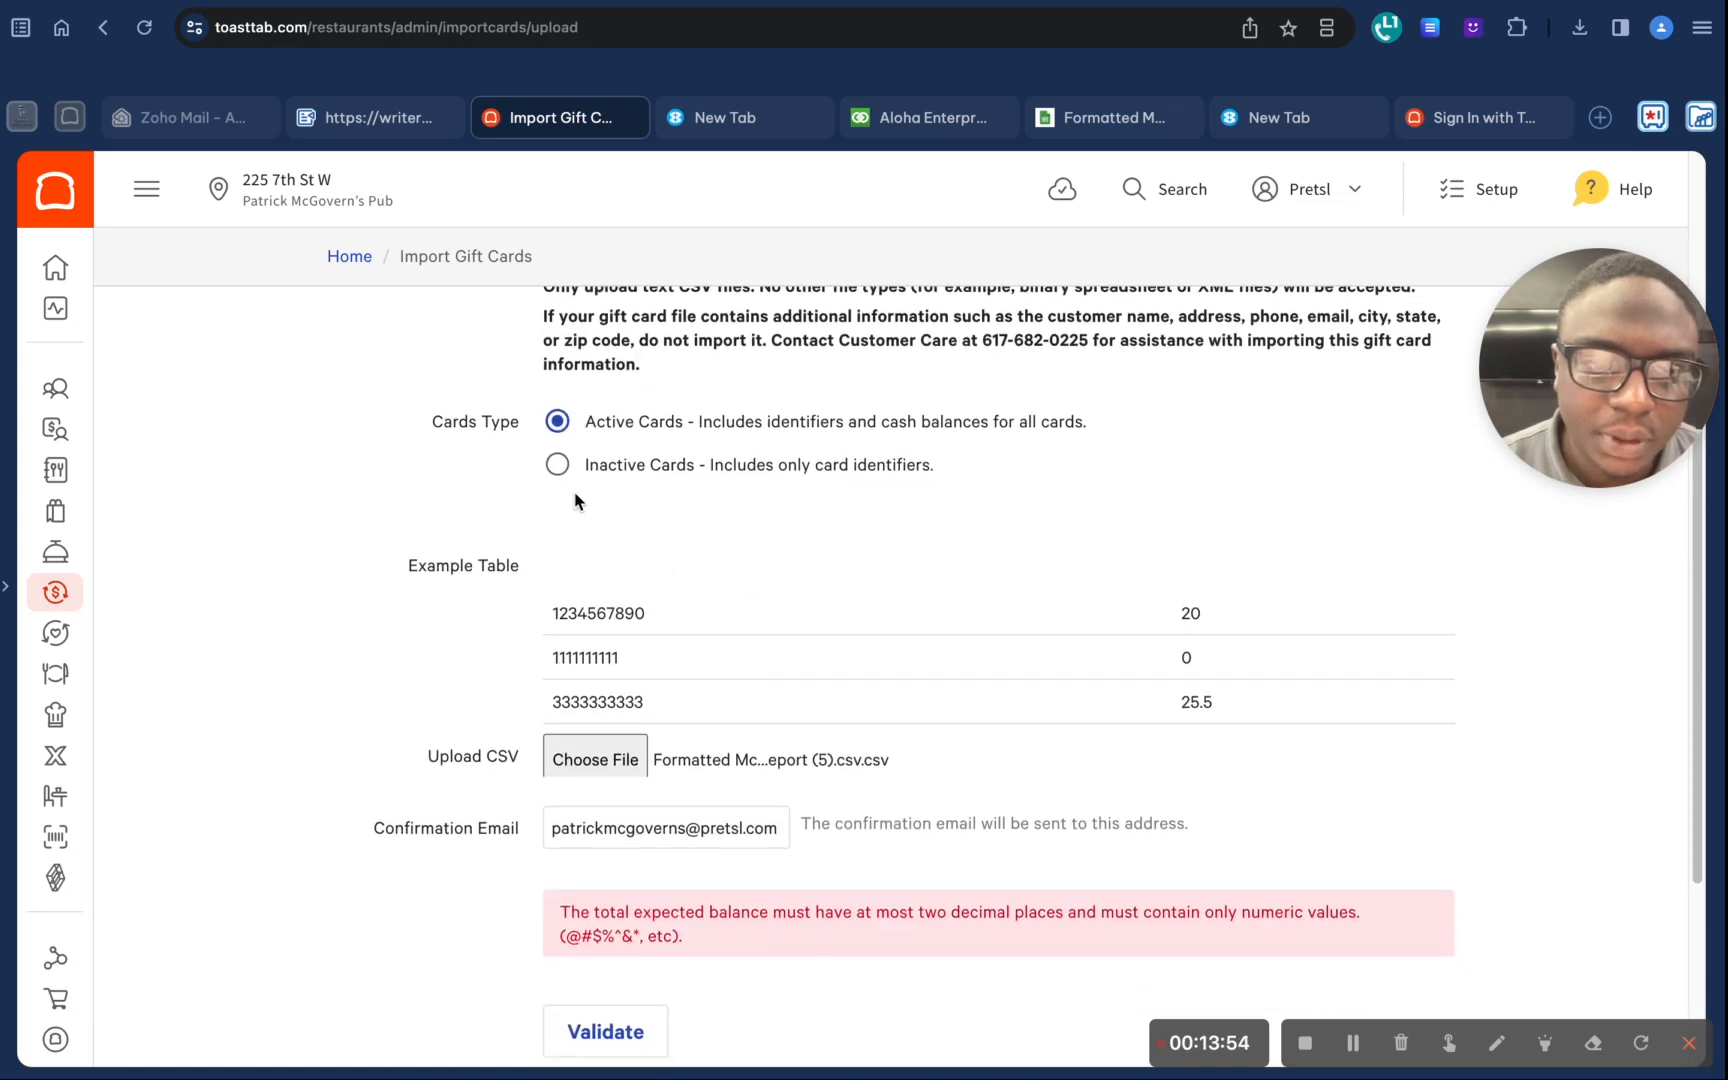
pyautogui.click(560, 466)
pyautogui.click(557, 421)
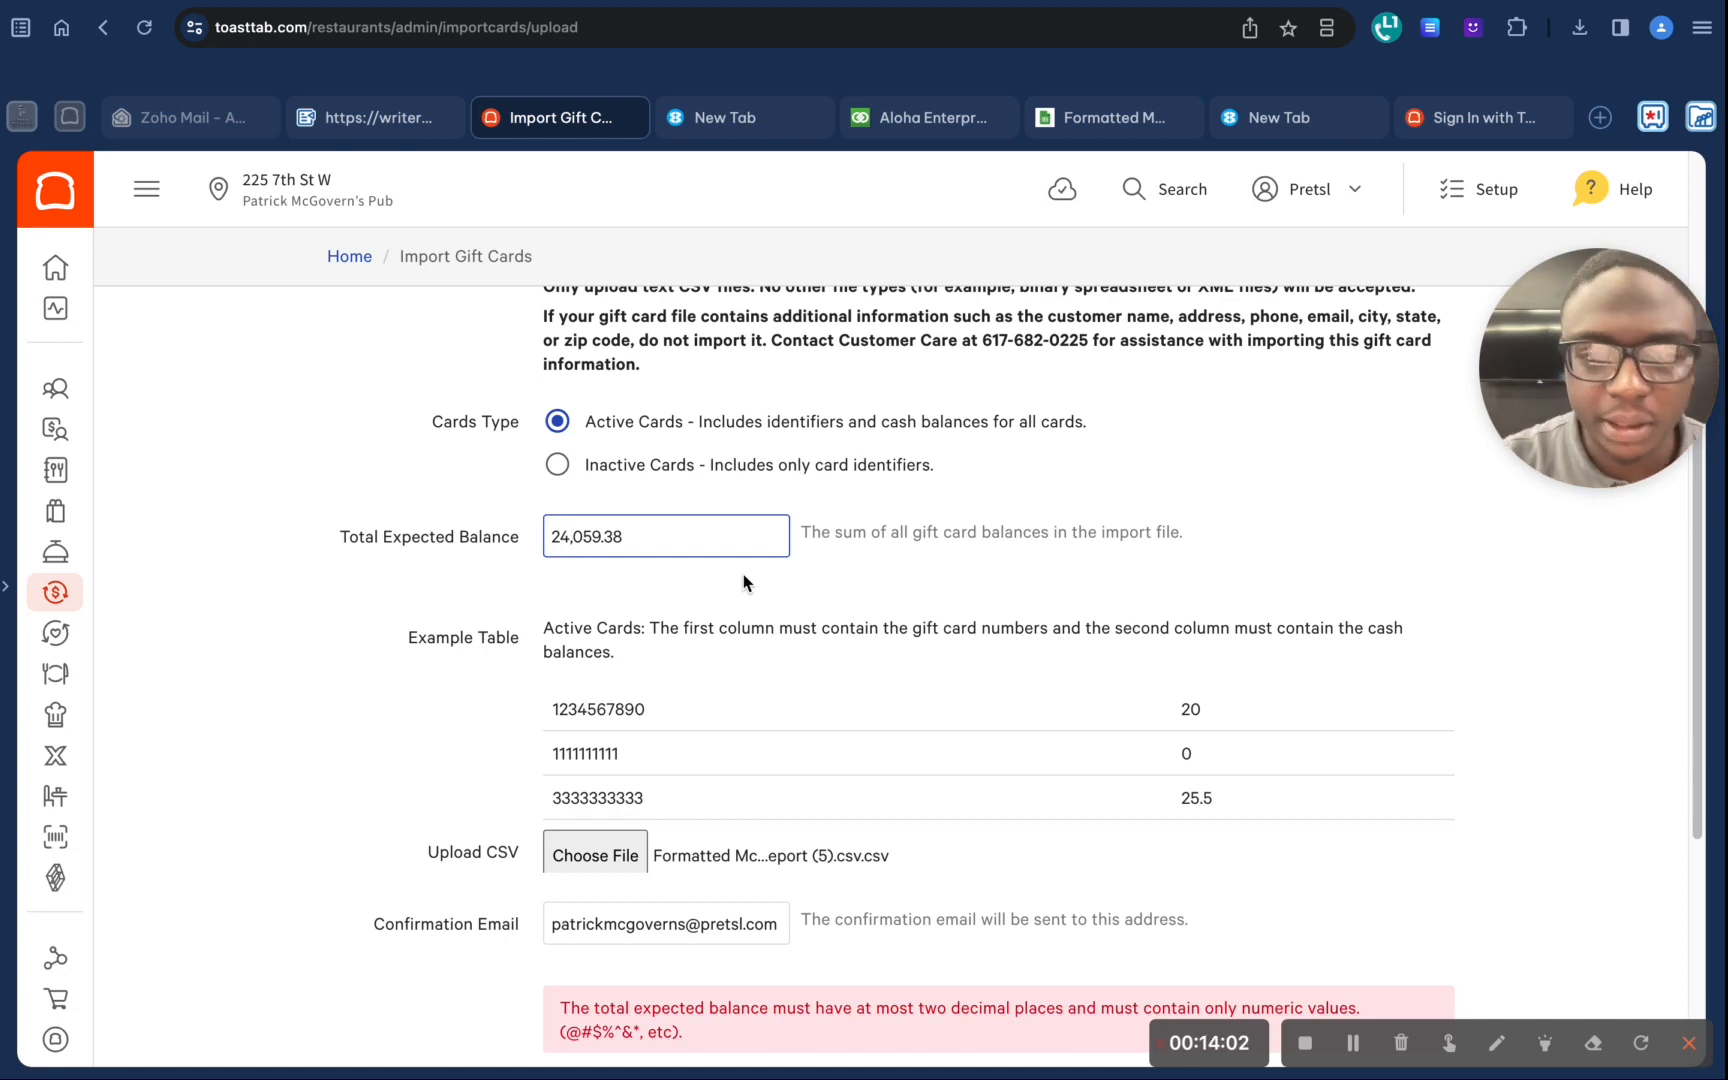
# Step: Set the Total Expected Balance to 24059.38, without the comma, and validate the import again
pyautogui.press('Delete')
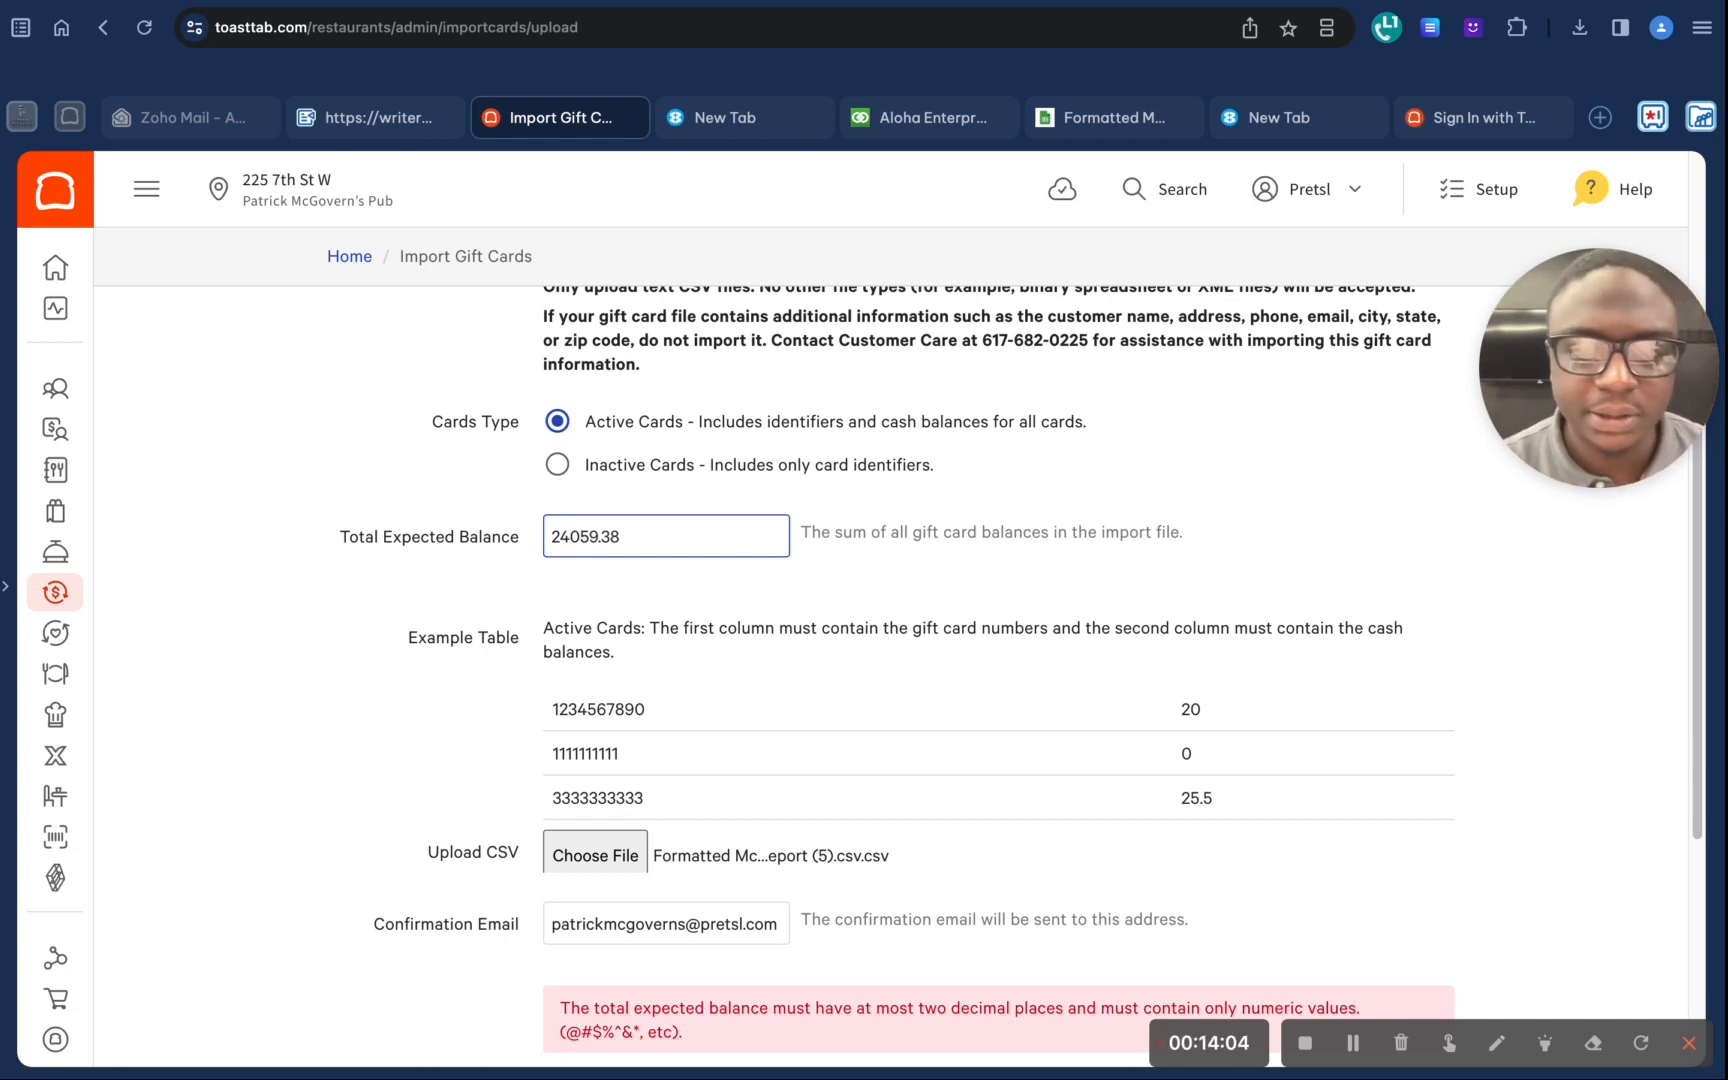
pyautogui.scroll(-5, 791, 606)
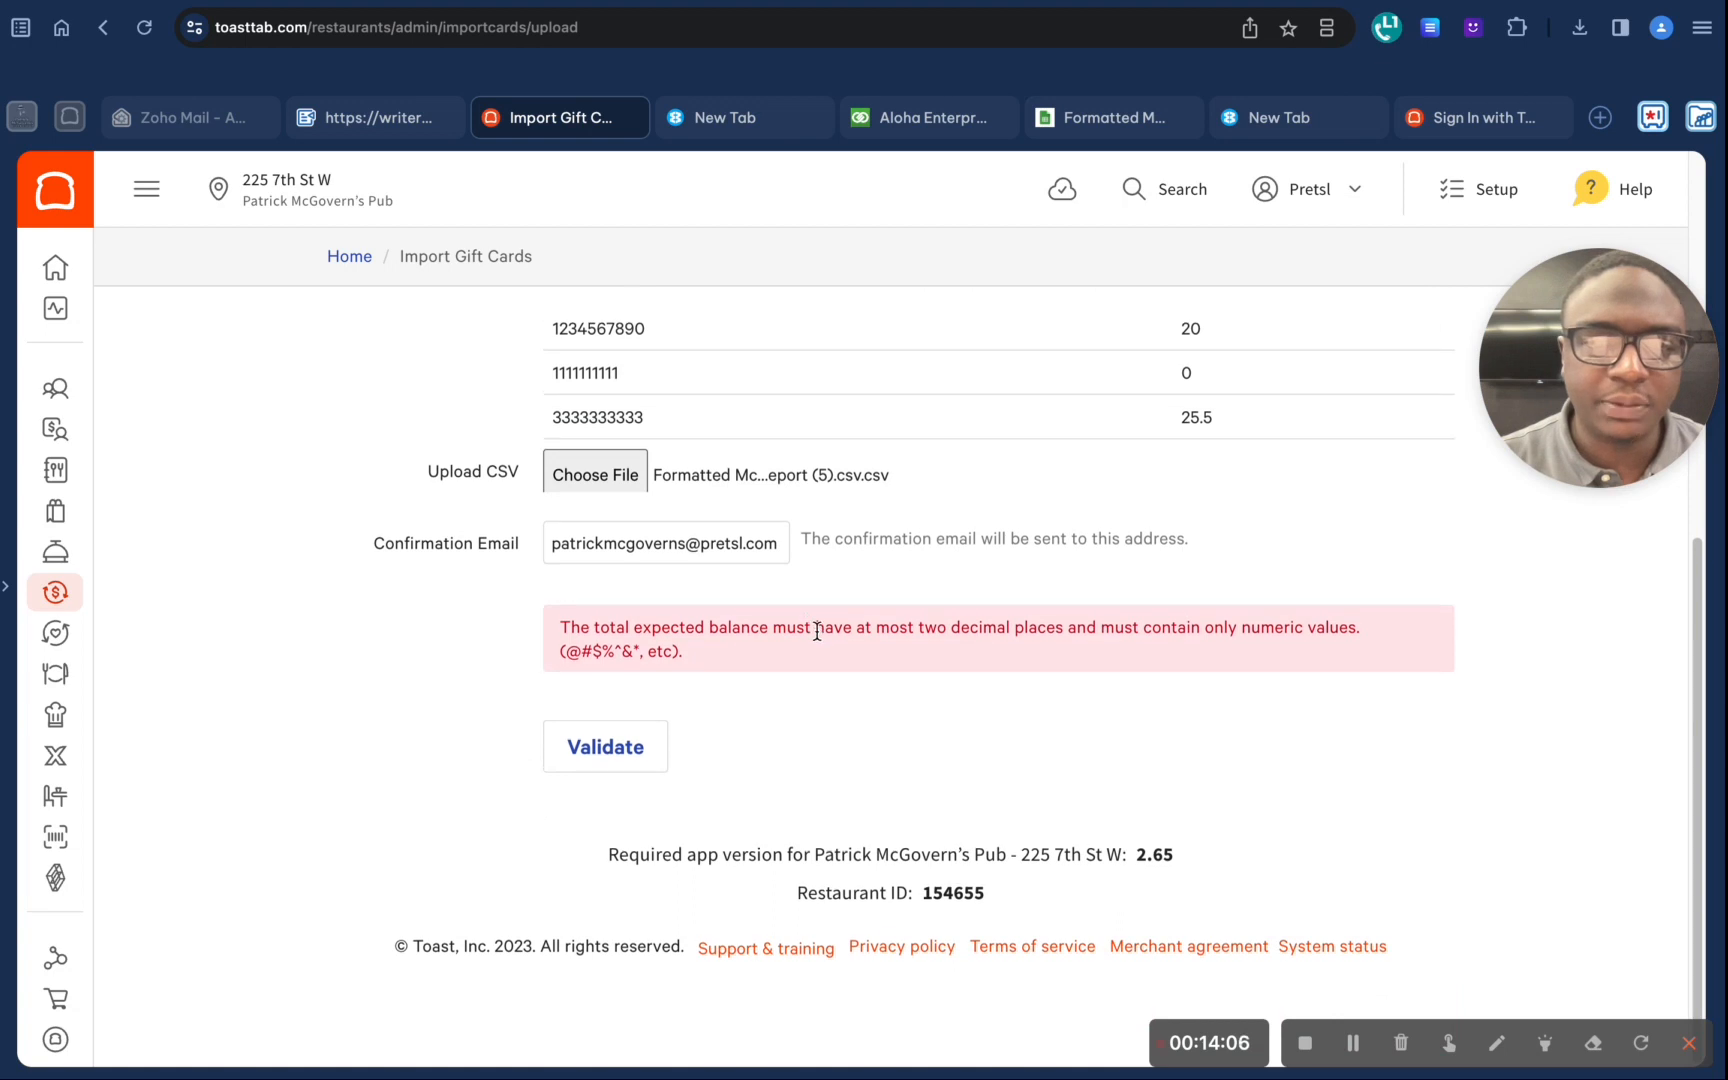
pyautogui.click(625, 750)
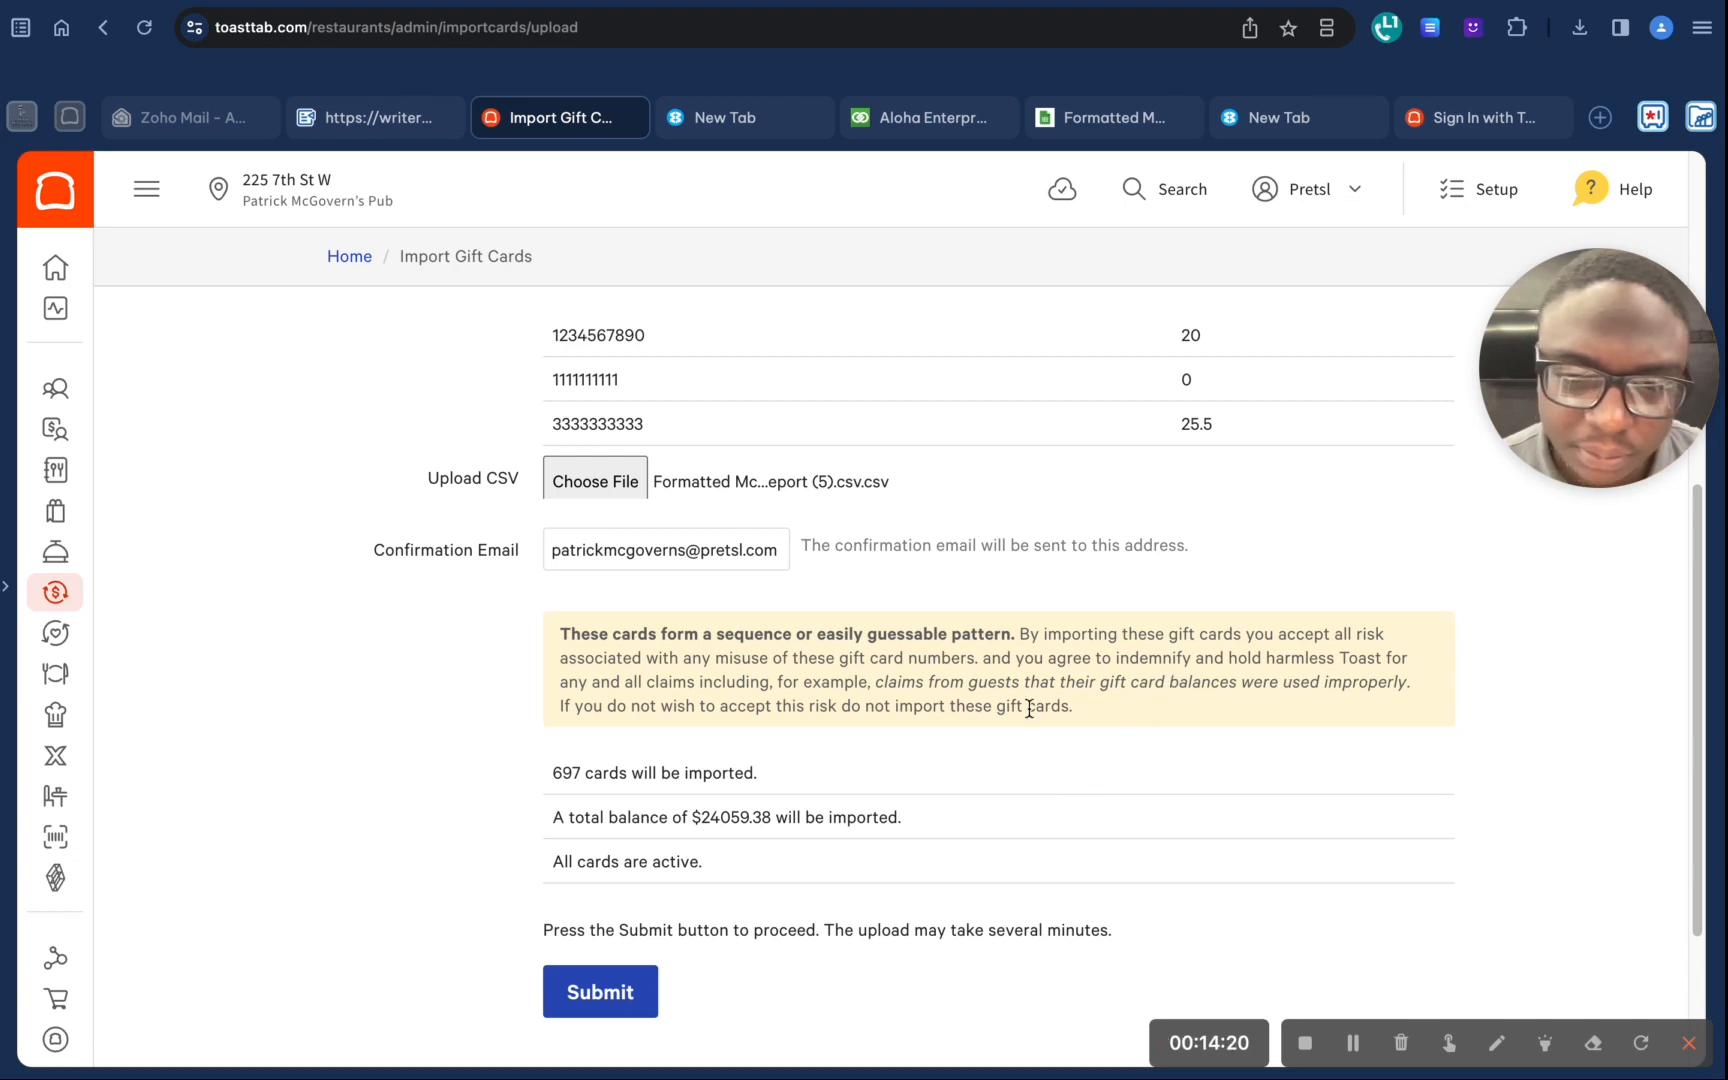
# Step: Review the risk notice and import summary, submit the gift card import, and acknowledge the message about the running import
pyautogui.scroll(-1, 836, 706)
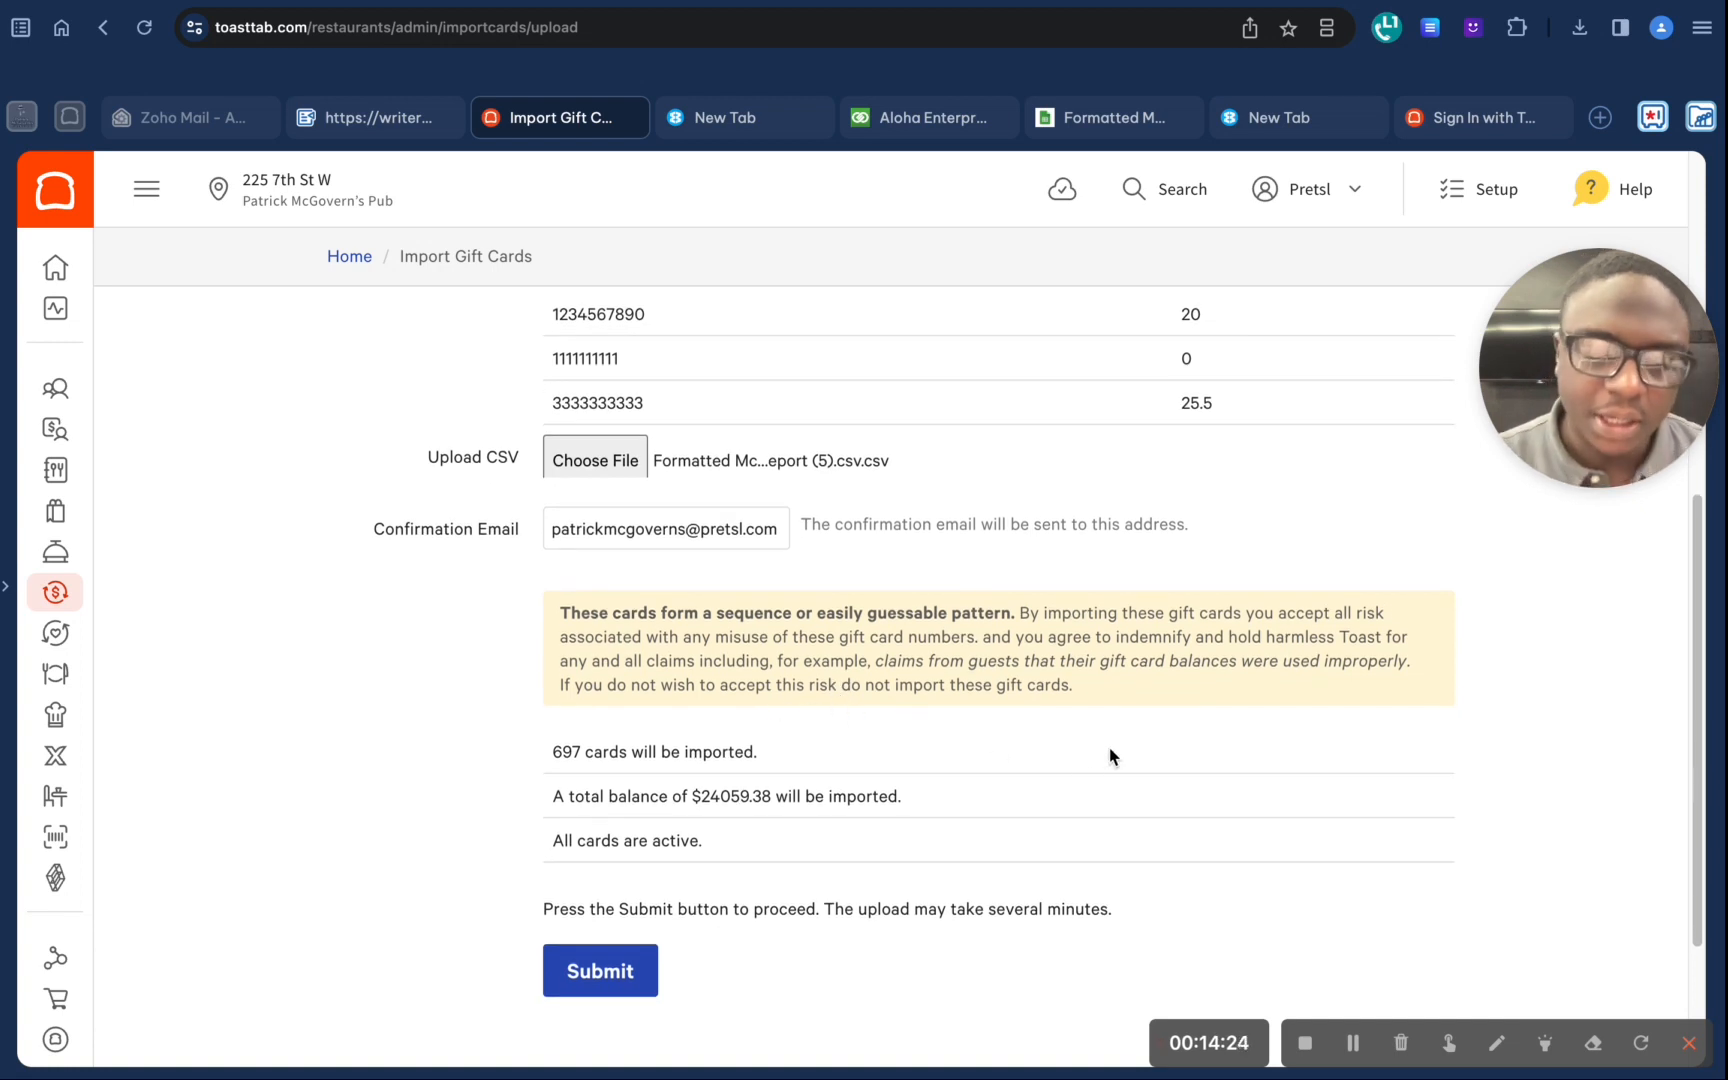
pyautogui.scroll(-1, 1110, 762)
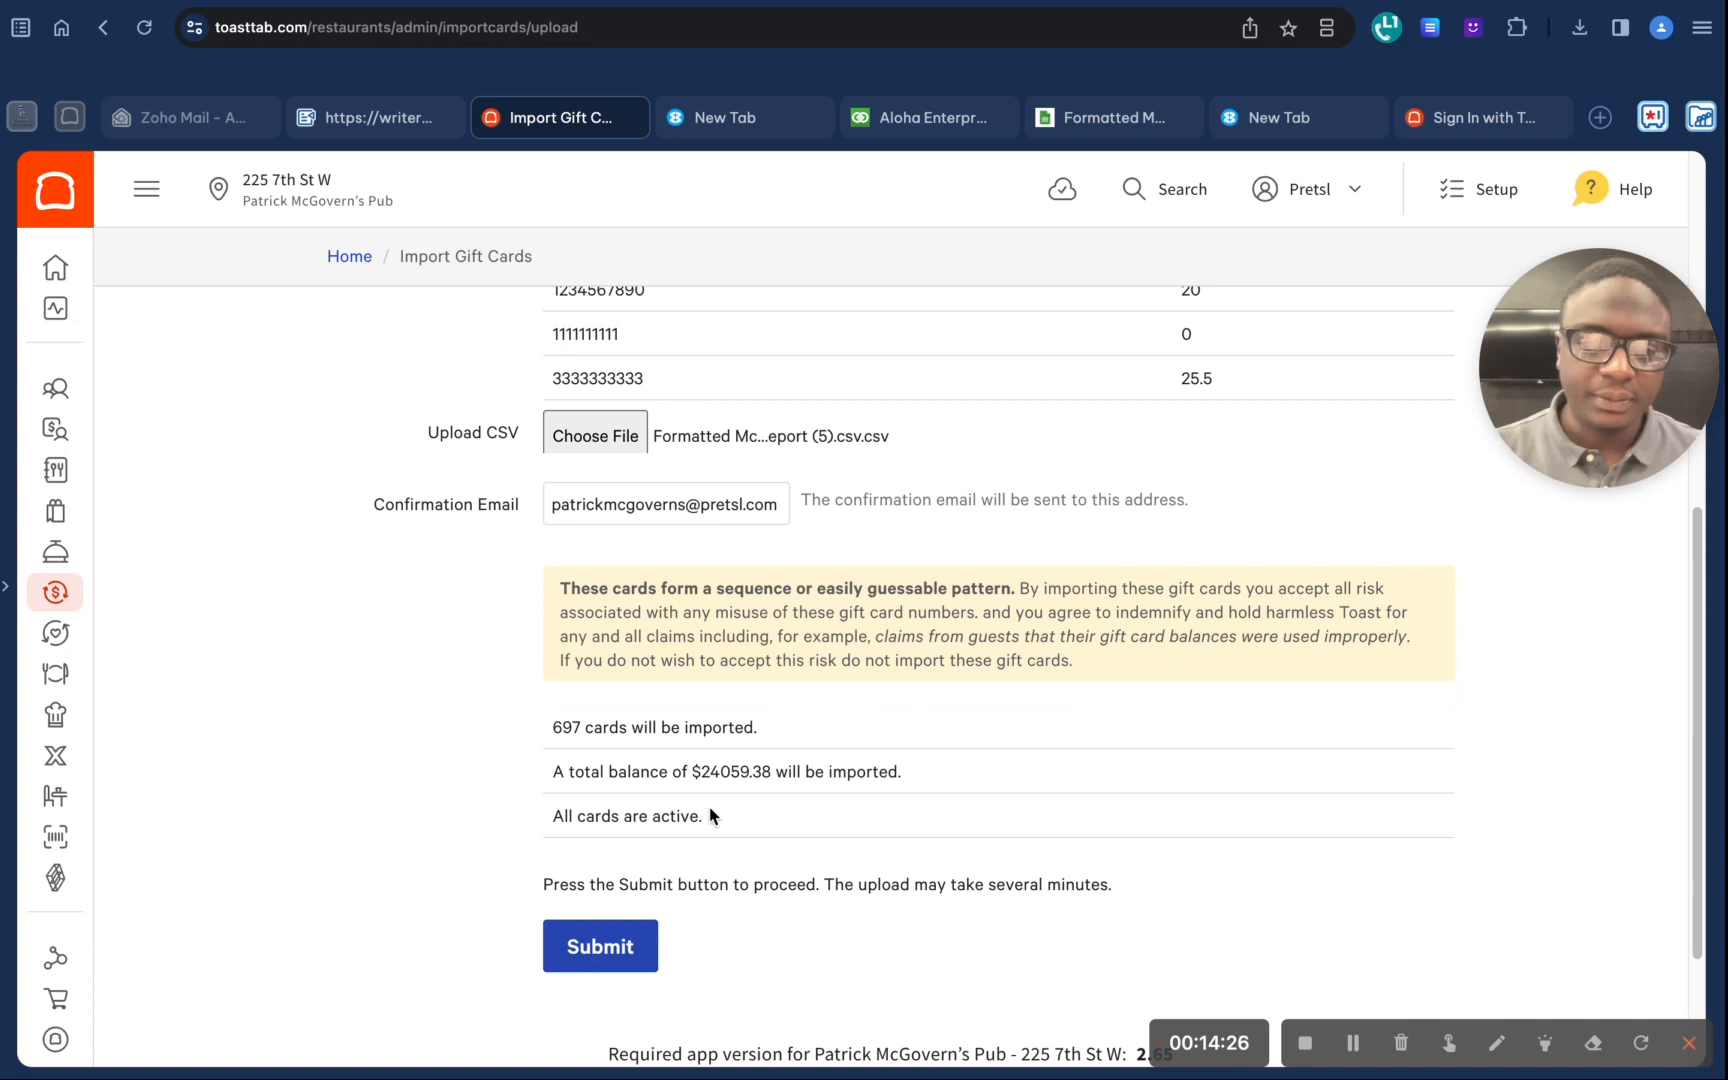
pyautogui.moveTo(558, 588); pyautogui.dragTo(1200, 660)
pyautogui.click(1160, 660)
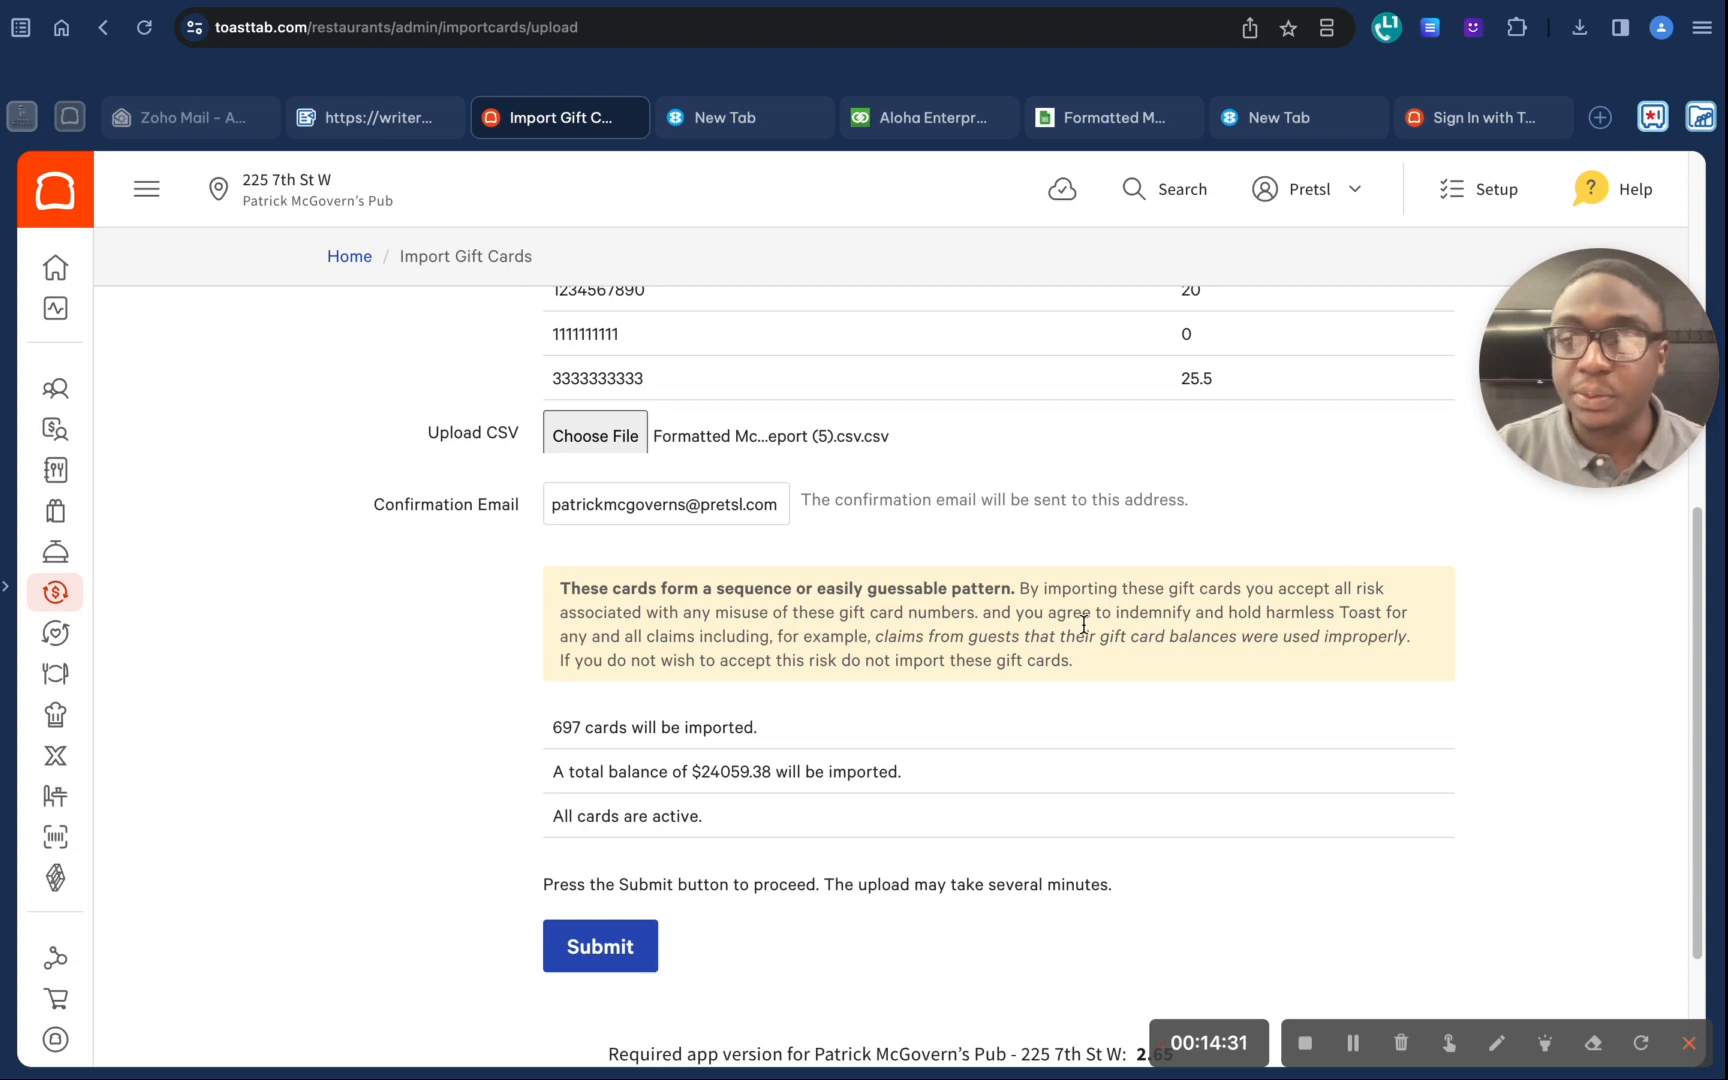
pyautogui.scroll(-2, 1134, 629)
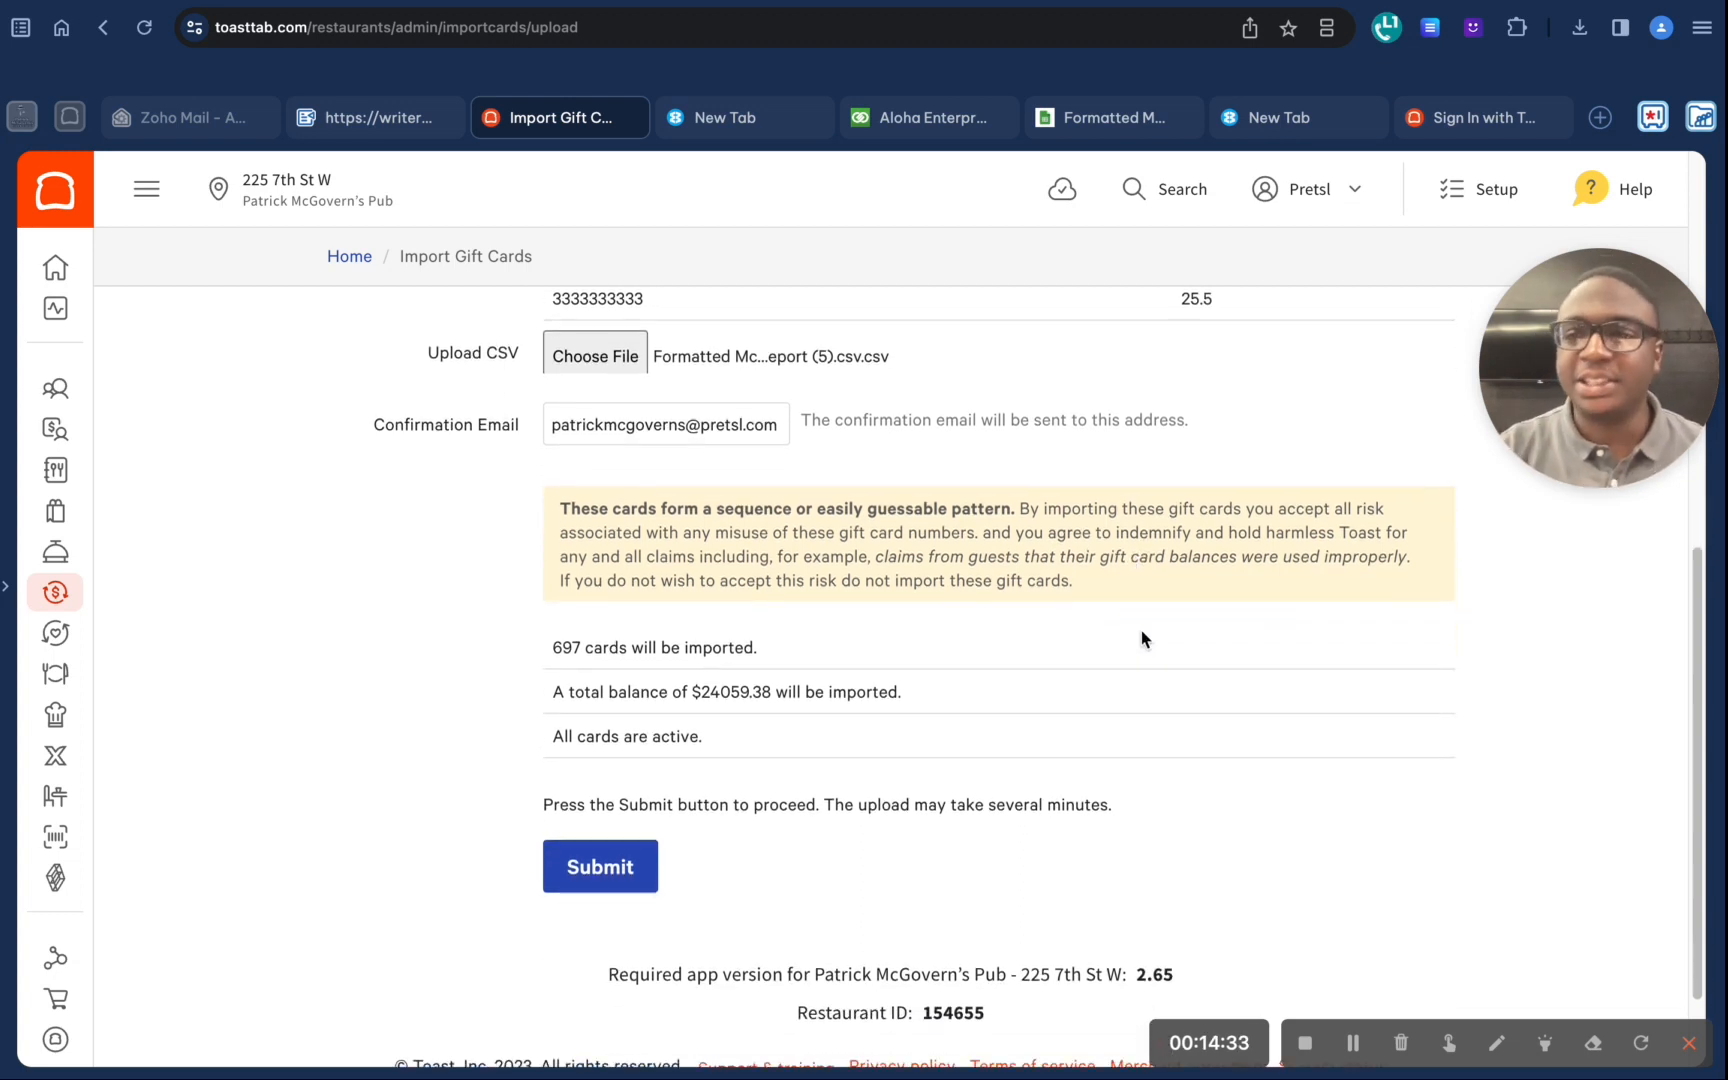
pyautogui.scroll(-1, 1068, 705)
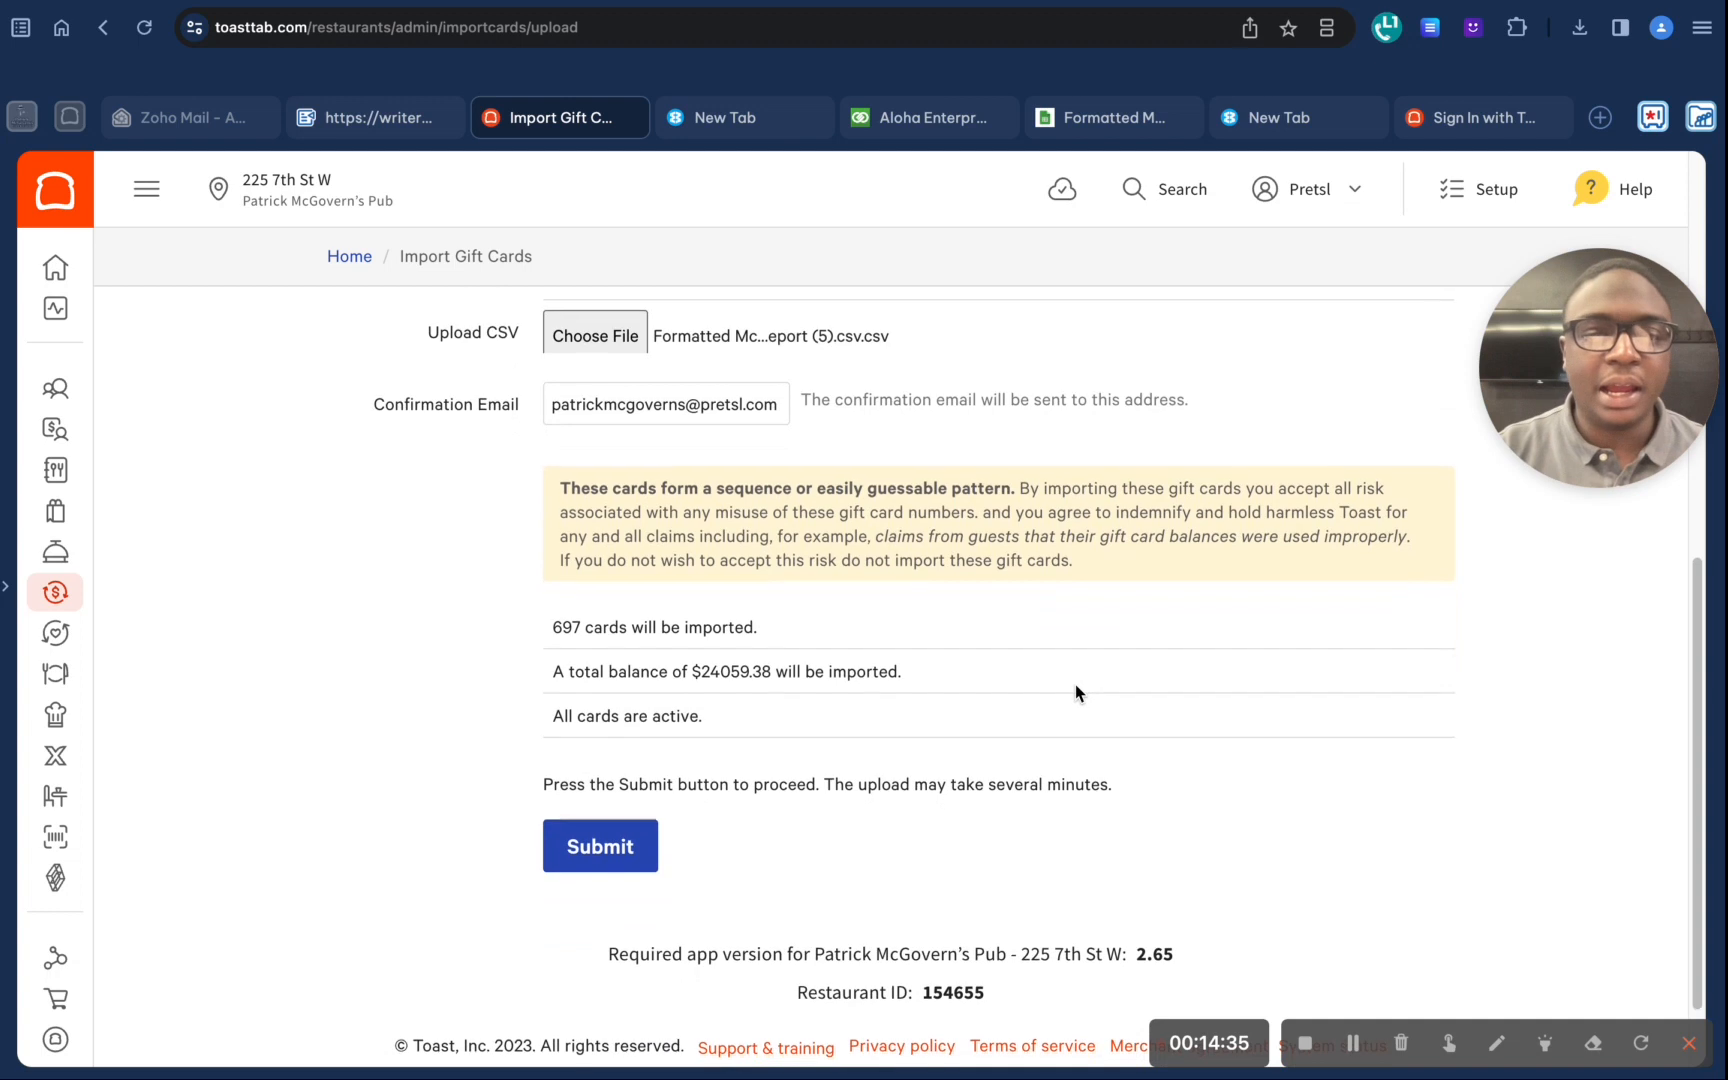
pyautogui.scroll(-1, 1075, 685)
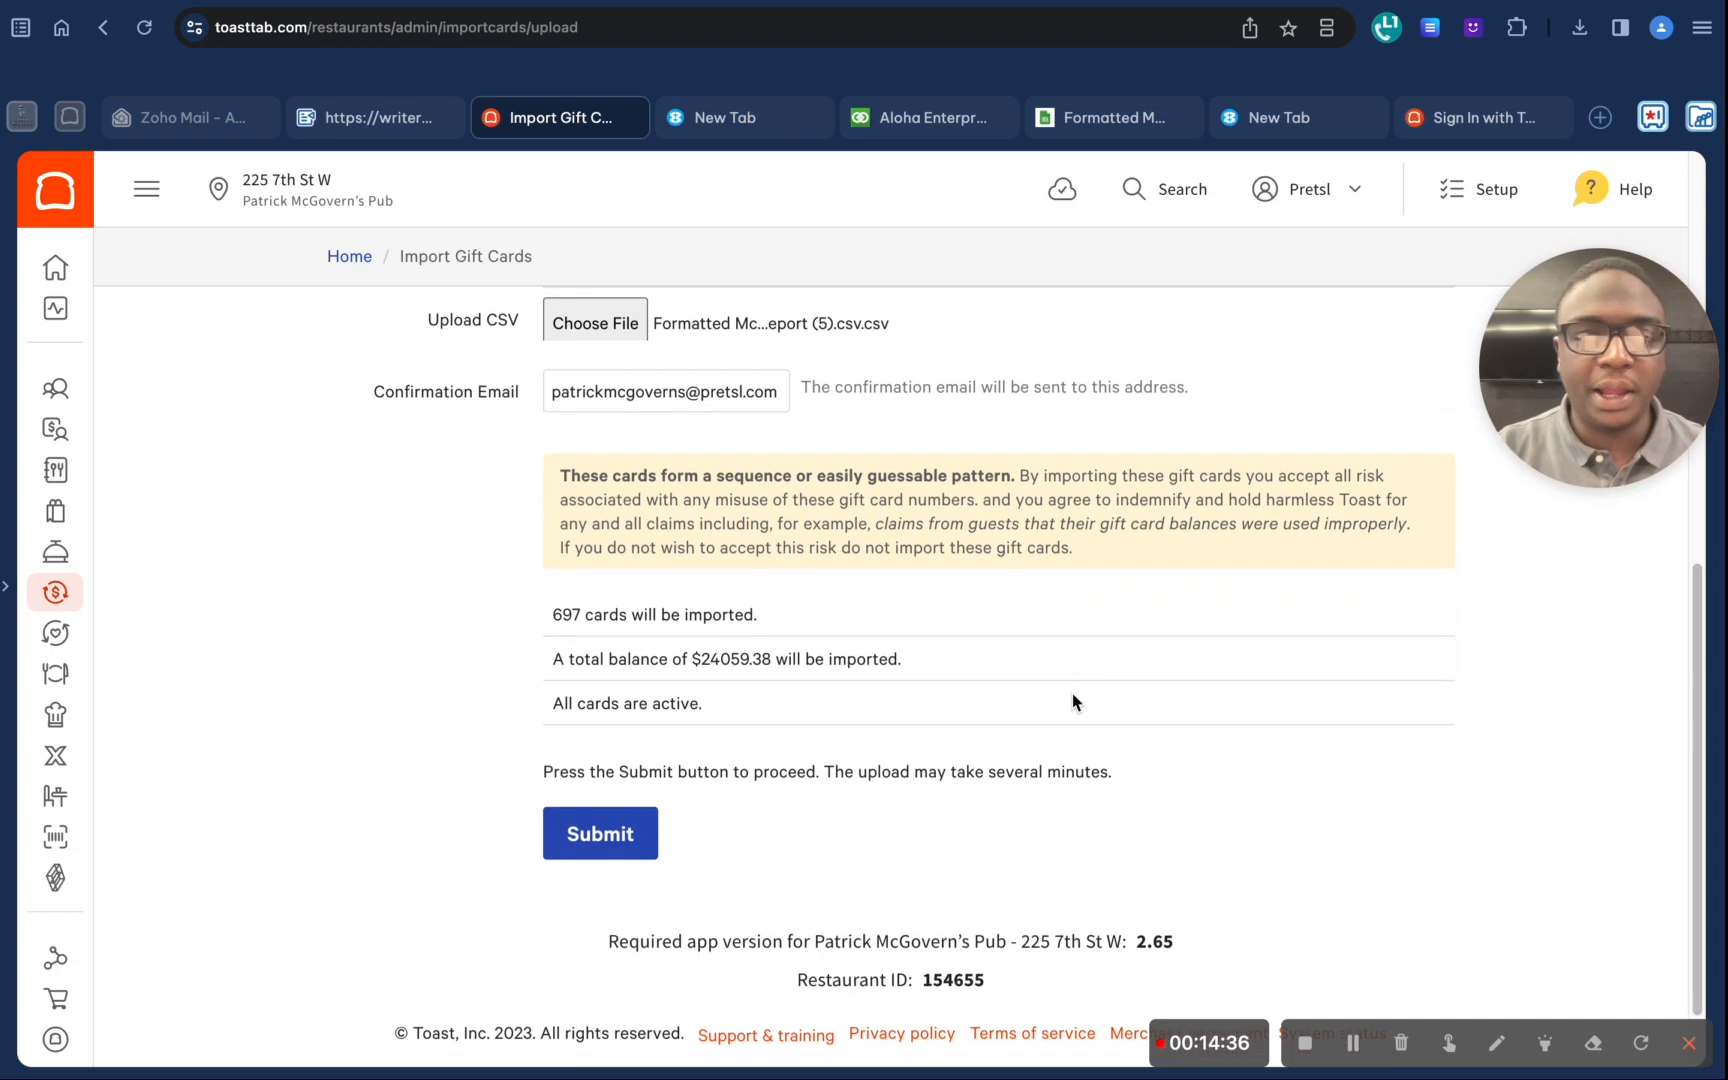
pyautogui.click(600, 836)
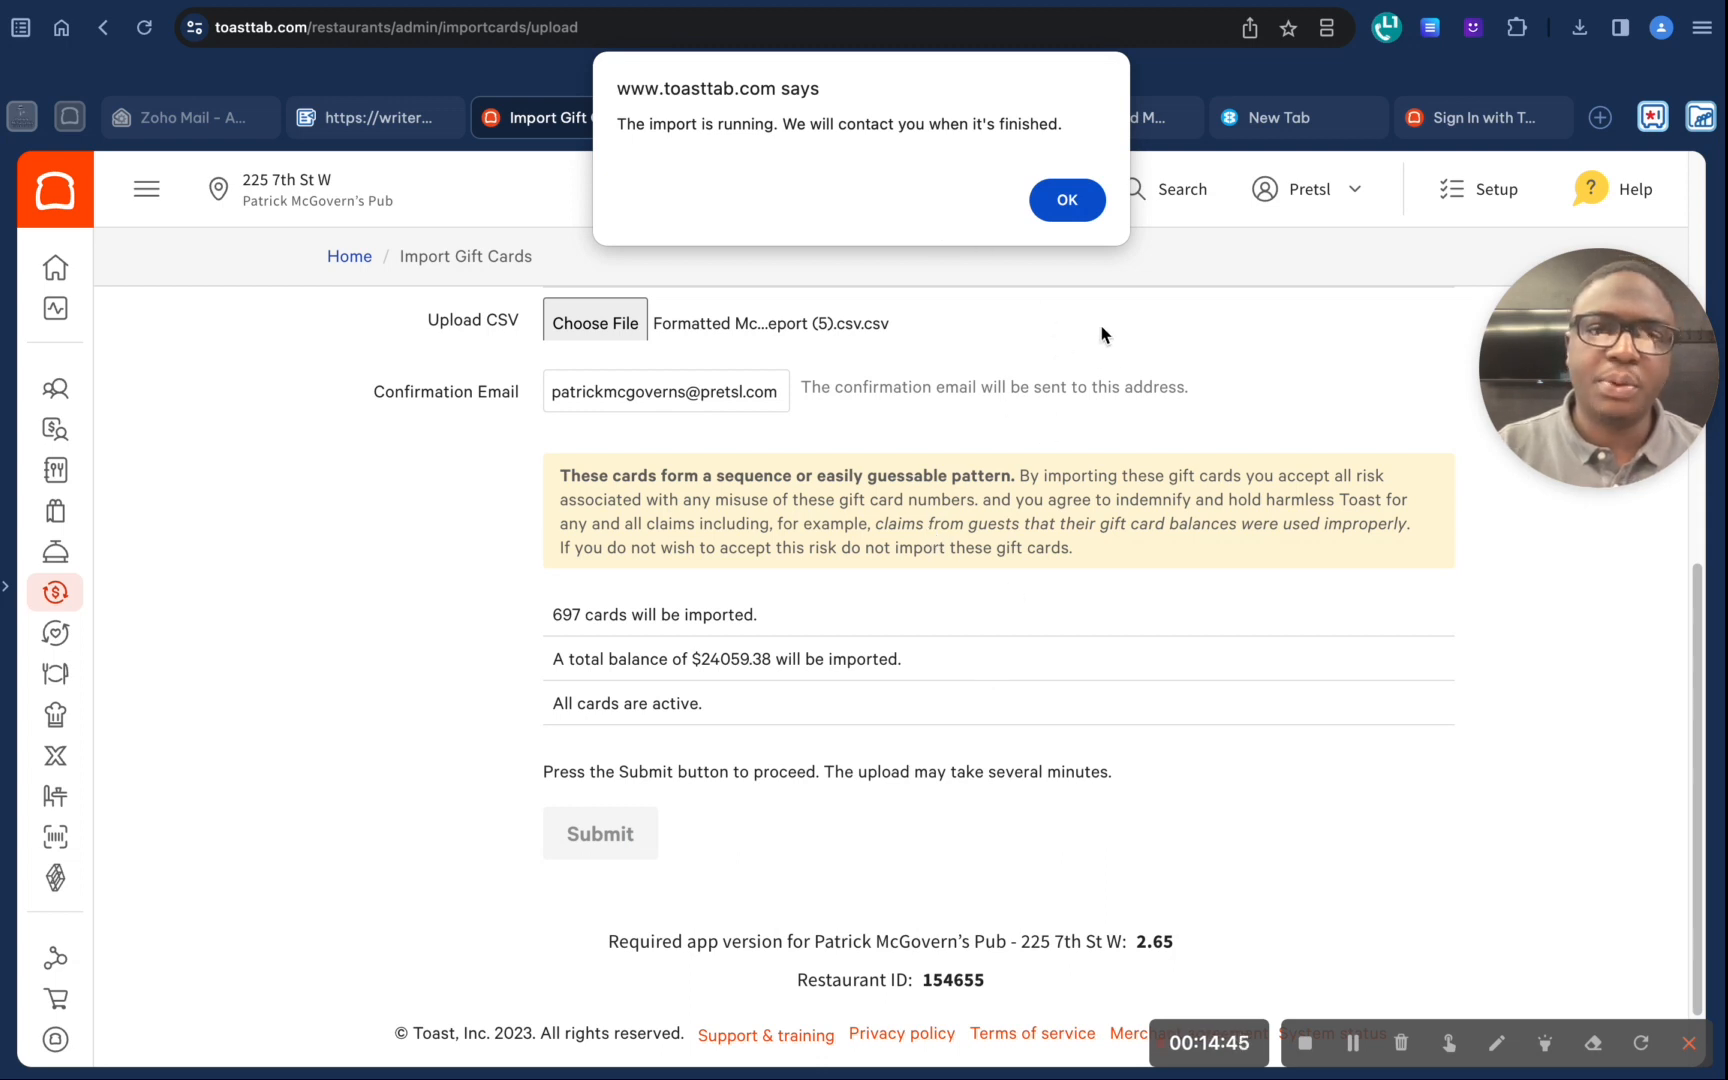
pyautogui.click(1066, 199)
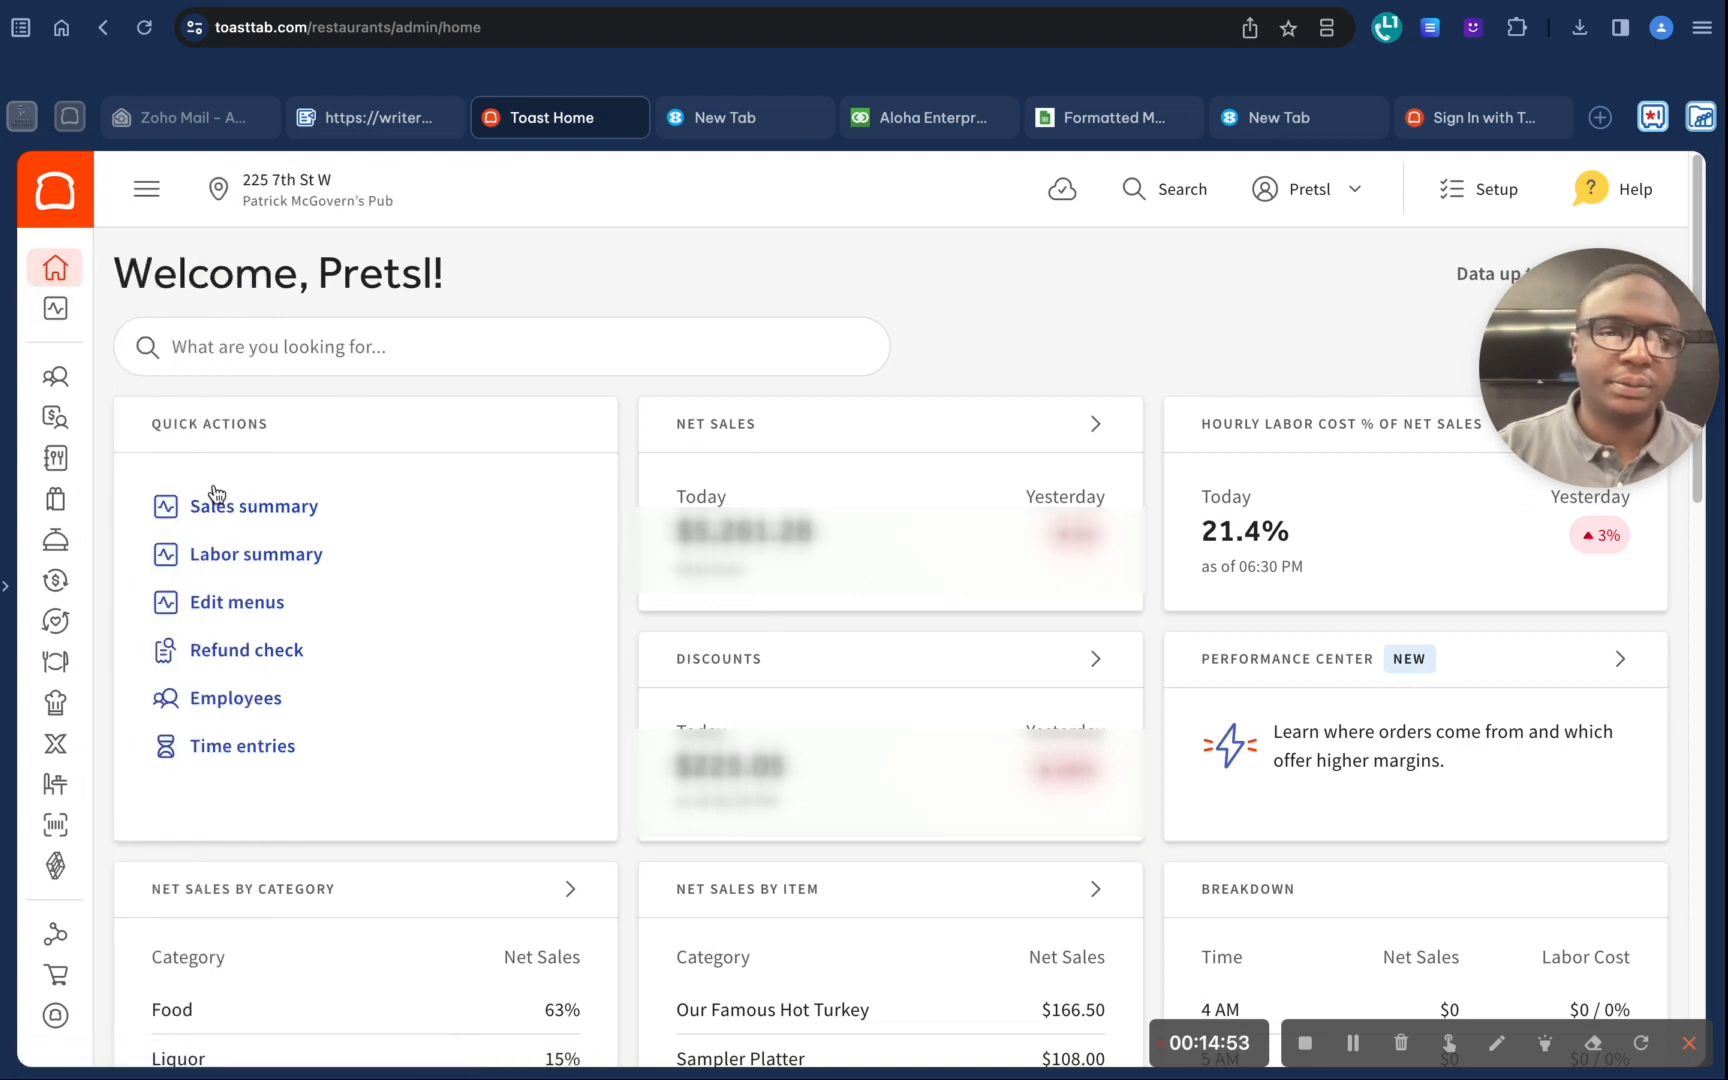
# Step: Open the Payments page of Toast and switch to the Zoho Writer document with the gift card migration steps
pyautogui.click(110, 580)
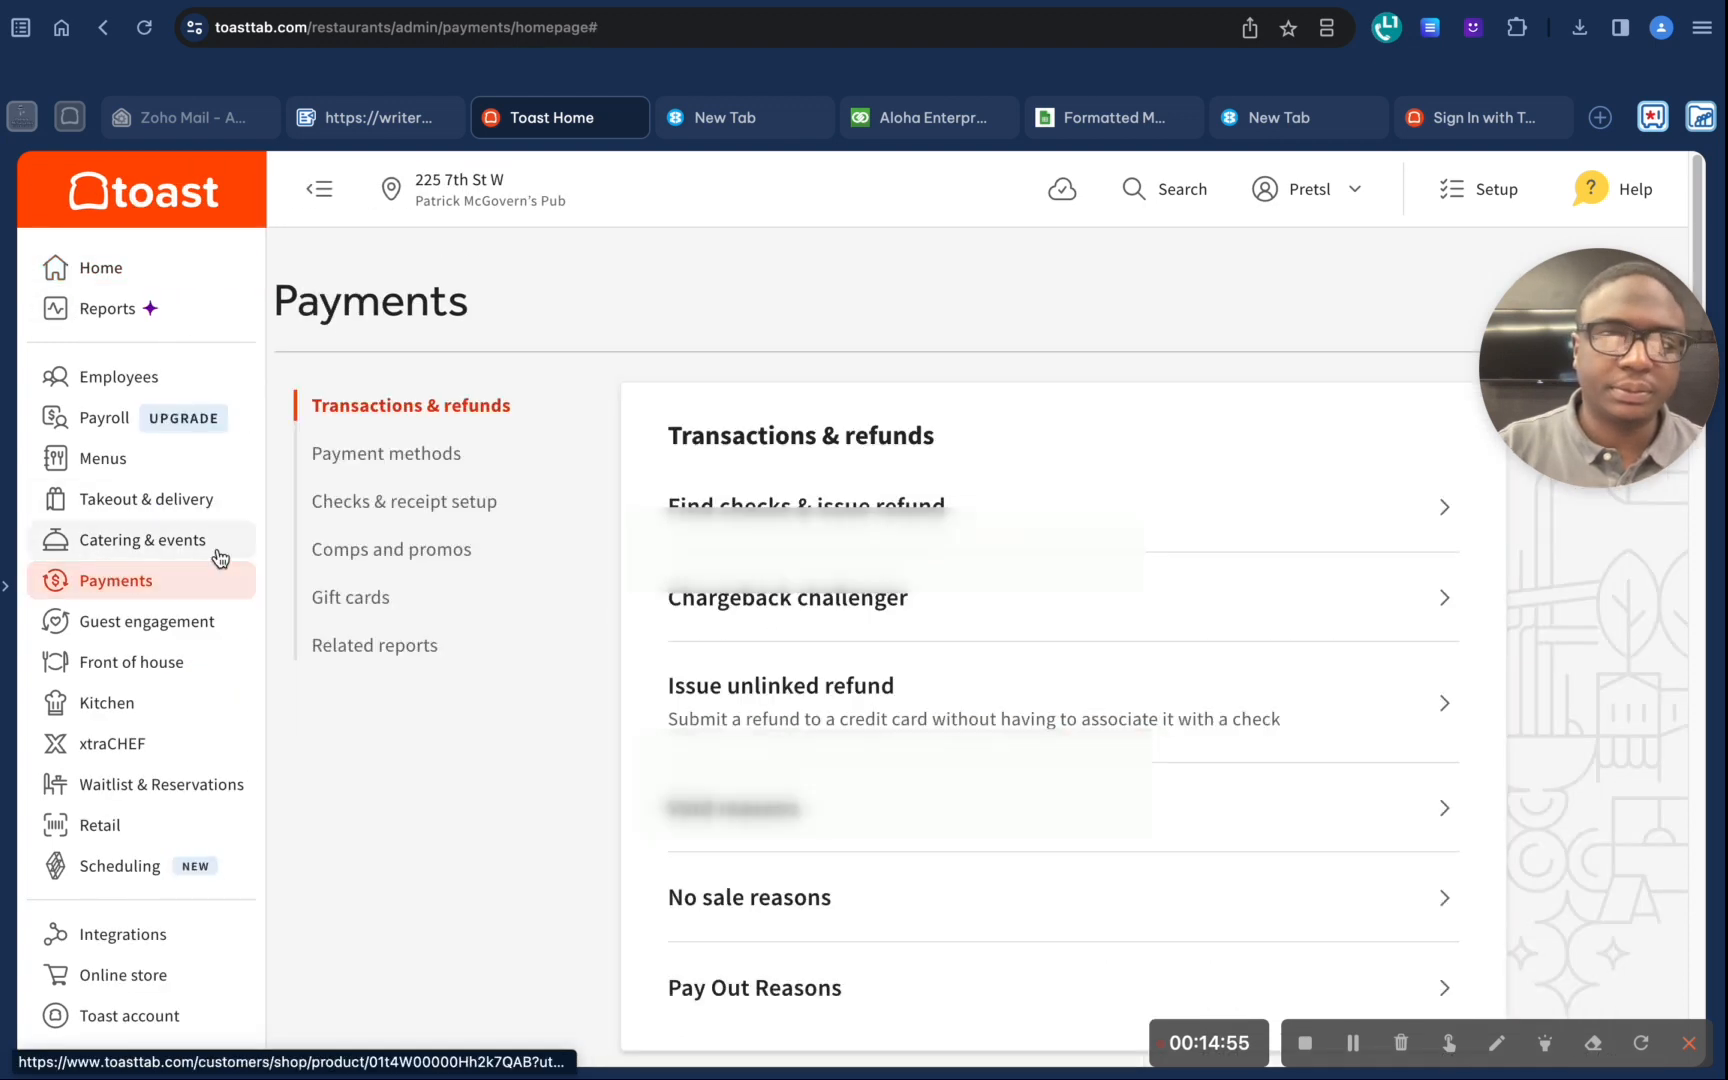
pyautogui.click(364, 127)
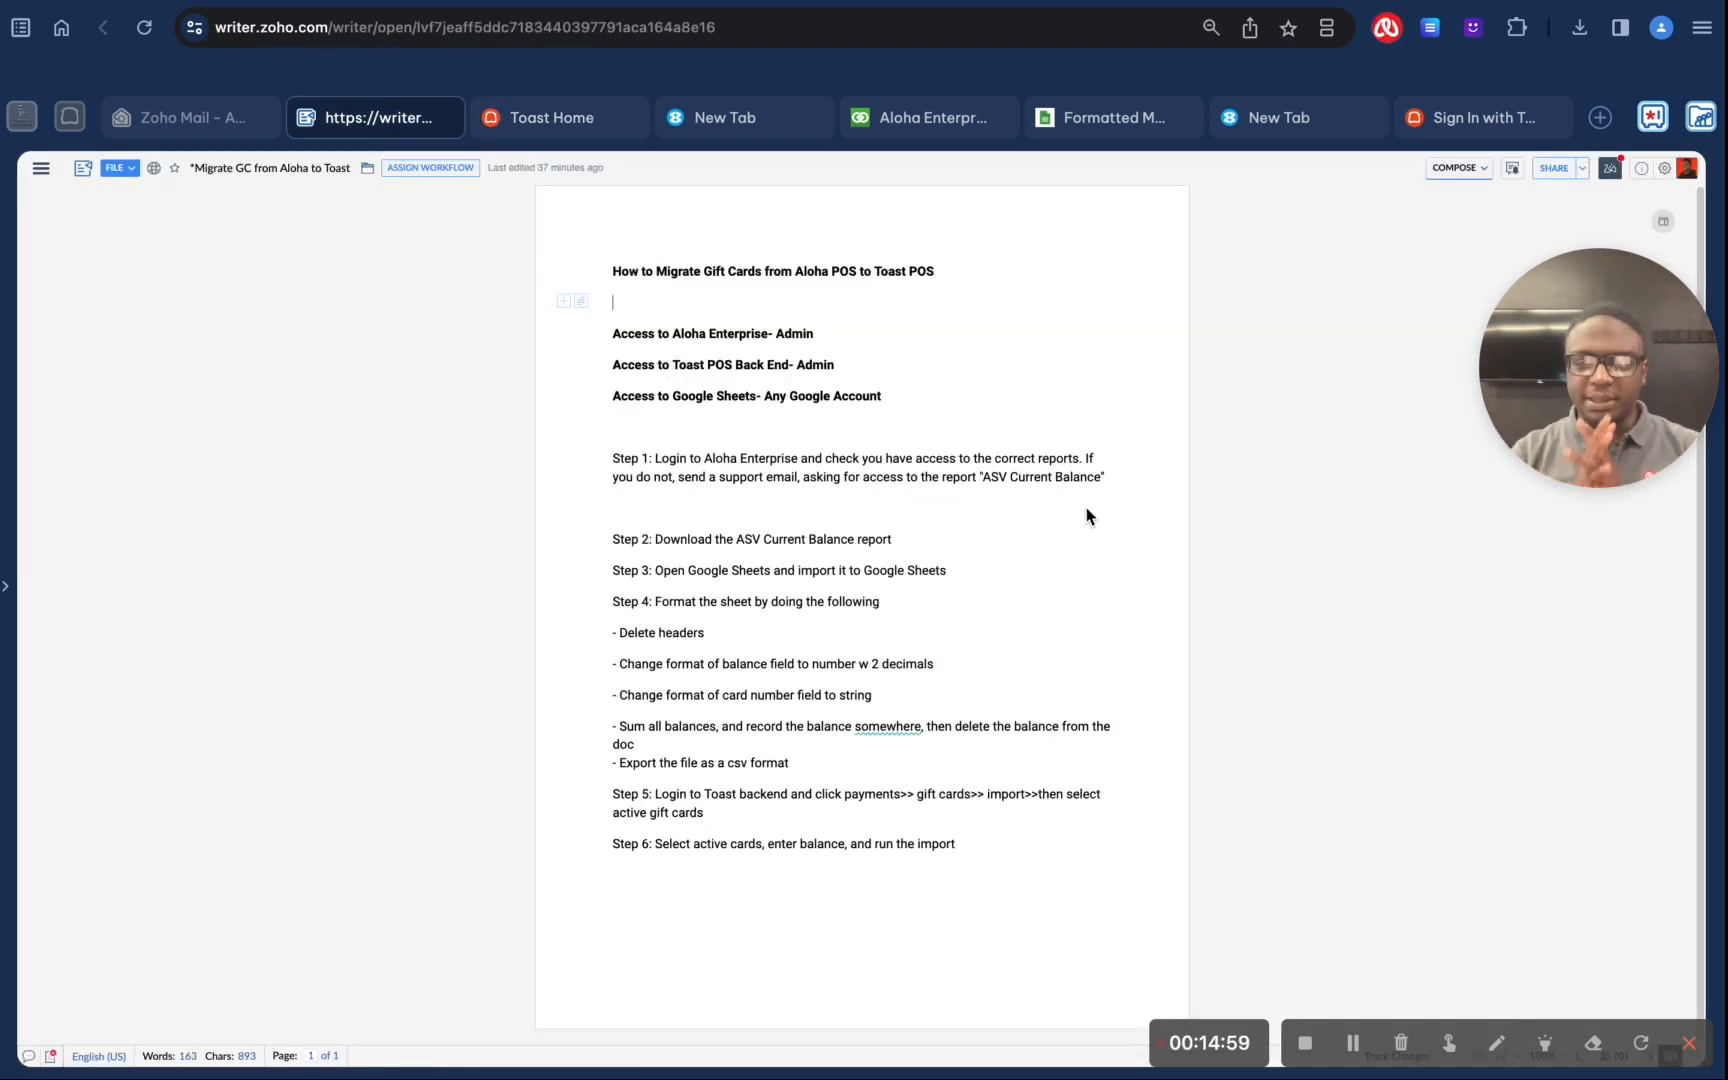